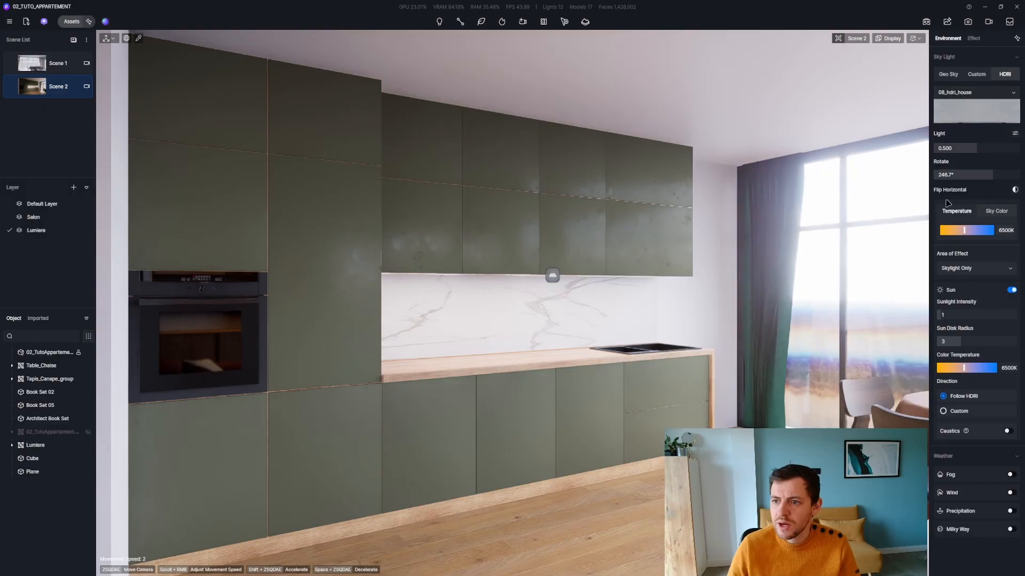
# Step: Set the HDRI background brightness to 0.030, separately from the skylight
pyautogui.click(1015, 134)
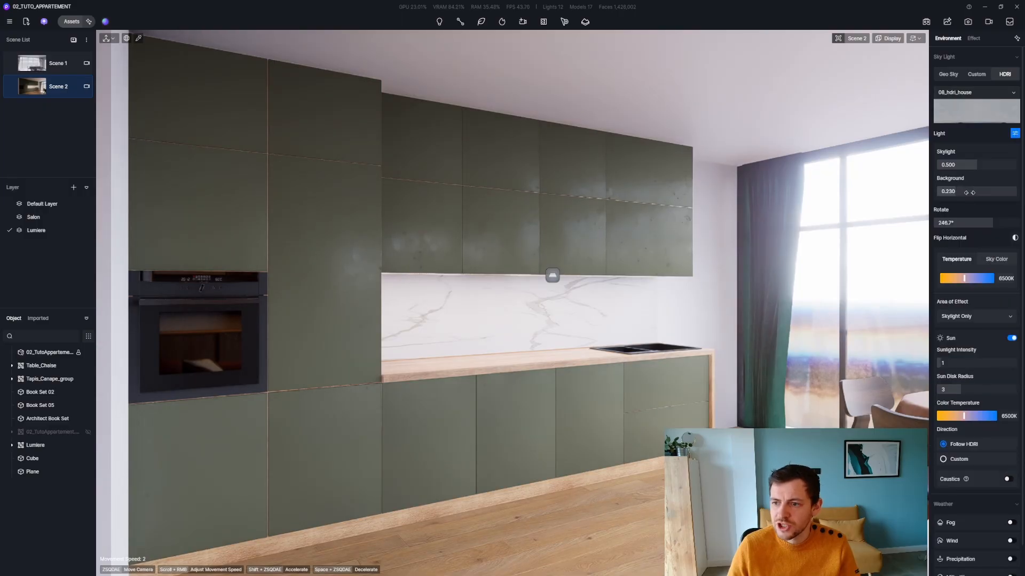
pyautogui.moveTo(966, 190); pyautogui.dragTo(952, 193)
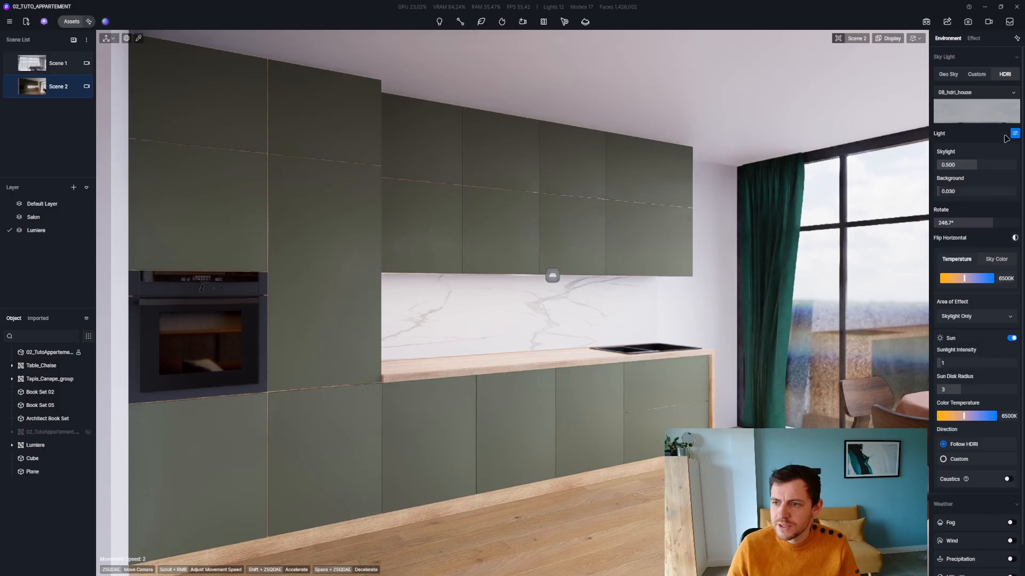
pyautogui.click(1015, 133)
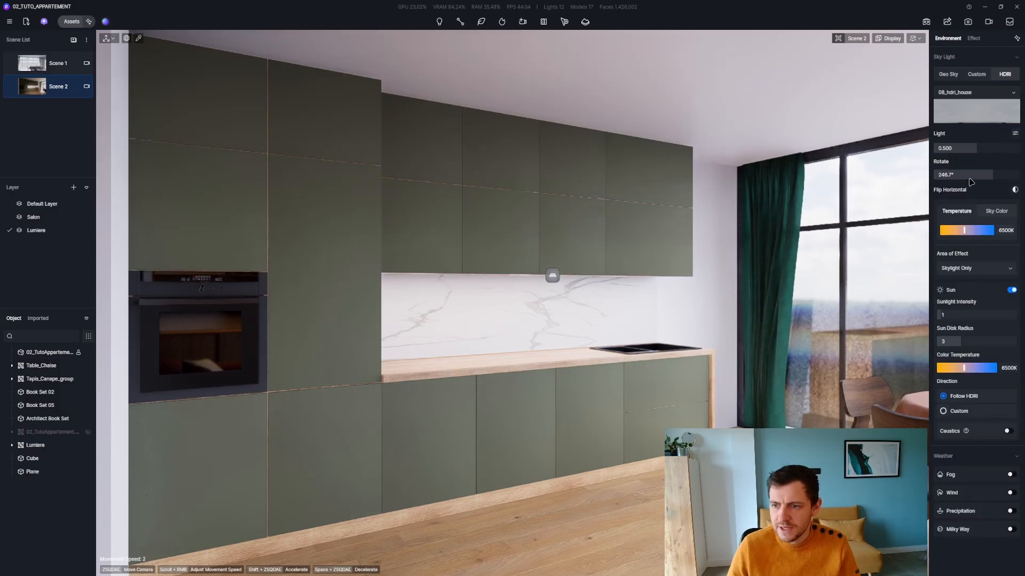
# Step: Rotate the HDRI sky to 168.4° and update Scene 2 with the new lighting
pyautogui.moveTo(970, 182); pyautogui.dragTo(960, 189)
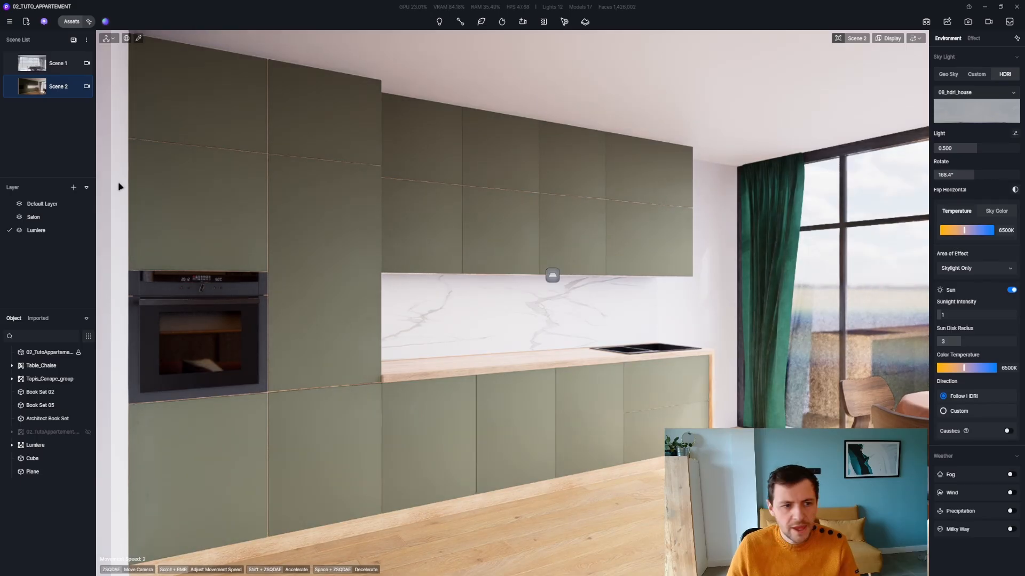
pyautogui.moveTo(12, 89)
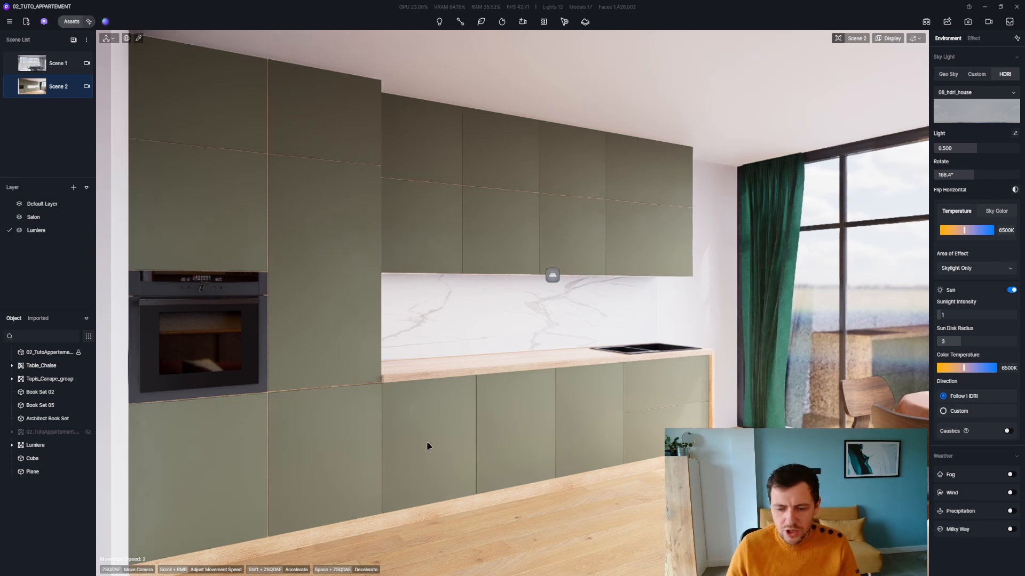
# Step: Import the Objet_Scene.d5a group, place it on the floor in front of the kitchen units and raise it to about Z 515
pyautogui.hotkey('ctrl', 'i')
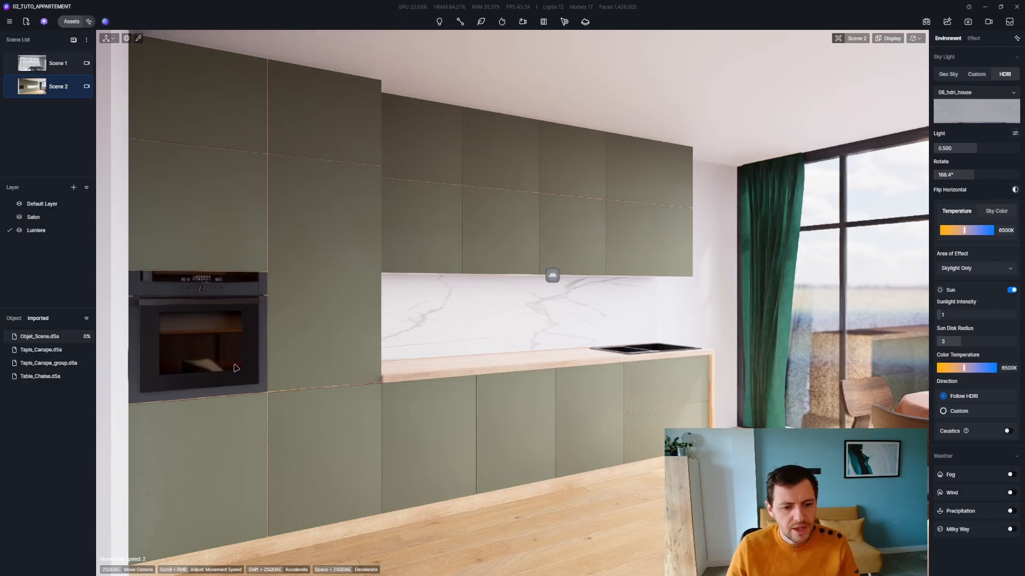
pyautogui.click(47, 338)
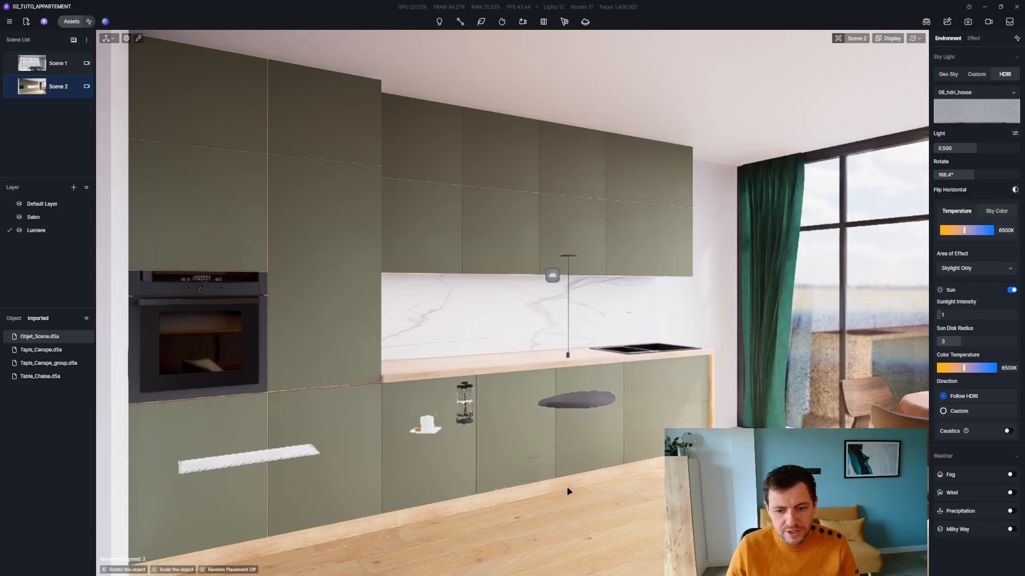
pyautogui.click(613, 529)
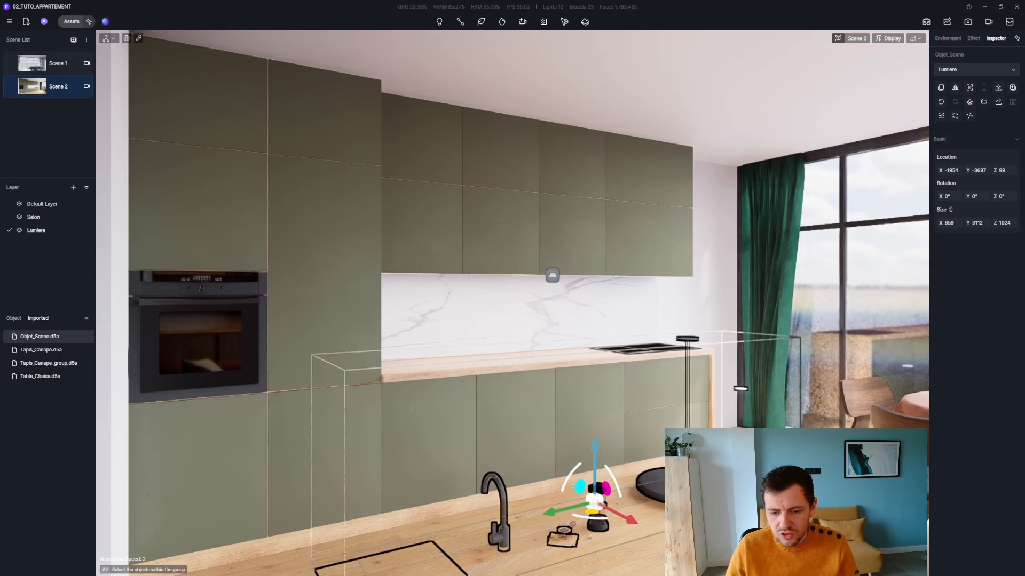
pyautogui.moveTo(624, 438); pyautogui.dragTo(436, 457, button='right')
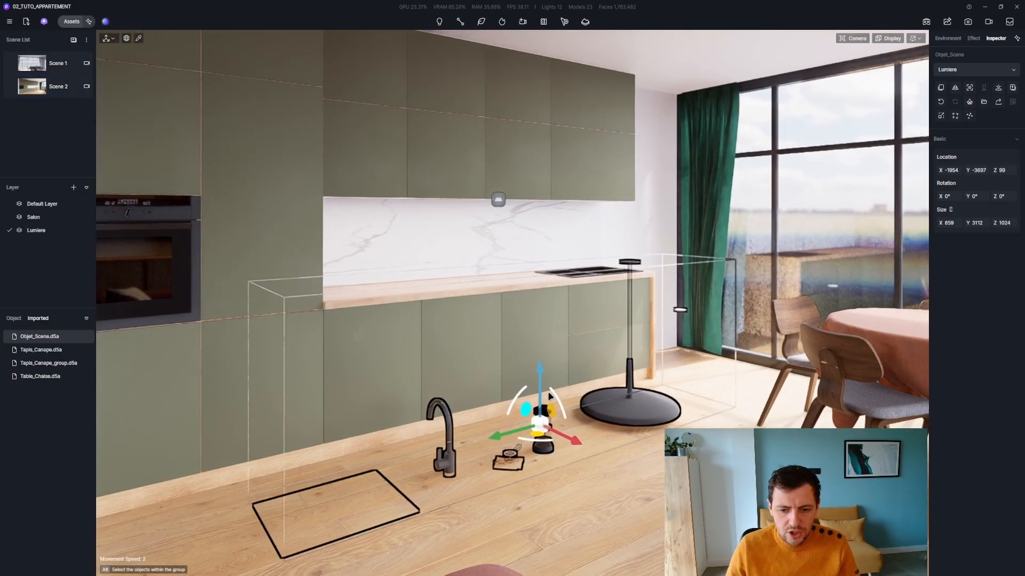
pyautogui.moveTo(540, 383); pyautogui.dragTo(540, 312)
# Step: Select the PlaqueCuisson cooktop inside the imported group and expand Objet_Scene in the object list
pyautogui.keyDown('alt'); pyautogui.click(382, 419); pyautogui.keyUp('alt')
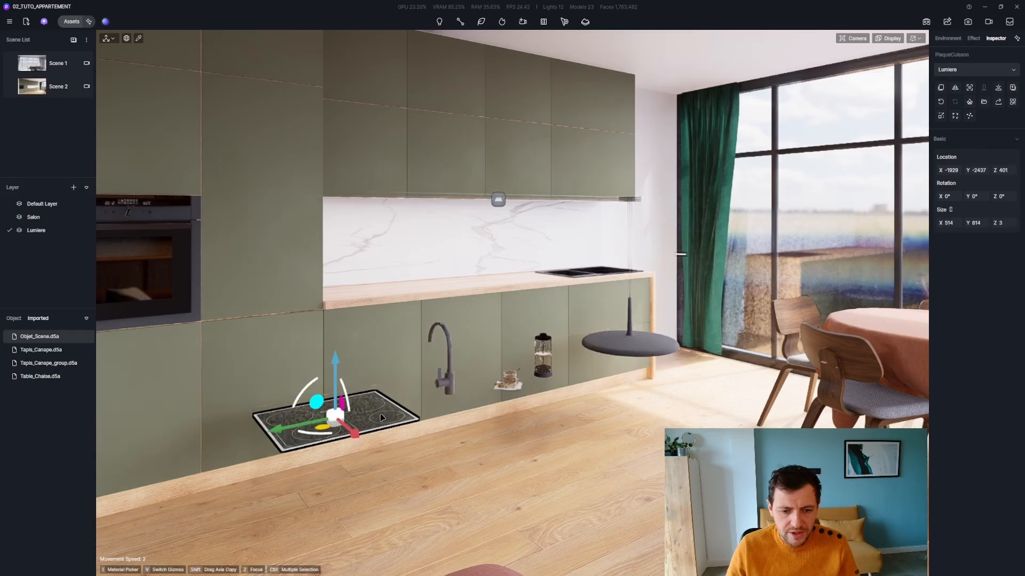
pyautogui.press('d')
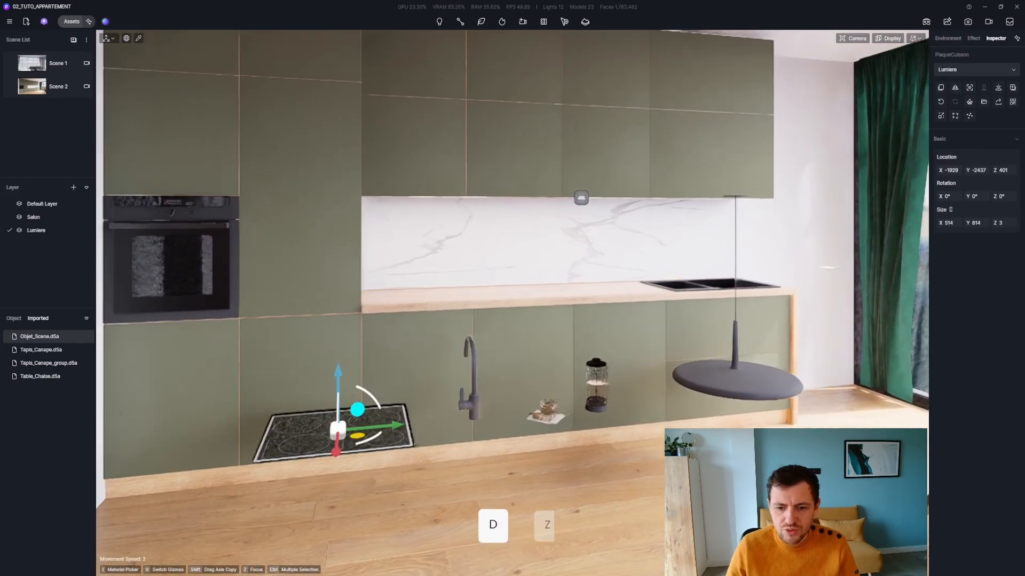
pyautogui.press('z')
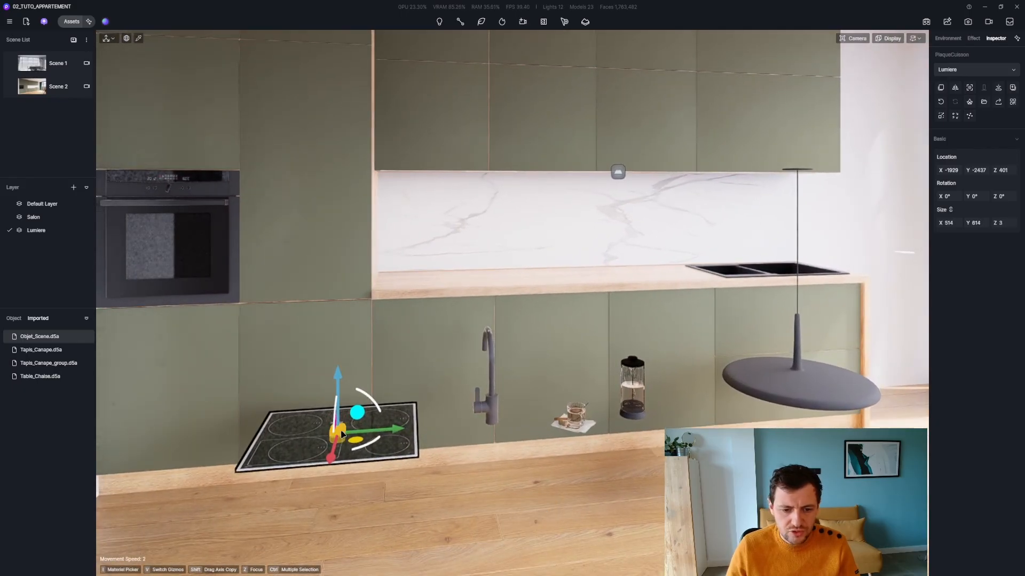
pyautogui.click(13, 319)
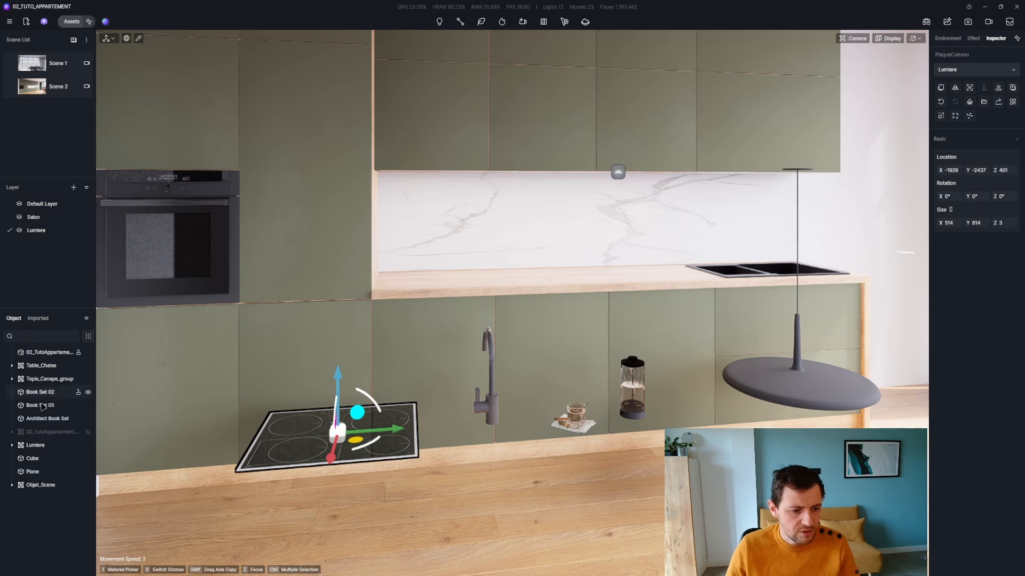
pyautogui.click(11, 486)
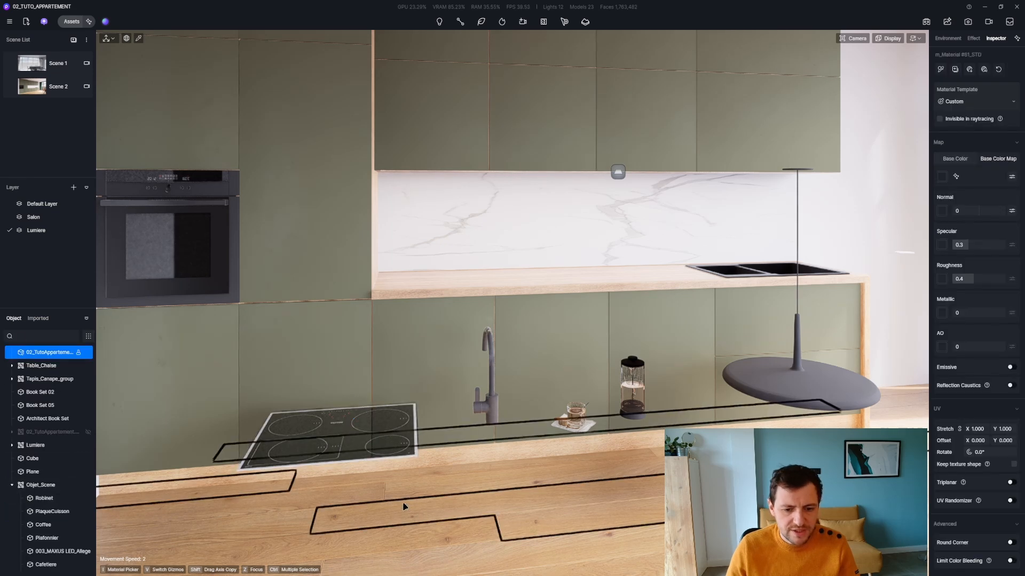
# Step: Move the PlaqueCuisson cooktop onto the countertop beside the tall cabinets, at about X -2709, Y -2882, Z 861
pyautogui.click(402, 502)
pyautogui.click(357, 425)
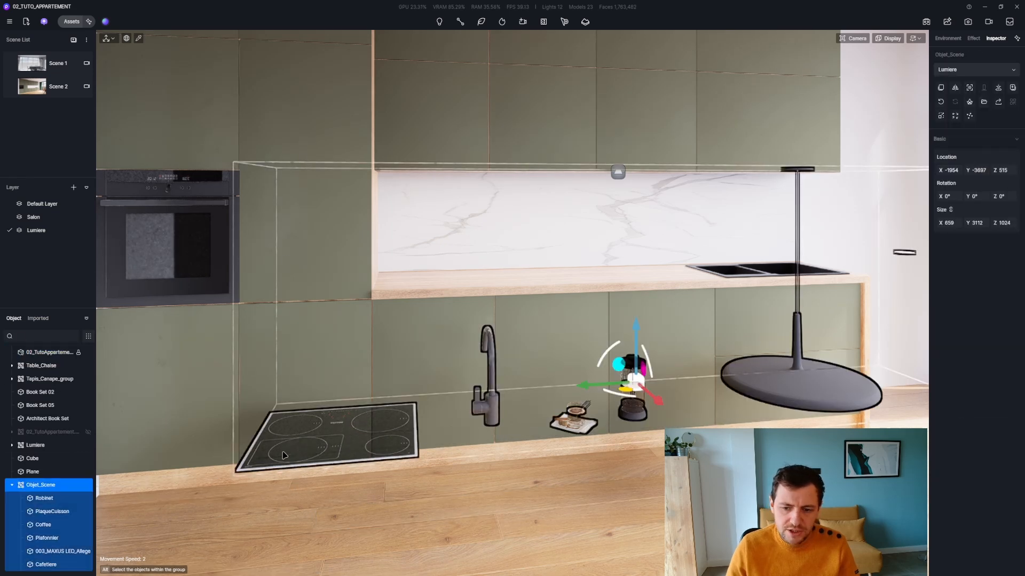
pyautogui.keyDown('alt'); pyautogui.click(329, 427); pyautogui.keyUp('alt')
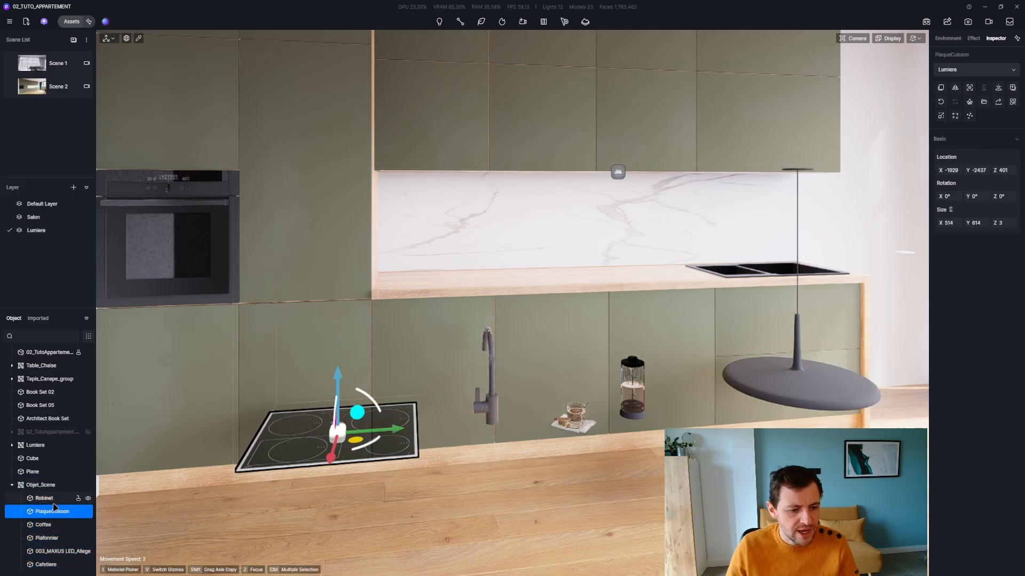
pyautogui.moveTo(340, 435); pyautogui.dragTo(487, 272)
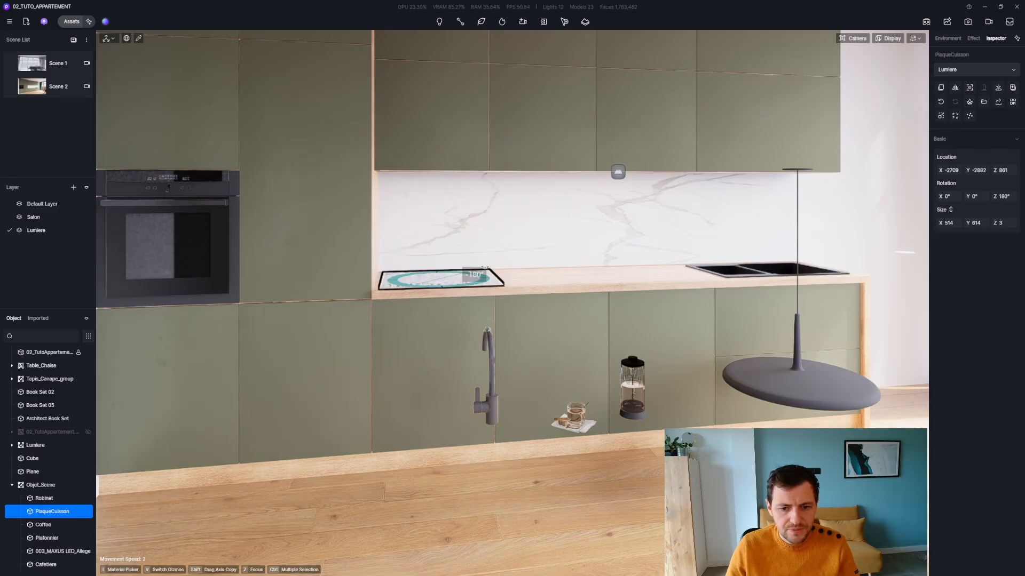
# Step: Make the cooktop's glass material less reflective, with specular 0.21 and roughness 0.34
pyautogui.press('z')
pyautogui.press('d')
pyautogui.moveTo(496, 251); pyautogui.dragTo(497, 290, button='right')
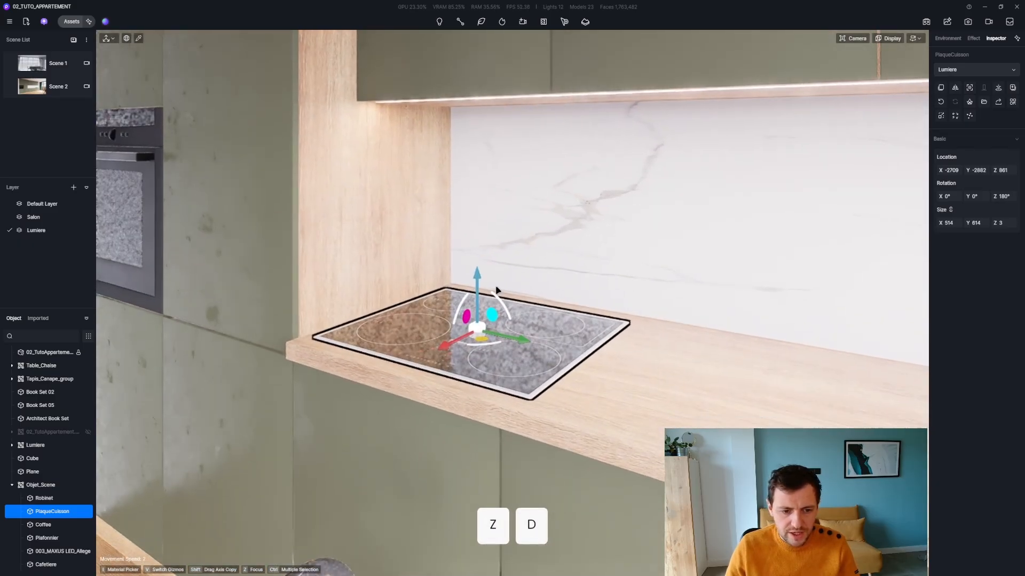
pyautogui.press('i')
pyautogui.click(548, 323)
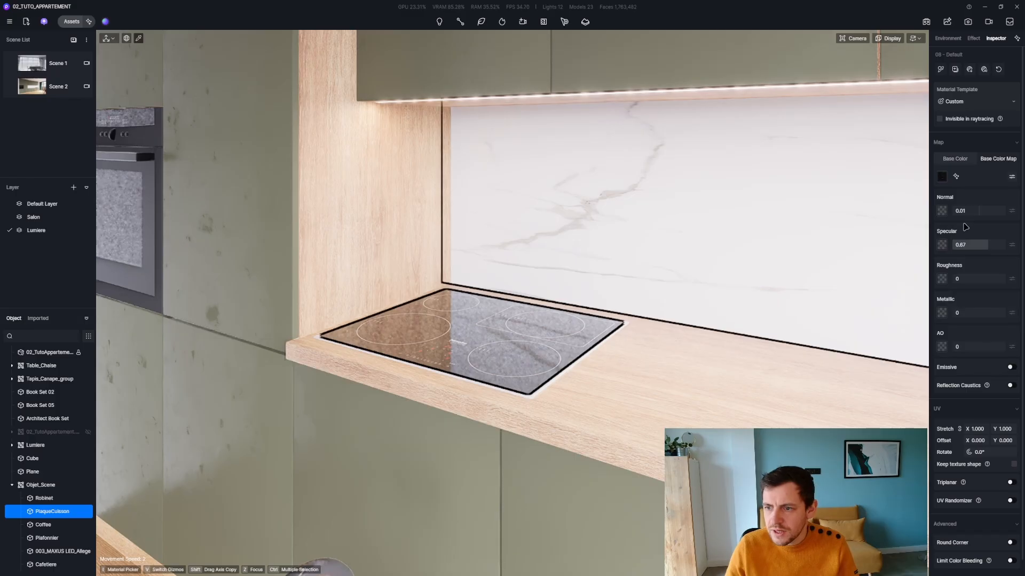
pyautogui.moveTo(969, 246); pyautogui.dragTo(953, 245)
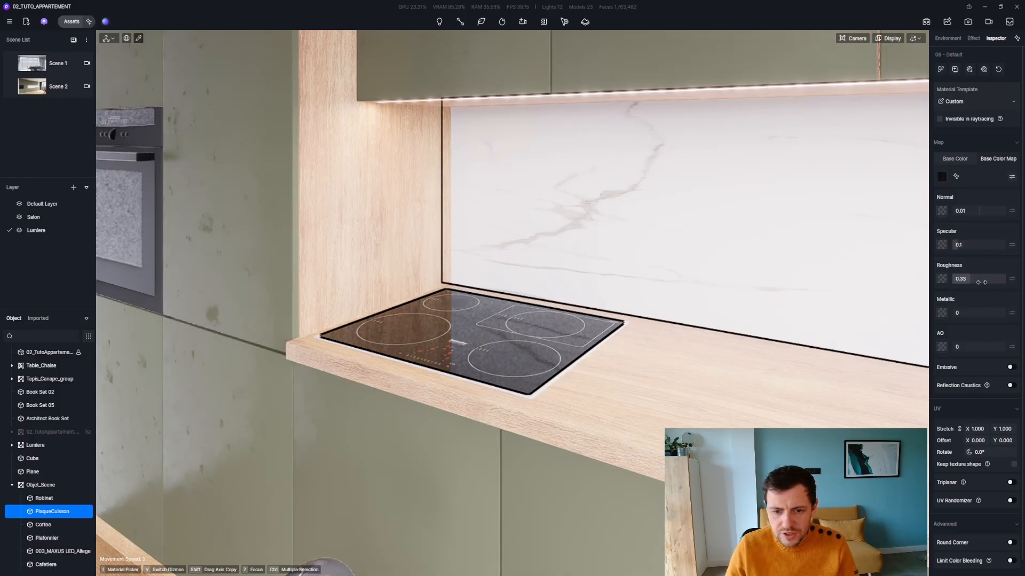
pyautogui.moveTo(980, 281)
pyautogui.mouseDown()
pyautogui.moveTo(979, 248)
pyautogui.moveTo(960, 248)
pyautogui.moveTo(971, 281)
pyautogui.mouseUp()
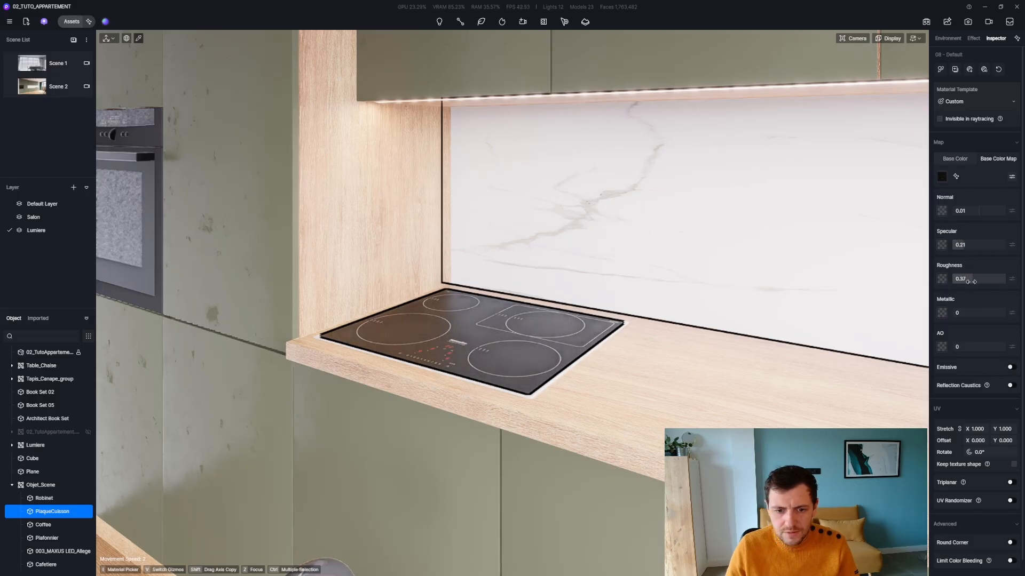
# Step: Move the Robinet faucet onto the countertop at the sink, at about X -3012, Y -4764, Z 861
pyautogui.press('s')
pyautogui.press('q')
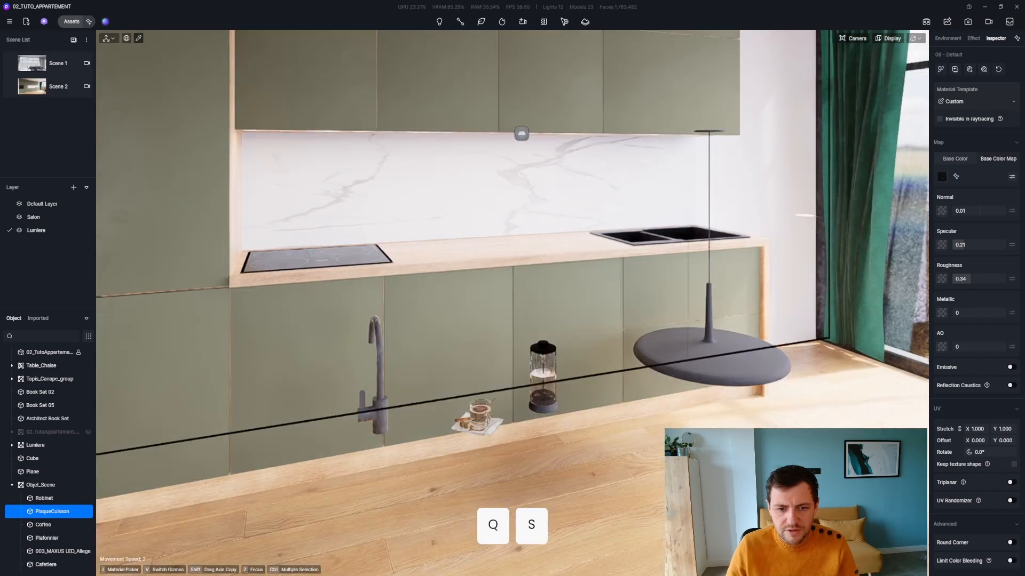
pyautogui.press('z')
pyautogui.click(371, 446)
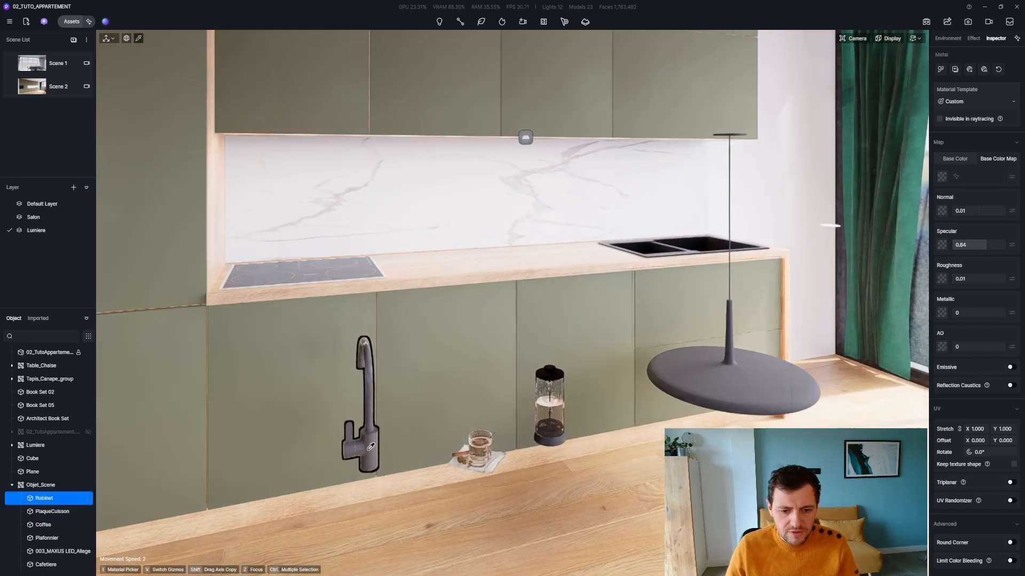
pyautogui.click(356, 456)
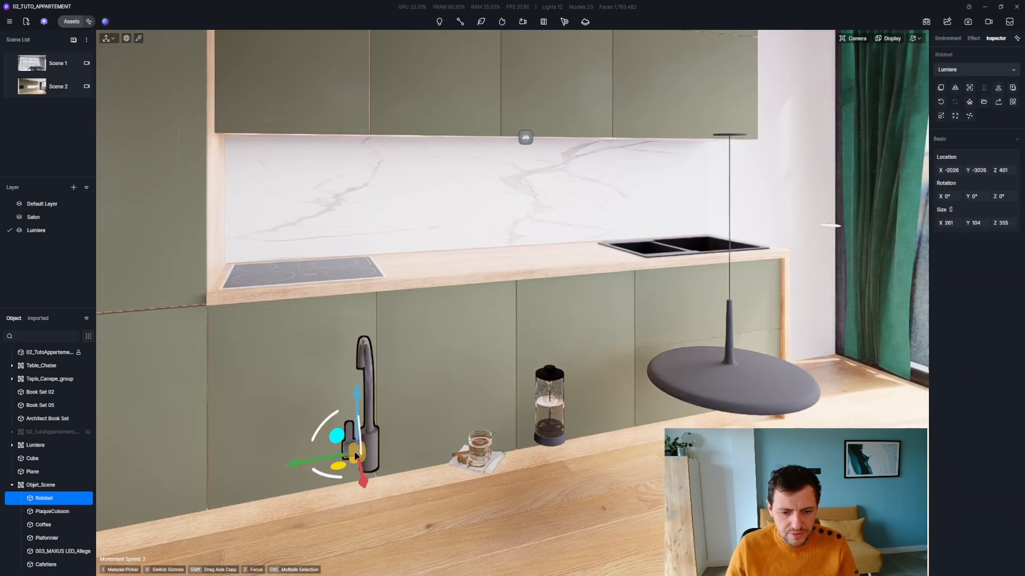
pyautogui.moveTo(357, 454); pyautogui.dragTo(643, 241)
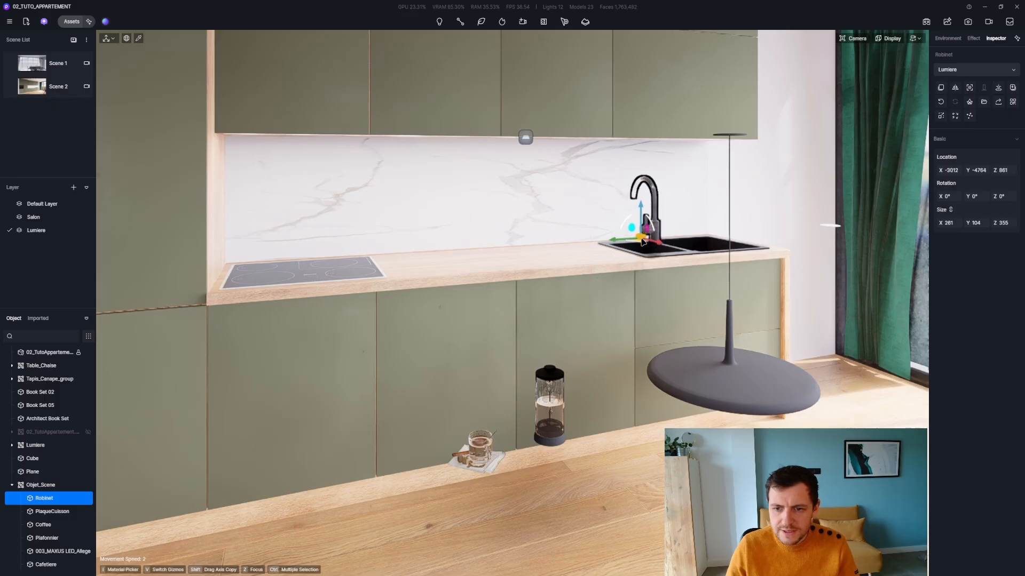
# Step: Rotate the Robinet faucet to about 153° and seat it on the sink rim at about X -2840, Y -4778, Z 864
pyautogui.press('z')
pyautogui.press('d')
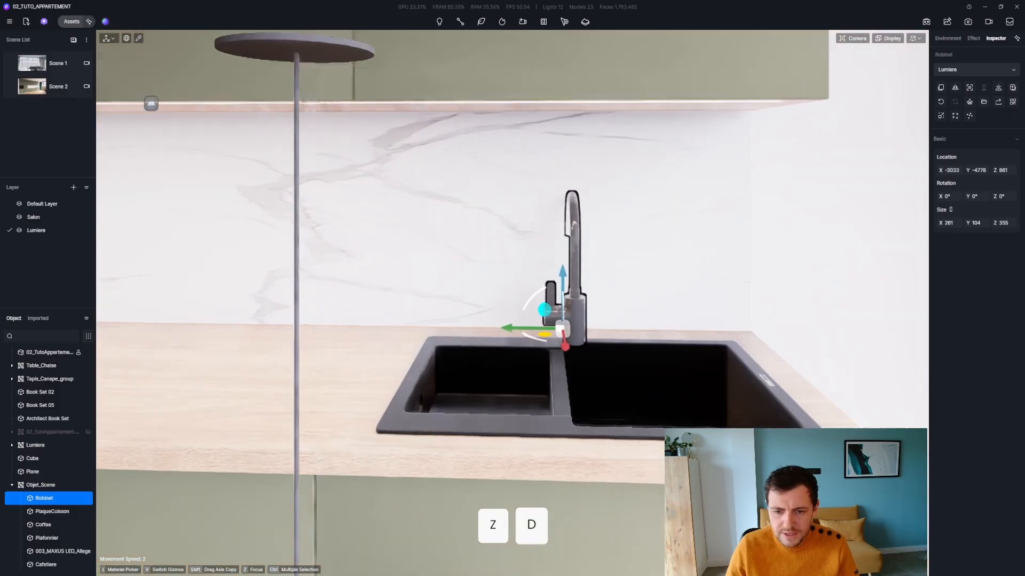
pyautogui.moveTo(540, 347); pyautogui.dragTo(572, 352)
pyautogui.press('d')
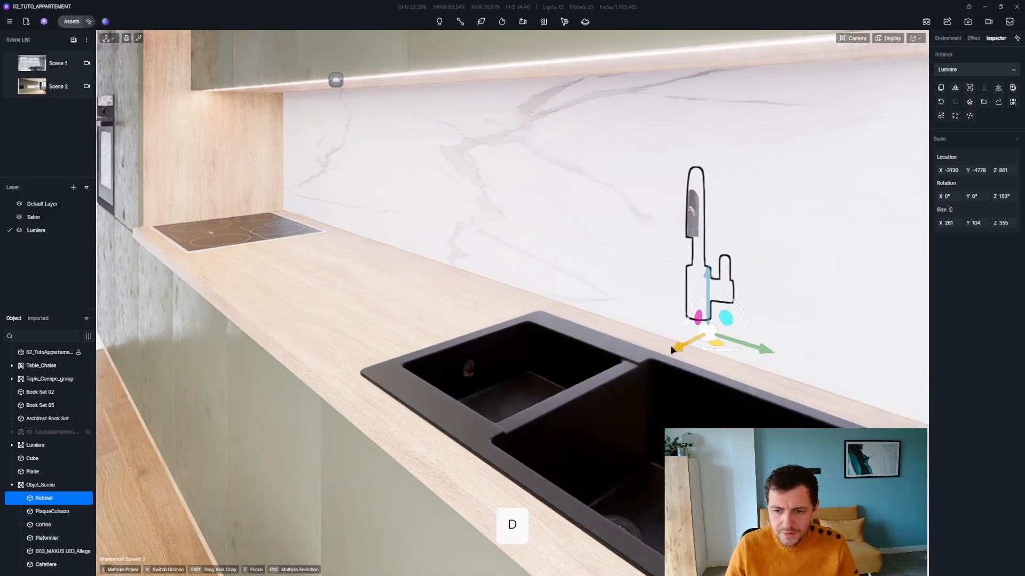
pyautogui.moveTo(670, 345); pyautogui.dragTo(584, 393)
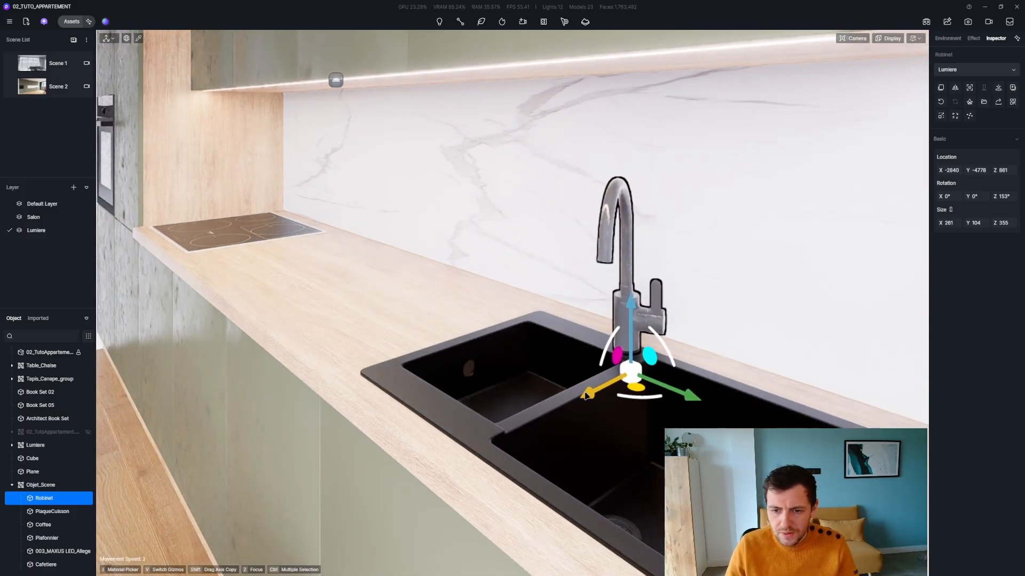
pyautogui.moveTo(630, 314); pyautogui.dragTo(630, 313)
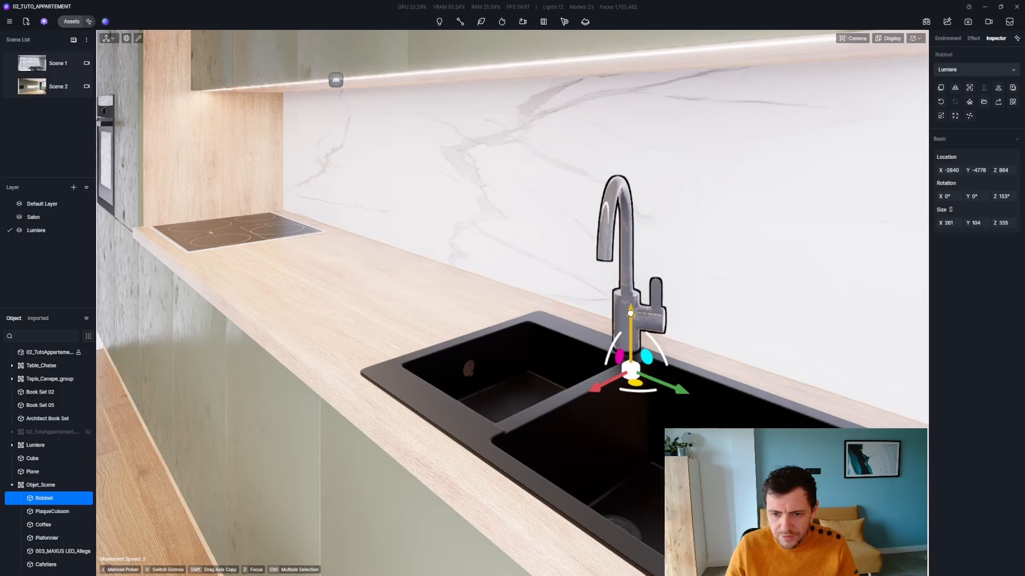
# Step: Darken the base color of the faucet's Metal material to about HSV 0, 0, 13
pyautogui.press('z')
pyautogui.click(540, 241)
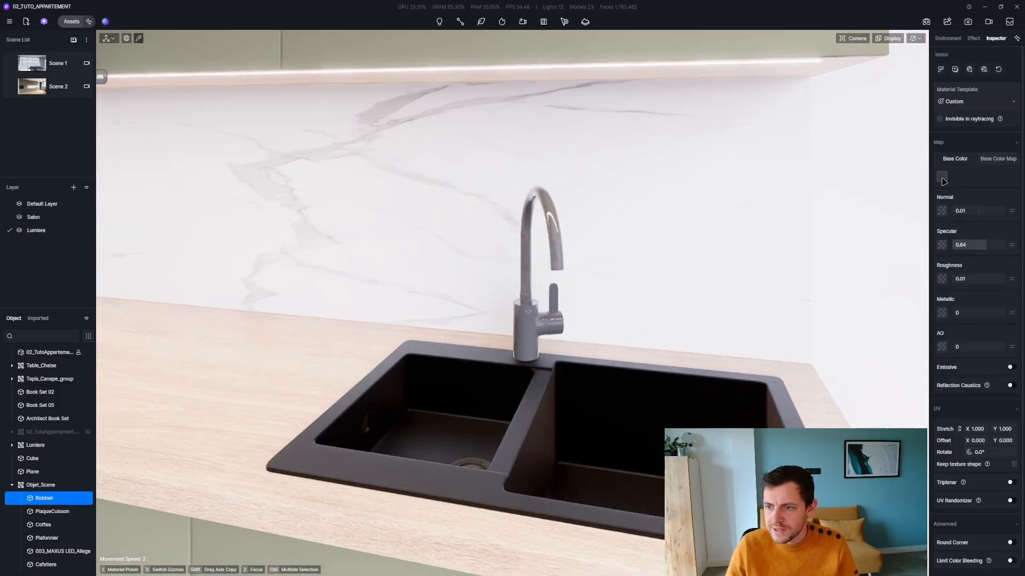
pyautogui.click(942, 177)
pyautogui.moveTo(941, 239); pyautogui.dragTo(939, 241)
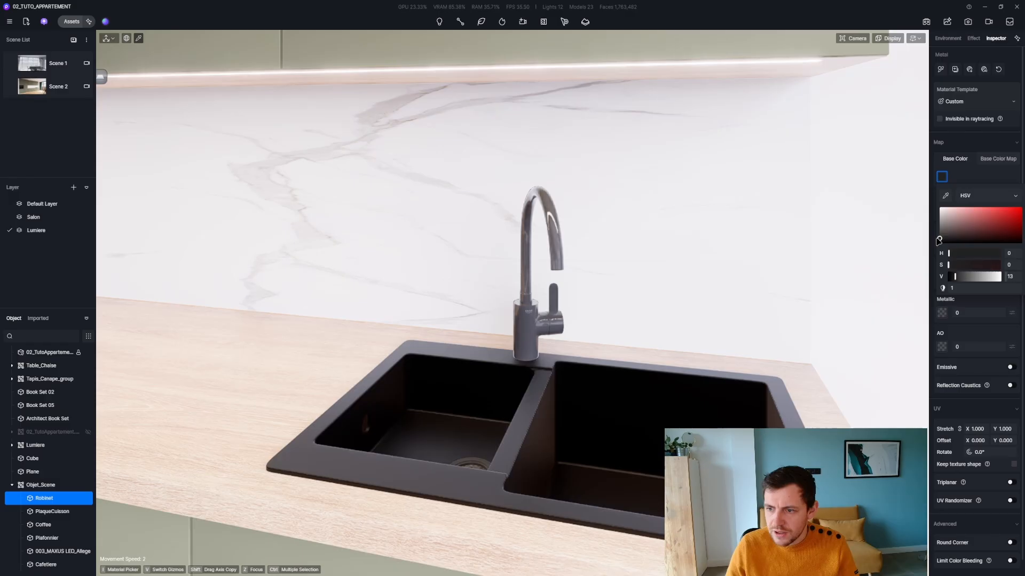
pyautogui.click(970, 182)
# Step: Give the faucet's Metal material a matte finish with roughness 0.62 and specular 0.81
pyautogui.click(961, 279)
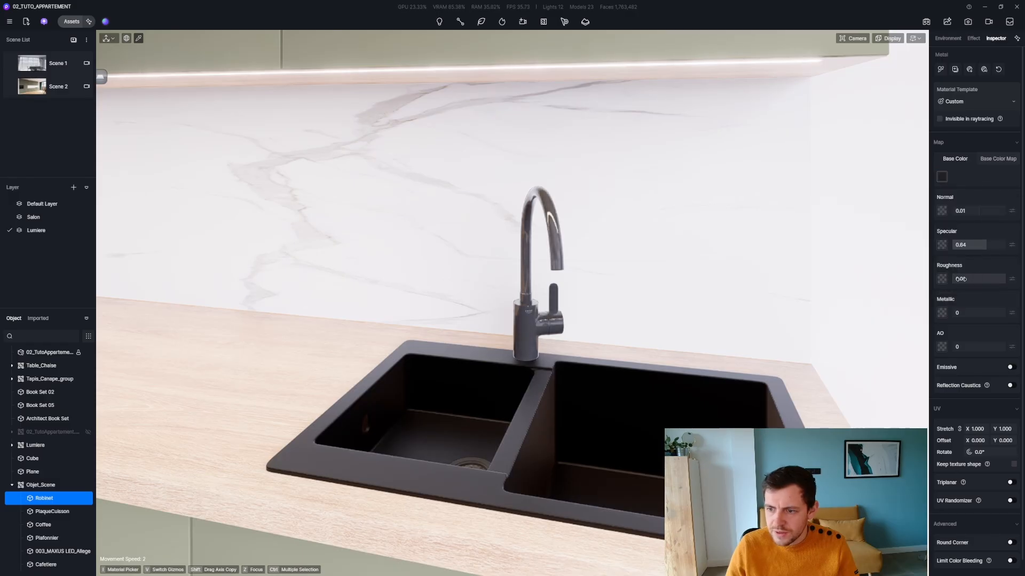
pyautogui.moveTo(981, 280); pyautogui.dragTo(991, 283)
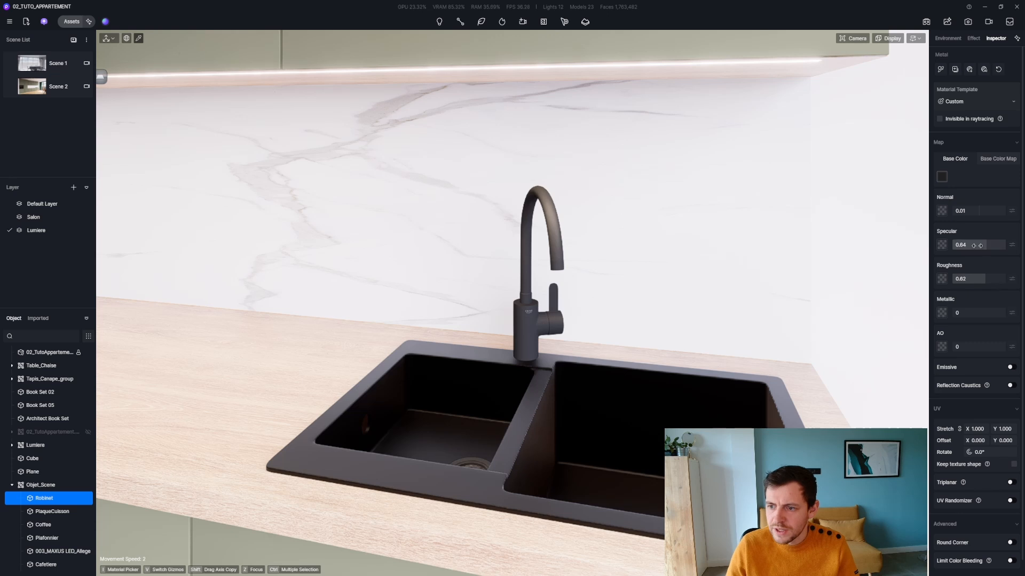
pyautogui.moveTo(960, 245); pyautogui.dragTo(1022, 251)
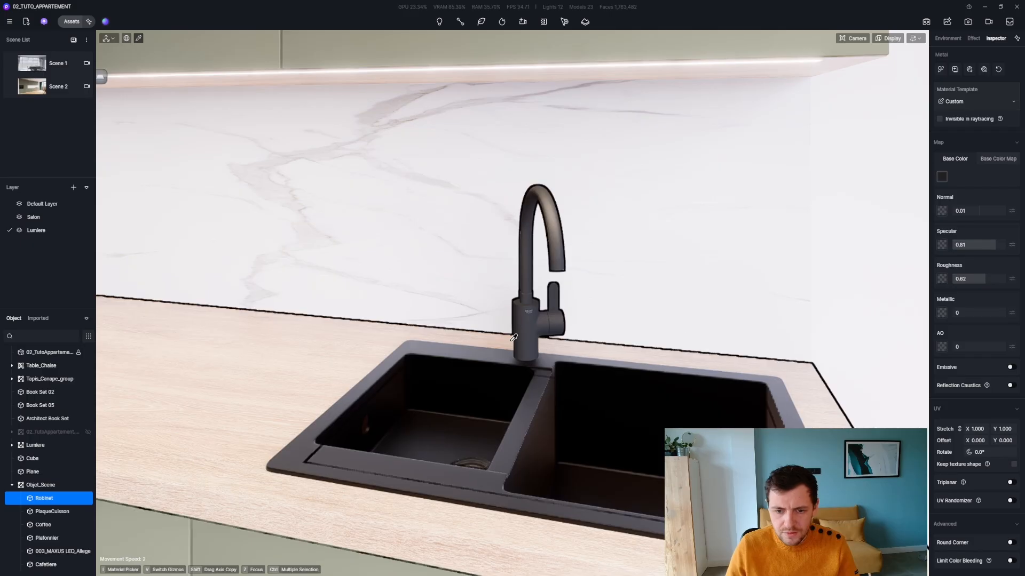
# Step: Shift the Robinet faucet along the sink rim to about X -2835, Y -4805, Z 864
pyautogui.press('Escape')
pyautogui.click(535, 336)
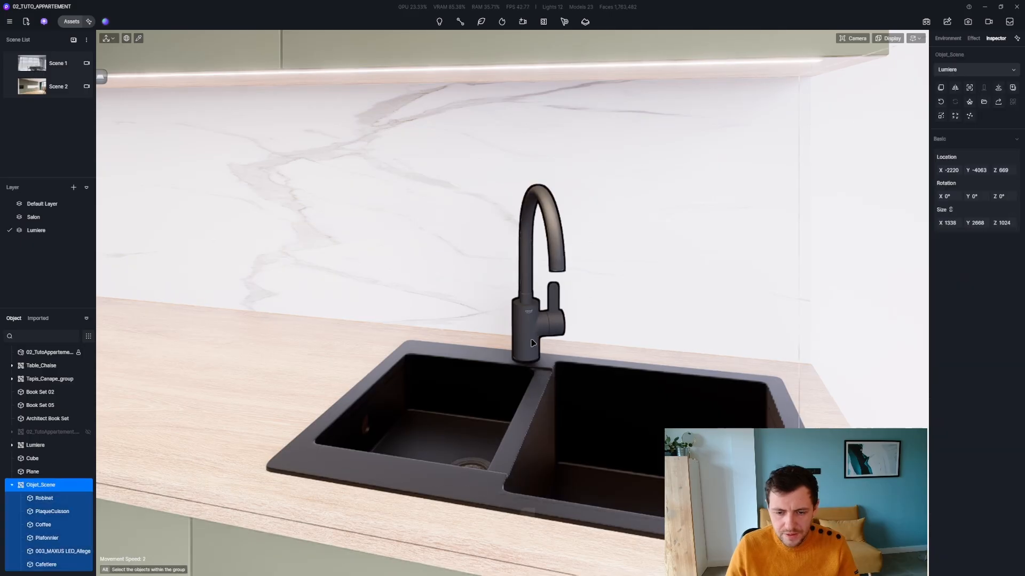
pyautogui.moveTo(609, 384); pyautogui.dragTo(623, 385)
pyautogui.moveTo(556, 405); pyautogui.dragTo(556, 407)
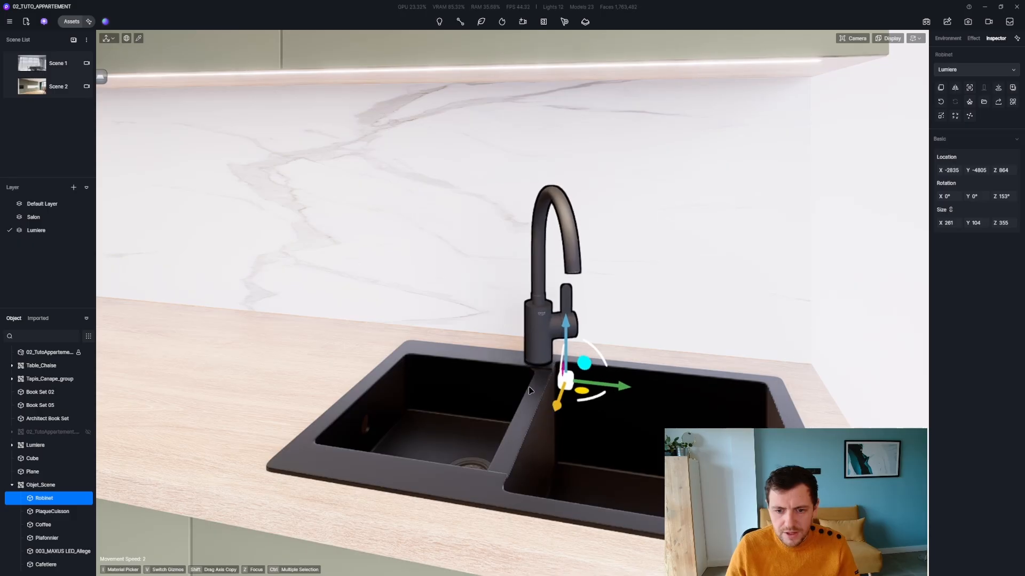
pyautogui.press('Escape')
# Step: Inspect the imported objects in front of the kitchen cabinets, checking the Cafetiere and the Plafonnier lamp individually within their group
pyautogui.moveTo(529, 391); pyautogui.dragTo(646, 299, button='right')
pyautogui.press('s')
pyautogui.press('q')
pyautogui.press('z')
pyautogui.press('d')
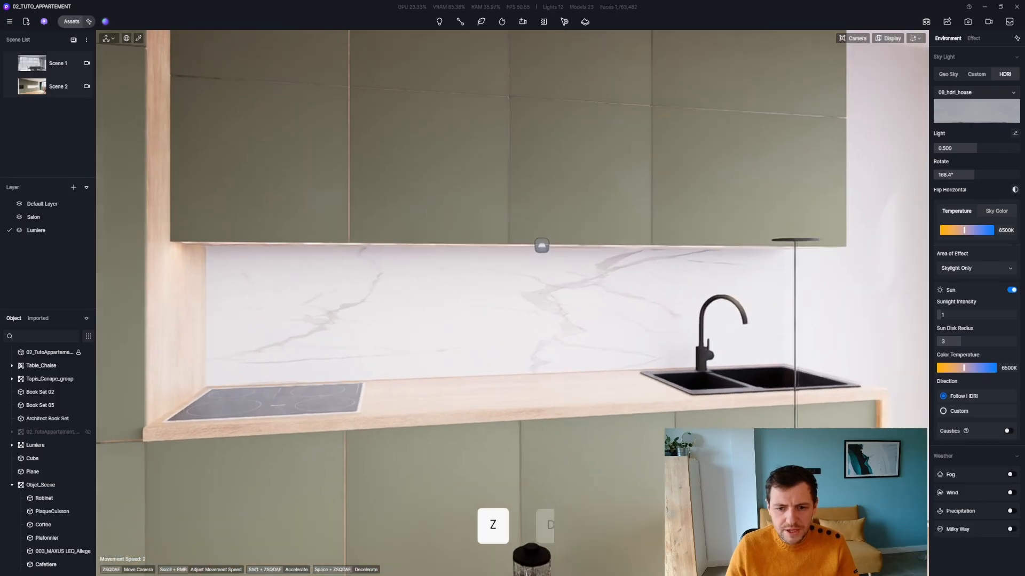
pyautogui.press('s')
pyautogui.moveTo(472, 348); pyautogui.dragTo(596, 331, button='right')
pyautogui.click(596, 331)
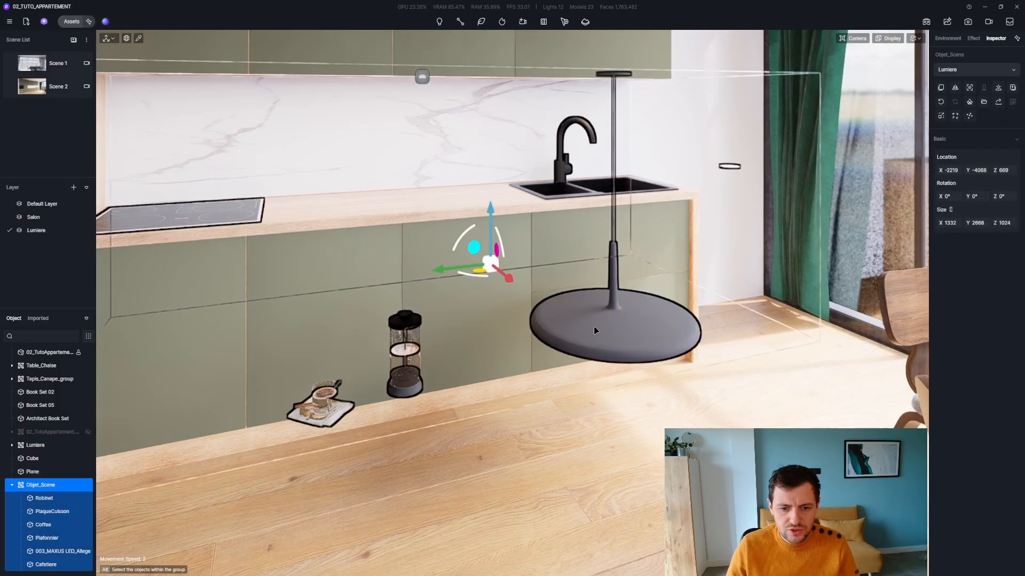
pyautogui.keyDown('alt'); pyautogui.click(411, 369); pyautogui.keyUp('alt')
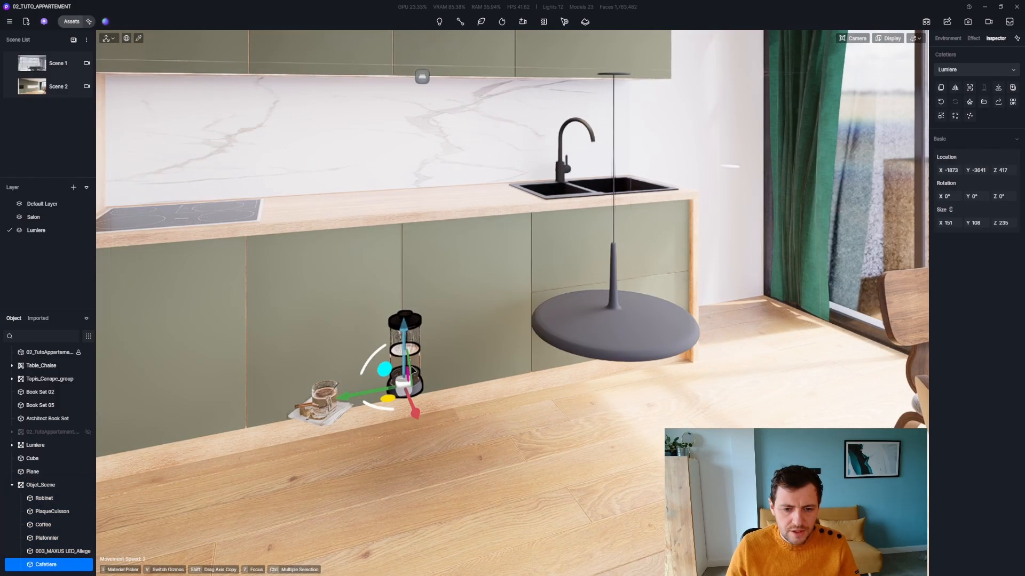
pyautogui.keyDown('alt'); pyautogui.click(571, 324); pyautogui.keyUp('alt')
# Step: Take all objects from Robinet to Cafetiere out of the Objet_Scene group and delete the emptied group
pyautogui.click(64, 499)
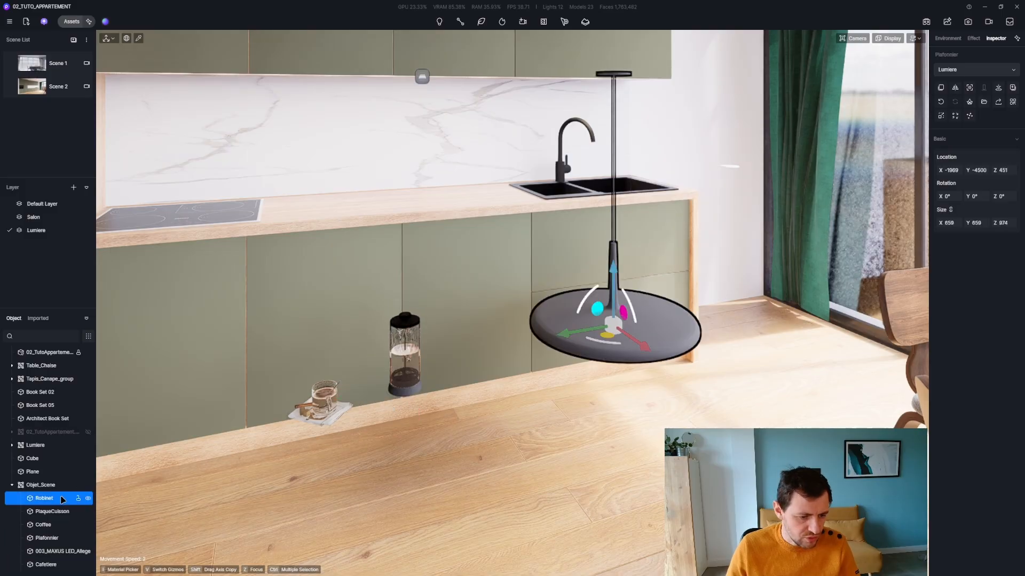
pyautogui.keyDown('shift'); pyautogui.click(46, 565); pyautogui.keyUp('shift')
pyautogui.moveTo(47, 501); pyautogui.dragTo(44, 482)
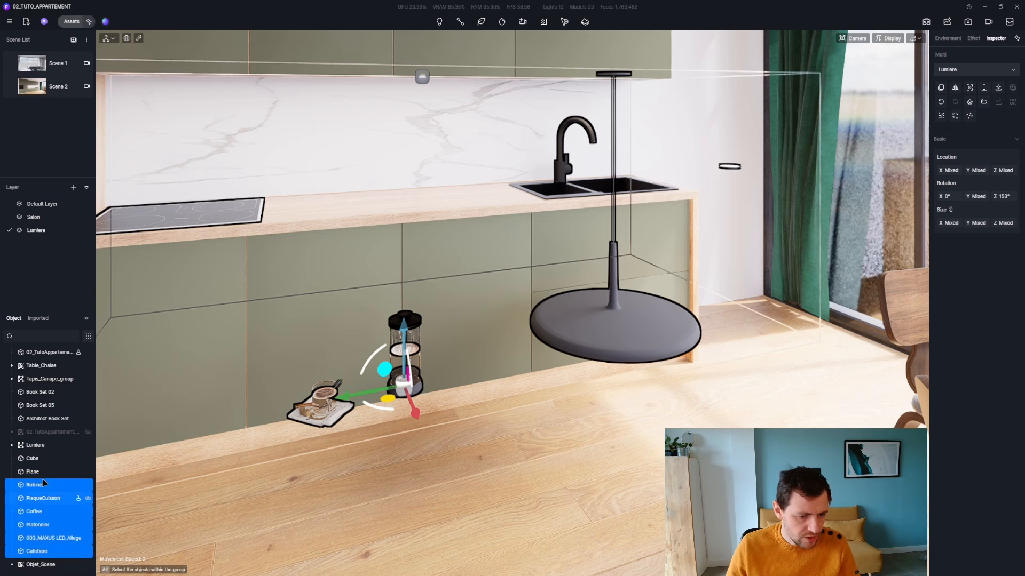
pyautogui.click(27, 567)
pyautogui.press('Delete')
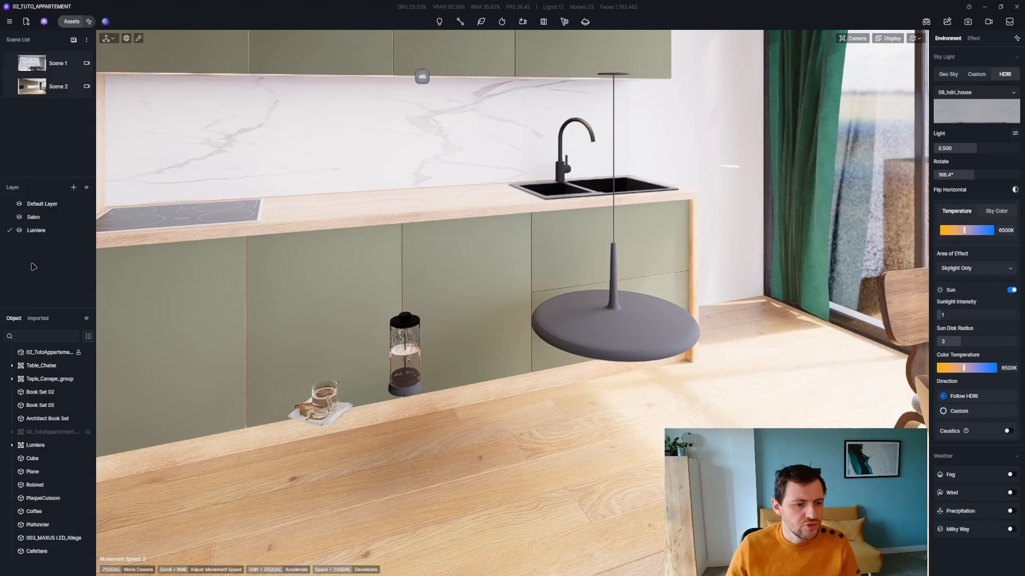
# Step: Create a new layer and name it Cuisine
pyautogui.click(73, 187)
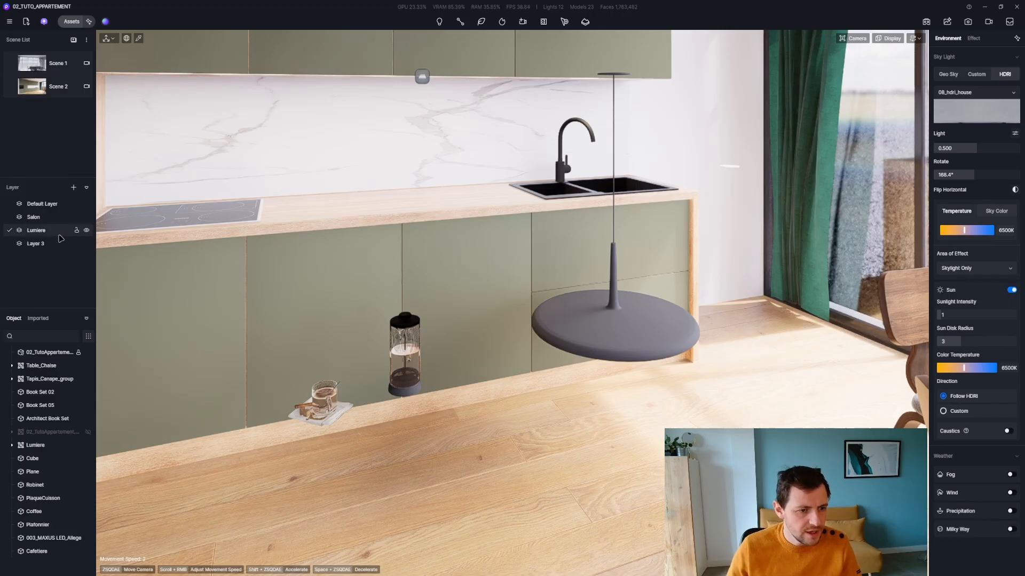
pyautogui.doubleClick(33, 243)
pyautogui.write('Cuisine')
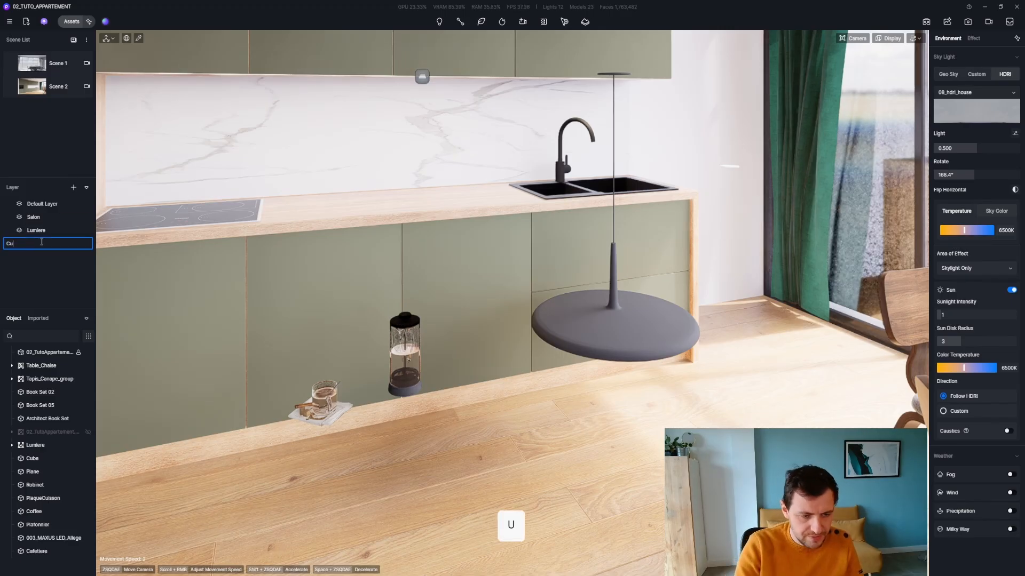
pyautogui.press('Return')
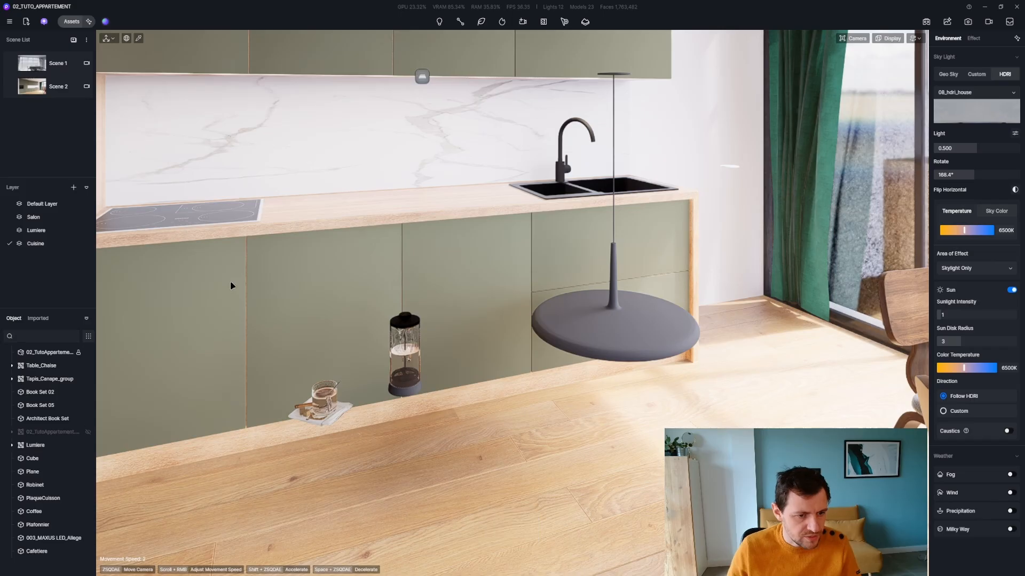
# Step: Assign the Robinet faucet and the PlaqueCuisson hob to the Cuisine layer, toggling the layer's visibility off and on to check it
pyautogui.click(204, 223)
pyautogui.keyDown('ctrl'); pyautogui.click(566, 155); pyautogui.keyUp('ctrl')
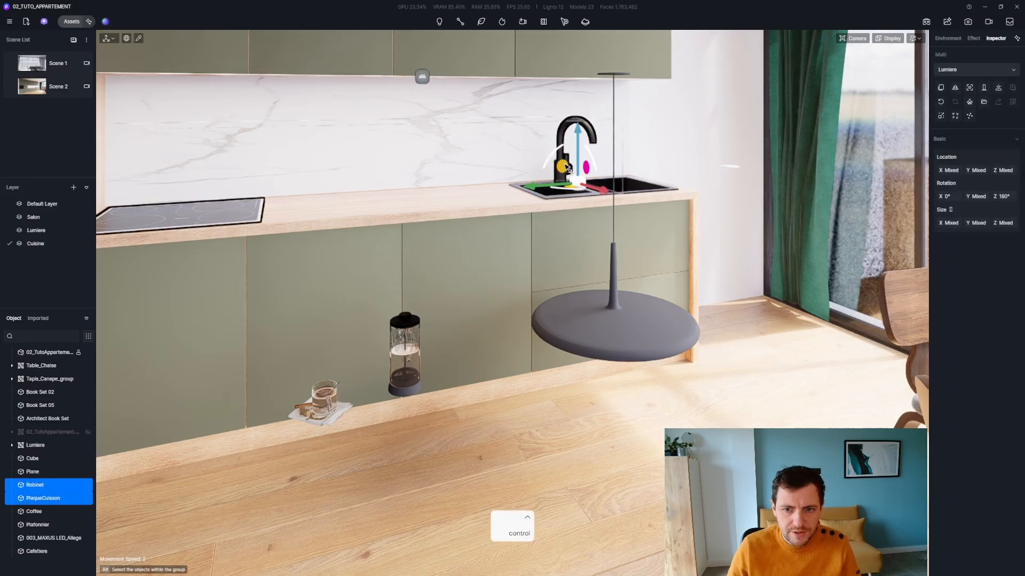
pyautogui.moveTo(51, 484); pyautogui.dragTo(47, 245)
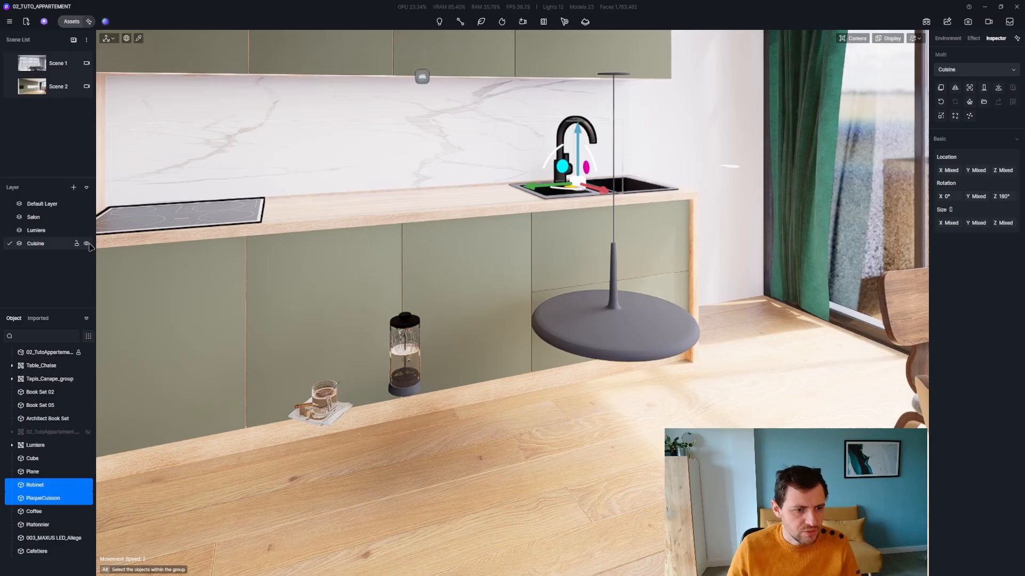
pyautogui.click(87, 243)
pyautogui.click(88, 244)
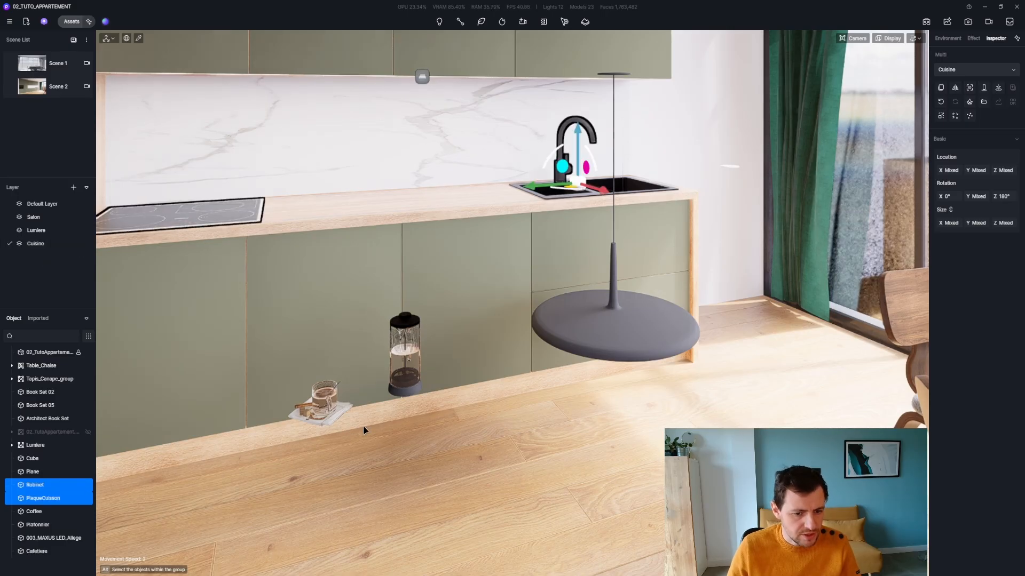
# Step: Hide the unused Coffee, Plafonnier, Cafetiere and 003_MAXUS LED_Allege objects in the scene
pyautogui.click(336, 403)
pyautogui.keyDown('ctrl'); pyautogui.click(404, 352); pyautogui.keyUp('ctrl')
pyautogui.keyDown('ctrl'); pyautogui.click(614, 325); pyautogui.keyUp('ctrl')
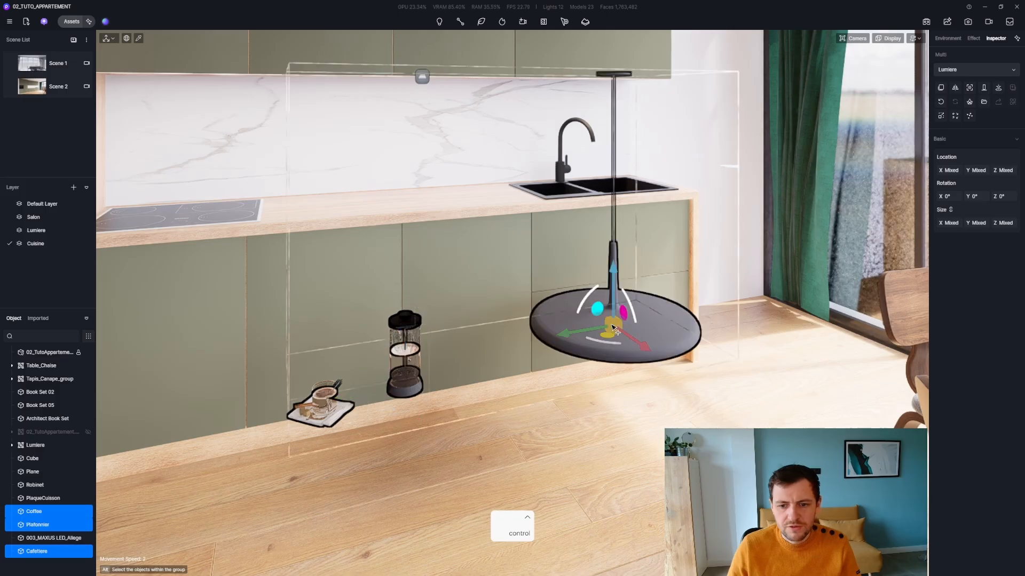
pyautogui.click(88, 511)
pyautogui.click(88, 524)
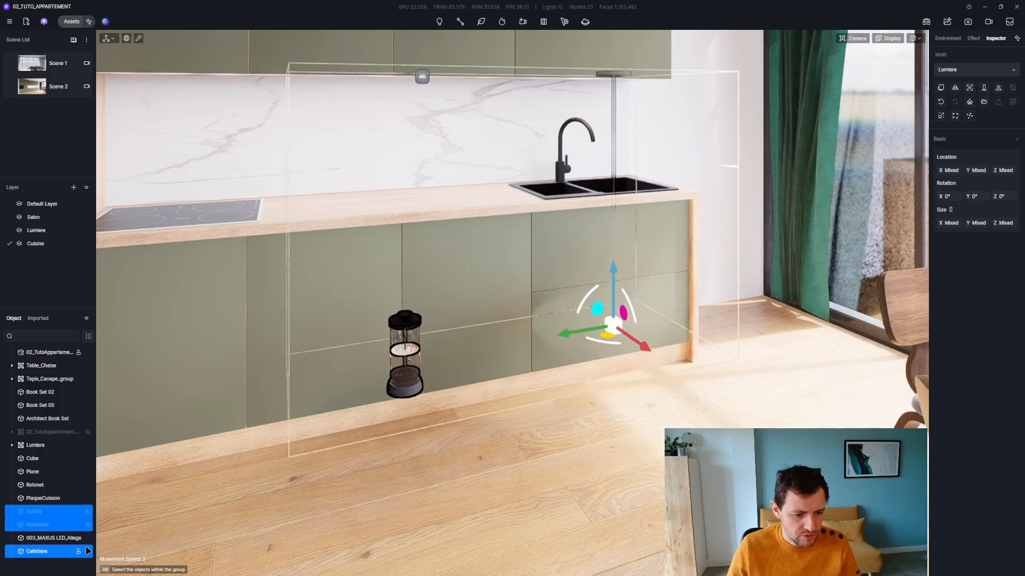
pyautogui.click(88, 551)
pyautogui.click(80, 540)
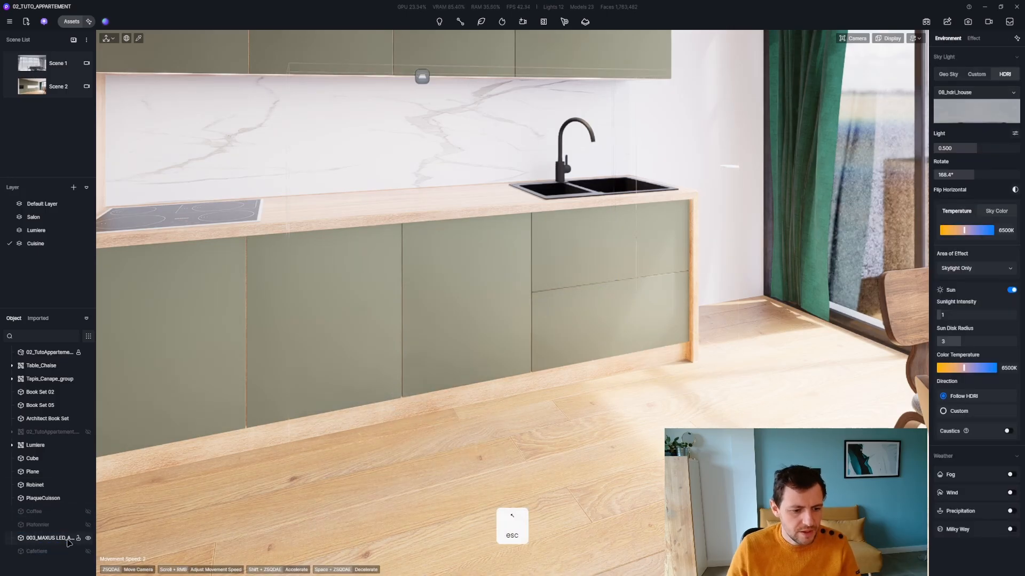
# Step: Search the online model library for "kitchen"
pyautogui.click(399, 308)
pyautogui.press('d')
pyautogui.moveTo(399, 299)
pyautogui.mouseDown(button='right')
pyautogui.moveTo(352, 272)
pyautogui.moveTo(347, 256)
pyautogui.moveTo(399, 297)
pyautogui.mouseUp(button='right')
pyautogui.press('z')
pyautogui.click(71, 21)
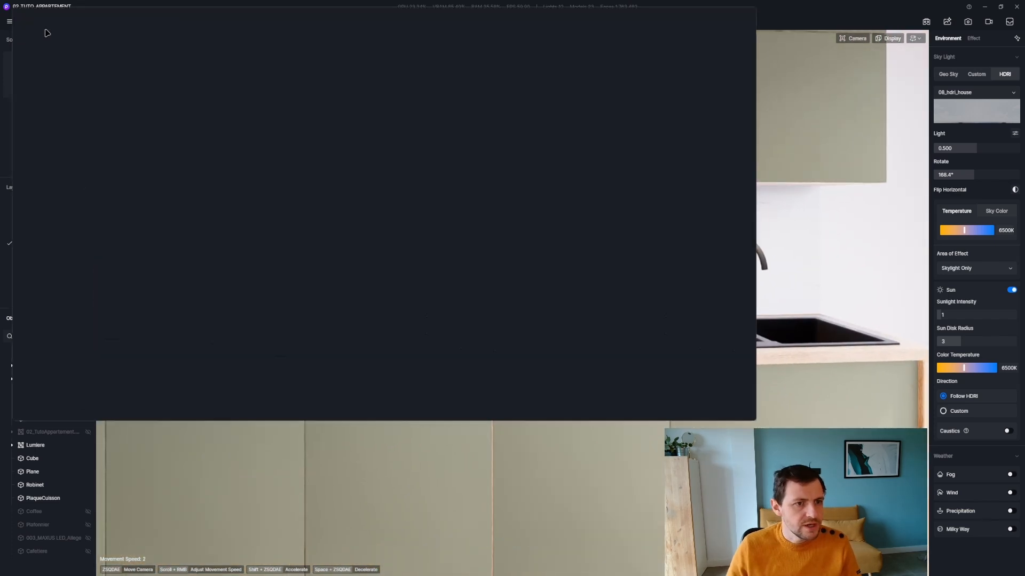
pyautogui.click(12, 39)
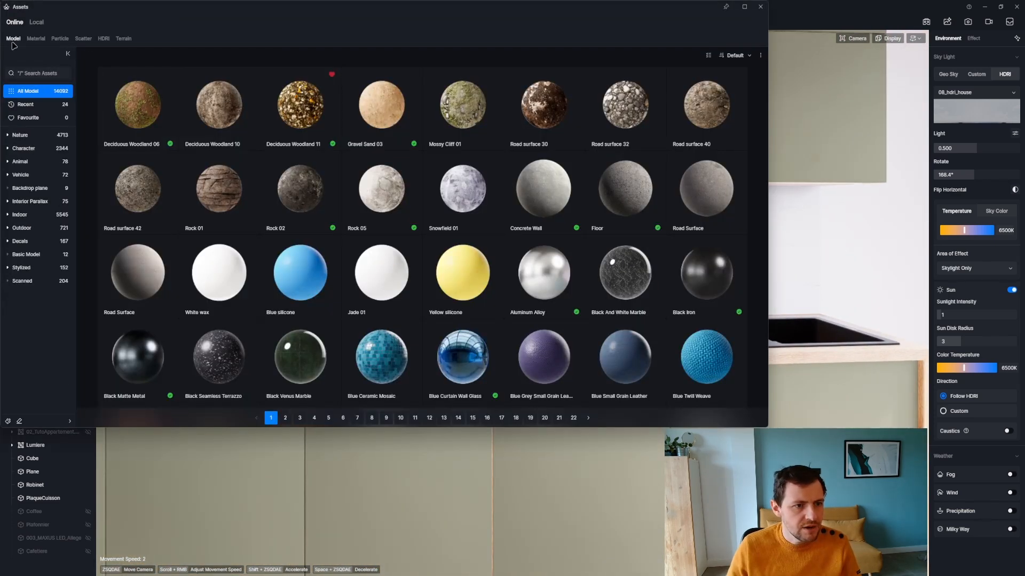
pyautogui.click(24, 73)
pyautogui.write('kitchen')
pyautogui.press('Return')
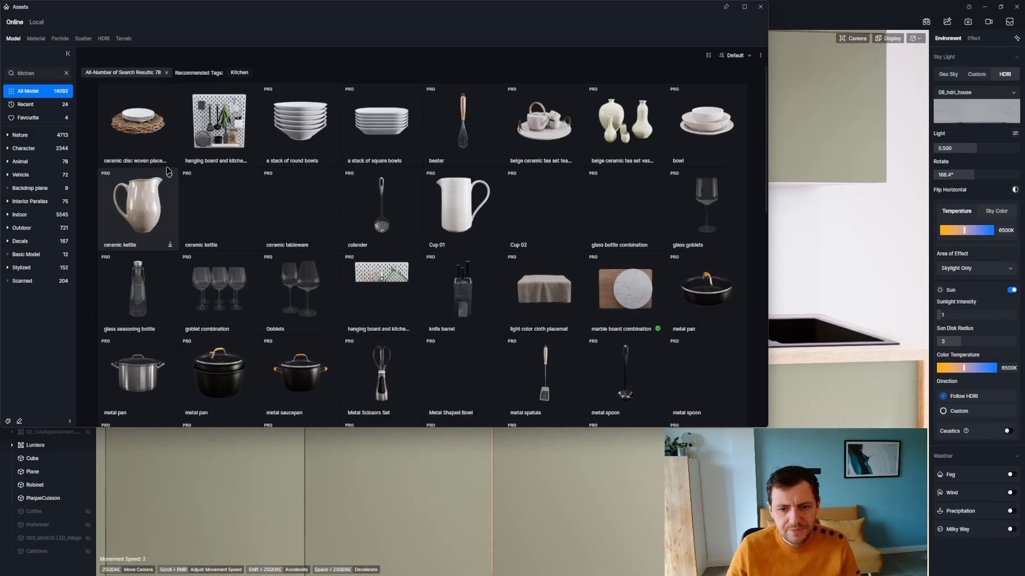
# Step: Place the marble board combination behind the sink and the seasoning bottle combination at the sink's front edge, at about X -2400, Y -4823, Z 854
pyautogui.click(630, 297)
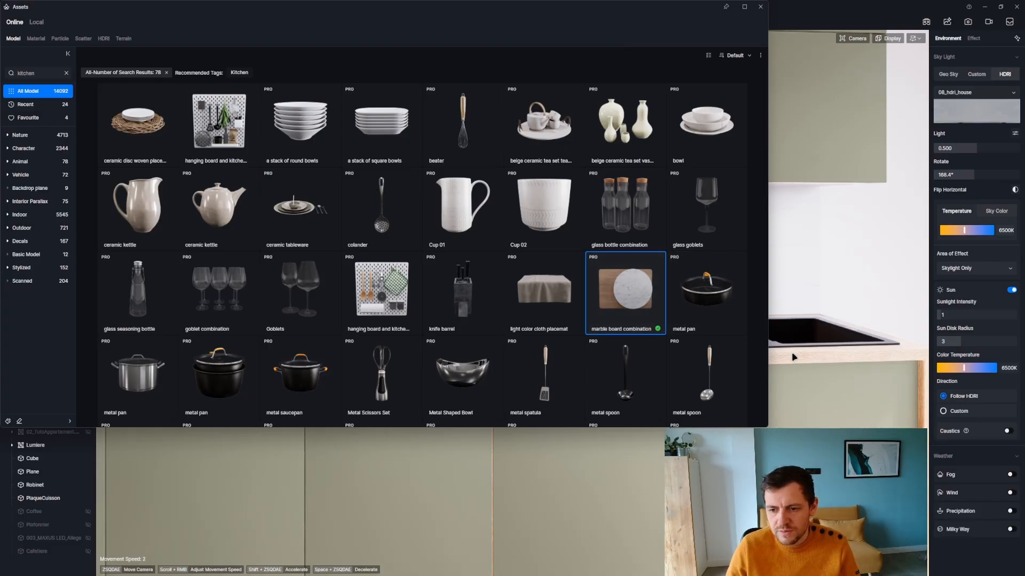
pyautogui.click(796, 310)
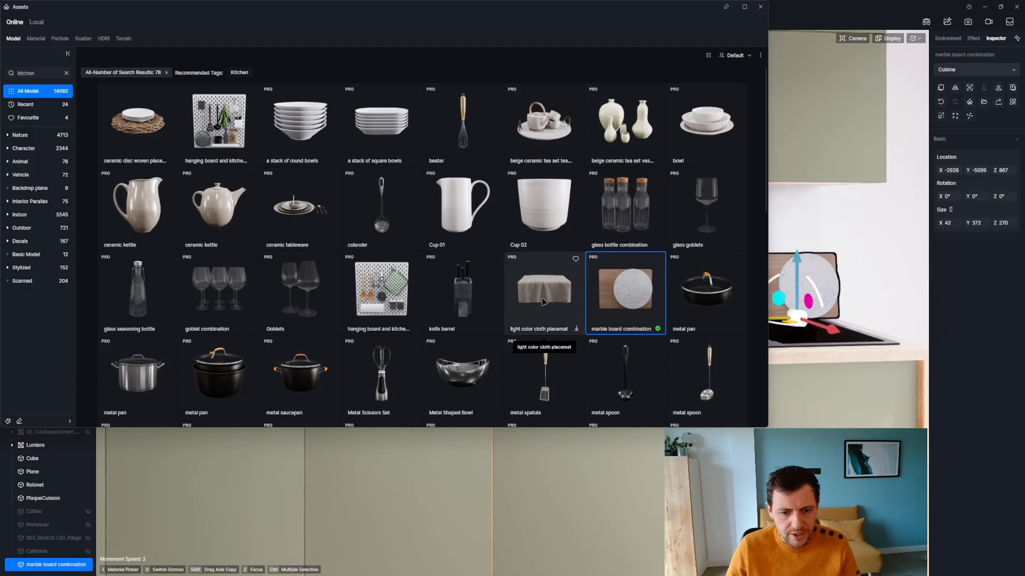
pyautogui.scroll(-2, 462, 282)
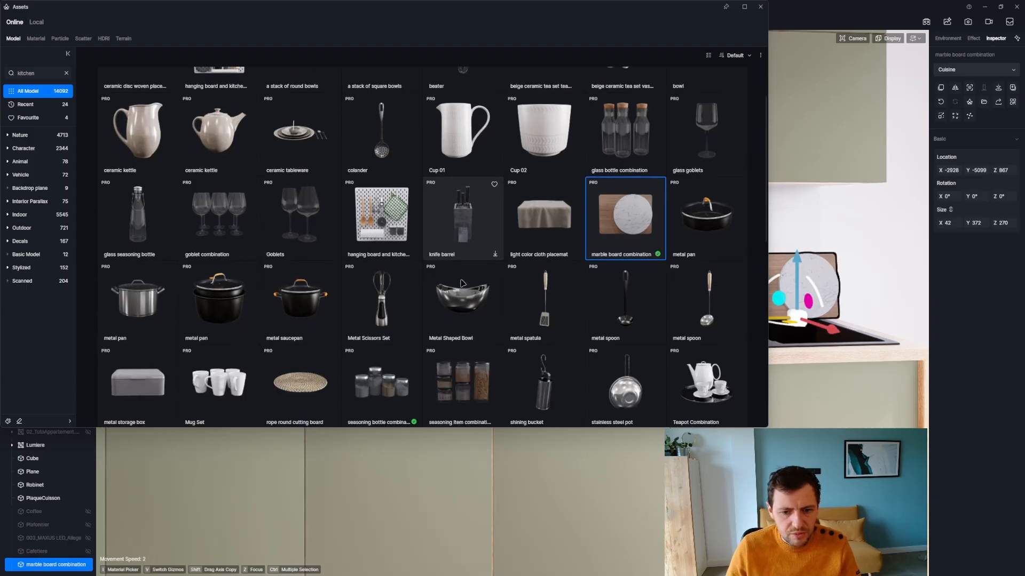
pyautogui.click(391, 366)
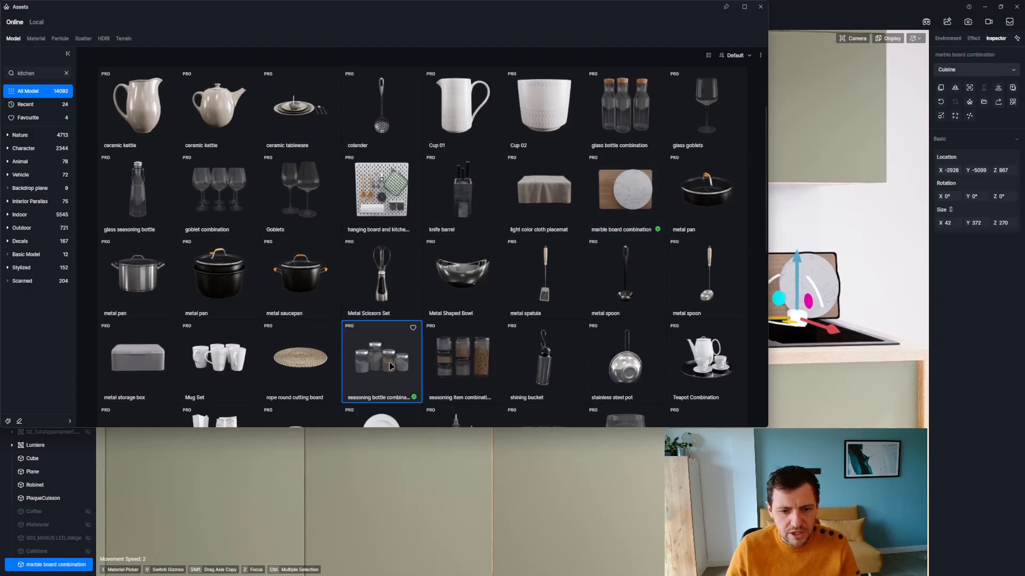
pyautogui.click(818, 335)
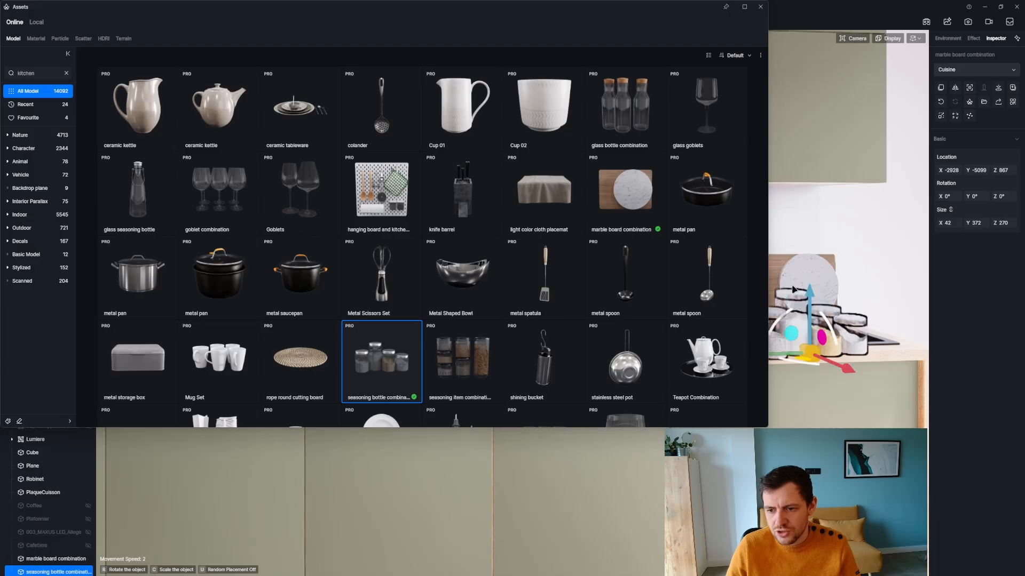
pyautogui.click(761, 7)
# Step: Move the marble board combination along the countertop and back against the marble splashback, at about X -3012, Y -3472, Z 867
pyautogui.press('z')
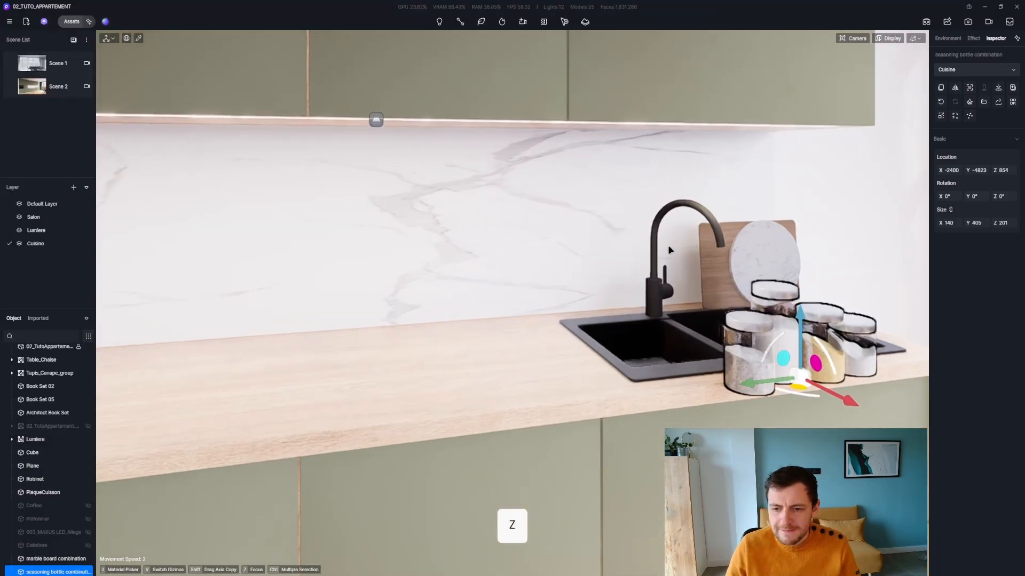
pyautogui.click(745, 319)
pyautogui.moveTo(746, 319); pyautogui.dragTo(268, 335)
pyautogui.moveTo(268, 335); pyautogui.dragTo(115, 344, button='right')
pyautogui.press('d')
pyautogui.press('z')
pyautogui.press('e')
pyautogui.press('d')
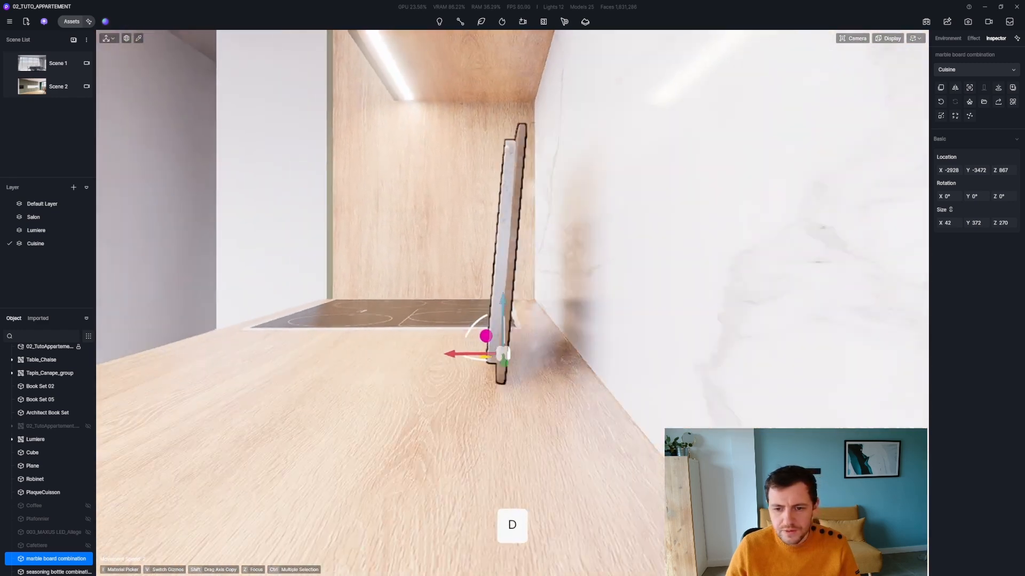
pyautogui.moveTo(523, 352); pyautogui.dragTo(576, 360)
# Step: Move the seasoning bottle combination beside the marble board near the splashback, at about X -2992, Y -3988, Z 854
pyautogui.press('q')
pyautogui.press('s')
pyautogui.moveTo(576, 360); pyautogui.dragTo(684, 282, button='right')
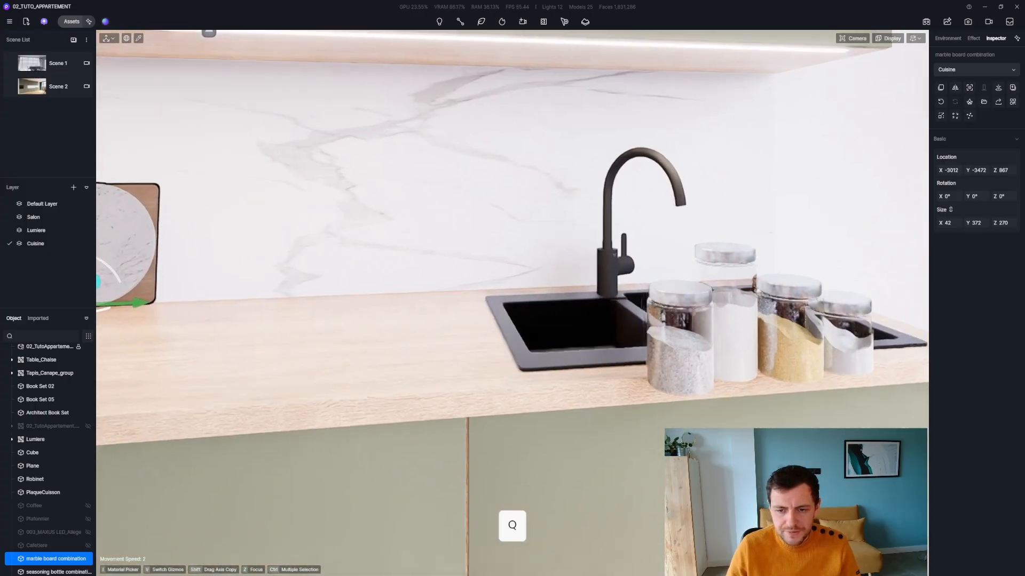
pyautogui.press('s')
pyautogui.click(684, 282)
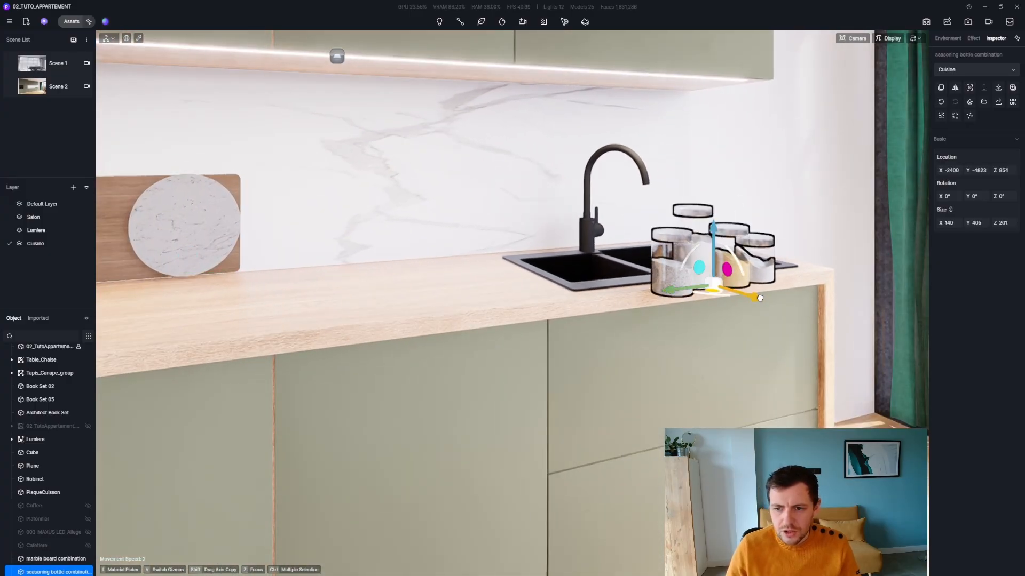
pyautogui.moveTo(684, 282); pyautogui.dragTo(316, 275)
# Step: Scale the seasoning bottle combination down to about 102 × 293 × 145 and bring it closer to the board, at about Y -3912
pyautogui.press('v')
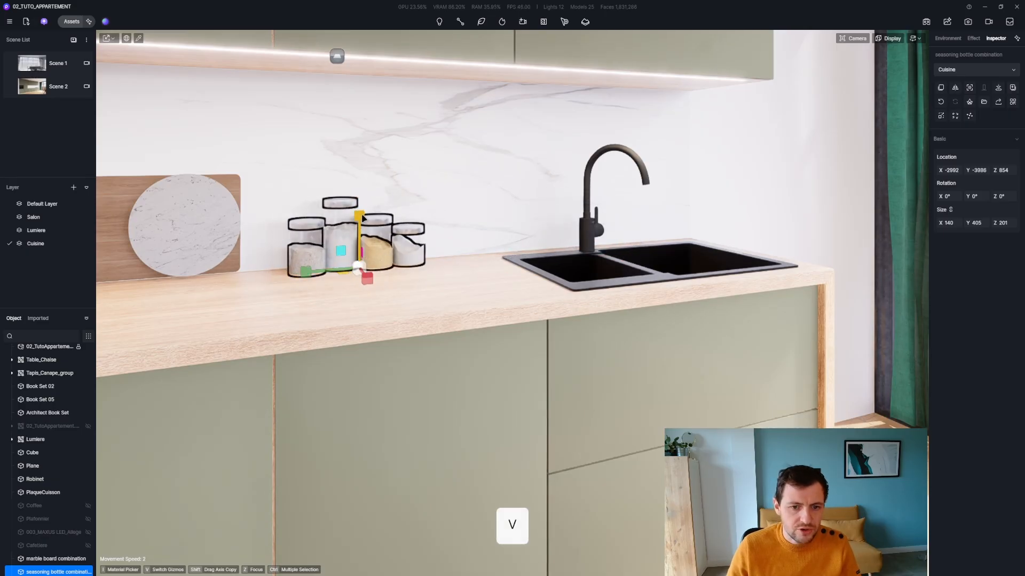
pyautogui.moveTo(362, 218); pyautogui.dragTo(277, 272)
pyautogui.press('v')
# Step: Assign the marble board and seasoning bottle combinations to the Cuisine layer, toggling its visibility off and on to check it
pyautogui.moveTo(277, 271); pyautogui.dragTo(384, 272, button='right')
pyautogui.press('d')
pyautogui.press('s')
pyautogui.press('q')
pyautogui.press('d')
pyautogui.press('z')
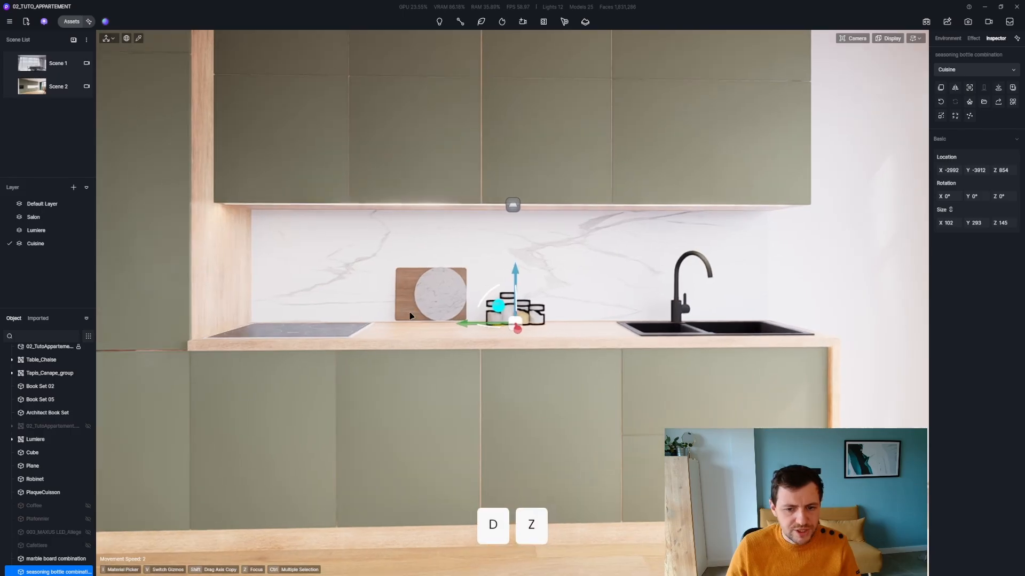
pyautogui.keyDown('ctrl'); pyautogui.click(429, 305); pyautogui.keyUp('ctrl')
pyautogui.moveTo(58, 562); pyautogui.dragTo(50, 244)
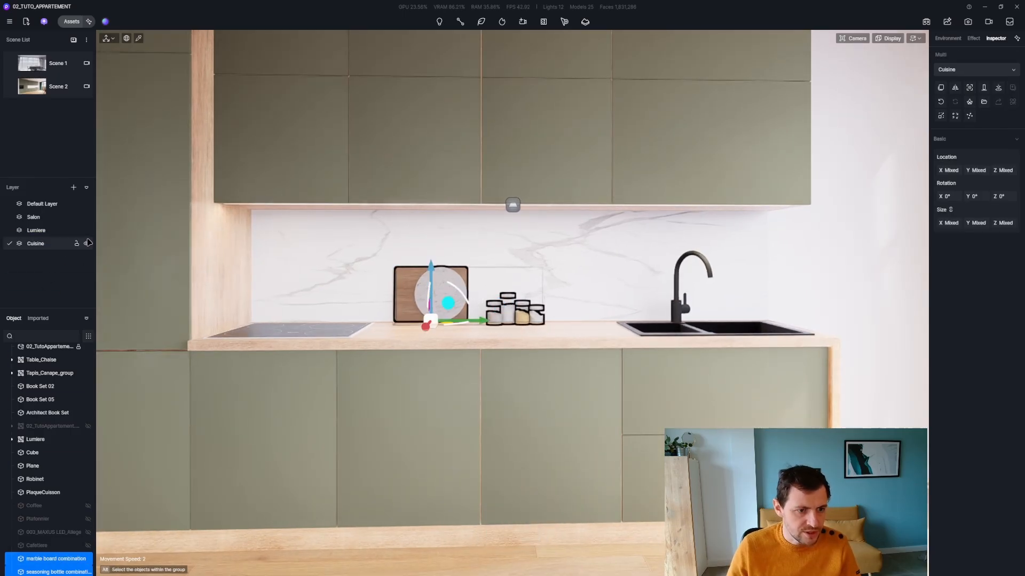
pyautogui.click(86, 244)
pyautogui.click(87, 244)
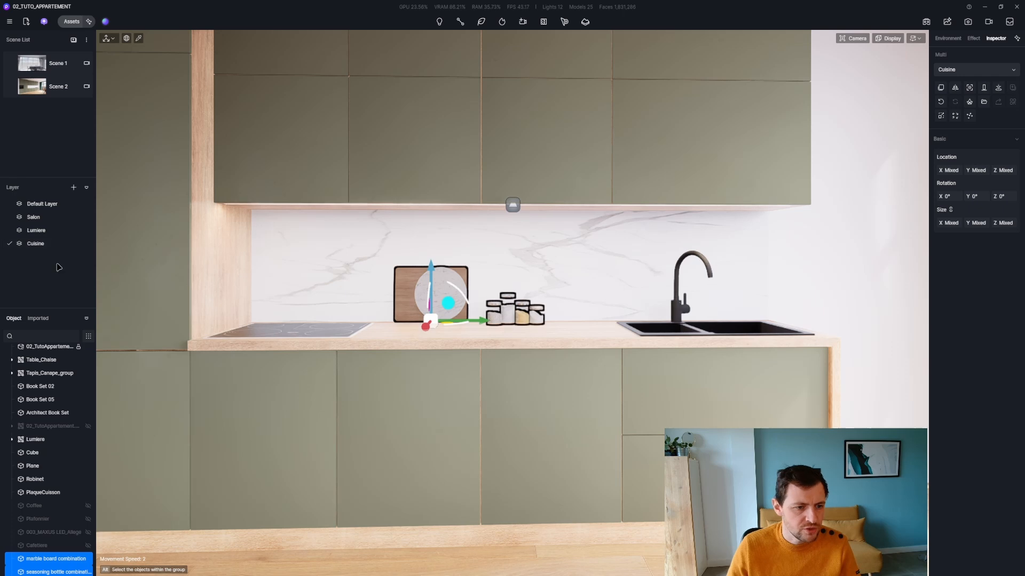
pyautogui.press('Escape')
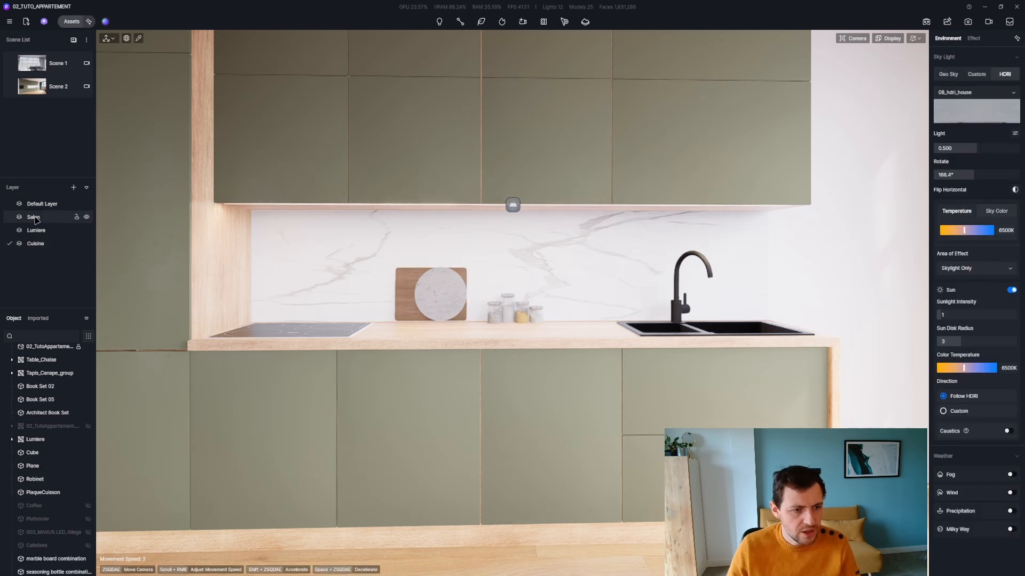
# Step: Examine the living room's empty wall above the sofa, beside the bookshelf and the hallway entrance
pyautogui.moveTo(512, 289); pyautogui.dragTo(564, 288, button='right')
pyautogui.press('d')
pyautogui.press('s')
pyautogui.press('a')
pyautogui.press('q')
pyautogui.press('z')
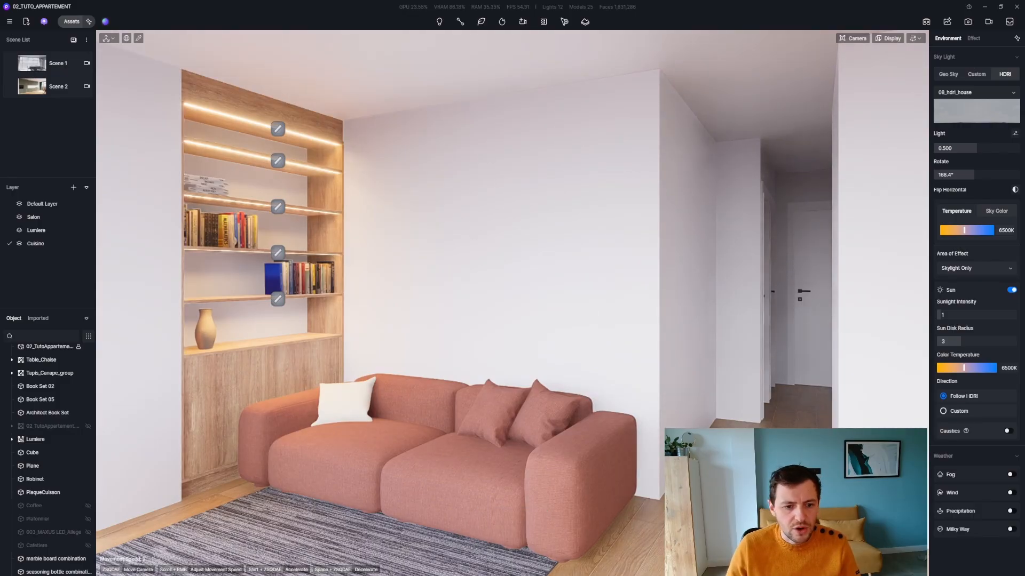
pyautogui.press('d')
pyautogui.press('q')
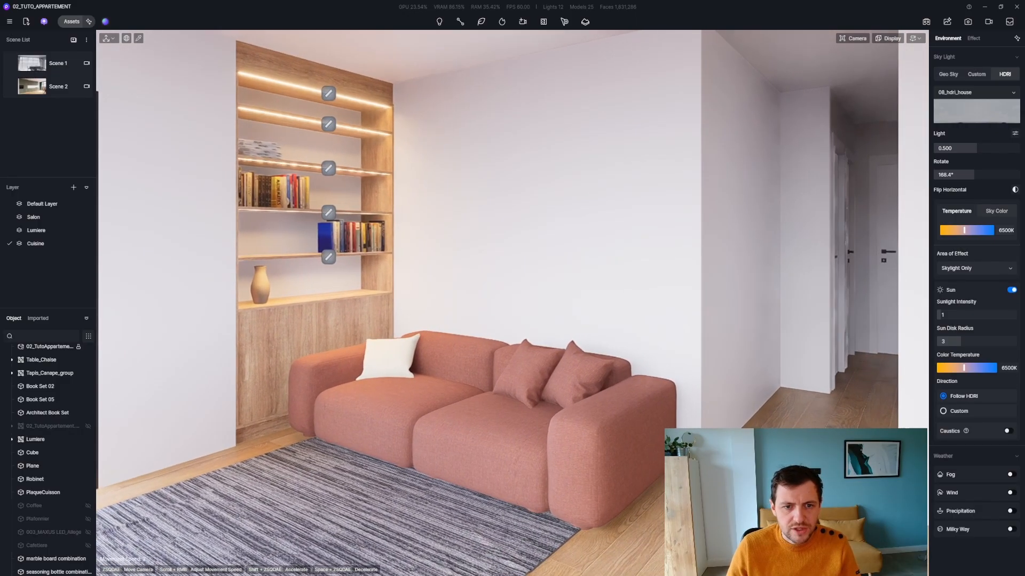
pyautogui.moveTo(487, 266); pyautogui.dragTo(509, 272, button='right')
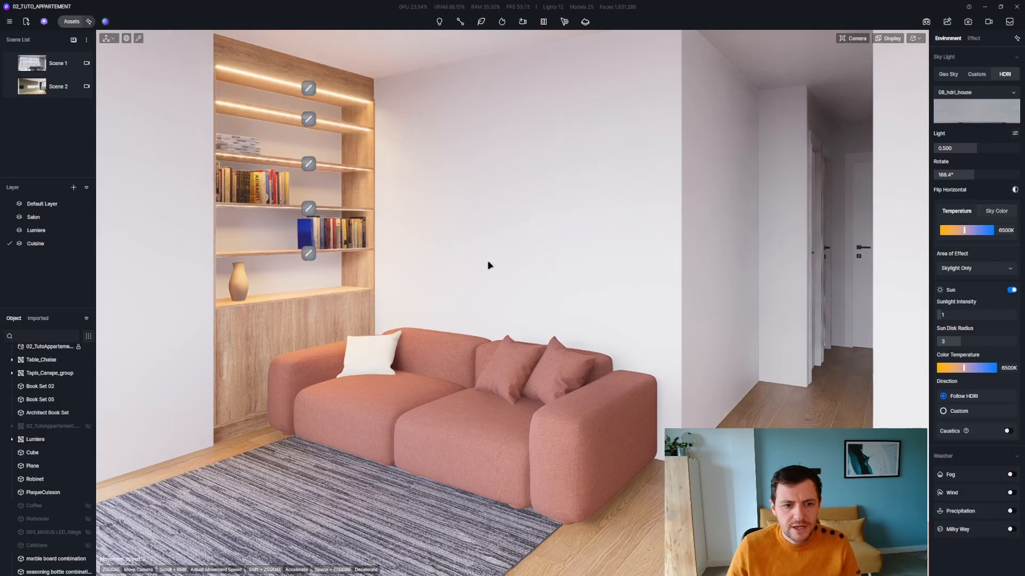
pyautogui.press('z')
pyautogui.press('d')
pyautogui.press('q')
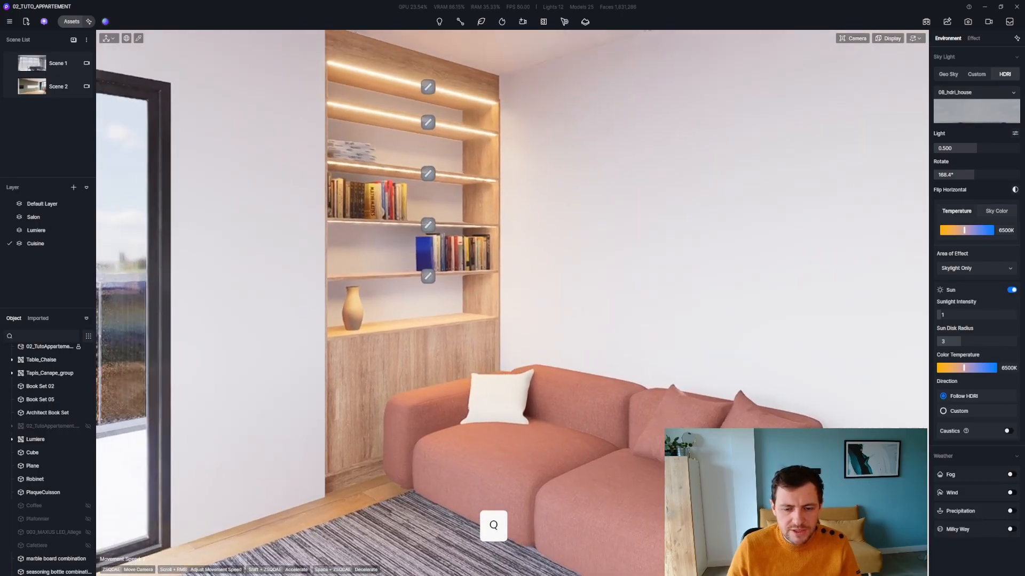
pyautogui.press('s')
pyautogui.press('s')
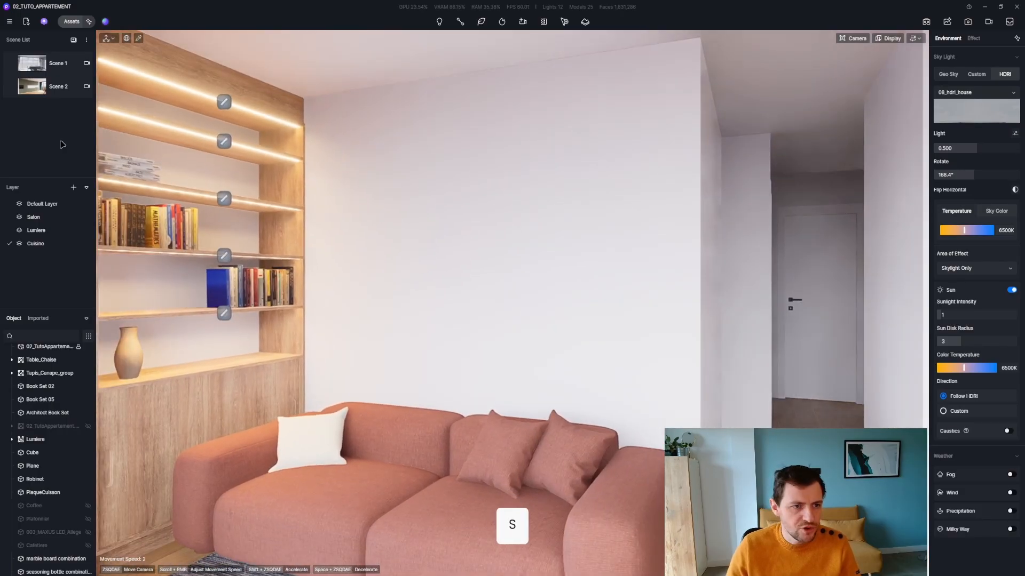
# Step: Add the Painting 12 and Painting 14 wall decorations from the online model library to the sofa area
pyautogui.click(73, 21)
pyautogui.click(66, 73)
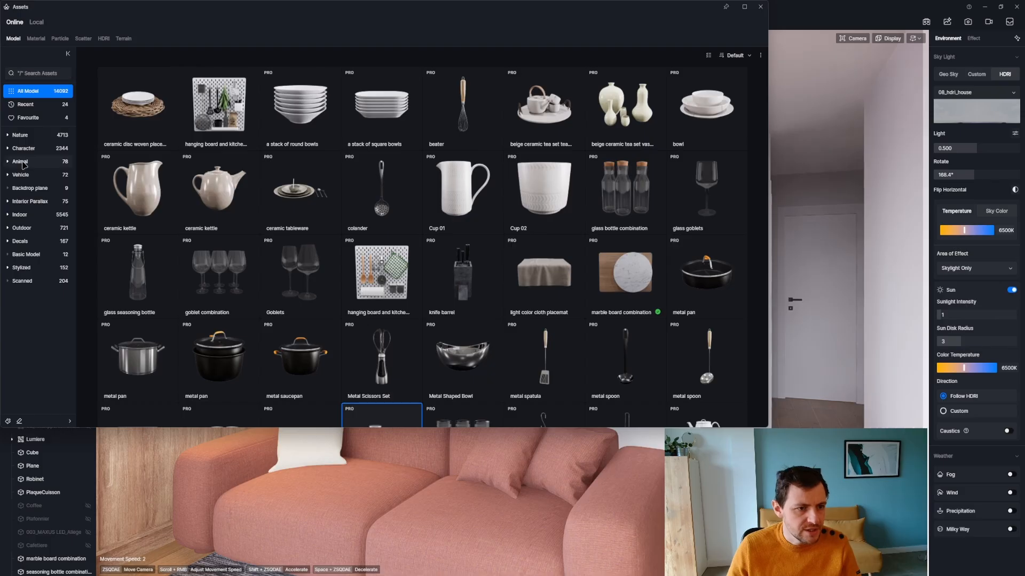
pyautogui.click(21, 214)
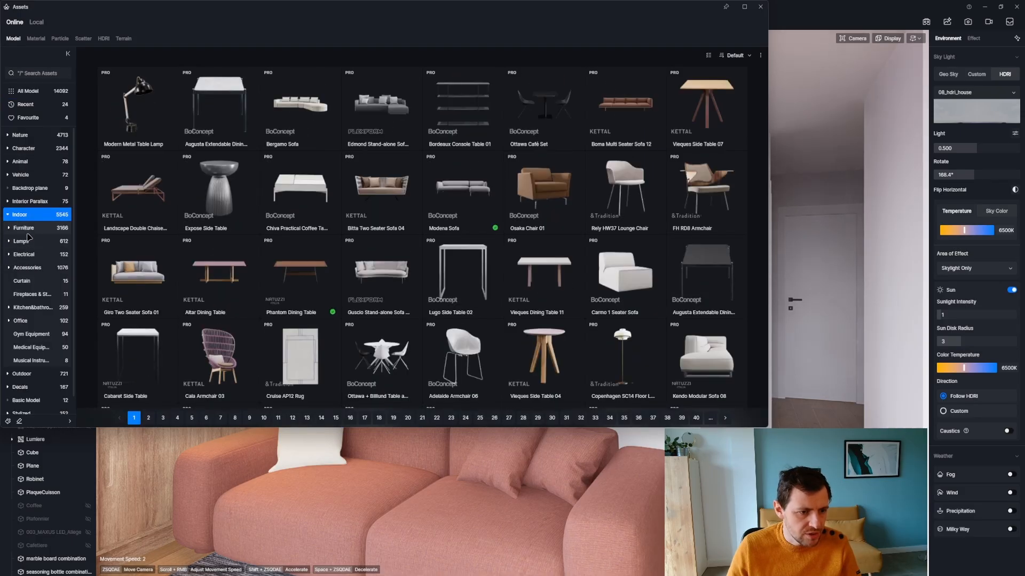
pyautogui.click(26, 268)
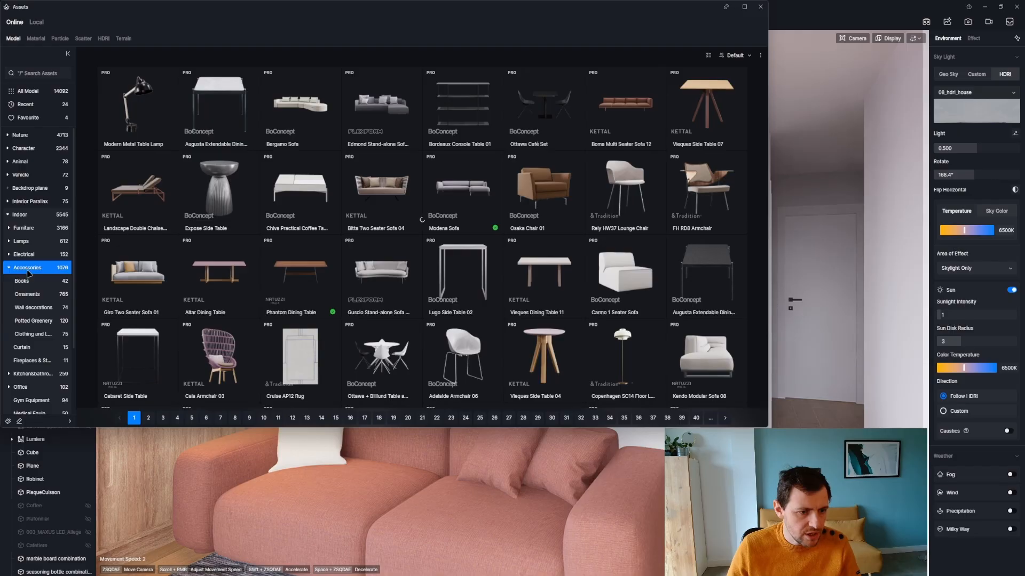
pyautogui.click(47, 308)
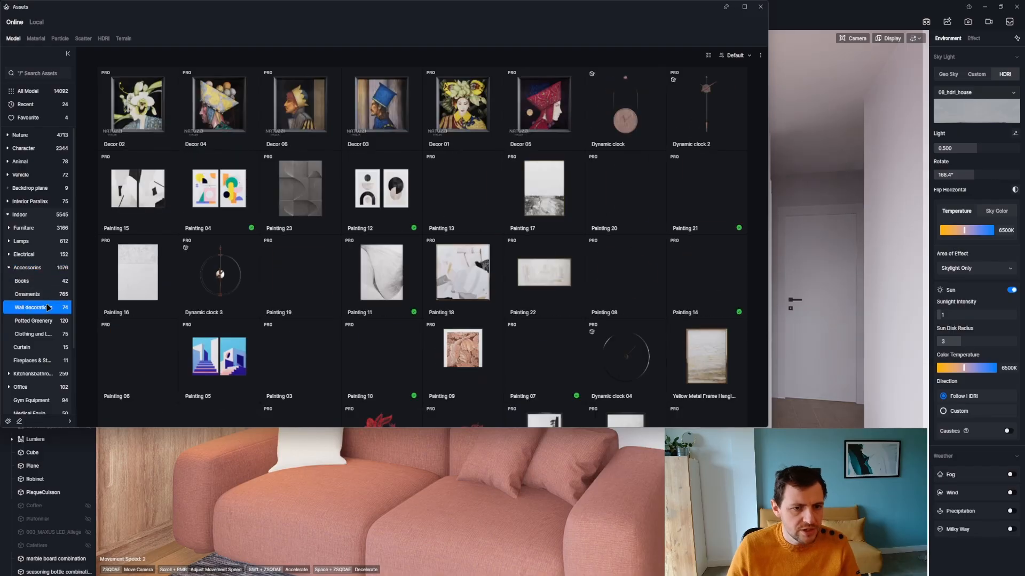
pyautogui.moveTo(404, 220)
pyautogui.mouseDown()
pyautogui.moveTo(384, 368)
pyautogui.moveTo(398, 443)
pyautogui.moveTo(462, 494)
pyautogui.mouseUp()
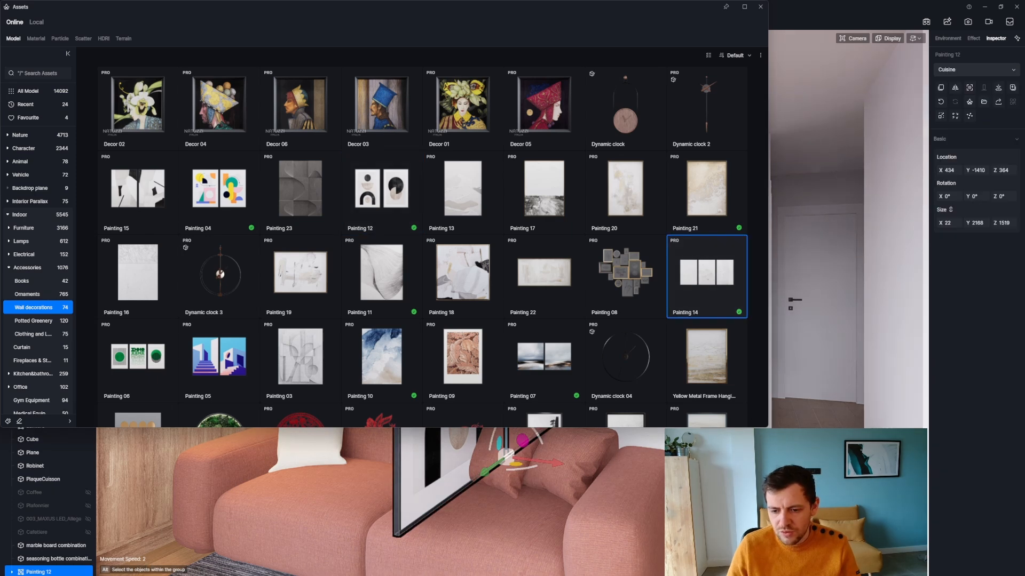
pyautogui.moveTo(706, 276); pyautogui.dragTo(708, 472)
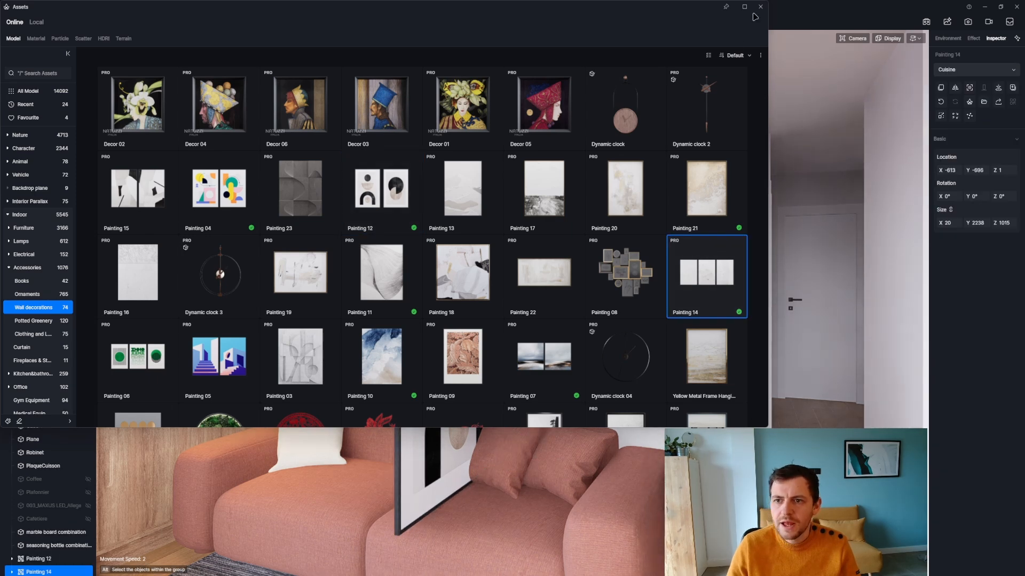
pyautogui.click(760, 7)
# Step: Rotate Painting 12 to 90° about Z and position it on the wall above the sofa, at about X 623, Y -1340, Z 899
pyautogui.click(495, 447)
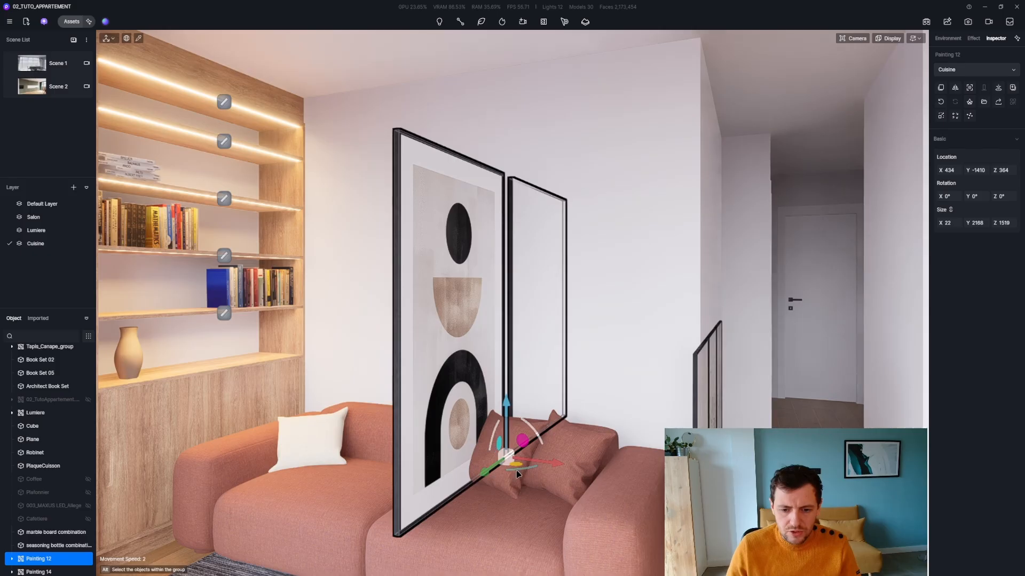
pyautogui.moveTo(517, 473)
pyautogui.mouseDown()
pyautogui.moveTo(499, 408)
pyautogui.moveTo(515, 328)
pyautogui.moveTo(531, 335)
pyautogui.moveTo(473, 357)
pyautogui.mouseUp()
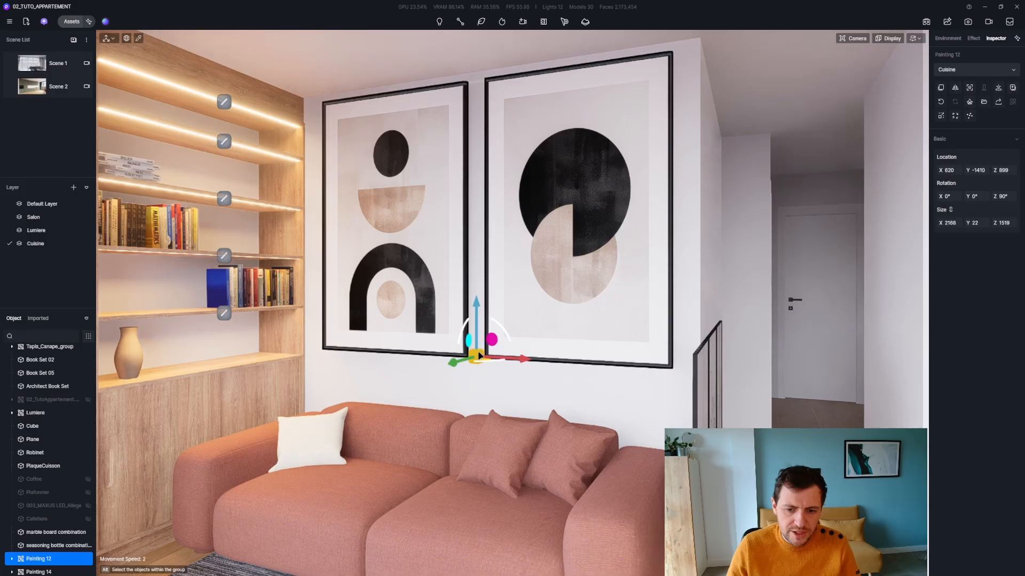
pyautogui.moveTo(478, 354)
pyautogui.mouseDown()
pyautogui.moveTo(491, 345)
pyautogui.moveTo(475, 334)
pyautogui.moveTo(480, 353)
pyautogui.mouseUp()
# Step: Scale Painting 12 down to about 1656 × 17 × 1159 and adjust it against the wall to about Y -1351, Z 1022
pyautogui.press('v')
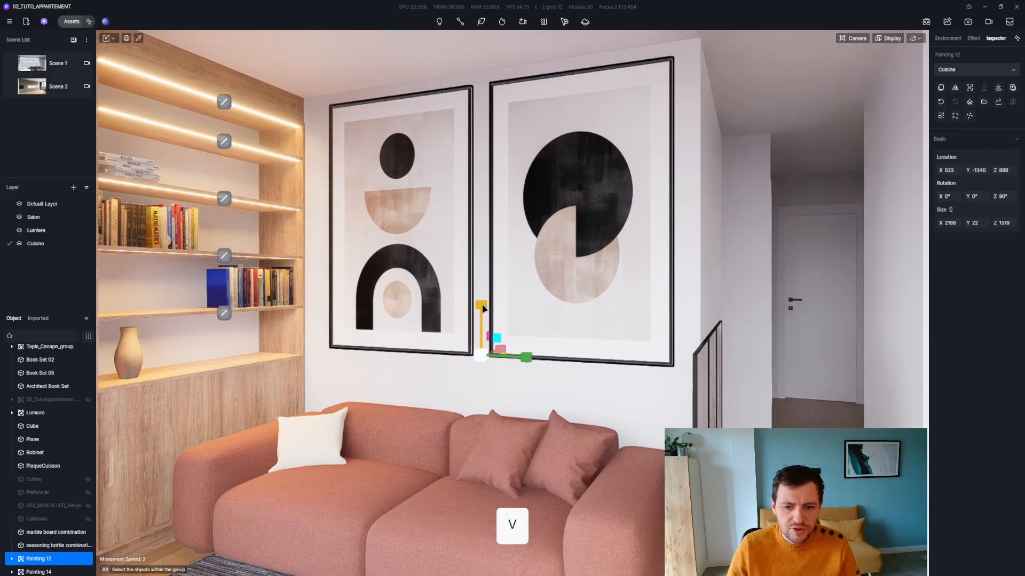
pyautogui.moveTo(483, 308); pyautogui.dragTo(481, 346)
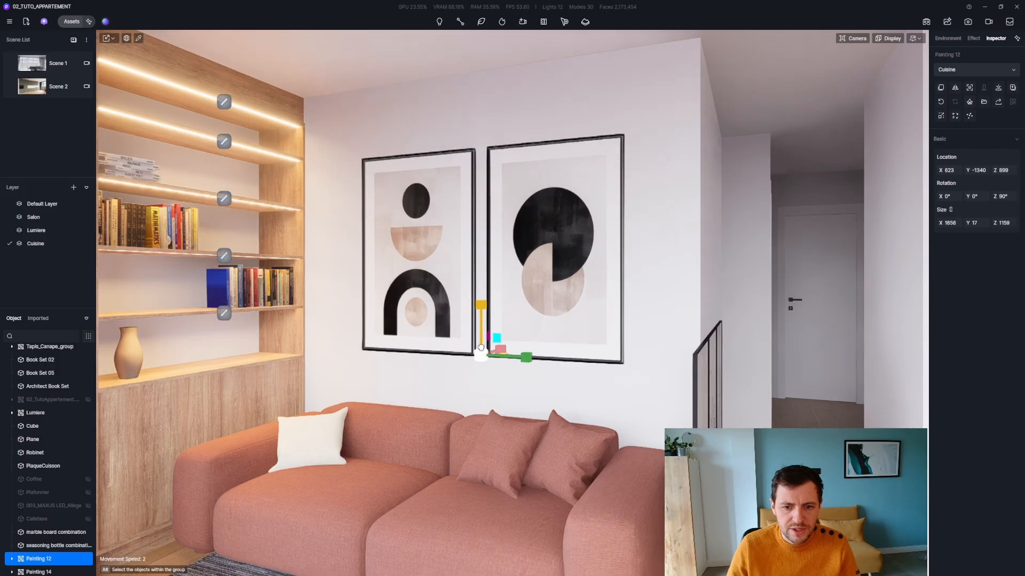
pyautogui.press('v')
pyautogui.press('d')
pyautogui.press('z')
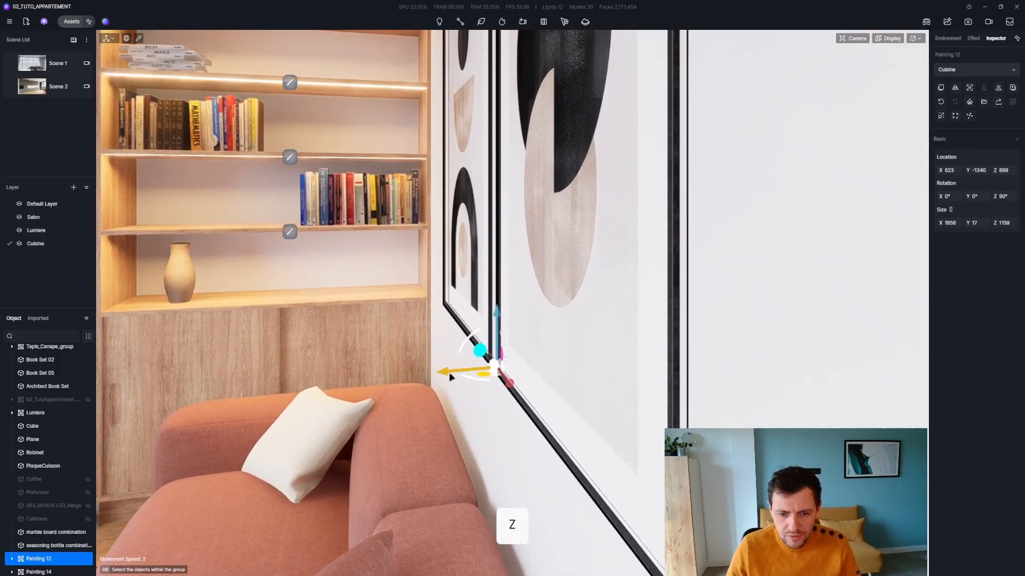
pyautogui.moveTo(451, 377); pyautogui.dragTo(443, 373)
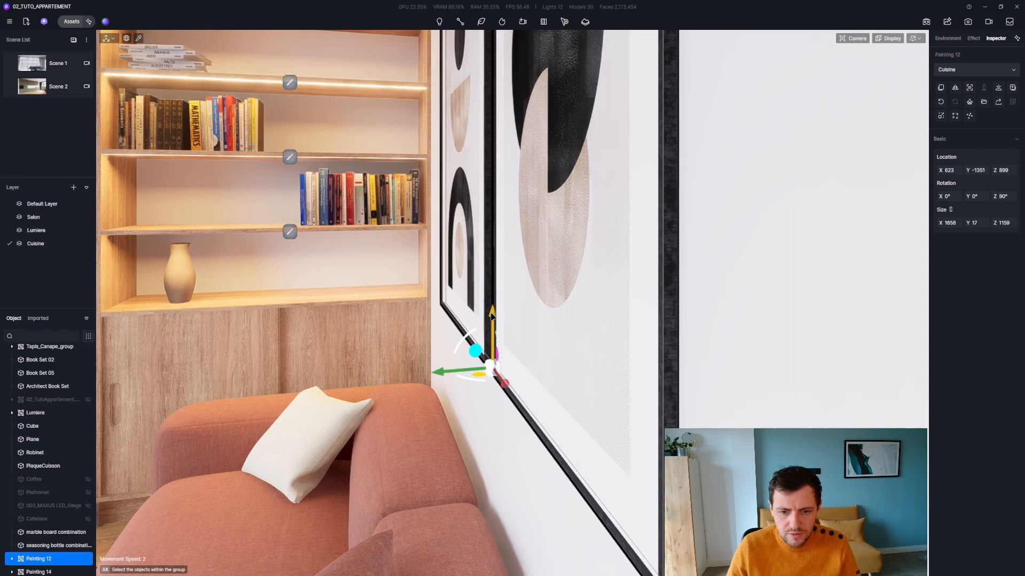
pyautogui.moveTo(492, 316); pyautogui.dragTo(488, 278)
# Step: Scale Painting 14 down to about 12 × 1391 × 631 and move it onto the hallway's side wall, at about X -613, Y -182, Z 1282
pyautogui.press('q')
pyautogui.press('s')
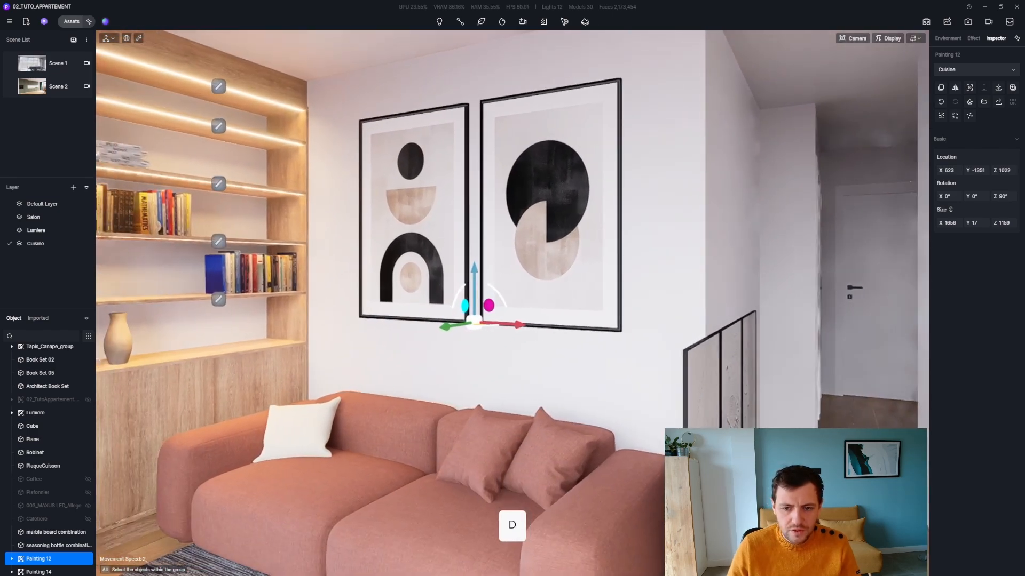
pyautogui.press('d')
pyautogui.press('z')
pyautogui.click(595, 398)
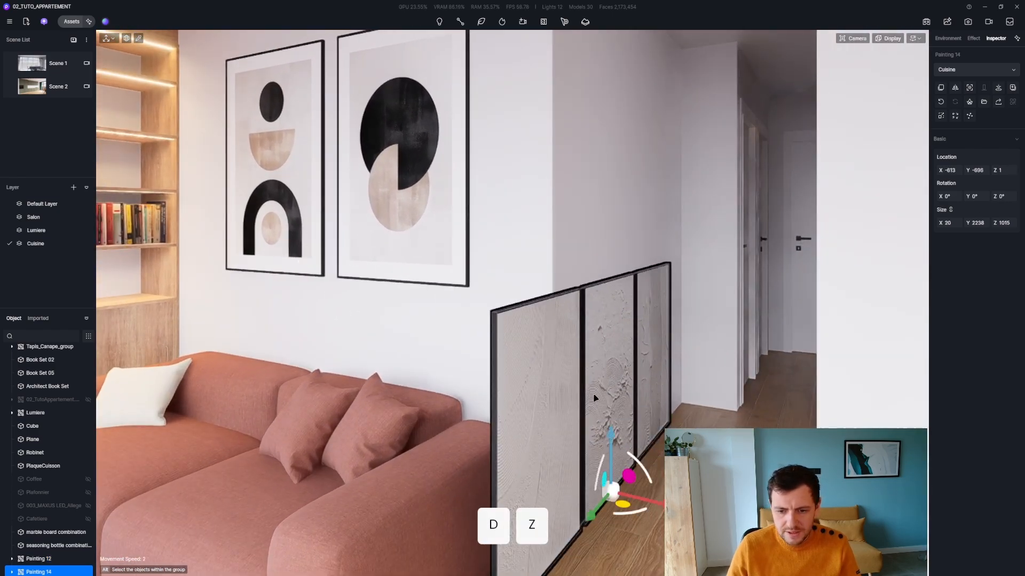
pyautogui.press('v')
pyautogui.moveTo(611, 489)
pyautogui.mouseDown()
pyautogui.moveTo(605, 524)
pyautogui.moveTo(609, 504)
pyautogui.mouseUp()
pyautogui.press('v')
pyautogui.moveTo(604, 419); pyautogui.dragTo(598, 163)
pyautogui.moveTo(592, 223)
pyautogui.mouseDown()
pyautogui.moveTo(624, 223)
pyautogui.moveTo(614, 225)
pyautogui.mouseUp()
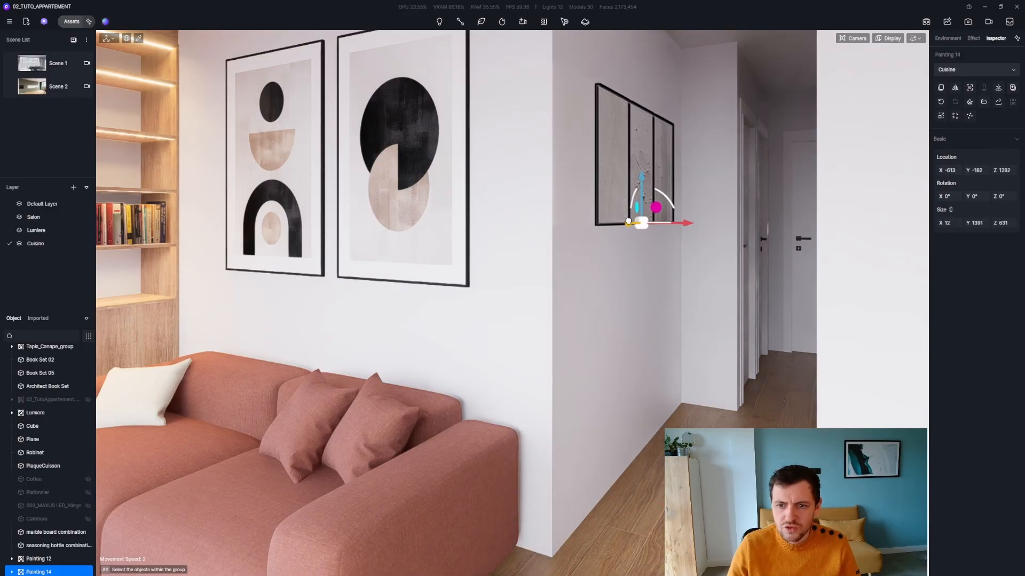
# Step: Undo the stray rotation of Painting 14 and adjust its position along the hallway wall to about X -607, Y -342
pyautogui.press('z')
pyautogui.press('d')
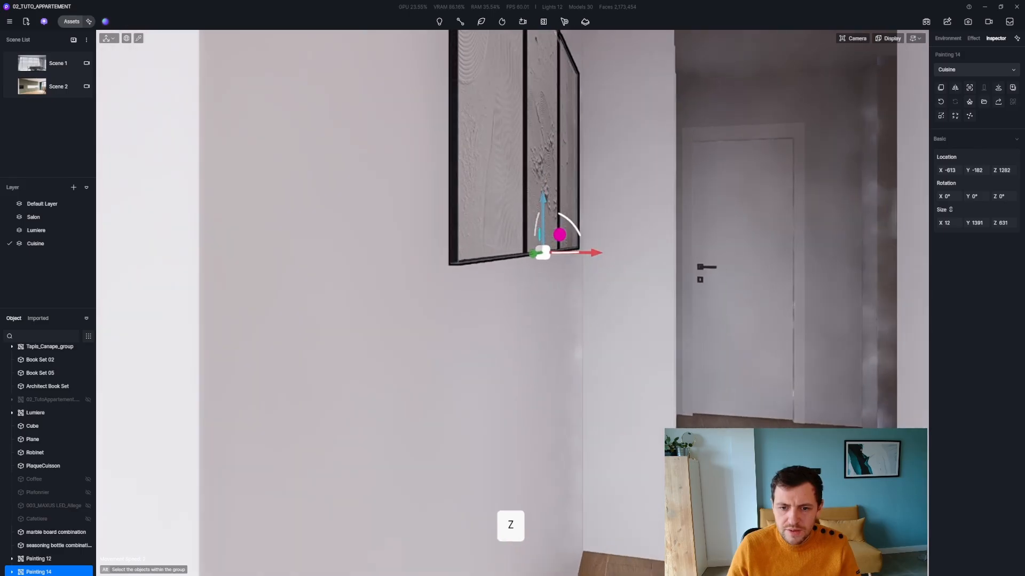
pyautogui.press('q')
pyautogui.hotkey('ctrl', 'z')
pyautogui.hotkey('ctrl', 'z')
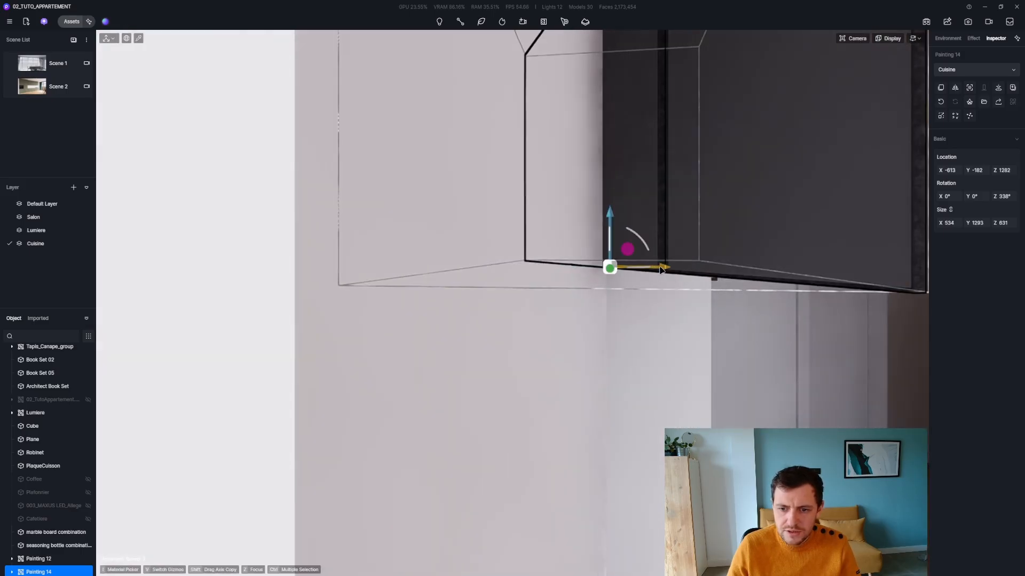
pyautogui.moveTo(661, 265); pyautogui.dragTo(649, 265)
pyautogui.moveTo(648, 265); pyautogui.dragTo(592, 248, button='right')
pyautogui.press('d')
pyautogui.press('q')
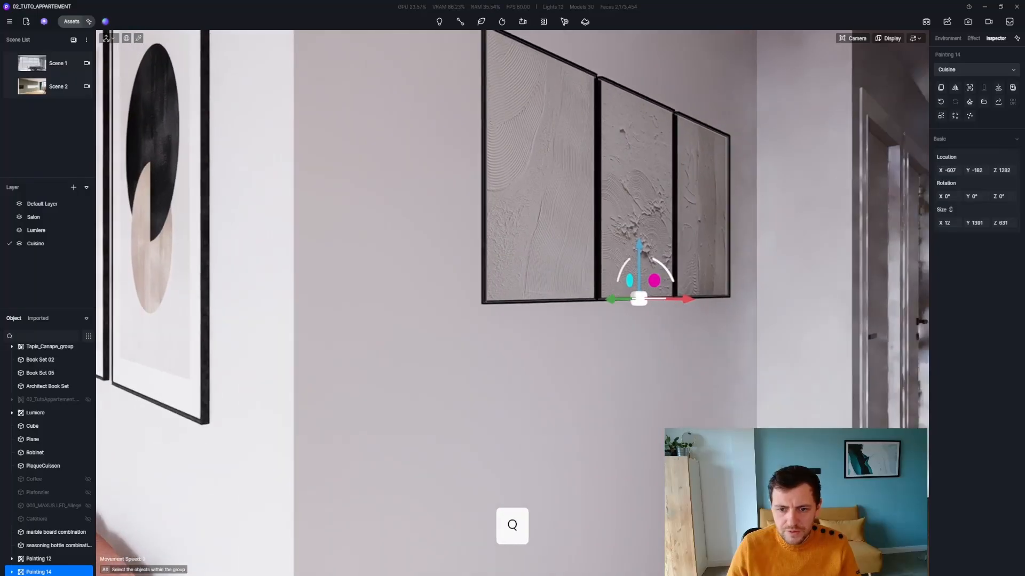
pyautogui.moveTo(599, 299); pyautogui.dragTo(571, 302)
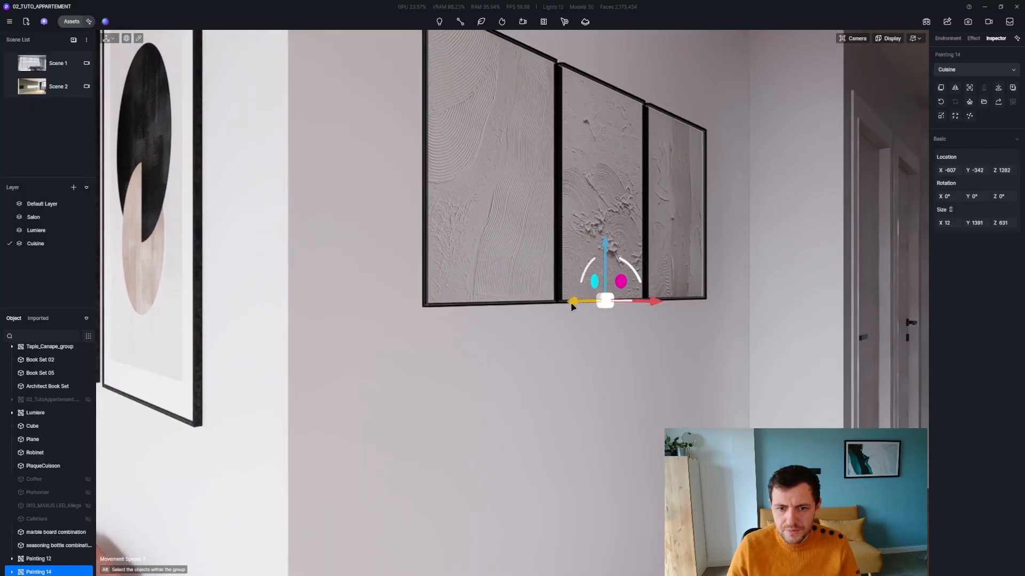
# Step: Add the Black downlight 01 model from the library's downlights at the hallway entrance, at about X -1011, Y -892, Z 1
pyautogui.press('s')
pyautogui.press('q')
pyautogui.press('q')
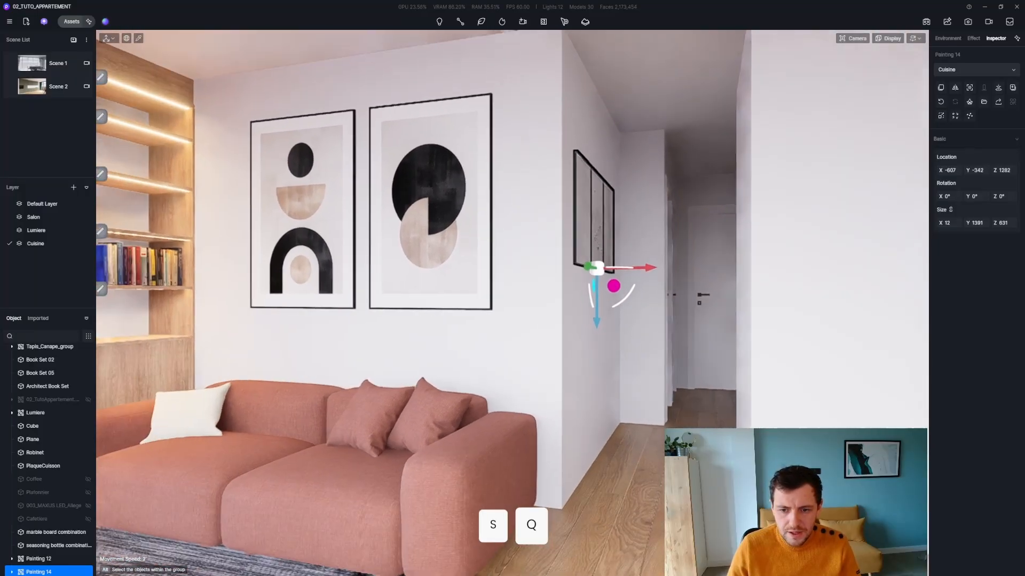
pyautogui.press('a')
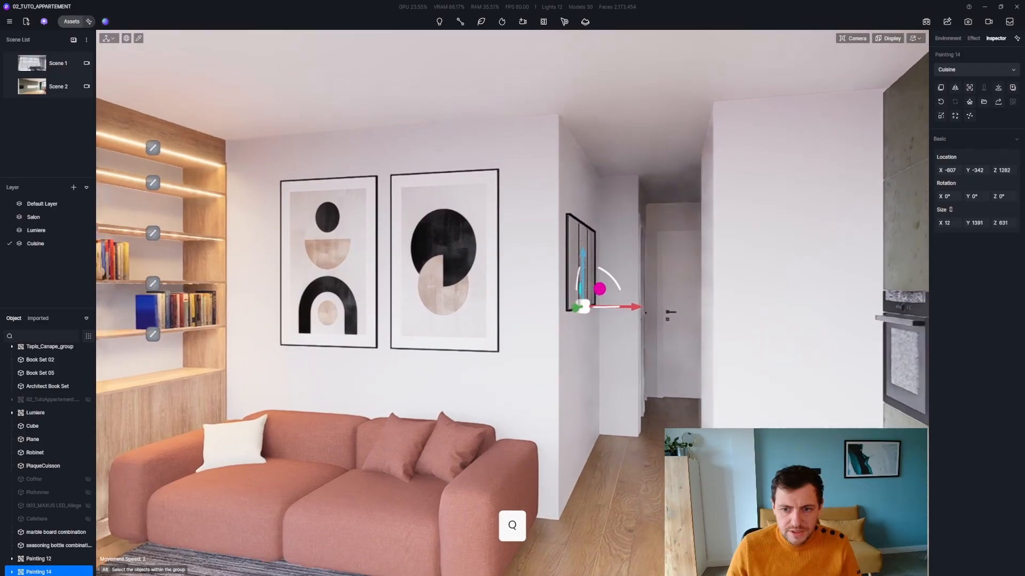
pyautogui.press('d')
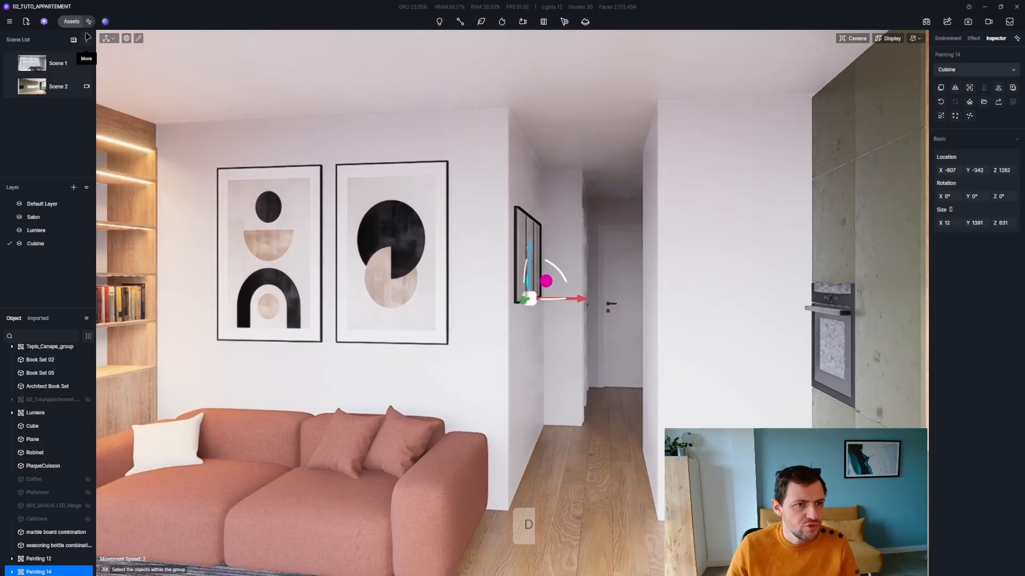
pyautogui.click(71, 21)
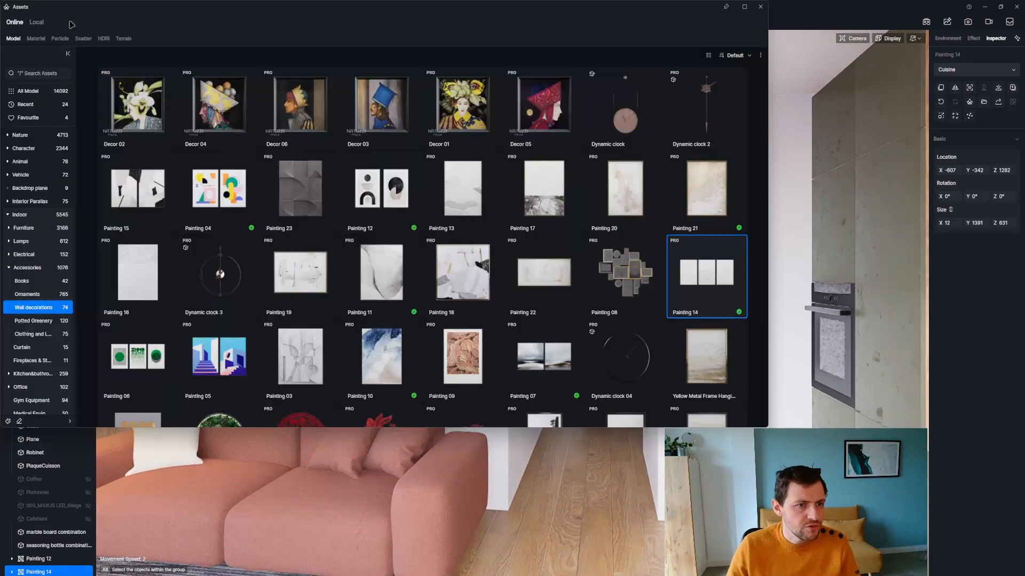
pyautogui.click(19, 241)
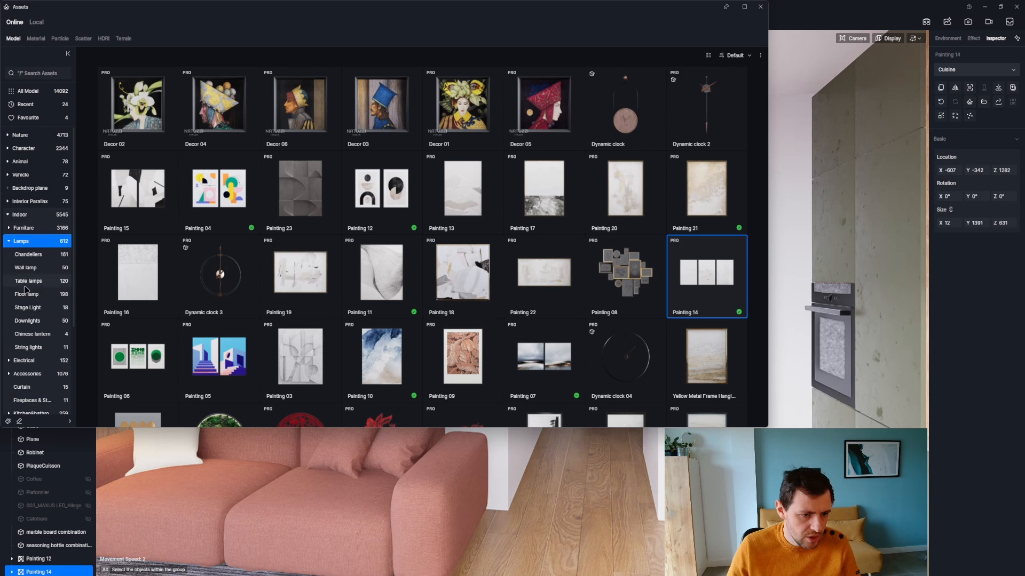
pyautogui.click(26, 322)
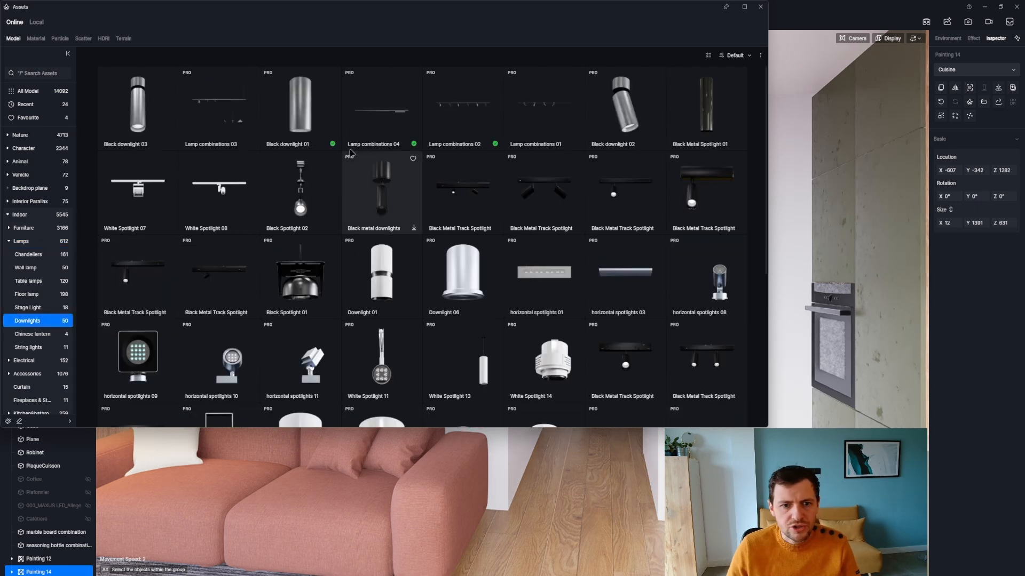
pyautogui.click(300, 107)
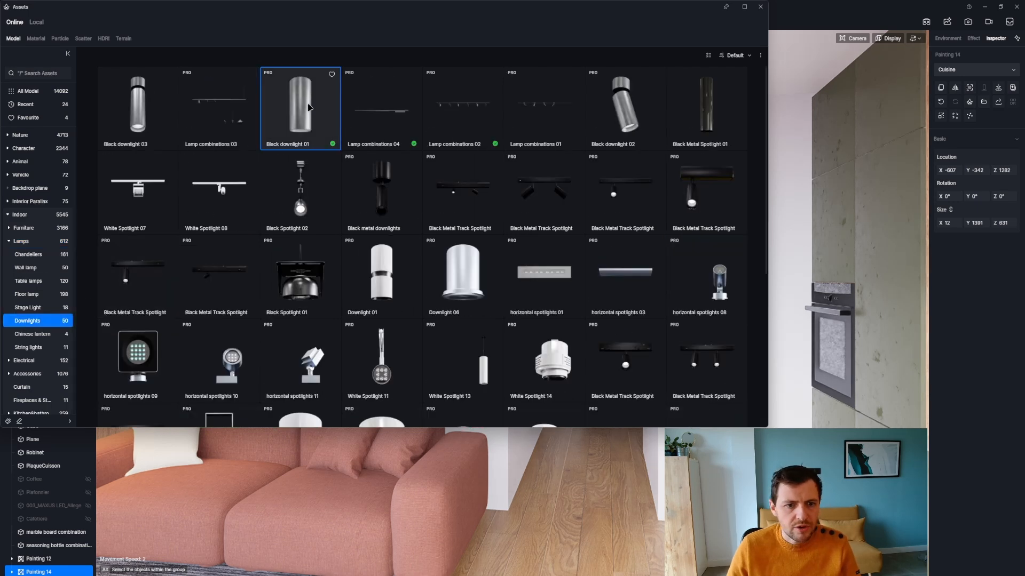
pyautogui.click(576, 491)
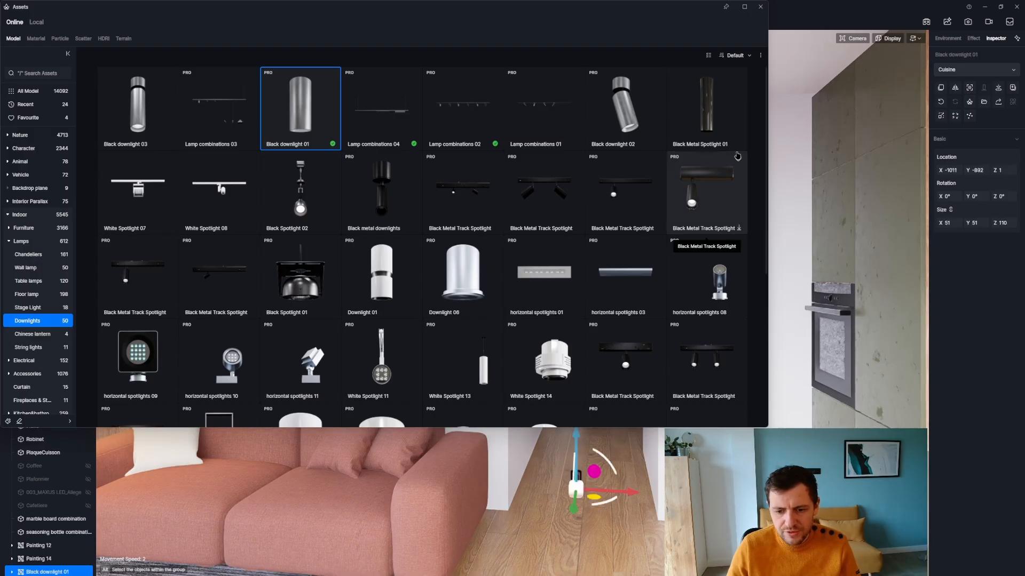
pyautogui.click(761, 7)
# Step: Raise the black downlight to the hallway ceiling and shift it sideways, to about X -1078, Y -892, Z 2390
pyautogui.moveTo(576, 440); pyautogui.dragTo(573, 87)
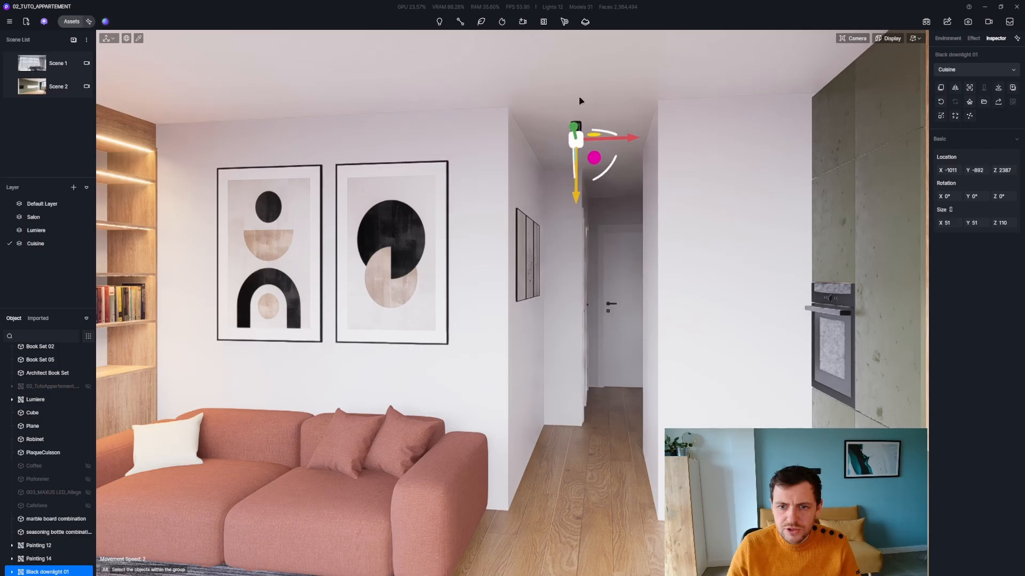
pyautogui.moveTo(631, 136); pyautogui.dragTo(637, 135)
pyautogui.press('z')
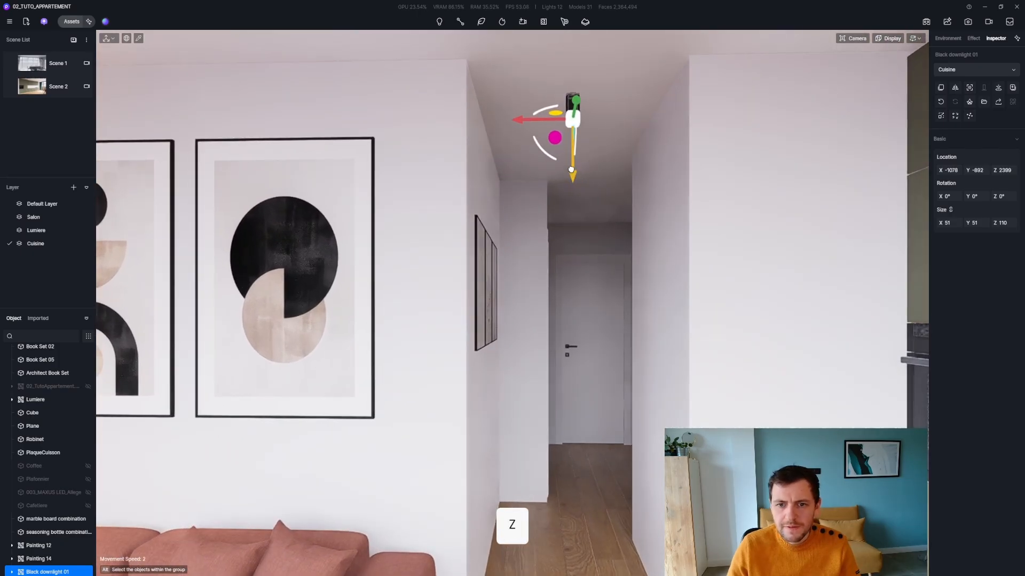
pyautogui.moveTo(571, 169); pyautogui.dragTo(573, 171)
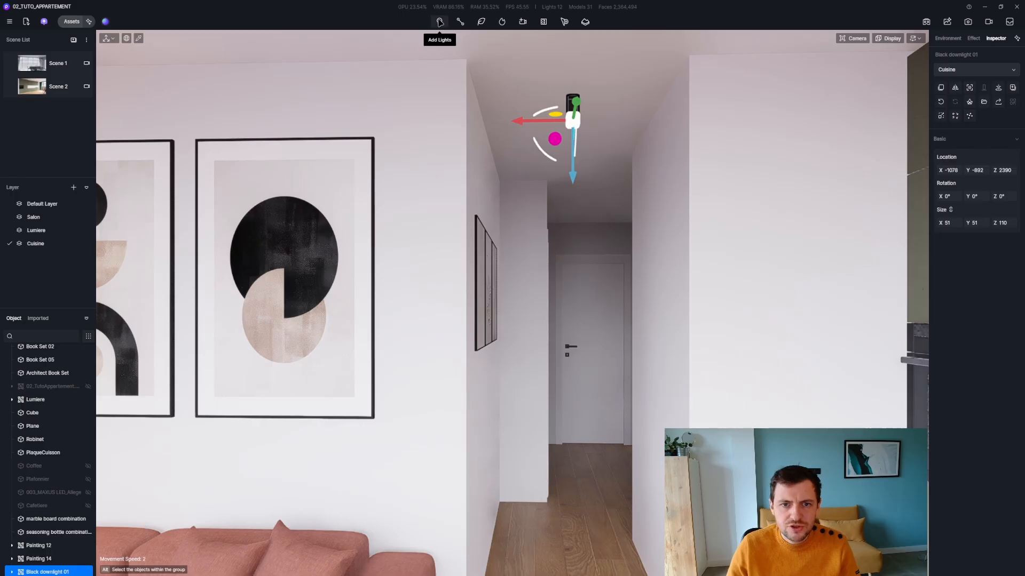
# Step: Add a Disc Light in the hallway below the black downlight
pyautogui.click(439, 22)
pyautogui.click(442, 90)
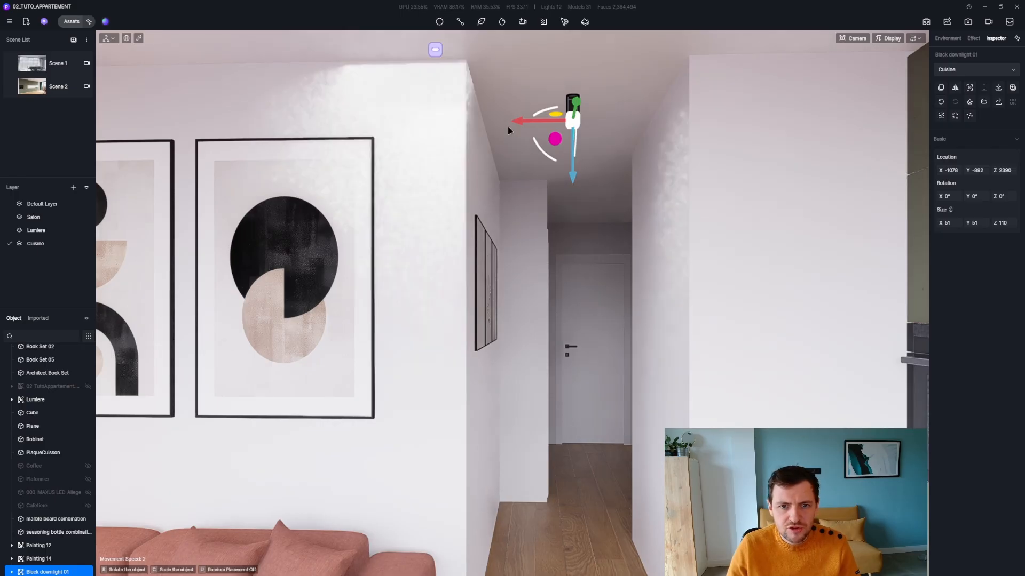
pyautogui.click(576, 136)
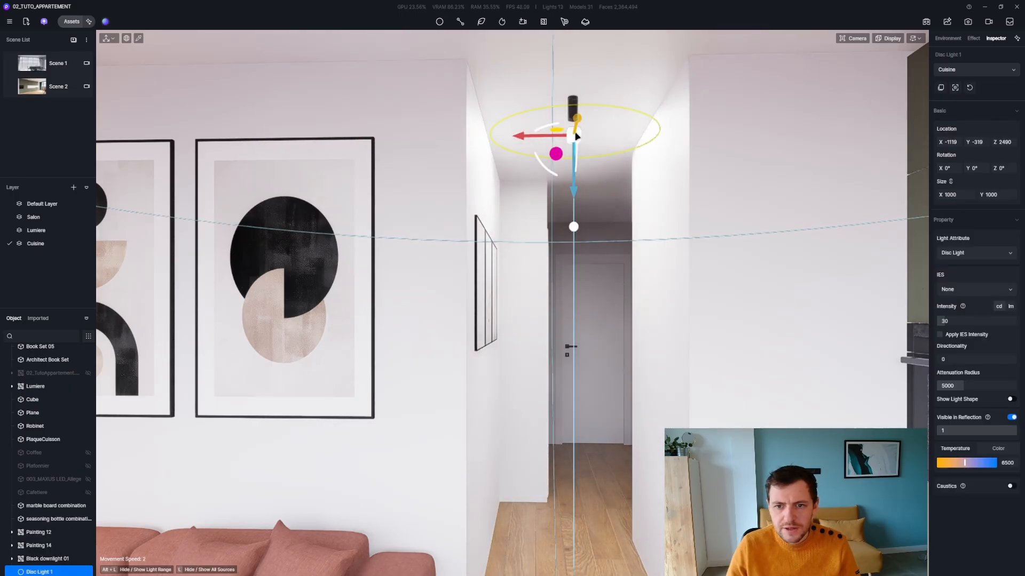
# Step: Move the disc light directly under the black downlight's opening, to about X -1078, Y -878, Z 2393
pyautogui.press('z')
pyautogui.press('q')
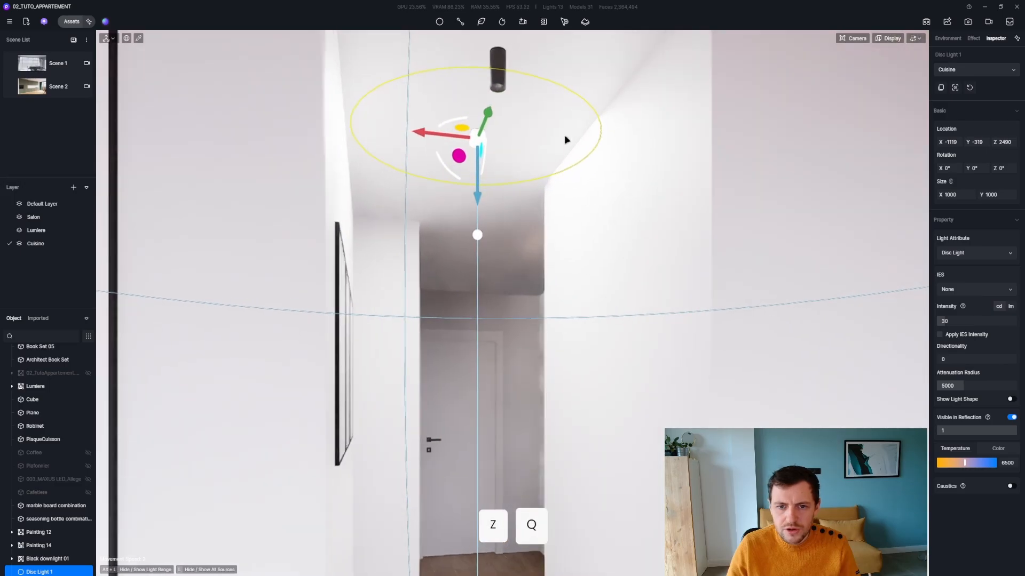
pyautogui.moveTo(473, 132); pyautogui.dragTo(499, 76)
pyautogui.press('d')
pyautogui.moveTo(498, 97); pyautogui.dragTo(406, 64, button='right')
pyautogui.press('z')
pyautogui.moveTo(532, 167)
pyautogui.mouseDown(button='right')
pyautogui.moveTo(532, 224)
pyautogui.moveTo(532, 168)
pyautogui.mouseUp(button='right')
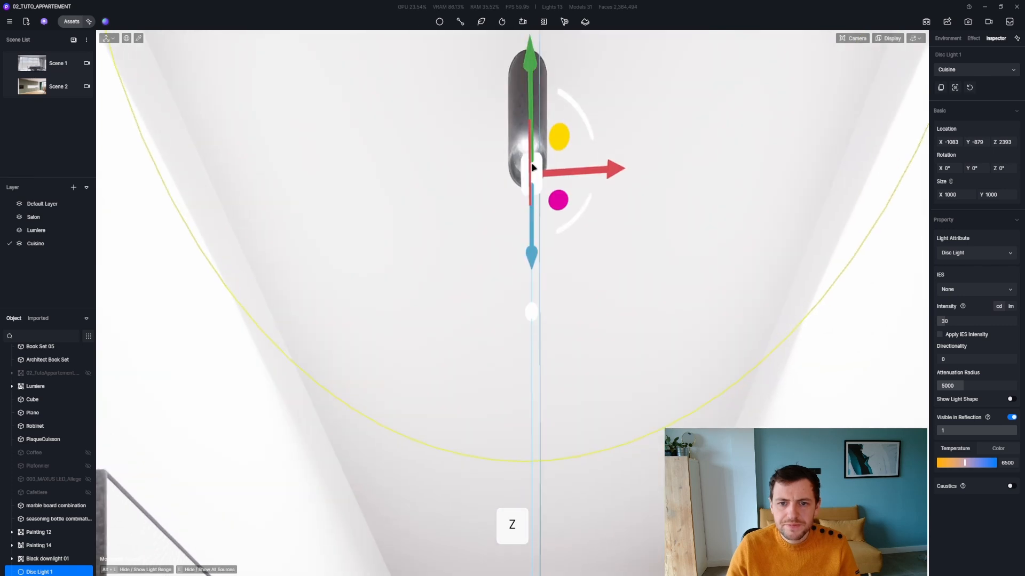
pyautogui.moveTo(599, 174); pyautogui.dragTo(608, 169)
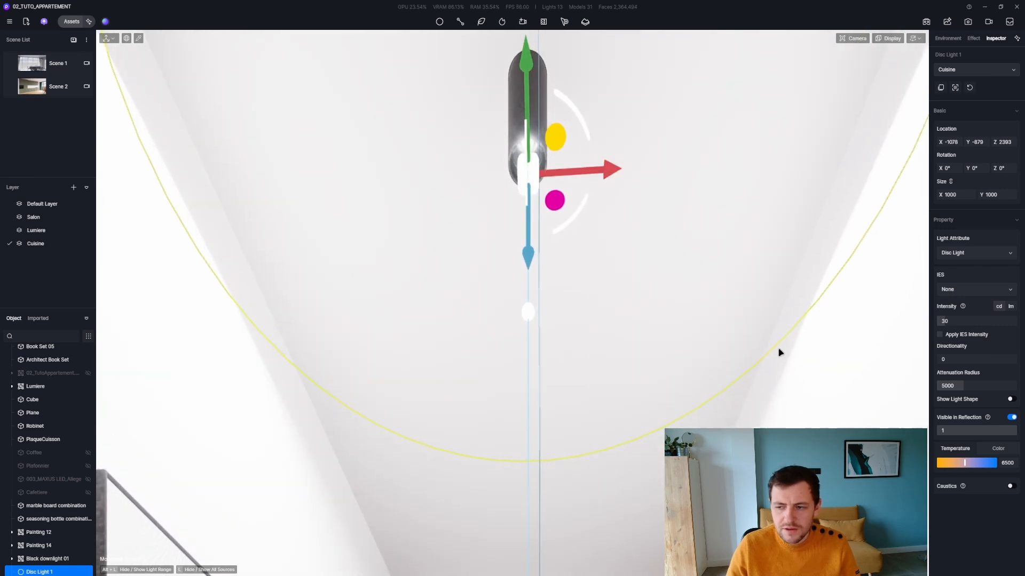
# Step: Make the disc light's shape visible and reduce its size to 32 × 32 to fit the downlight
pyautogui.press('5')
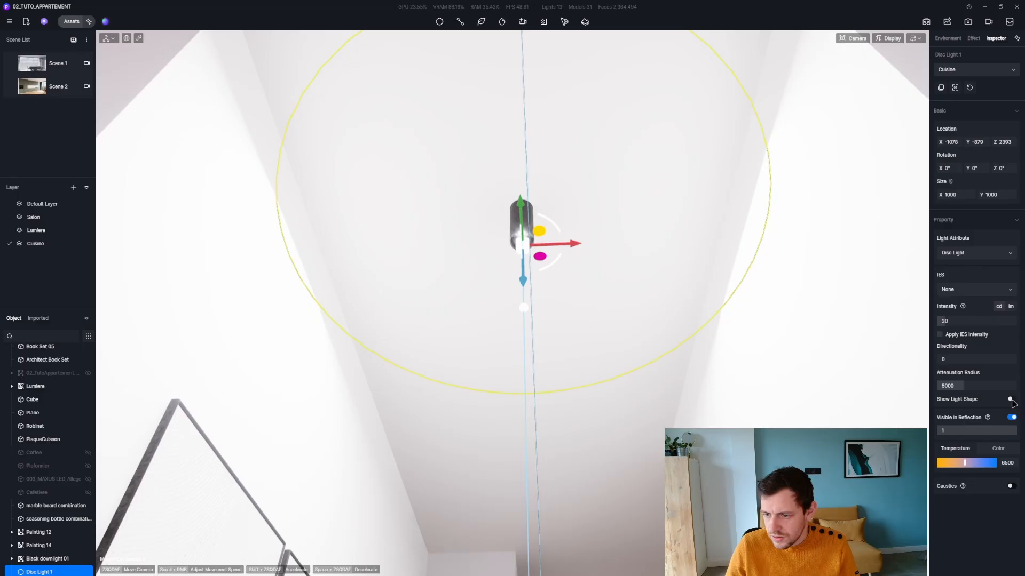
pyautogui.click(1011, 400)
pyautogui.moveTo(1002, 191); pyautogui.dragTo(872, 261)
pyautogui.press('Escape')
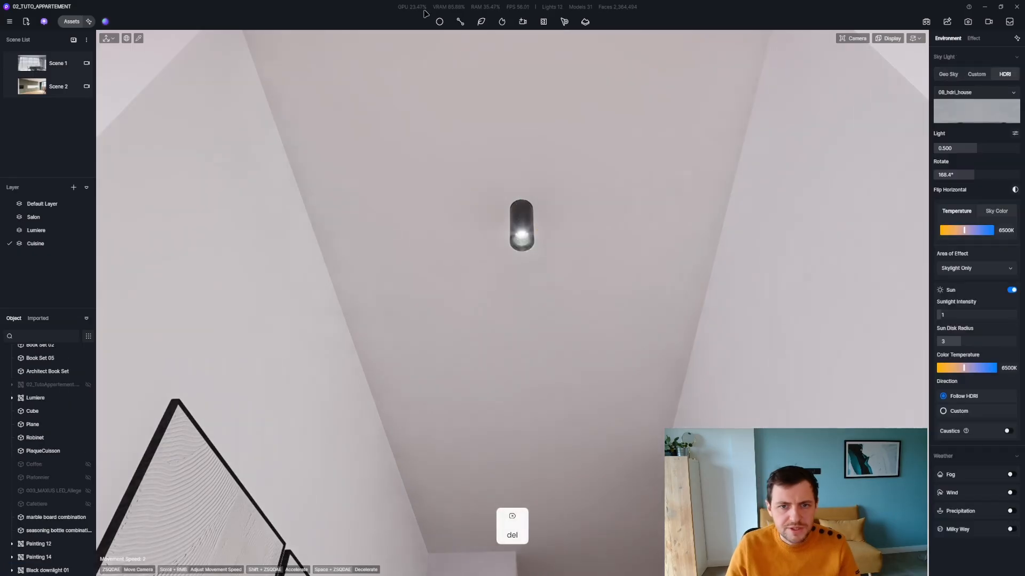
pyautogui.click(439, 21)
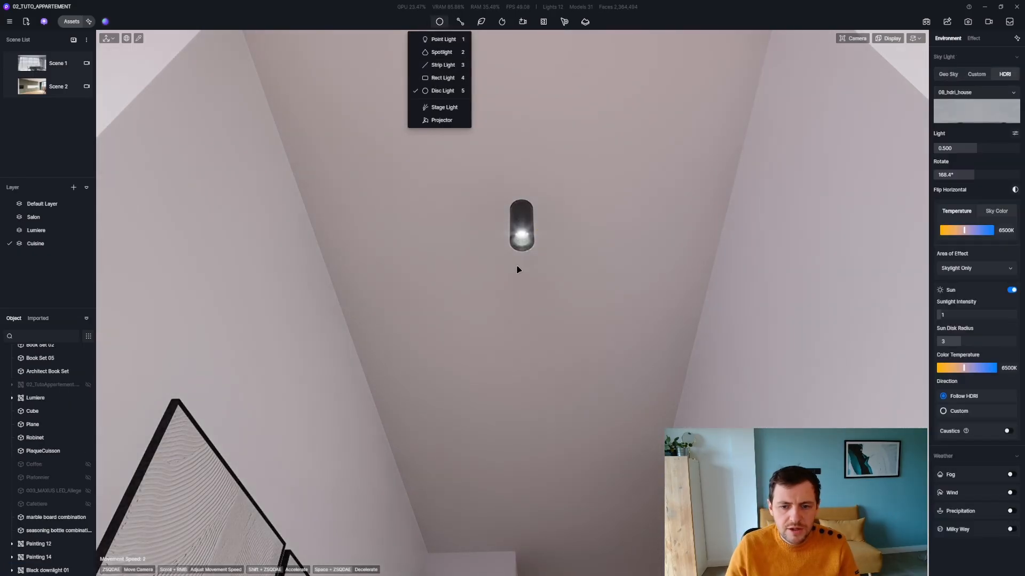
pyautogui.click(522, 235)
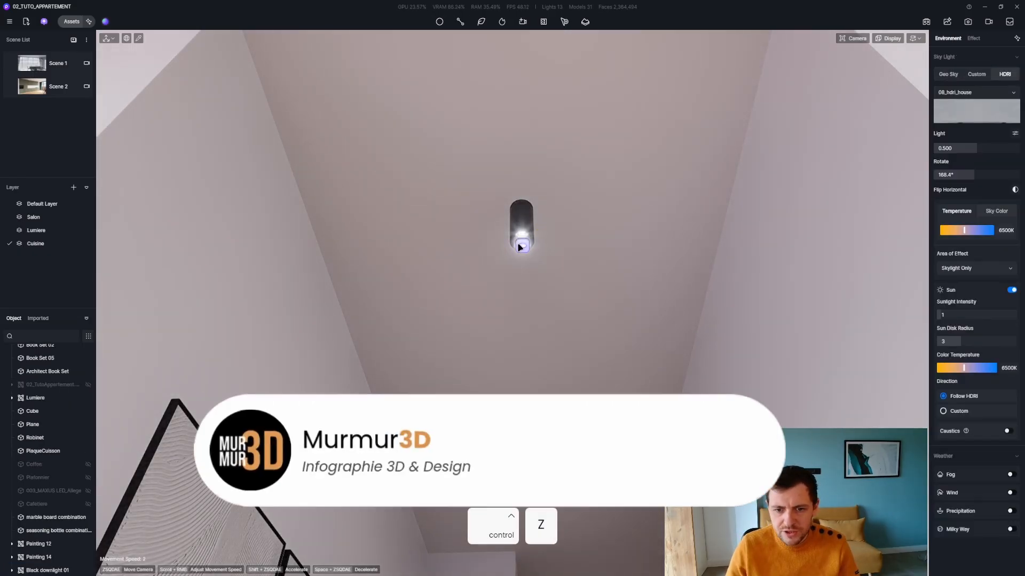
# Step: Change the downlight's disc light to a Spotlight and set its colour temperature to 4700 K
pyautogui.click(976, 252)
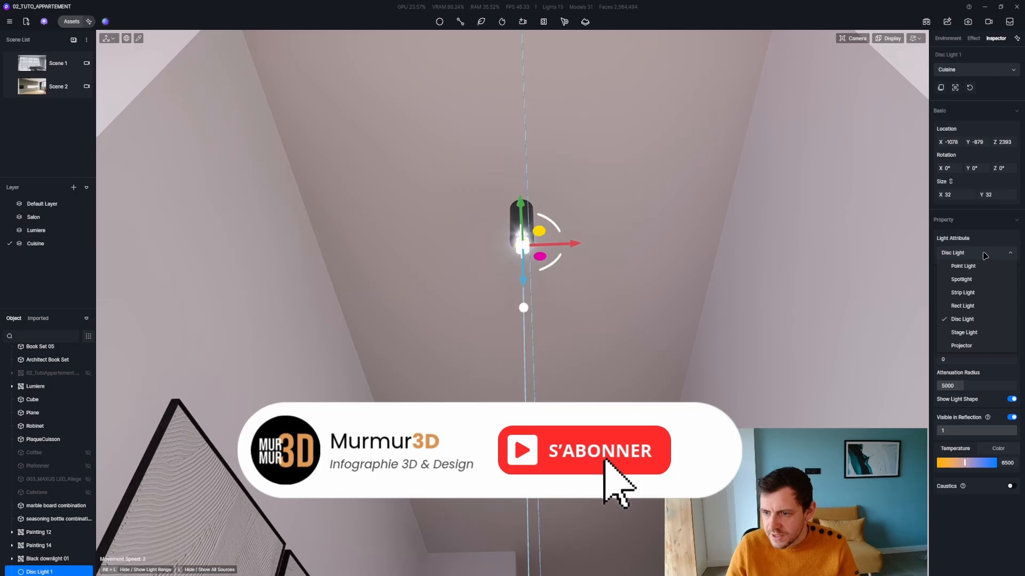
pyautogui.click(972, 280)
pyautogui.press('s')
pyautogui.moveTo(648, 224); pyautogui.dragTo(632, 395, button='right')
pyautogui.press('a')
pyautogui.press('s')
pyautogui.press('q')
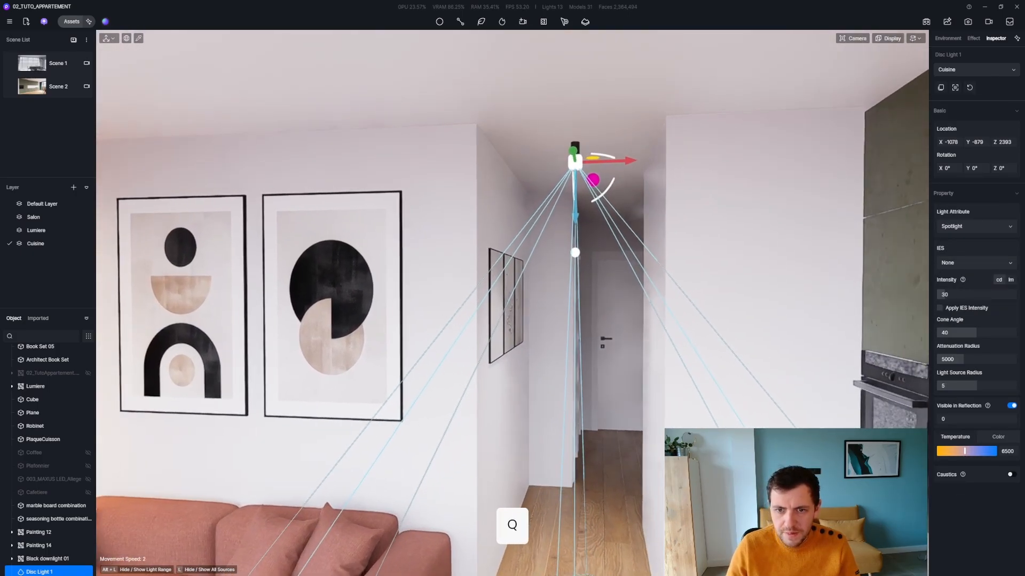
pyautogui.click(1005, 451)
pyautogui.write('4700')
pyautogui.press('Return')
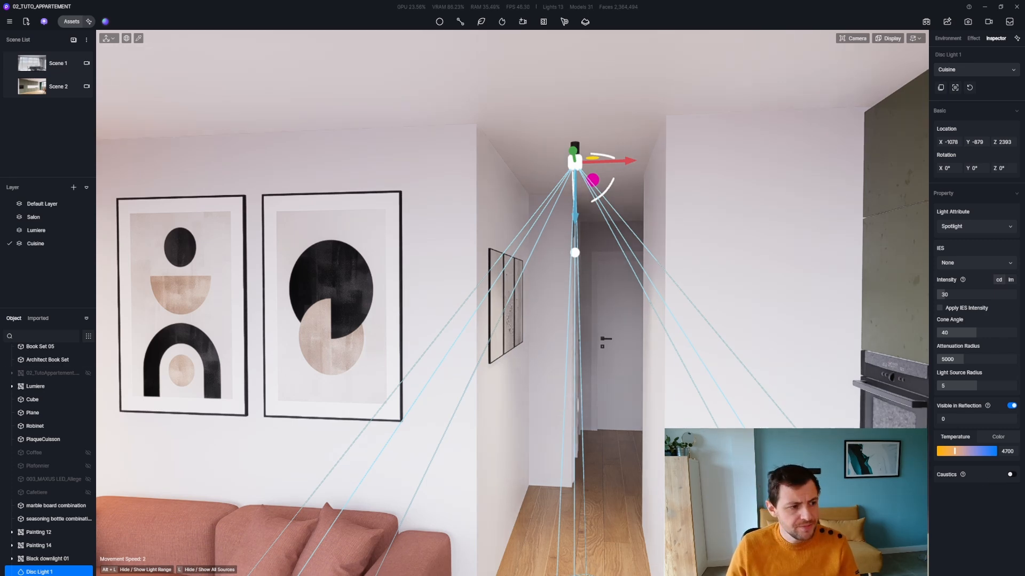
# Step: Consult the Kelvin color temperature chart image in the photo viewer and return to the apartment scene
pyautogui.moveTo(0, 70); pyautogui.dragTo(661, 0)
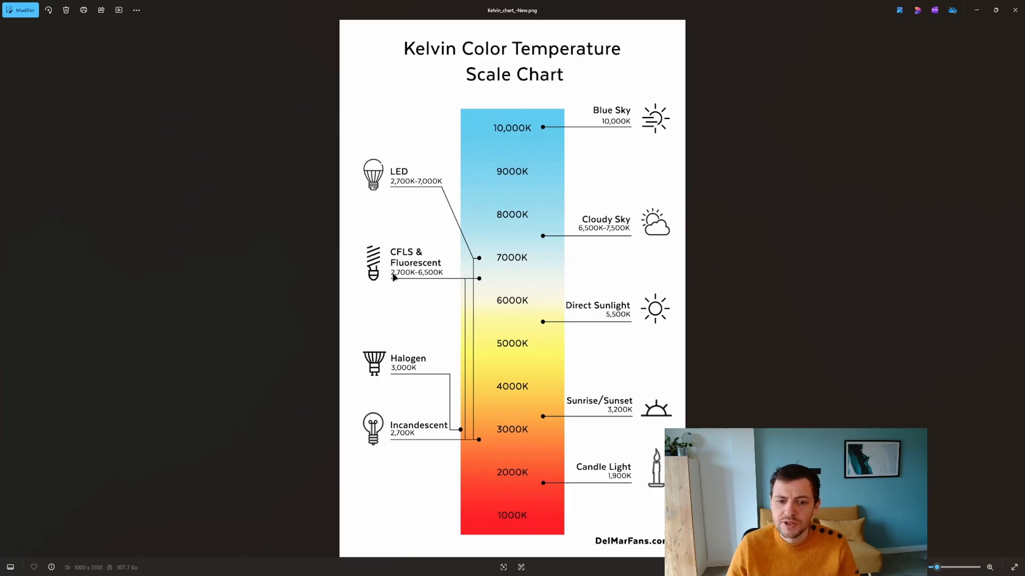
pyautogui.moveTo(645, 4); pyautogui.dragTo(0, 4)
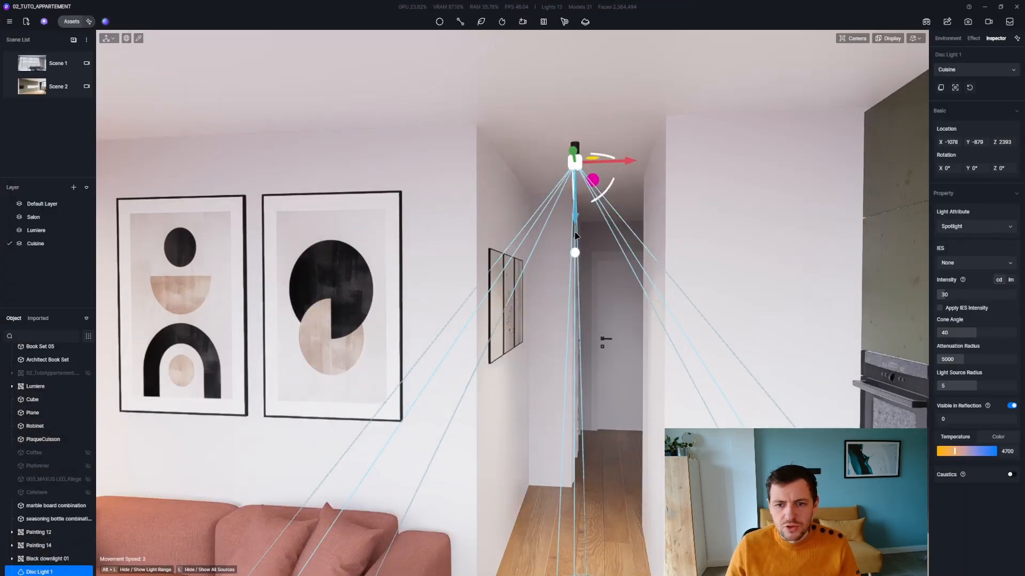
# Step: Nest the spotlight inside the Black downlight 01 group and select the whole group
pyautogui.scroll(-1, 56, 495)
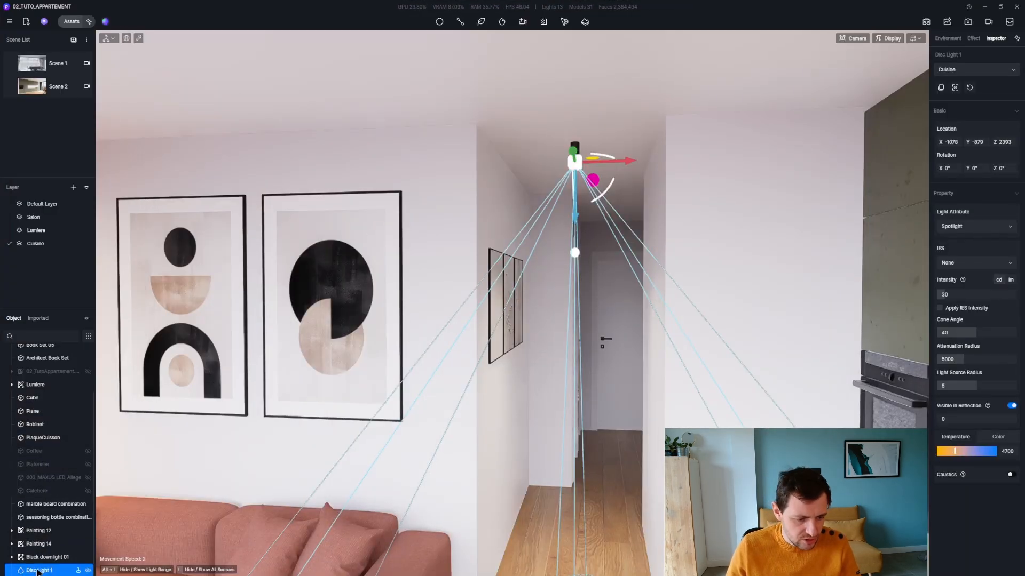
pyautogui.moveTo(38, 572); pyautogui.dragTo(44, 566)
pyautogui.click(46, 557)
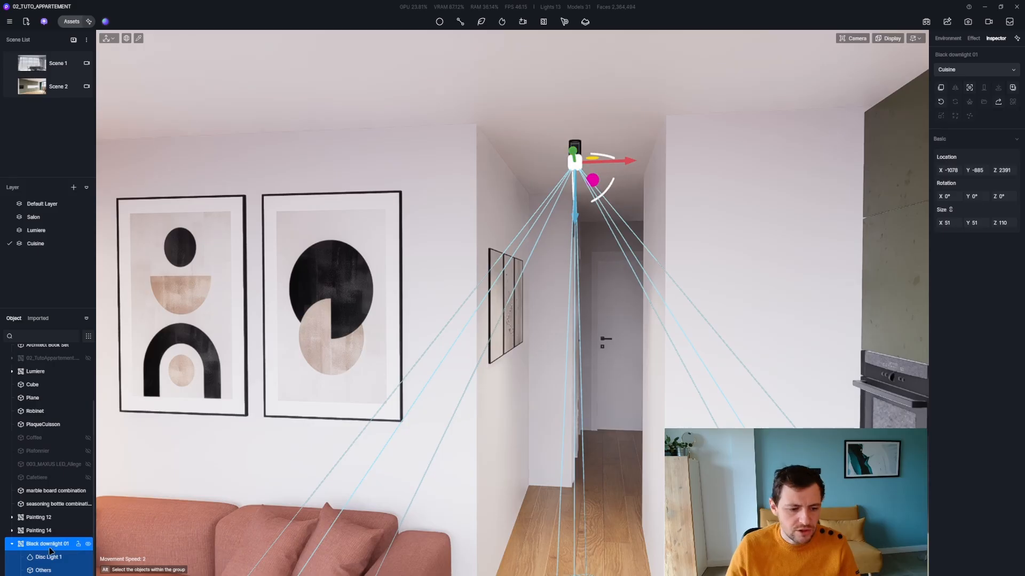
# Step: Copy the downlight group deeper into the hallway, to about Y 201
pyautogui.moveTo(408, 375); pyautogui.dragTo(503, 188, button='right')
pyautogui.press('q')
pyautogui.press('z')
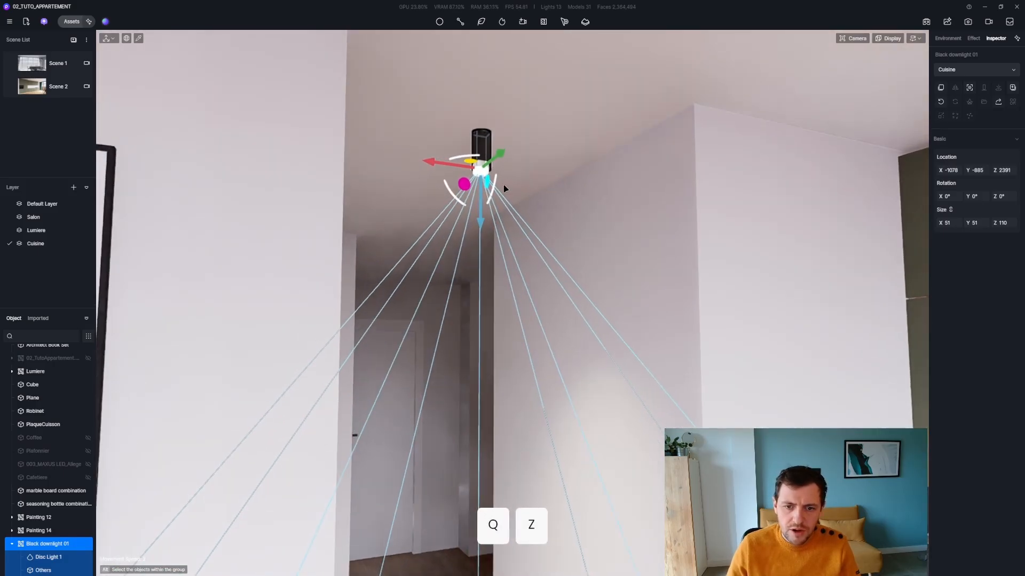
pyautogui.keyDown('shift'); pyautogui.moveTo(500, 154); pyautogui.dragTo(412, 223); pyautogui.keyUp('shift')
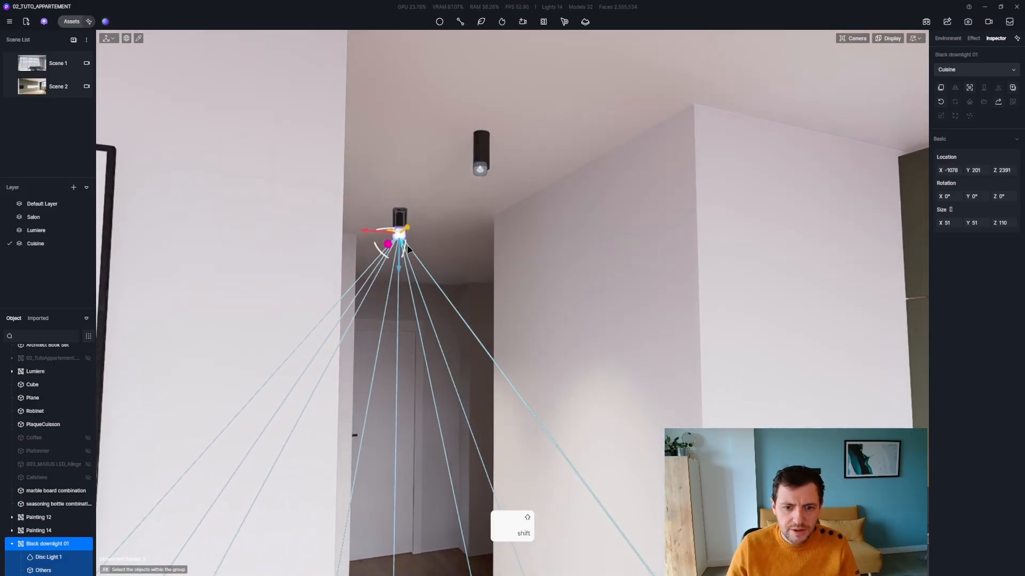
# Step: Make another copy of the downlight group towards the far end of the hallway, at about X -1654, Y 1727
pyautogui.moveTo(412, 222); pyautogui.dragTo(373, 222, button='right')
pyautogui.press('d')
pyautogui.press('z')
pyautogui.moveTo(512, 256); pyautogui.dragTo(483, 240, button='right')
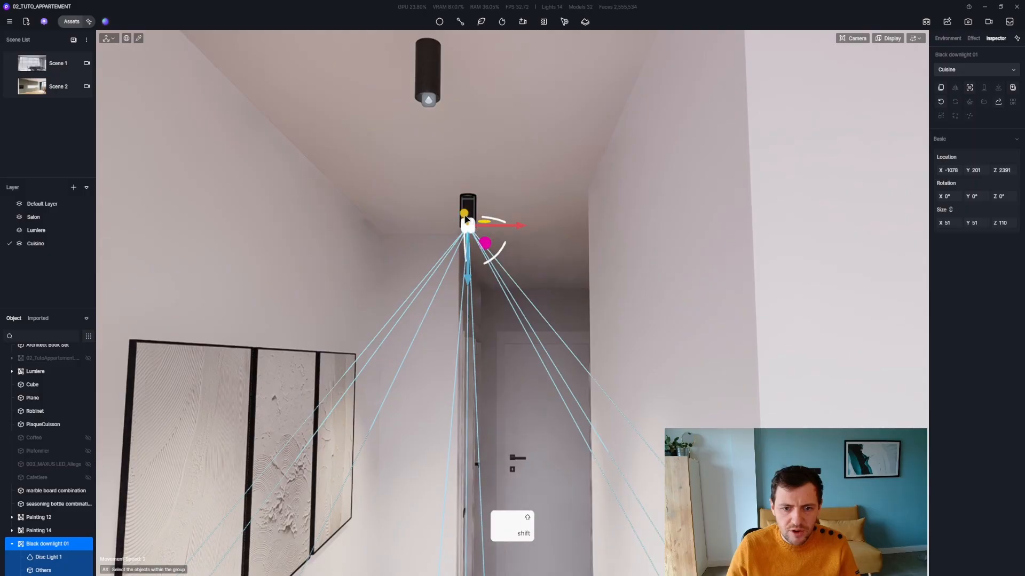
pyautogui.keyDown('shift'); pyautogui.moveTo(466, 217); pyautogui.dragTo(624, 299); pyautogui.keyUp('shift')
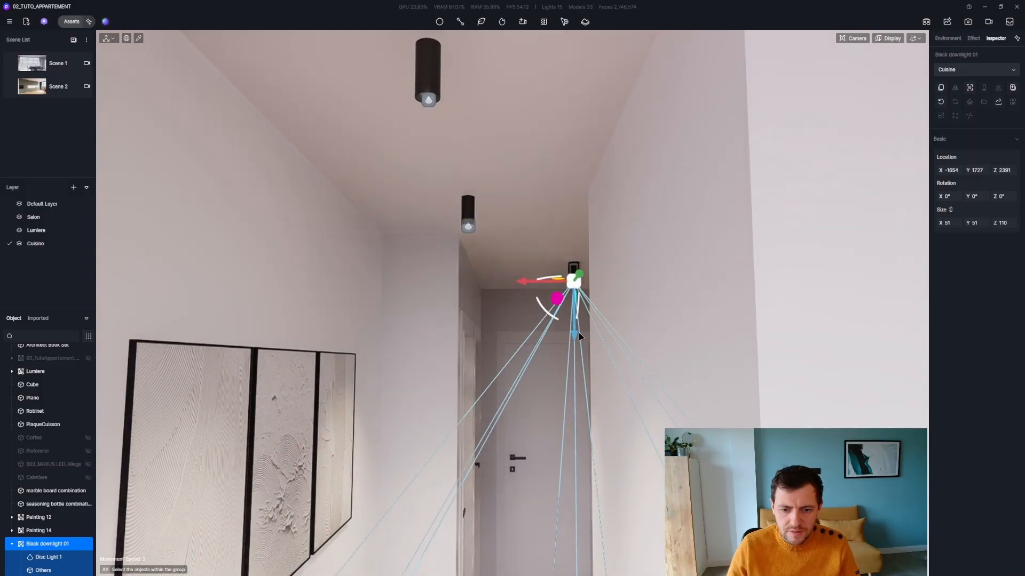
# Step: Try a wider cone angle of 44.3 on the spotlight at the hallway entrance
pyautogui.press('s')
pyautogui.moveTo(624, 299); pyautogui.dragTo(597, 343, button='right')
pyautogui.press('q')
pyautogui.press('d')
pyautogui.press('z')
pyautogui.press('e')
pyautogui.press('s')
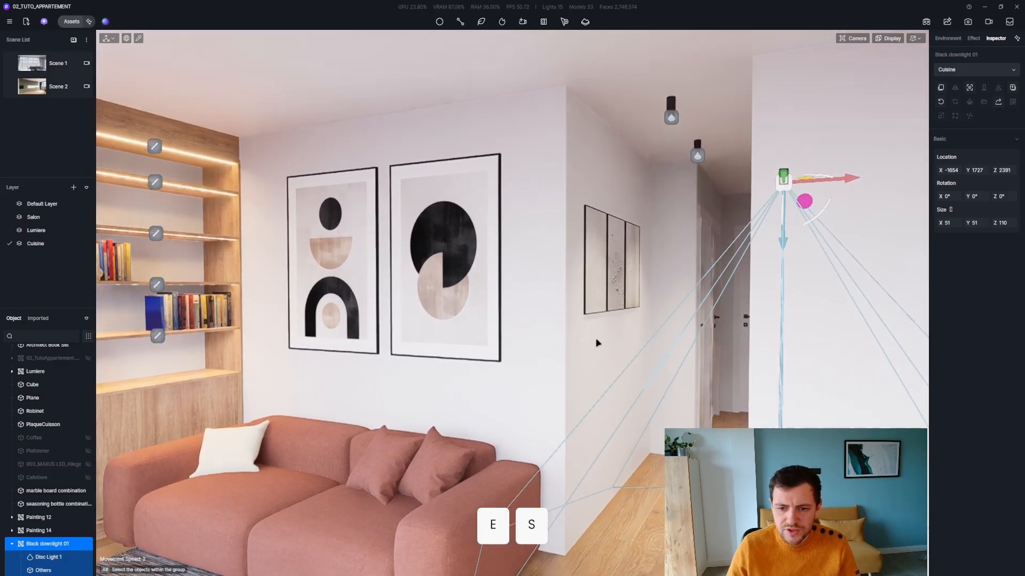
pyautogui.click(671, 117)
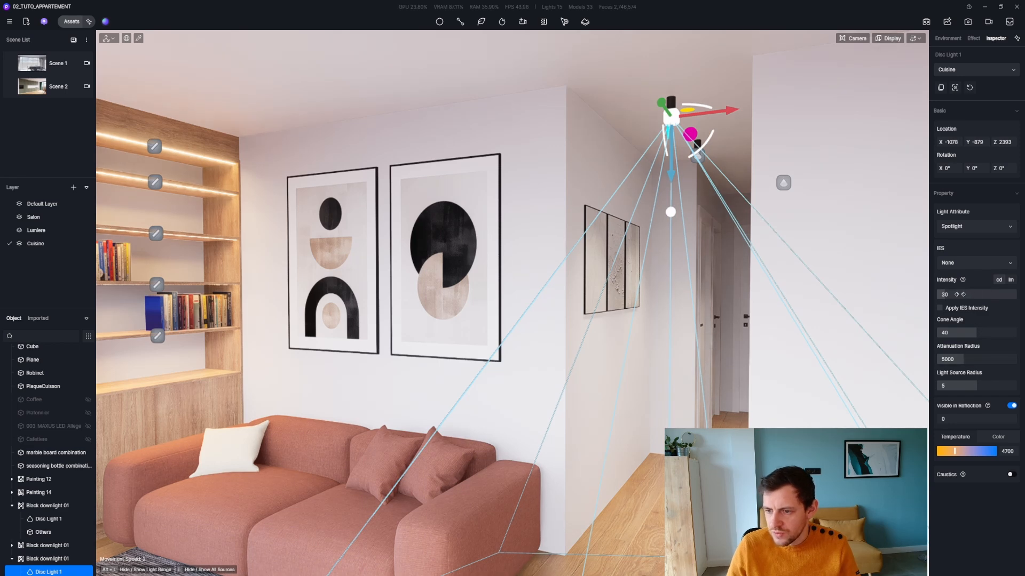
pyautogui.moveTo(972, 334); pyautogui.dragTo(974, 334)
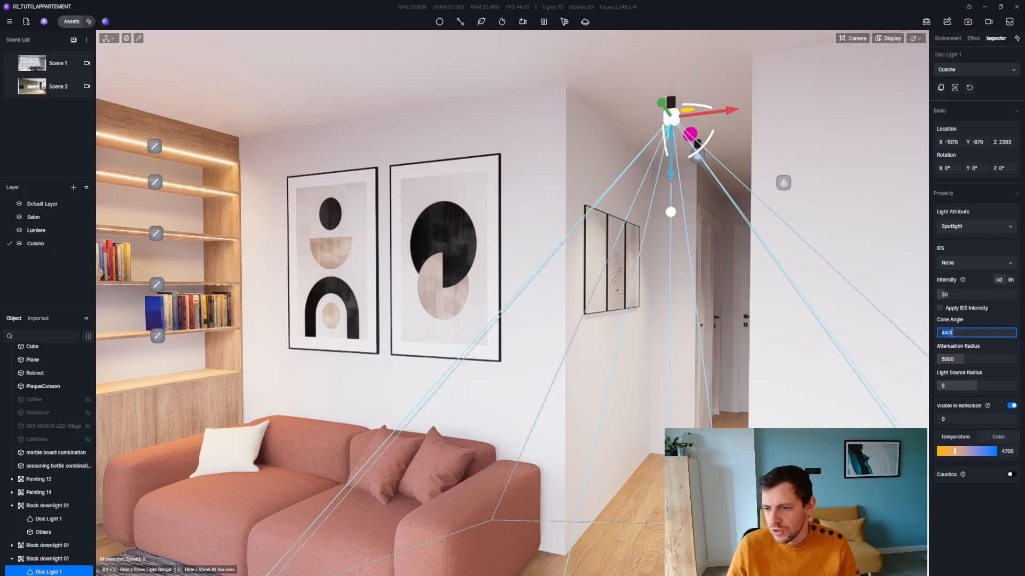
pyautogui.press('Return')
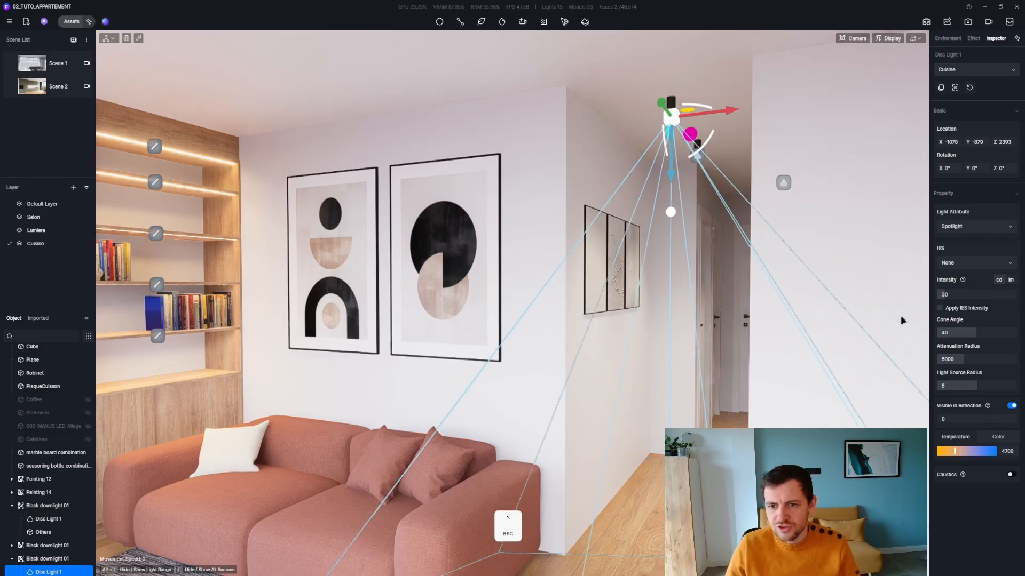
pyautogui.press('Escape')
# Step: Unhide the 003_MAXUS LED_Allege recessed light and raise it from the kitchen worktop to the ceiling, at about Z 2409
pyautogui.press('s')
pyautogui.press('q')
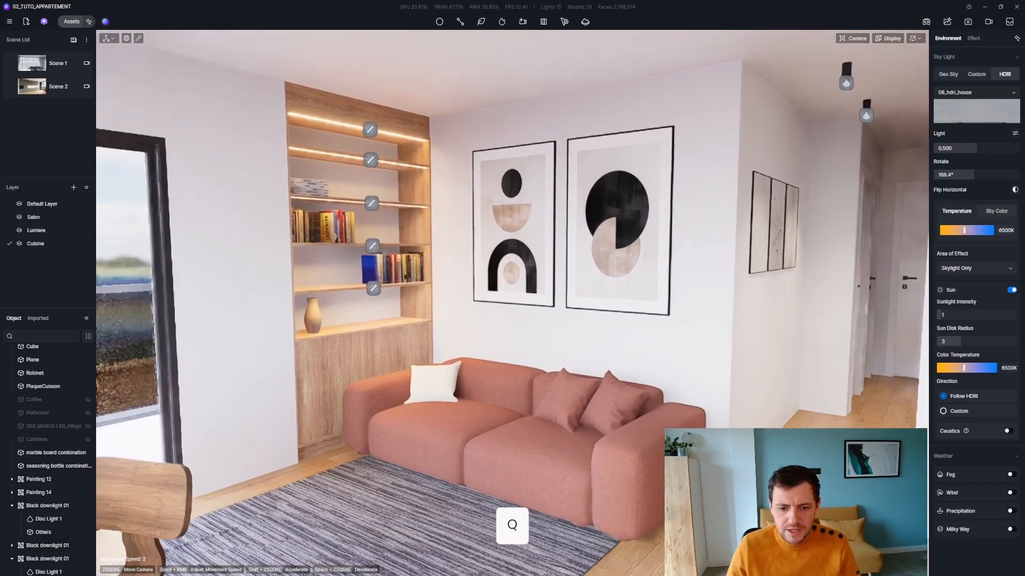
pyautogui.moveTo(582, 383); pyautogui.dragTo(629, 337, button='right')
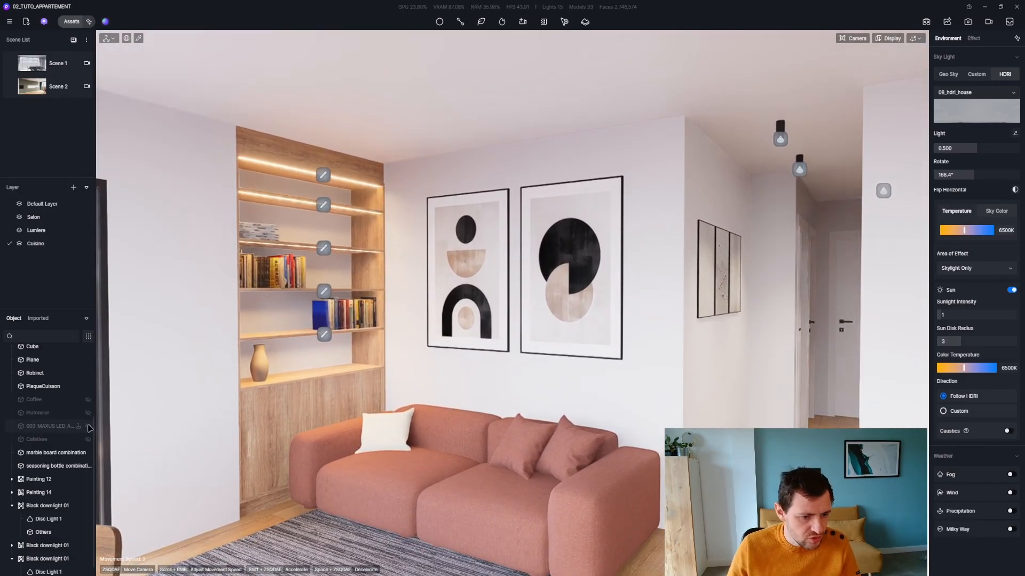
pyautogui.doubleClick(43, 426)
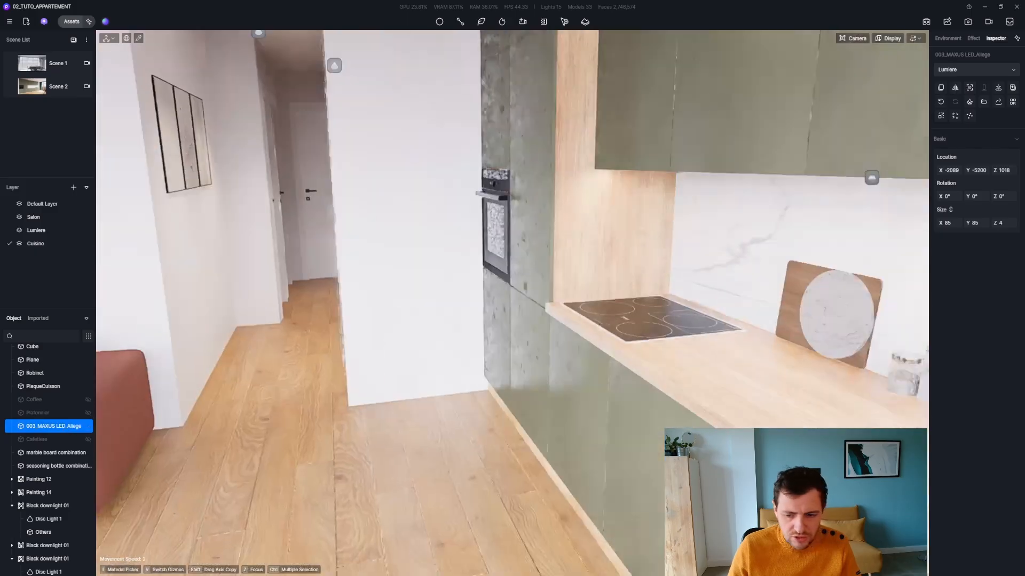
pyautogui.press('q')
pyautogui.press('s')
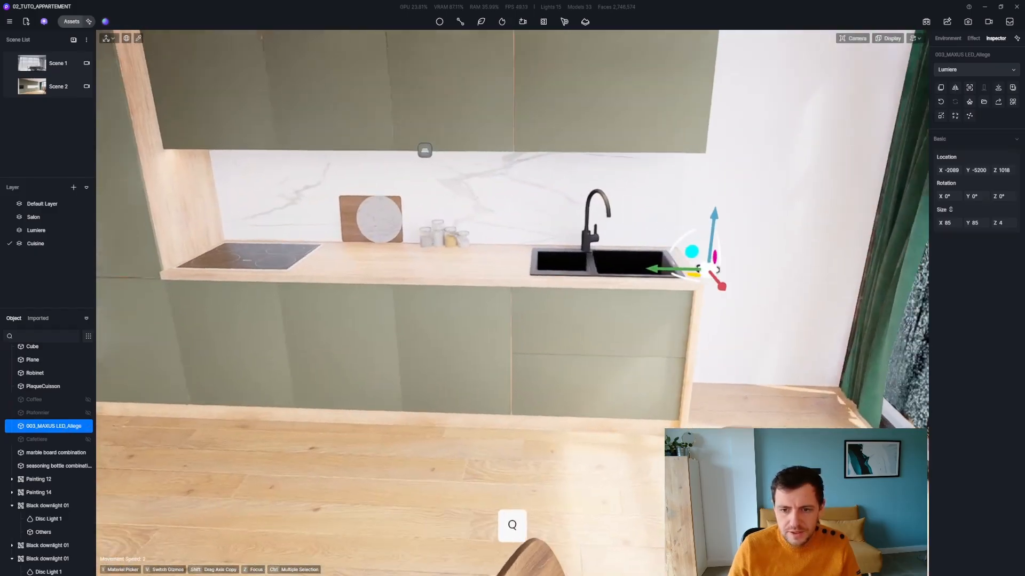
pyautogui.press('z')
pyautogui.press('d')
pyautogui.moveTo(586, 274); pyautogui.dragTo(647, 371, button='right')
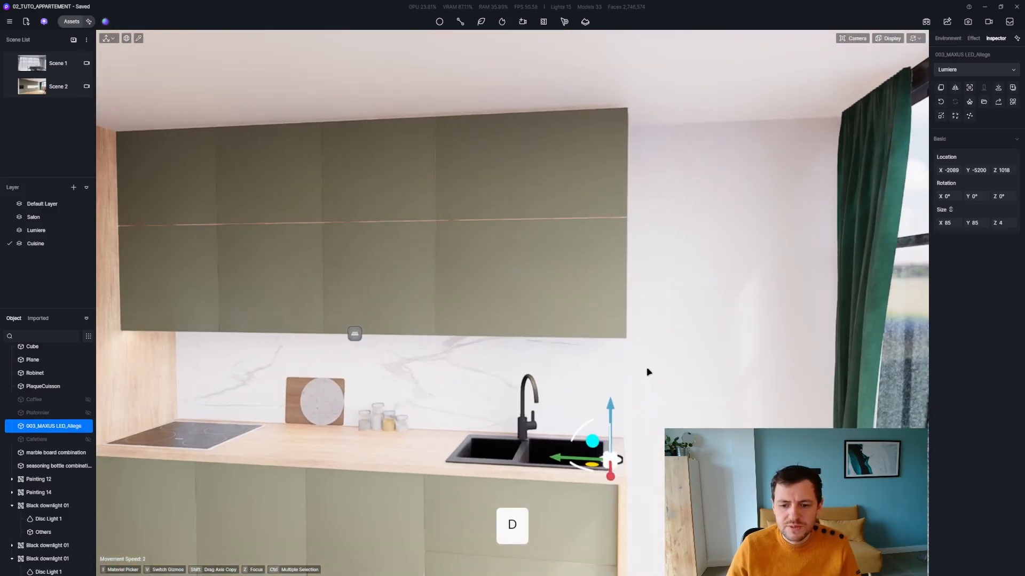
pyautogui.moveTo(610, 405); pyautogui.dragTo(622, 26)
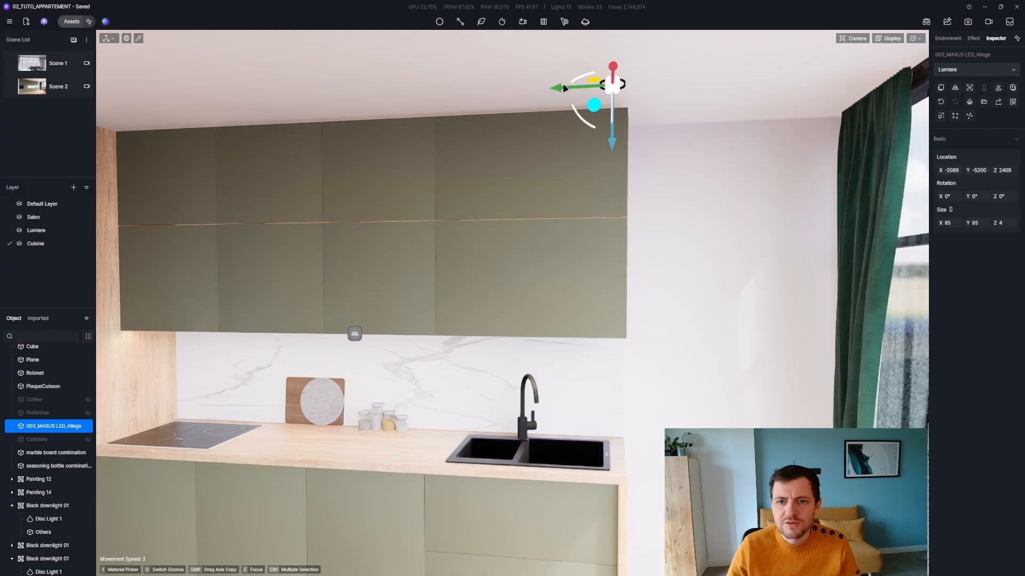
# Step: Move the recessed LED light across the ceiling from the kitchen towards the hallway side of the living room
pyautogui.moveTo(566, 88); pyautogui.dragTo(115, 145)
pyautogui.moveTo(614, 167); pyautogui.dragTo(421, 167, button='right')
pyautogui.press('d')
pyautogui.press('z')
pyautogui.moveTo(587, 181); pyautogui.dragTo(412, 223)
# Step: Pick the material of the recessed light's outer ring and darken its base colour to near black
pyautogui.moveTo(412, 223); pyautogui.dragTo(363, 208, button='right')
pyautogui.press('d')
pyautogui.press('z')
pyautogui.moveTo(437, 197); pyautogui.dragTo(369, 128, button='right')
pyautogui.press('i')
pyautogui.click(464, 229)
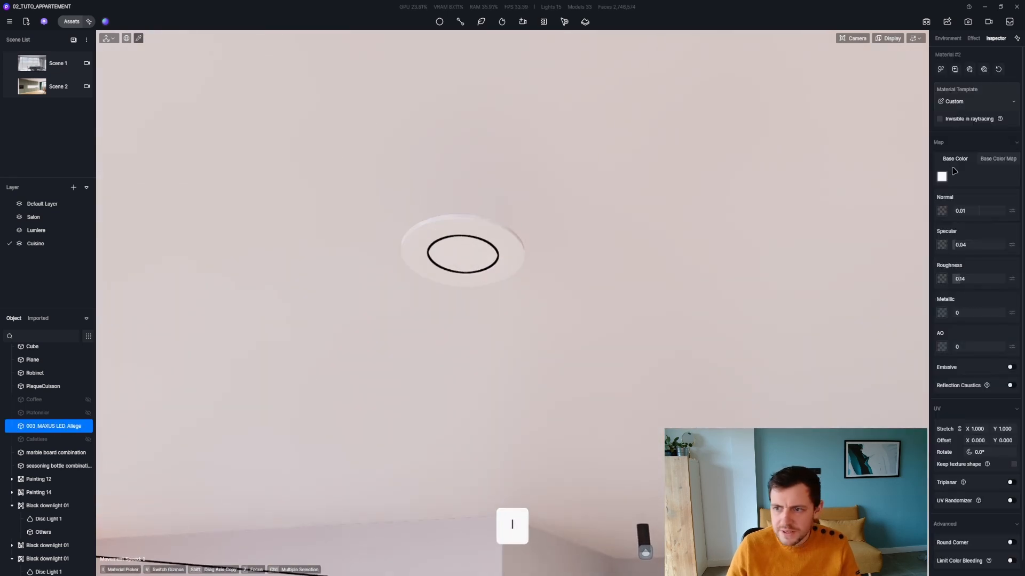
pyautogui.click(942, 177)
pyautogui.moveTo(941, 229); pyautogui.dragTo(938, 235)
pyautogui.click(467, 256)
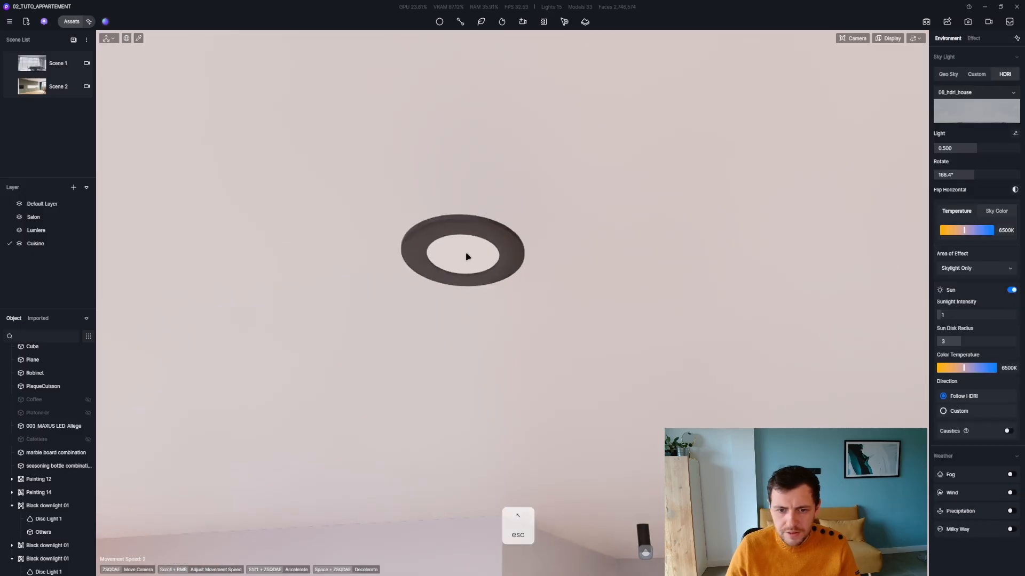
# Step: Give the recessed light's centre material an emissive intensity of 8.3 with a colour temperature of 4700 K
pyautogui.press('i')
pyautogui.click(483, 248)
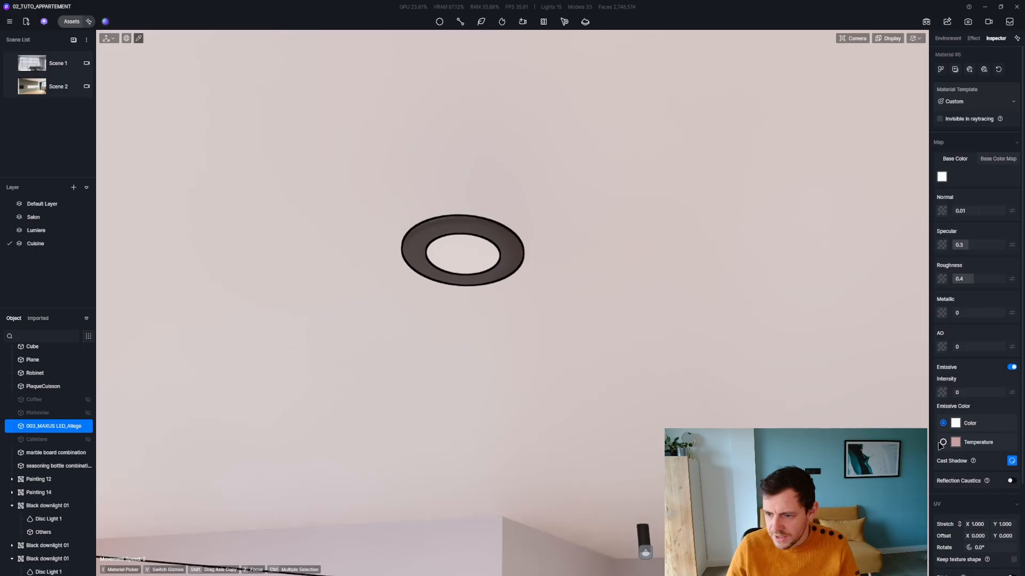
pyautogui.click(942, 443)
pyautogui.moveTo(970, 393); pyautogui.dragTo(972, 395)
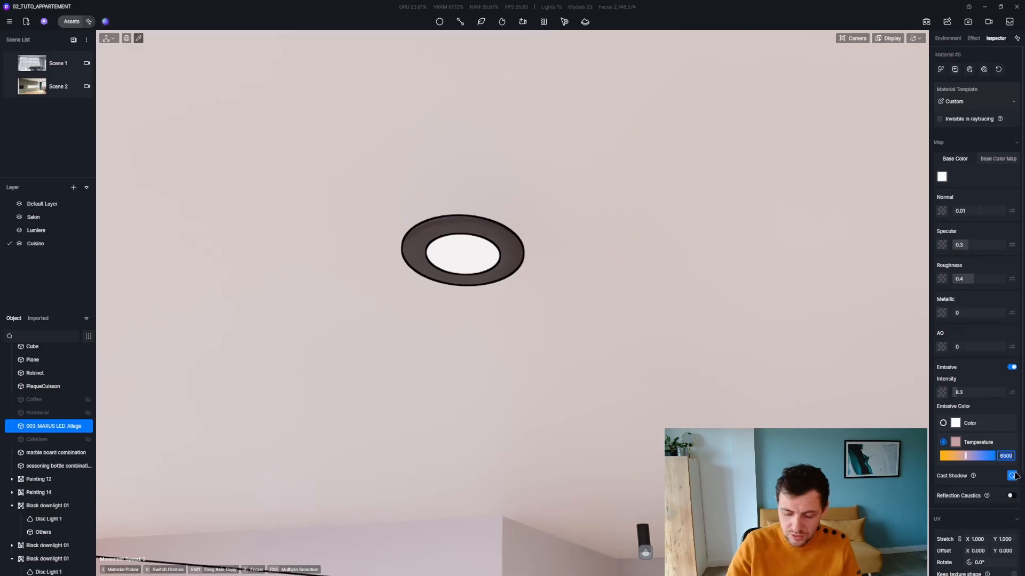
pyautogui.write('4700')
pyautogui.press('Return')
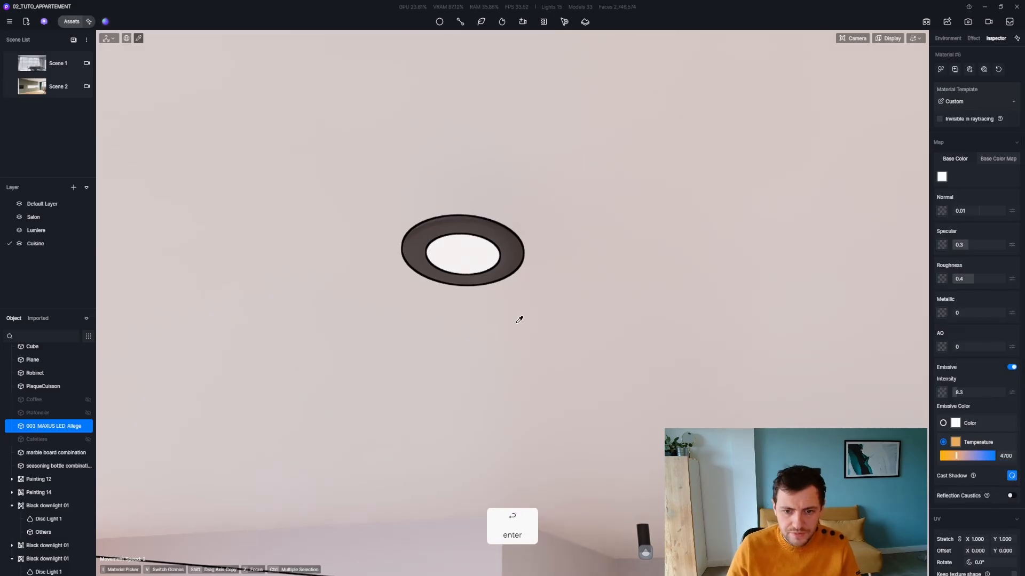
# Step: Raise the recessed LED light until it sits against the ceiling, at Z 2496
pyautogui.click(521, 243)
pyautogui.press('s')
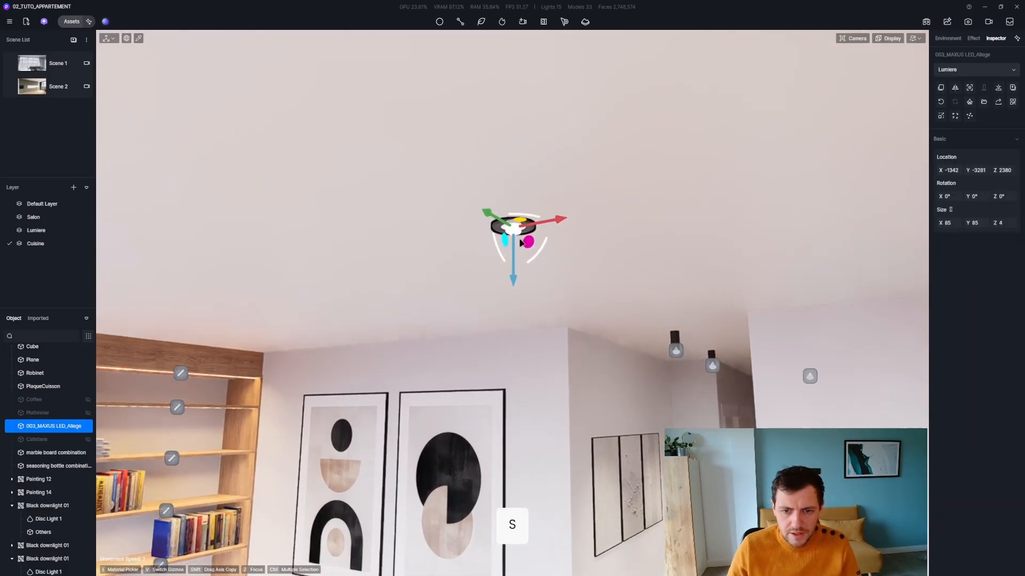
pyautogui.moveTo(514, 280); pyautogui.dragTo(514, 213)
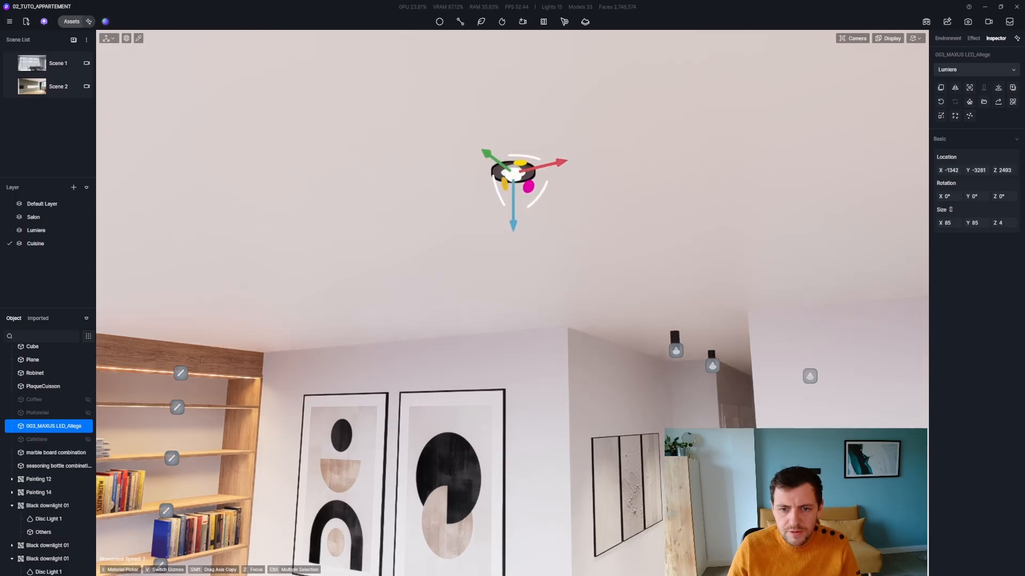
pyautogui.press('e')
pyautogui.press('a')
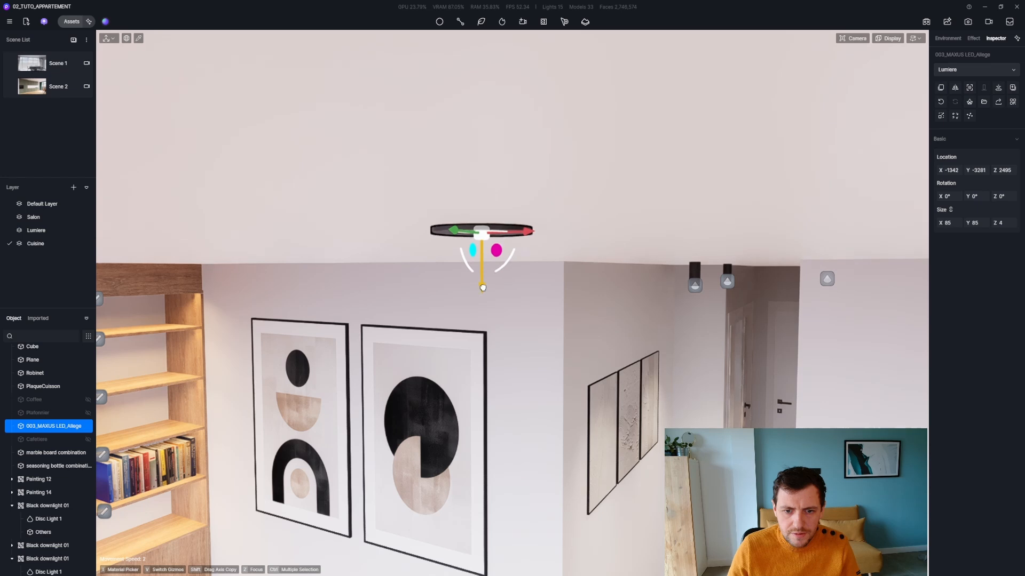
pyautogui.moveTo(480, 290); pyautogui.dragTo(486, 290)
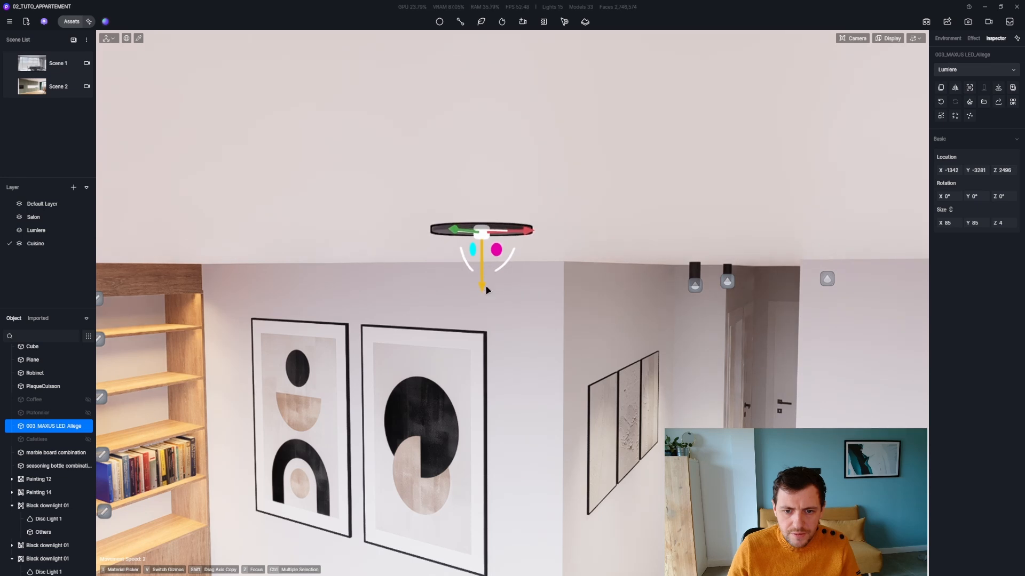
# Step: Move the recessed LED light across the living room ceiling to about X -1535, Y -2473
pyautogui.moveTo(467, 248); pyautogui.dragTo(471, 222, button='right')
pyautogui.press('e')
pyautogui.press('s')
pyautogui.moveTo(608, 156); pyautogui.dragTo(590, 288)
# Step: Copy the recessed light along the X axis towards the bookshelf, to about X 491
pyautogui.press('d')
pyautogui.press('s')
pyautogui.keyDown('shift'); pyautogui.moveTo(638, 266); pyautogui.dragTo(254, 322); pyautogui.keyUp('shift')
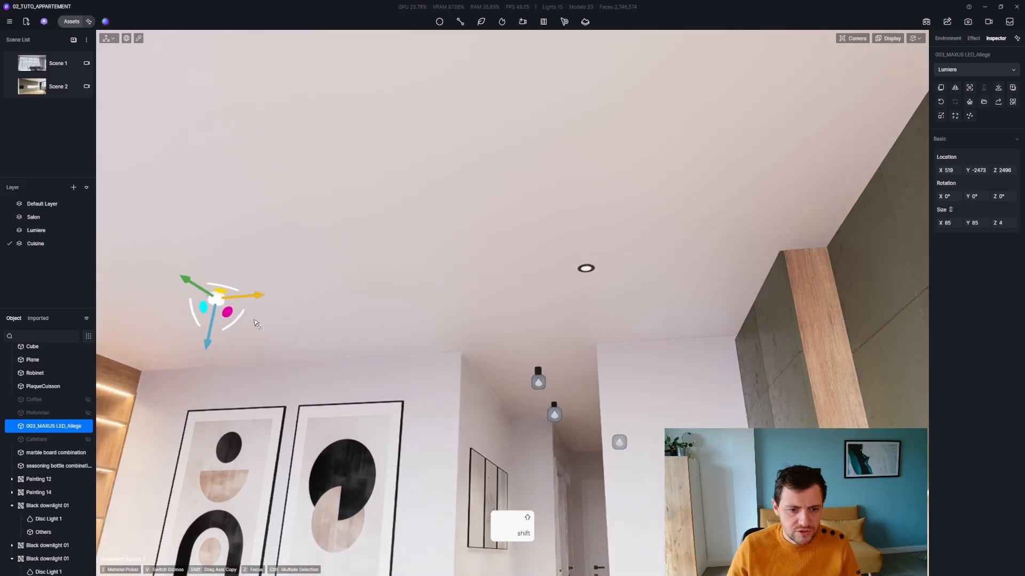
pyautogui.press('d')
pyautogui.press('q')
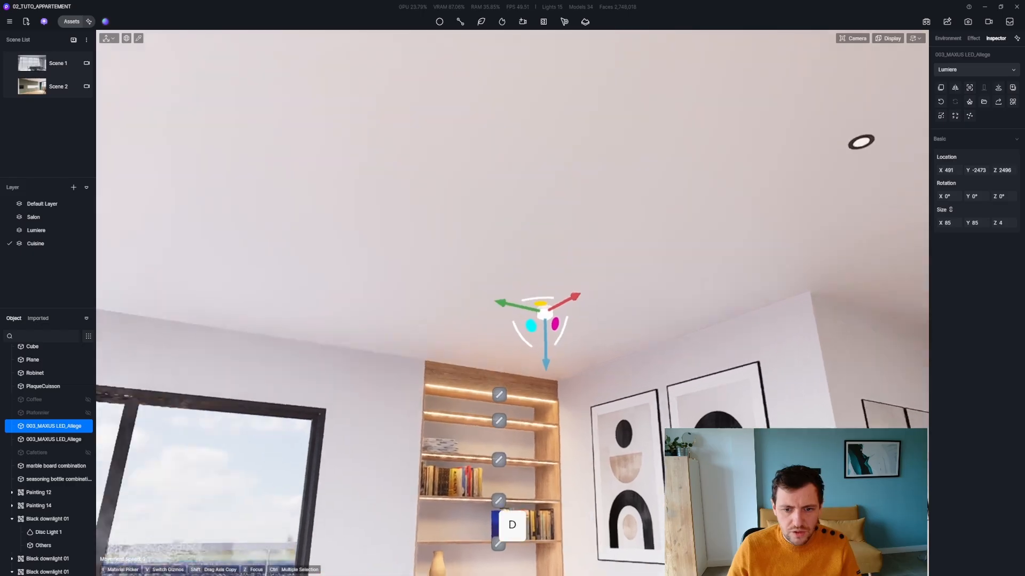
pyautogui.press('d')
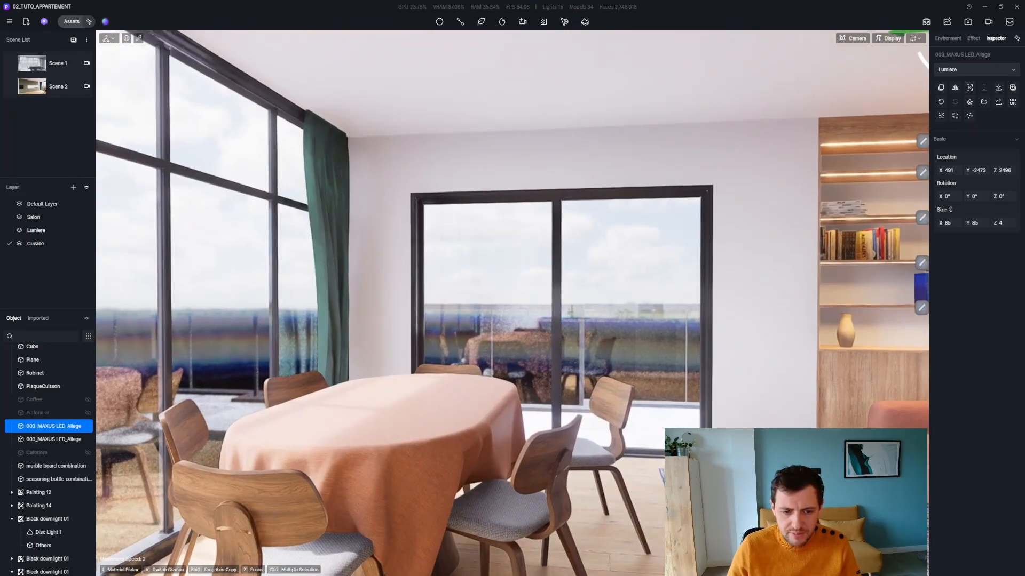
pyautogui.press('q')
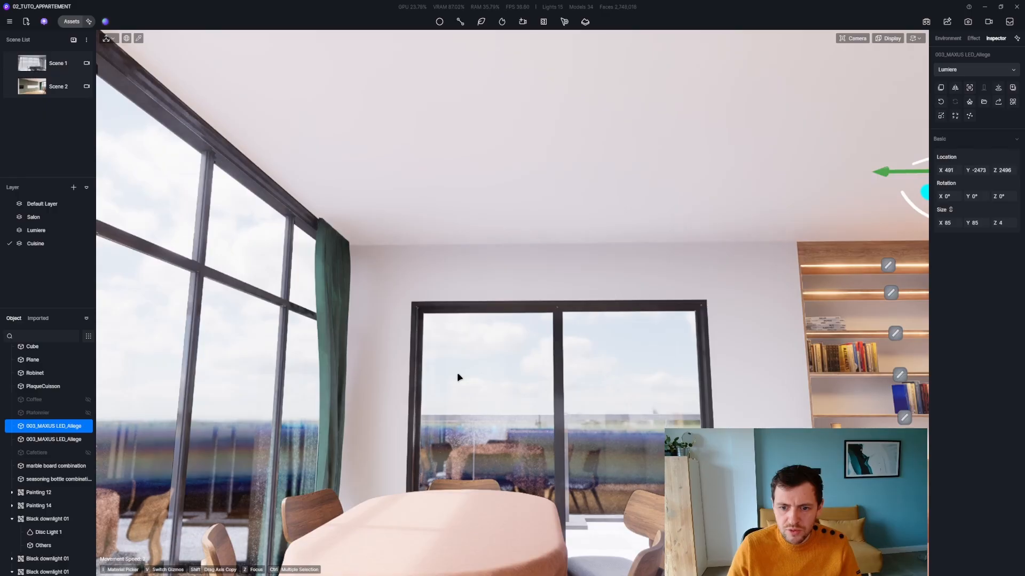
# Step: Shift the original recessed light along the X axis to about X -1135
pyautogui.moveTo(432, 374)
pyautogui.mouseDown(button='right')
pyautogui.moveTo(418, 353)
pyautogui.moveTo(481, 322)
pyautogui.mouseUp(button='right')
pyautogui.press('d')
pyautogui.press('z')
pyautogui.press('q')
pyautogui.press('s')
pyautogui.click(561, 190)
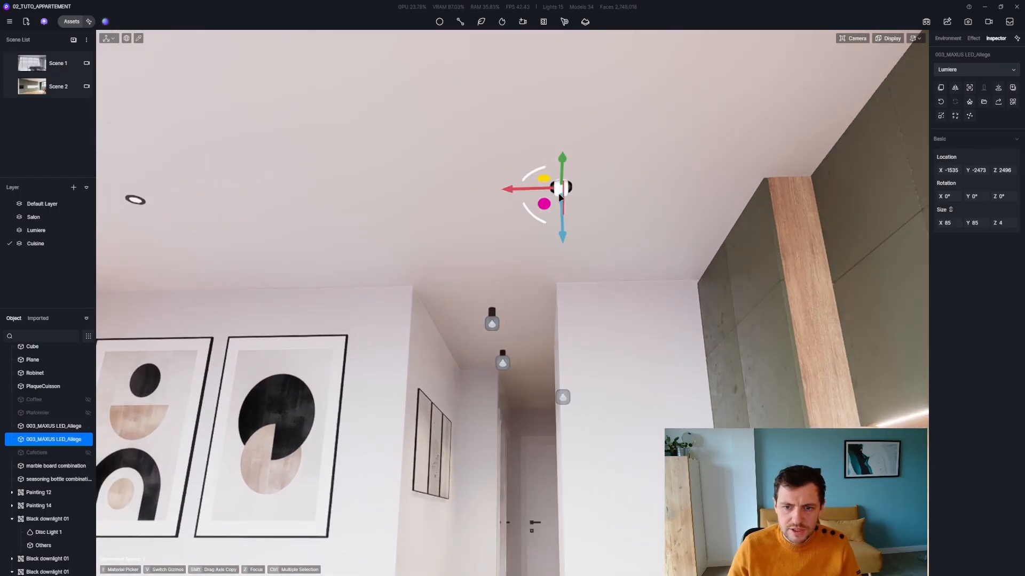
pyautogui.moveTo(512, 191); pyautogui.dragTo(421, 219)
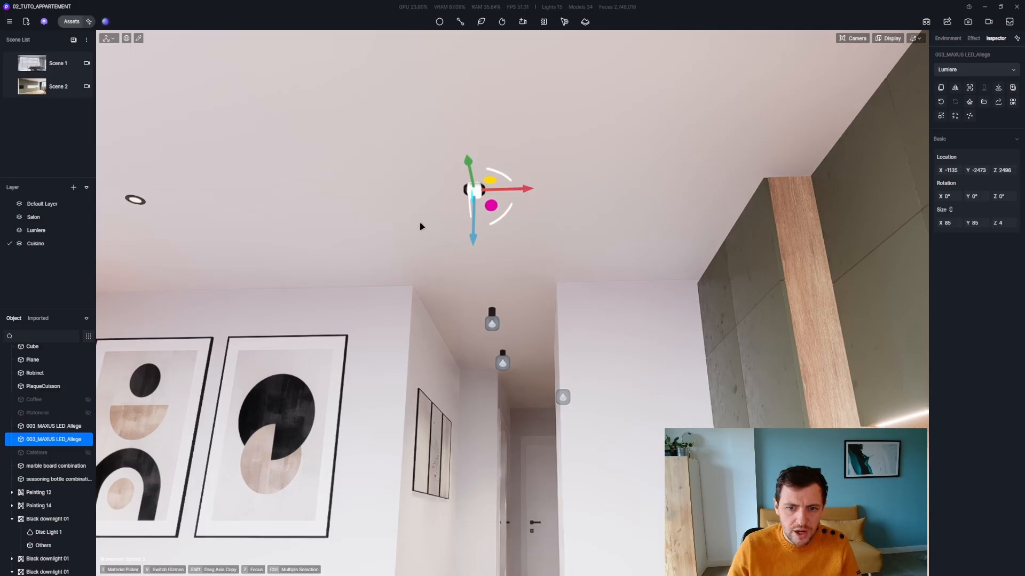
# Step: Delete the copied recessed light near the bookshelf and select the original one
pyautogui.moveTo(421, 226); pyautogui.dragTo(373, 235, button='right')
pyautogui.press('d')
pyautogui.click(307, 220)
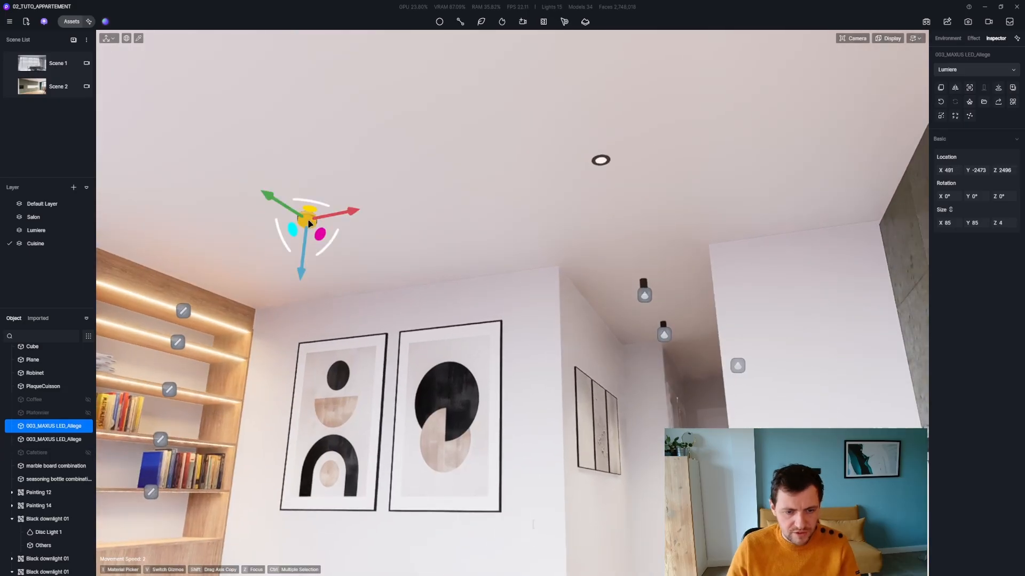
pyautogui.press('Delete')
pyautogui.click(599, 162)
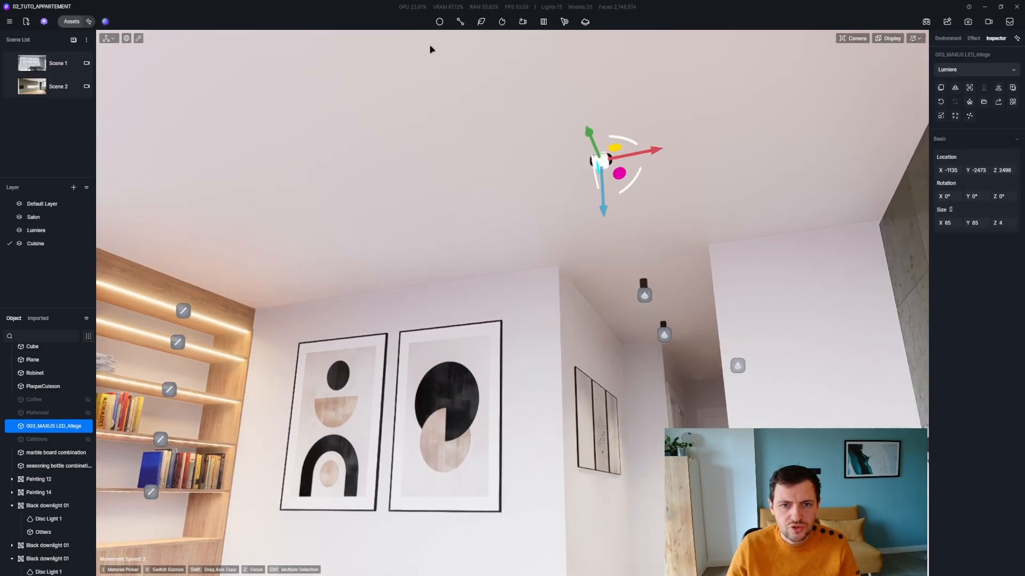
# Step: Place a spotlight on the recessed ceiling light and lower it to about Z 2444
pyautogui.click(440, 22)
pyautogui.click(437, 51)
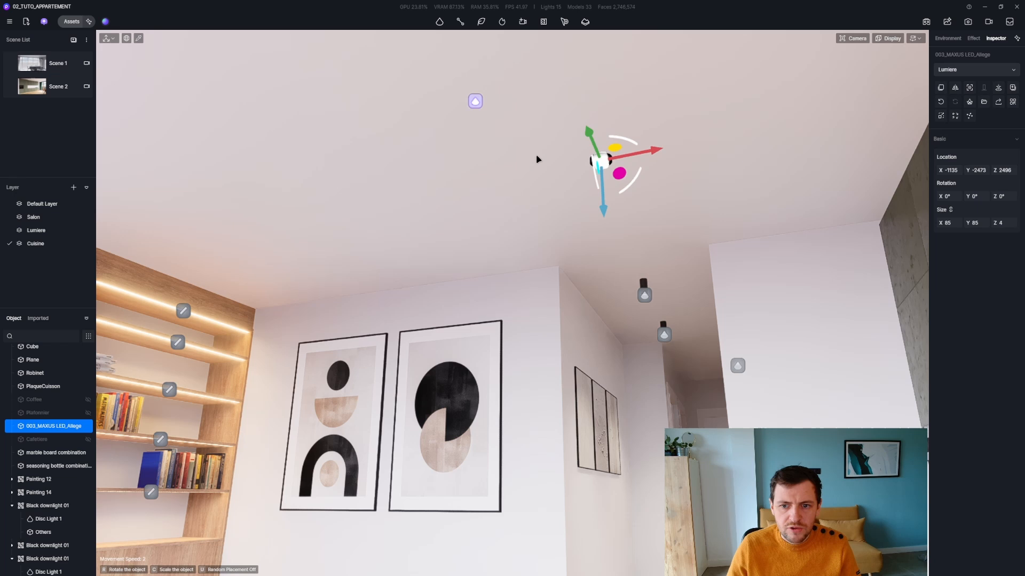
pyautogui.click(603, 166)
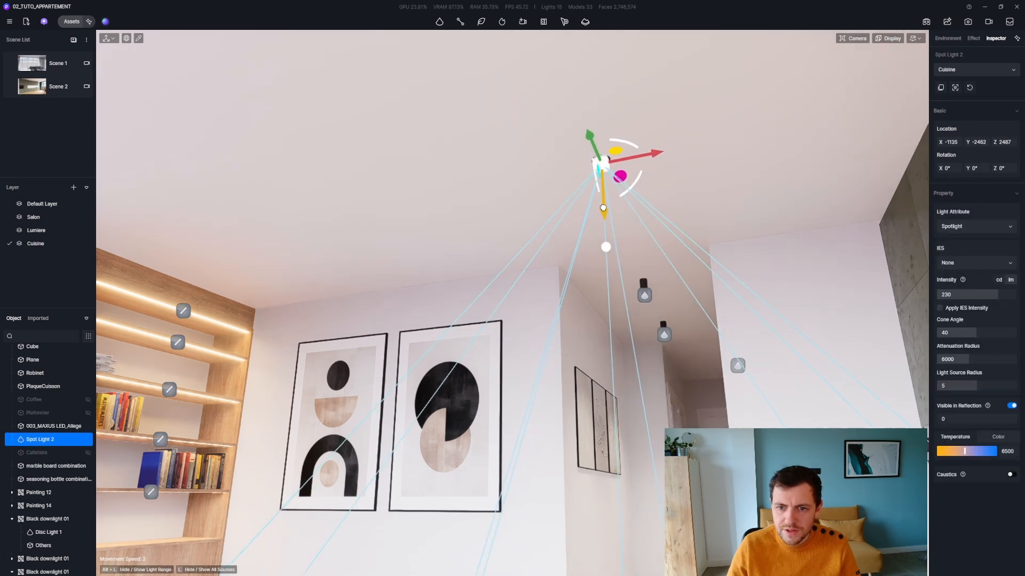
pyautogui.moveTo(603, 208); pyautogui.dragTo(604, 216)
# Step: Group the spotlight with the recessed LED fixture and rename the group SpotPlafond
pyautogui.keyDown('ctrl'); pyautogui.click(55, 427); pyautogui.keyUp('ctrl')
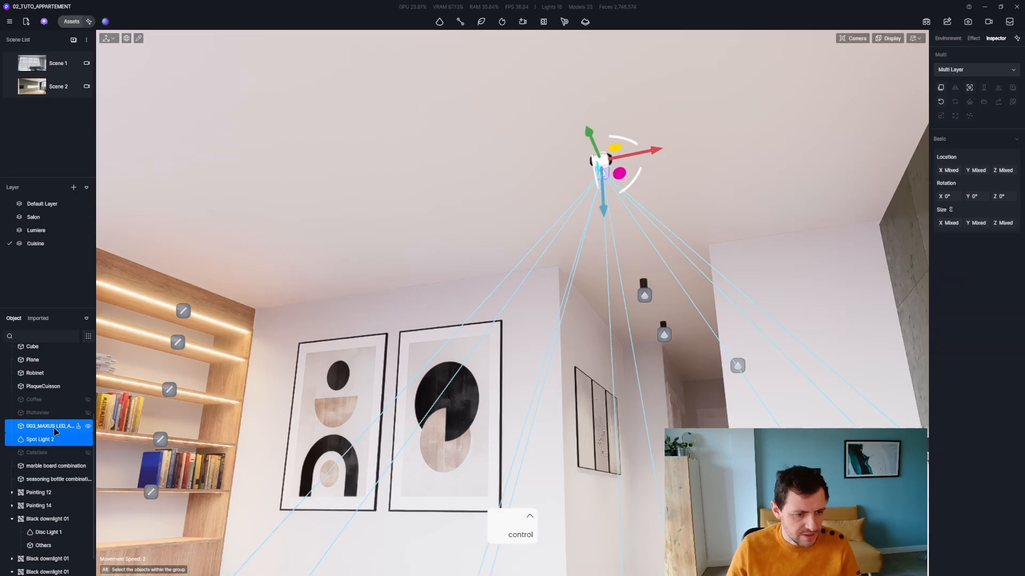
pyautogui.hotkey('ctrl', 'g')
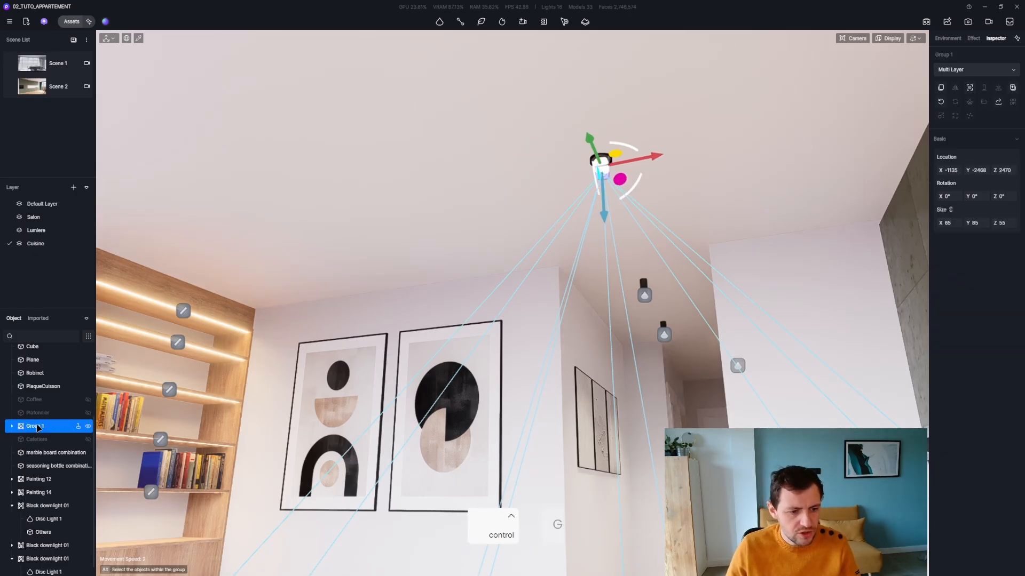
pyautogui.rightClick(40, 427)
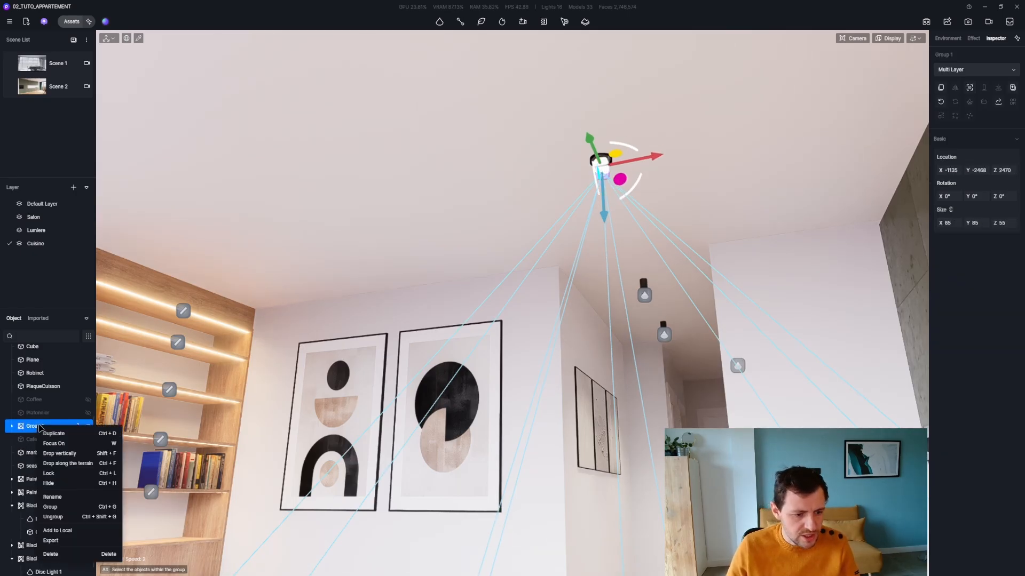
pyautogui.click(52, 497)
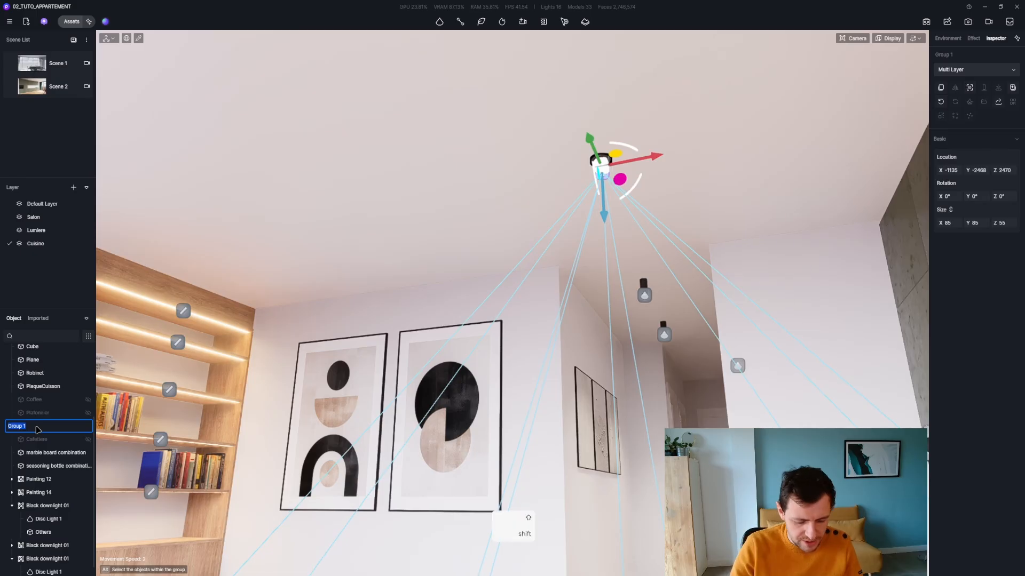
pyautogui.write('SpotPla')
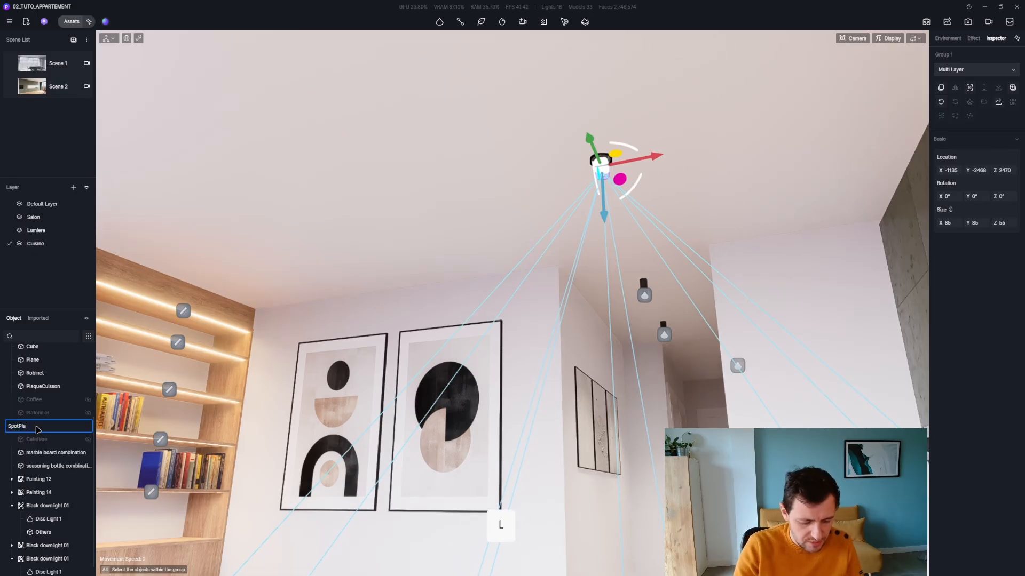
pyautogui.write('fond')
pyautogui.press('Return')
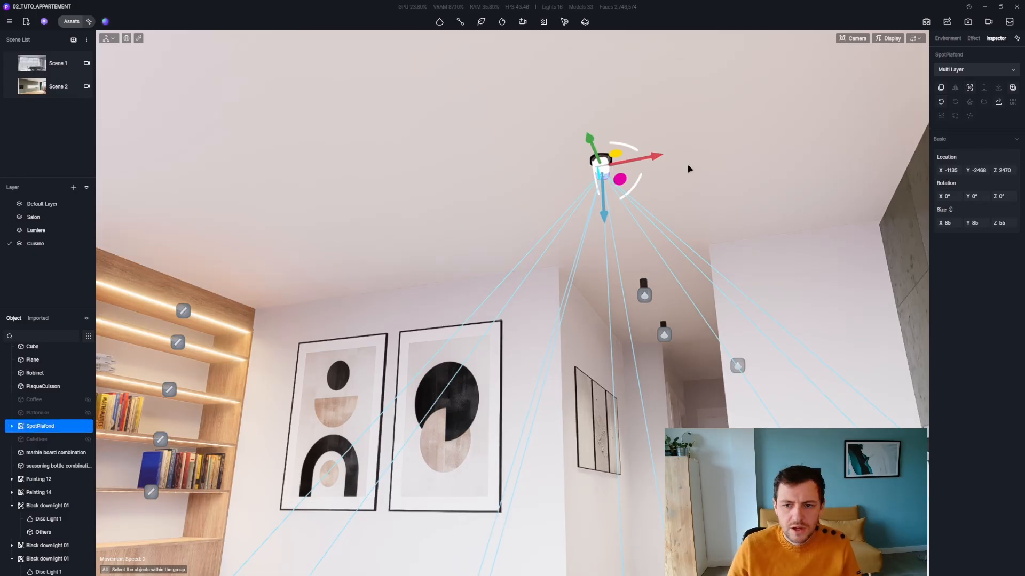
# Step: Set the spotlight inside the SpotPlafond group to an intensity of 30 lm and a colour temperature of 4700 K
pyautogui.press('alt')
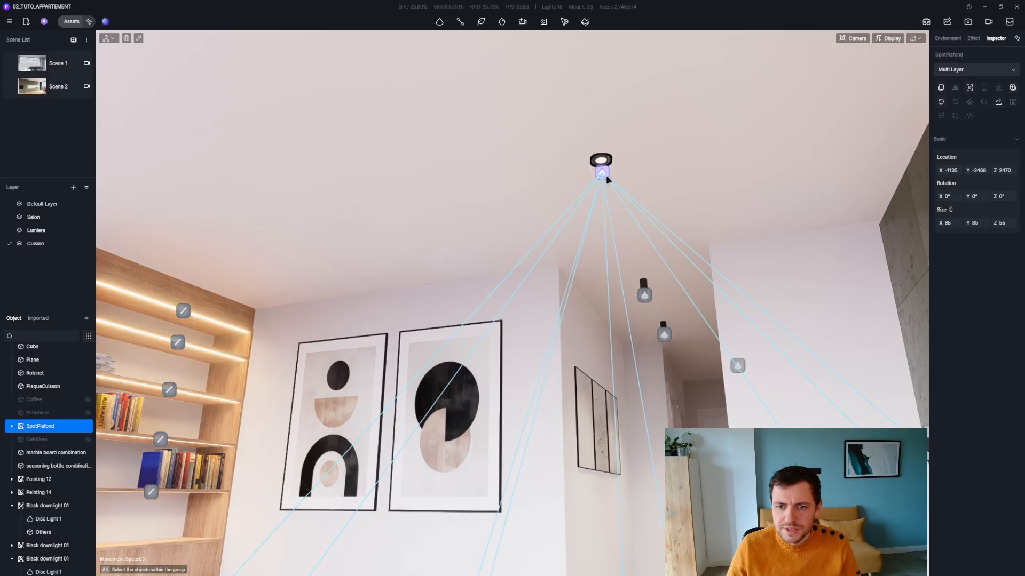
pyautogui.keyDown('alt'); pyautogui.click(603, 173); pyautogui.keyUp('alt')
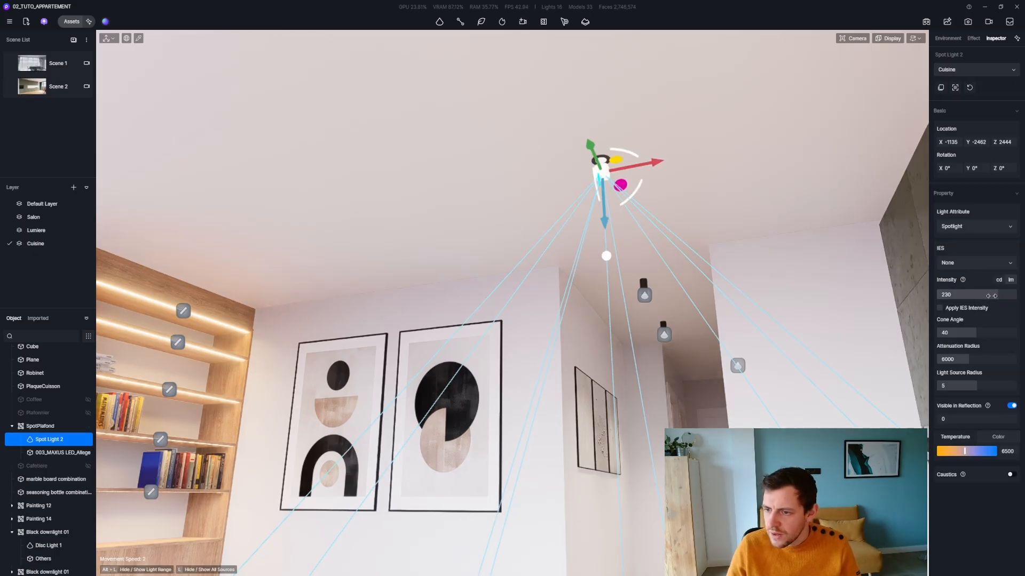
pyautogui.press('Return')
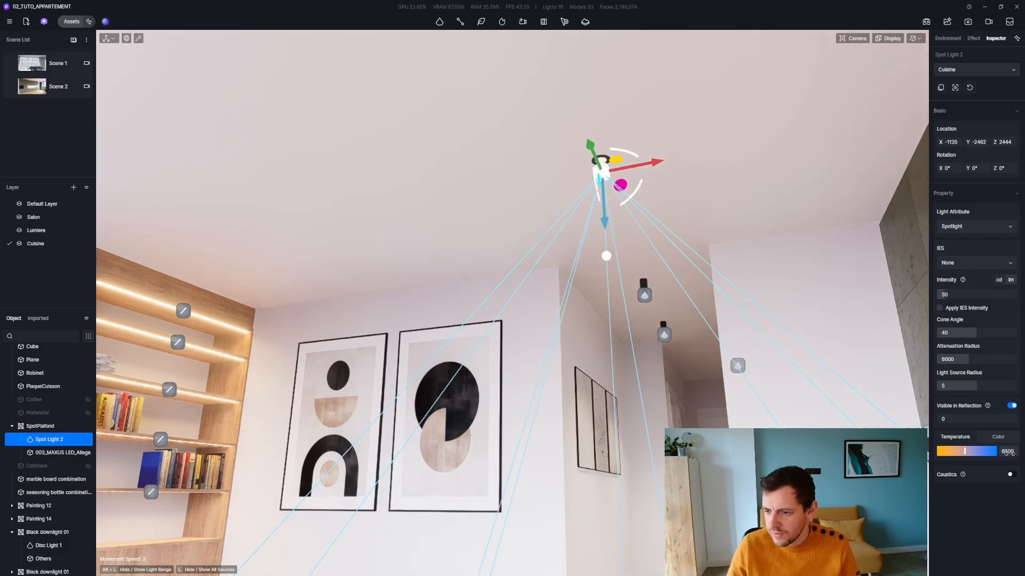
pyautogui.click(1009, 454)
pyautogui.write('4700')
pyautogui.press('Return')
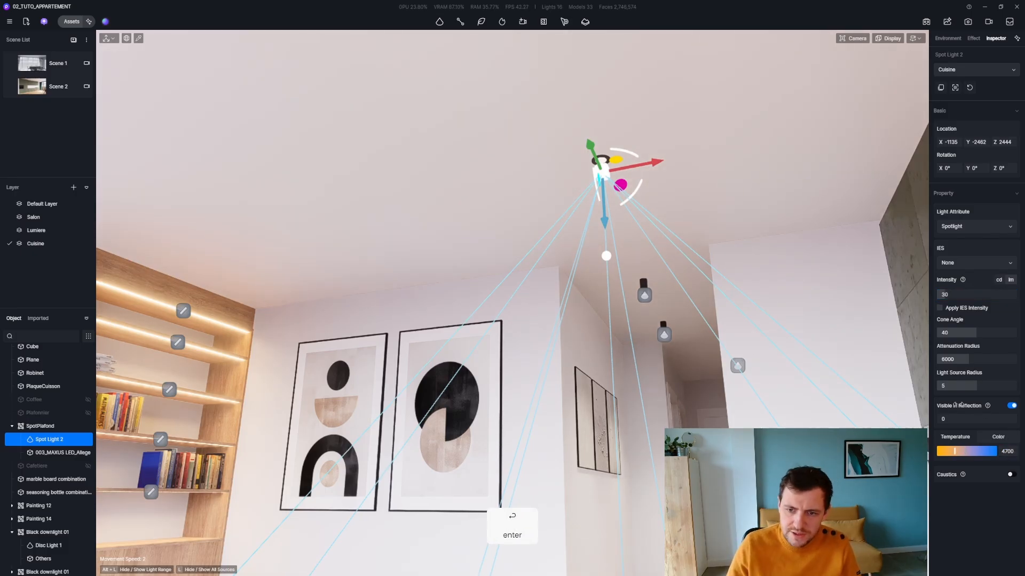
# Step: Copy the SpotPlafond group along the X axis of the ceiling towards the bookshelf, then deselect it
pyautogui.keyDown('ctrl'); pyautogui.click(40, 426); pyautogui.keyUp('ctrl')
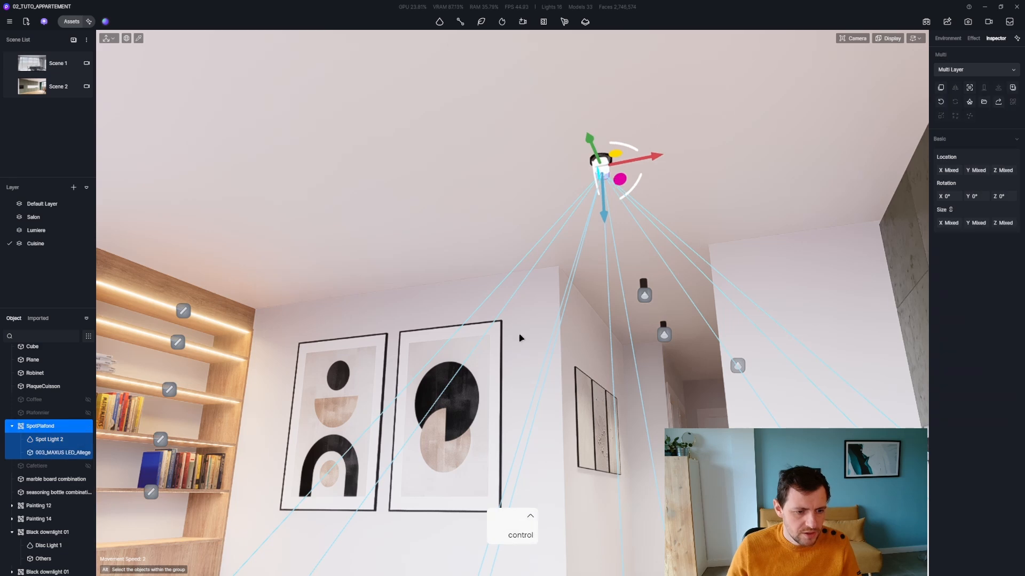
pyautogui.keyDown('shift'); pyautogui.moveTo(650, 167); pyautogui.dragTo(328, 252); pyautogui.keyUp('shift')
pyautogui.click(432, 235)
# Step: Look around the living room to check the ceiling spotlights and the furnishings below them
pyautogui.moveTo(432, 235); pyautogui.dragTo(544, 502, button='right')
pyautogui.press('q')
pyautogui.press('z')
pyautogui.press('z')
pyautogui.press('q')
pyautogui.press('d')
pyautogui.press('s')
pyautogui.press('q')
pyautogui.moveTo(512, 288); pyautogui.dragTo(933, 305, button='right')
pyautogui.press('d')
pyautogui.press('z')
pyautogui.press('z')
pyautogui.press('q')
pyautogui.press('s')
pyautogui.moveTo(267, 288); pyautogui.dragTo(907, 304, button='right')
# Step: Pick the striped rug's material and raise its base colour map brightness to 25
pyautogui.moveTo(454, 291); pyautogui.dragTo(520, 339, button='right')
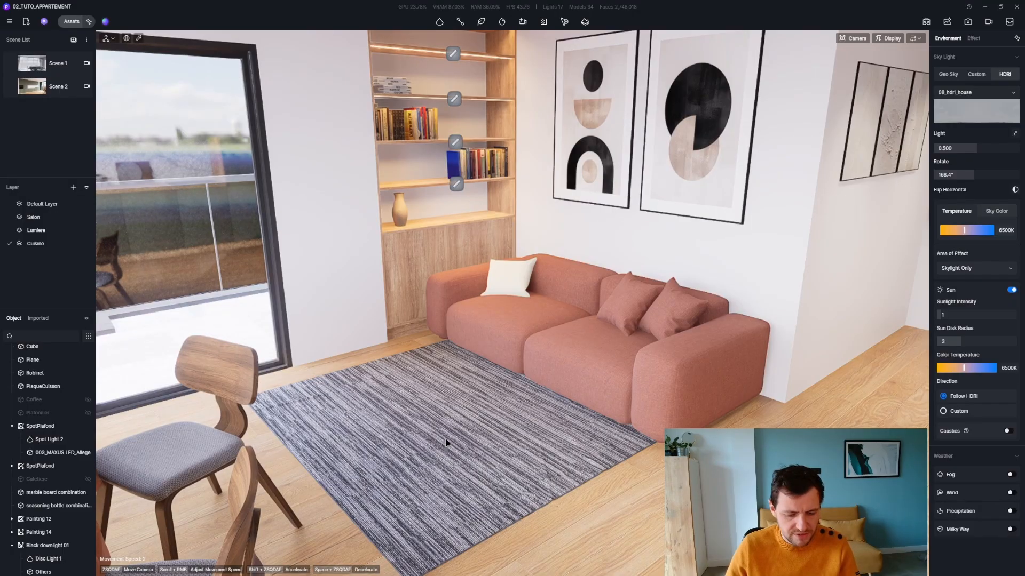
pyautogui.click(456, 387)
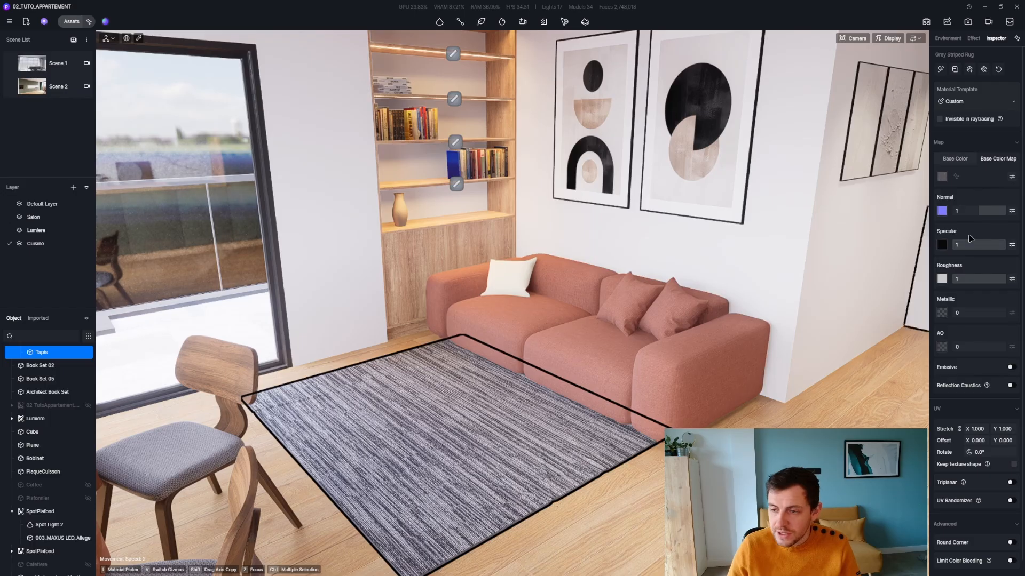
pyautogui.click(1012, 177)
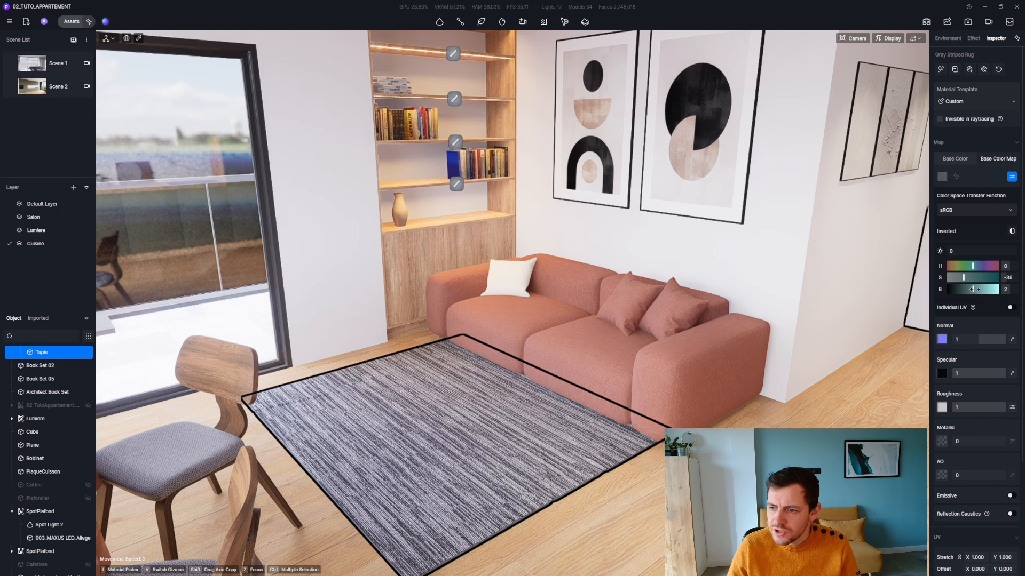
pyautogui.moveTo(974, 289); pyautogui.dragTo(980, 289)
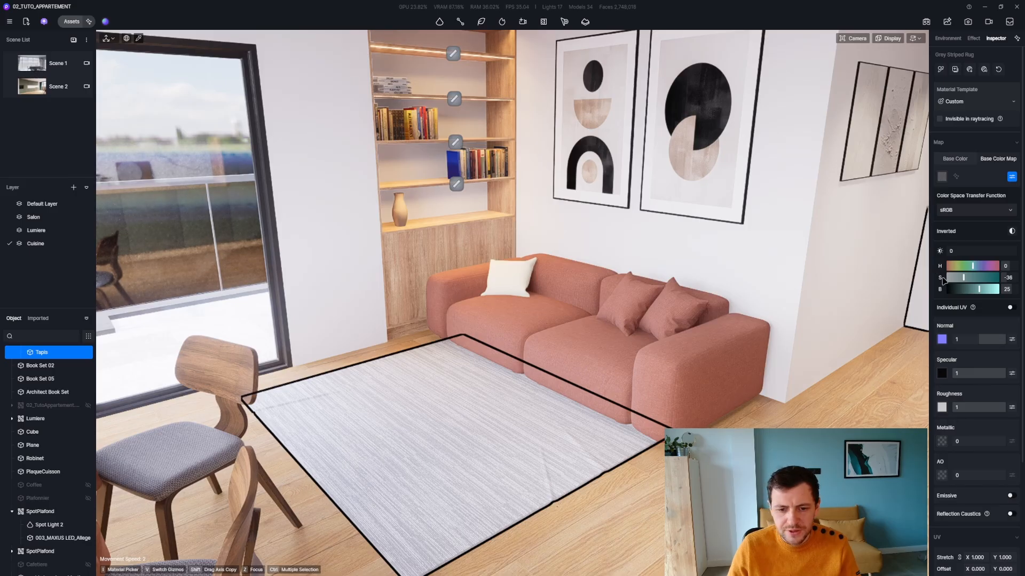
pyautogui.press('Escape')
# Step: Place the Santiago Oval Coffee Table from the indoor side table models on the striped rug in front of the sofa
pyautogui.moveTo(513, 288); pyautogui.dragTo(448, 257, button='right')
pyautogui.press('e')
pyautogui.press('z')
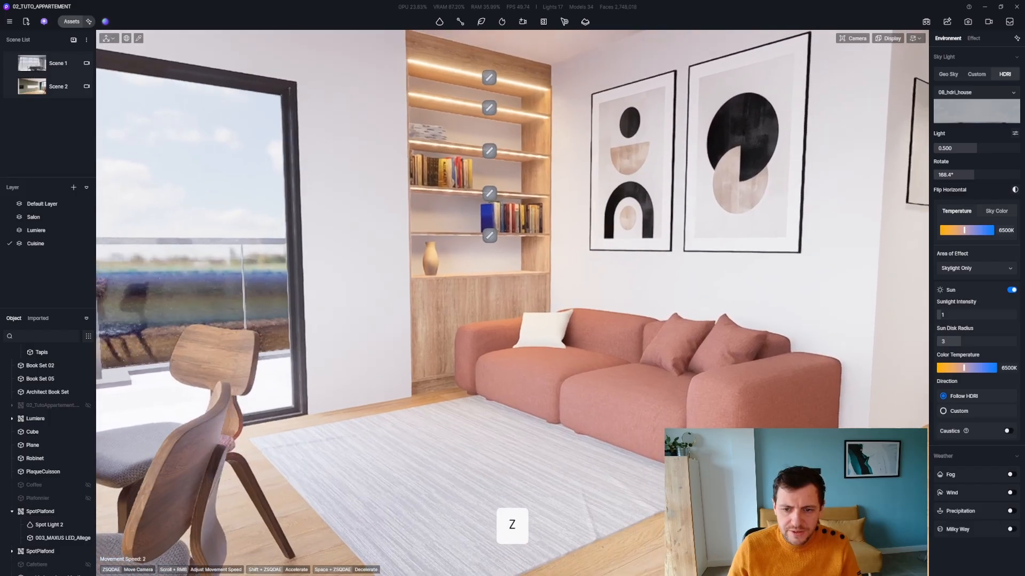
pyautogui.press('a')
pyautogui.press('s')
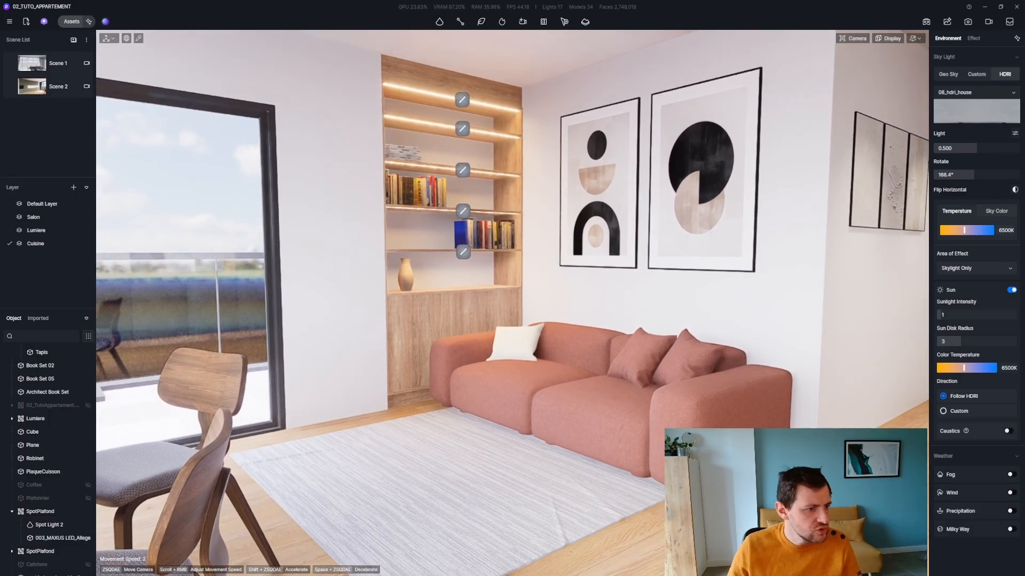
pyautogui.click(63, 20)
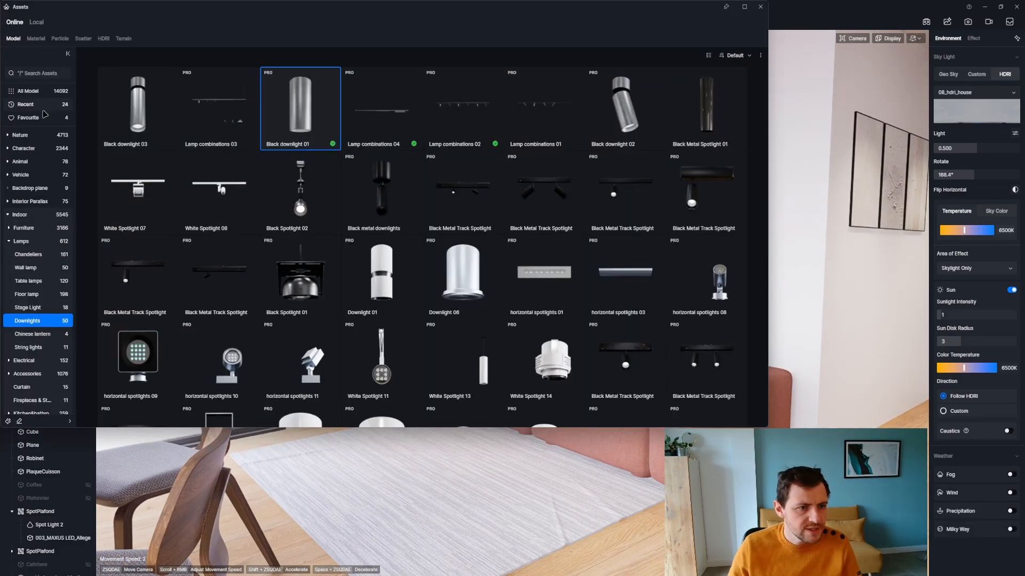
pyautogui.click(24, 228)
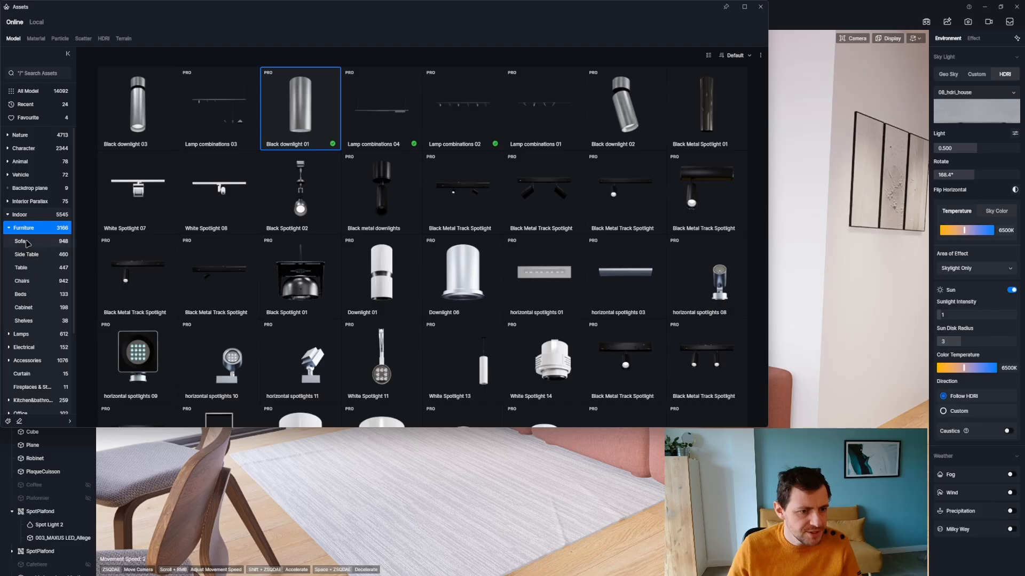
pyautogui.click(27, 254)
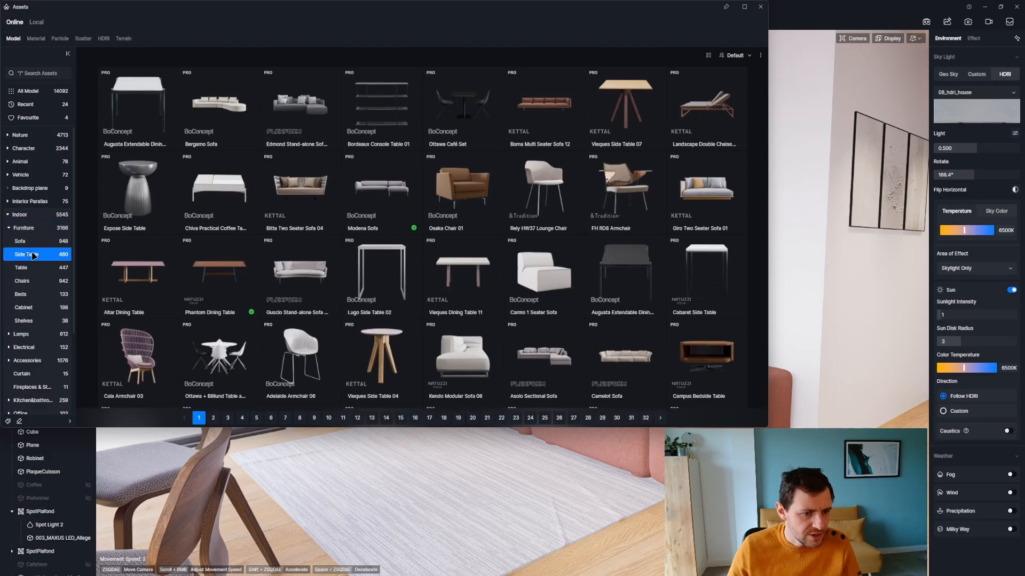
pyautogui.scroll(-3, 488, 261)
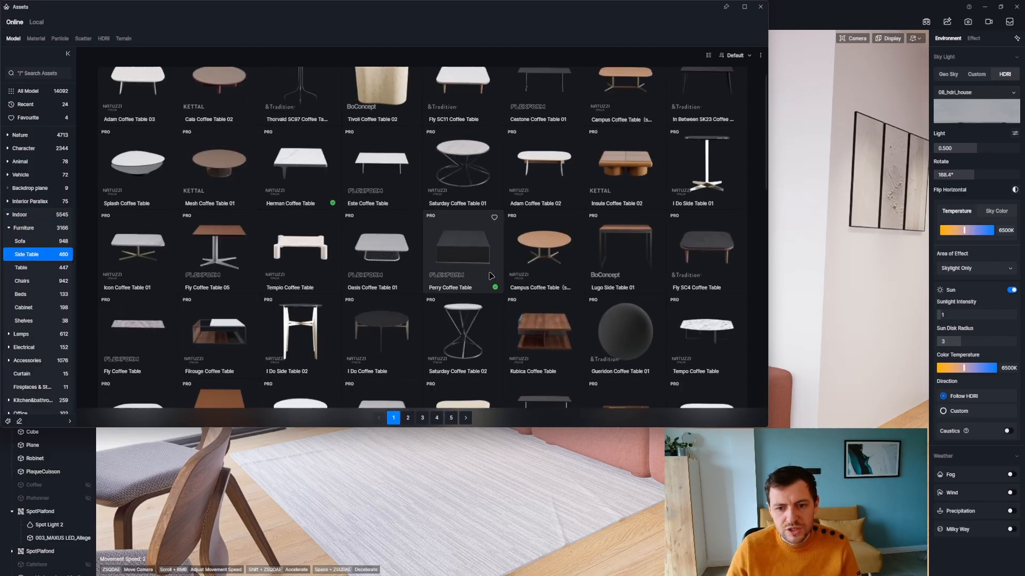
pyautogui.click(726, 266)
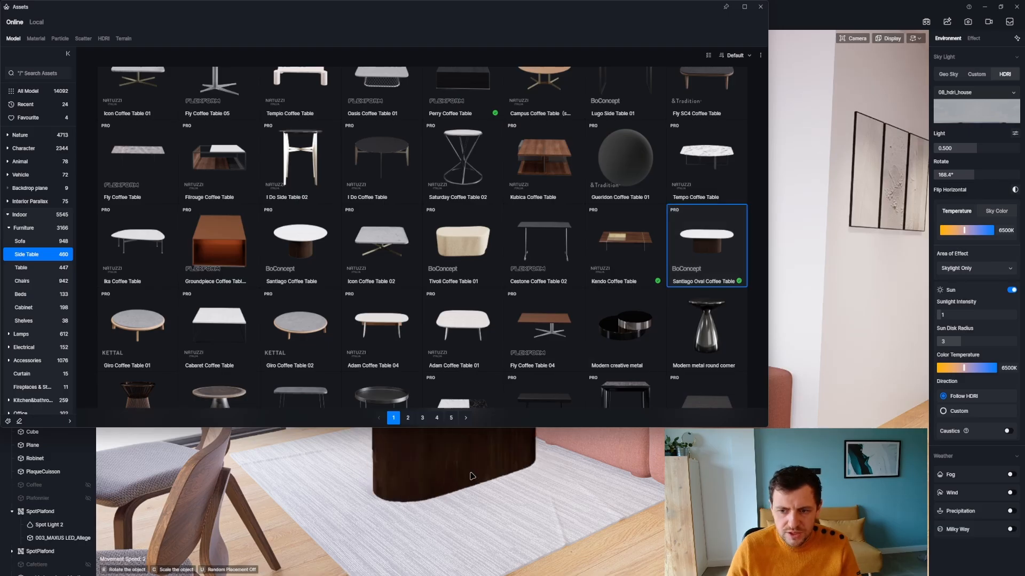
pyautogui.click(500, 477)
pyautogui.click(759, 7)
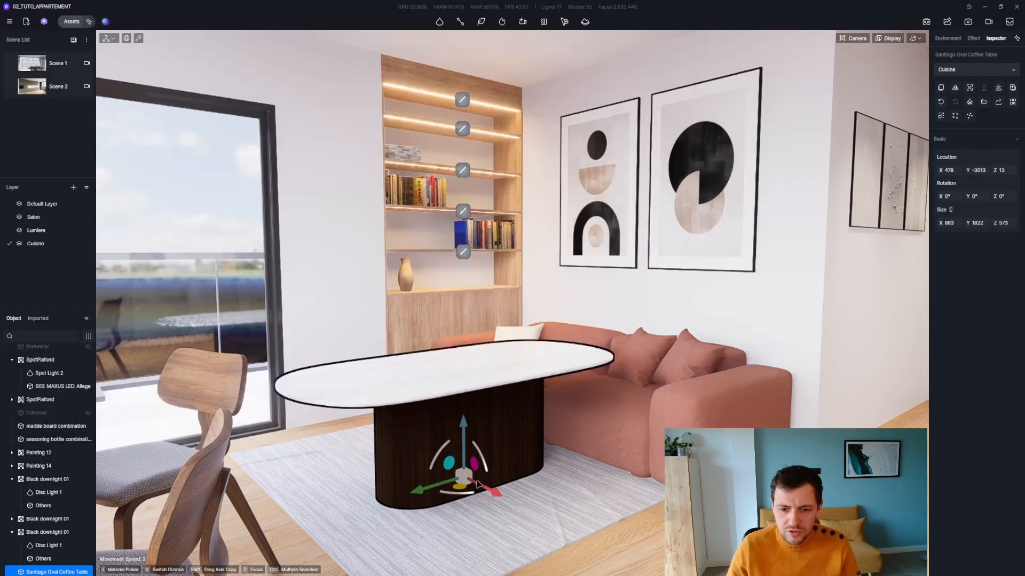
# Step: Rotate the oval coffee table to 90° about Z and scale it uniformly down to about 552 × 1139 × 359
pyautogui.moveTo(457, 498); pyautogui.dragTo(401, 479)
pyautogui.press('v')
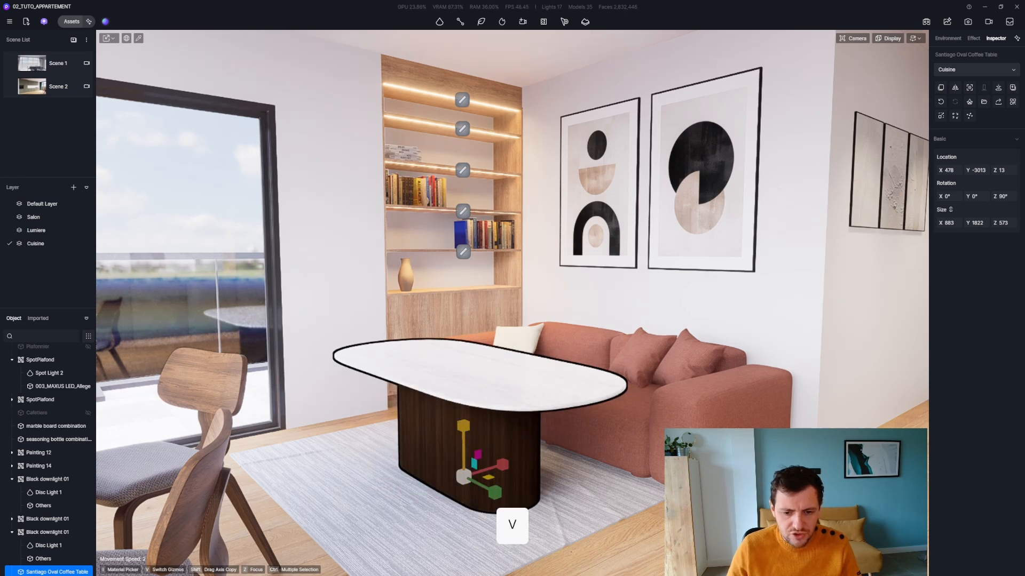
pyautogui.moveTo(463, 475); pyautogui.dragTo(451, 530)
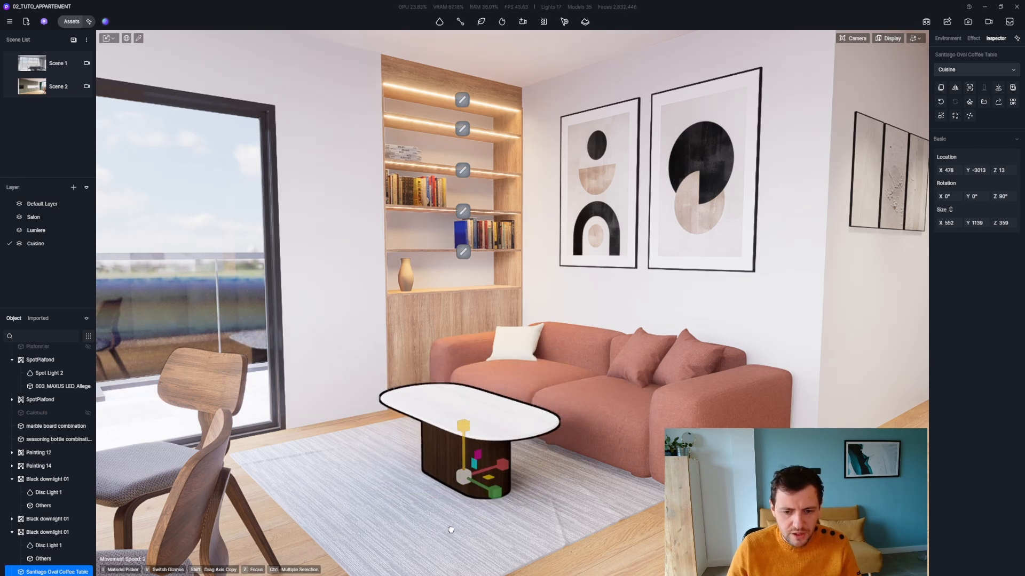
# Step: Copy the wood material from the bookshelf's lower cabinet onto the coffee table's base, then clear the selection
pyautogui.press('i')
pyautogui.click(430, 311)
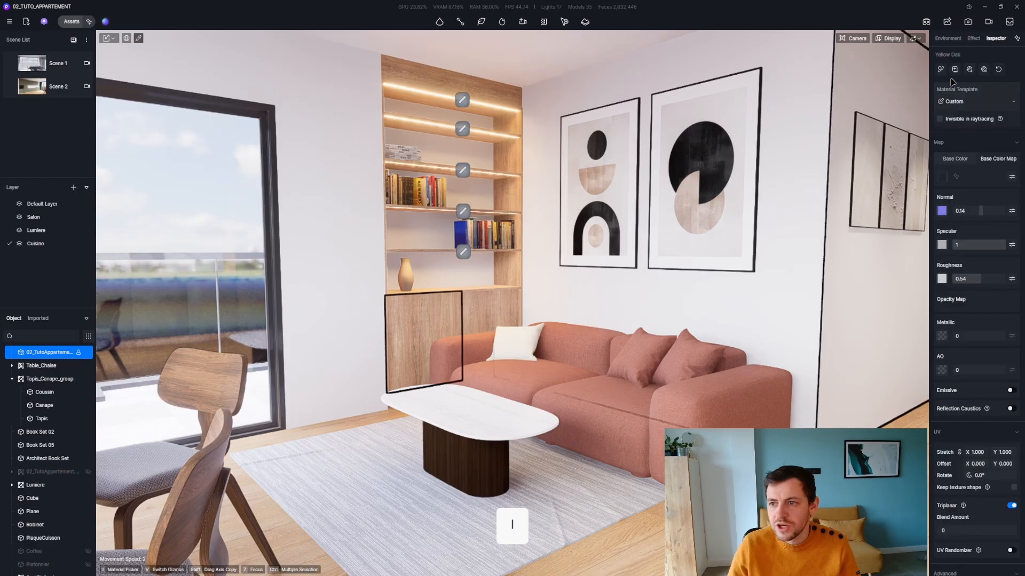
pyautogui.click(469, 460)
pyautogui.press('Escape')
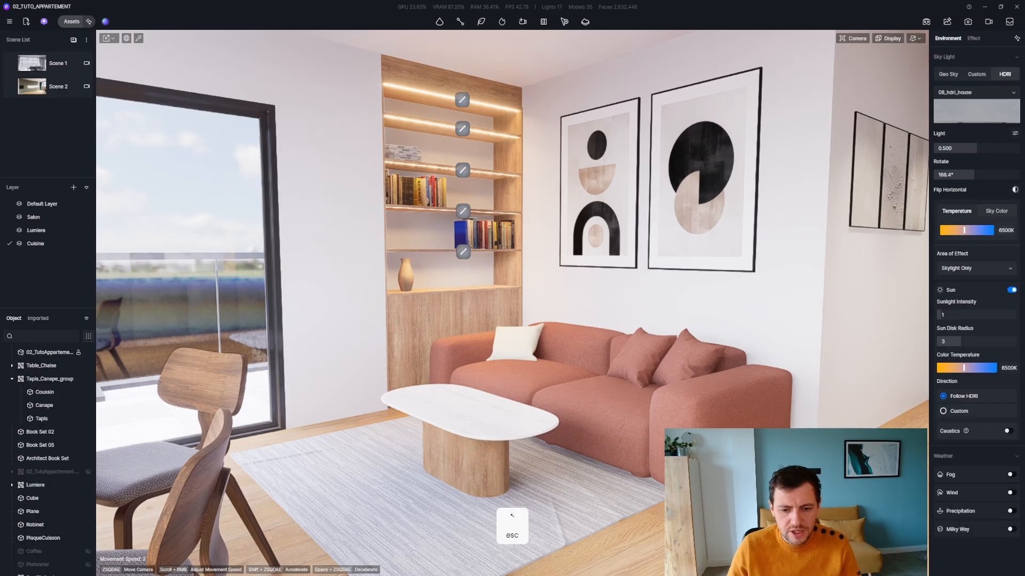
# Step: Look around the living room to check the coffee table's placement relative to the sofa, rug and dining area
pyautogui.moveTo(471, 473); pyautogui.dragTo(490, 439, button='right')
pyautogui.press('s')
pyautogui.press('q')
pyautogui.press('z')
pyautogui.press('d')
pyautogui.press('q')
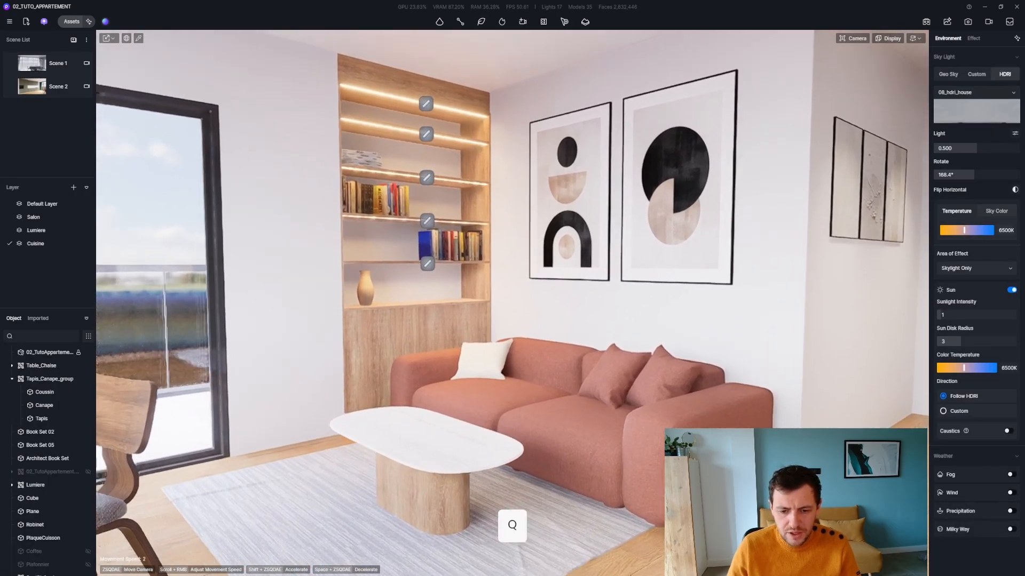
pyautogui.press('d')
pyautogui.press('z')
pyautogui.press('s')
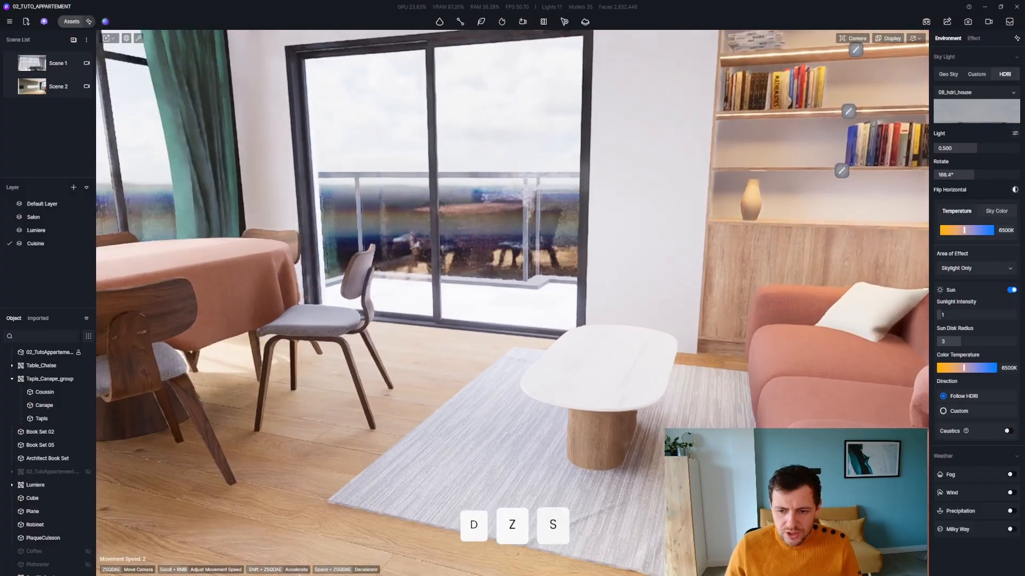
pyautogui.press('q')
# Step: Unhide the Coffee and Cafetiere objects and assign them, together with the oval coffee table, to the Salon layer
pyautogui.scroll(-3, 68, 479)
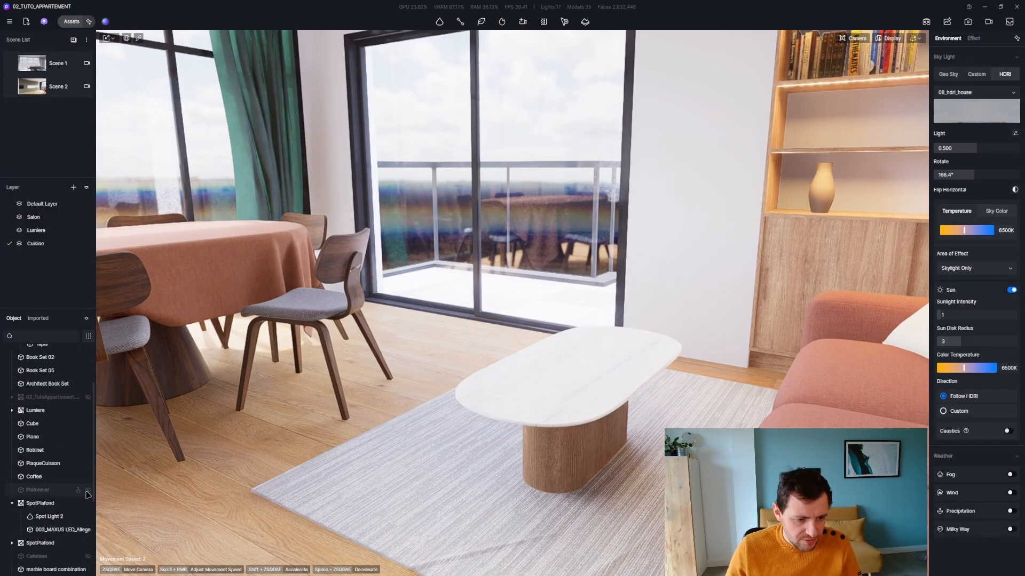
pyautogui.click(35, 478)
pyautogui.keyDown('ctrl'); pyautogui.click(37, 556); pyautogui.keyUp('ctrl')
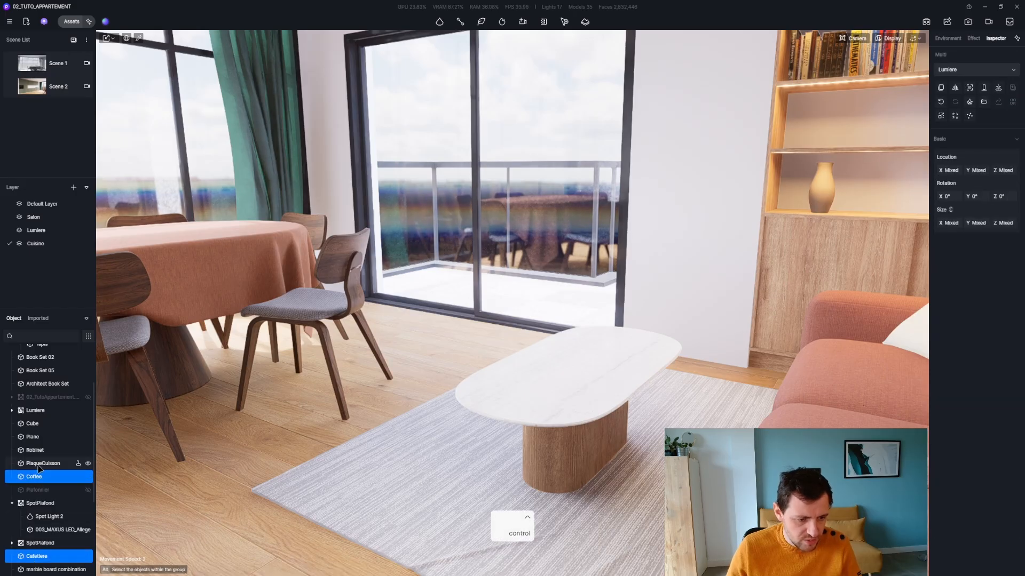
pyautogui.keyDown('ctrl'); pyautogui.click(555, 421); pyautogui.keyUp('ctrl')
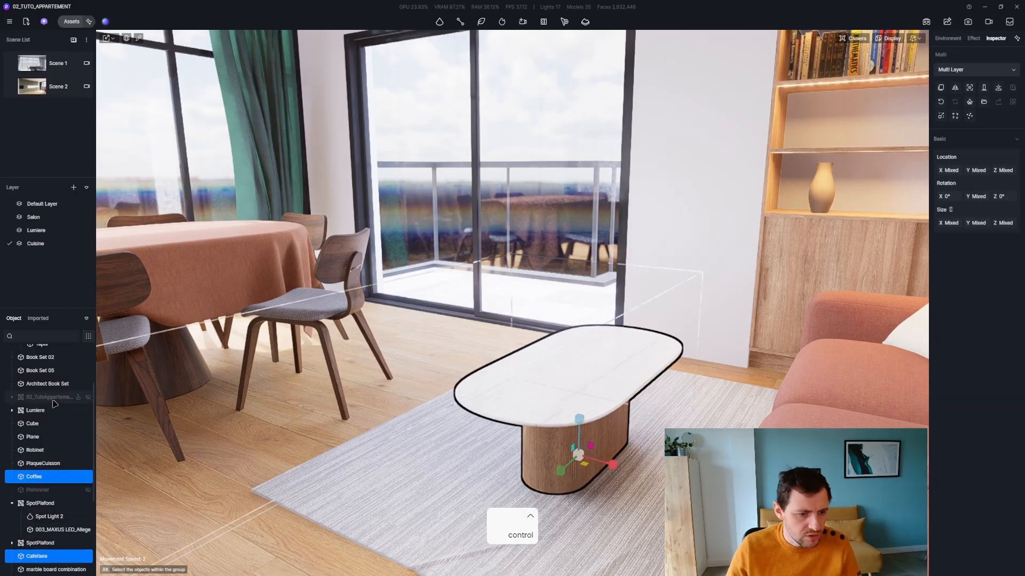
pyautogui.moveTo(44, 480); pyautogui.dragTo(34, 219)
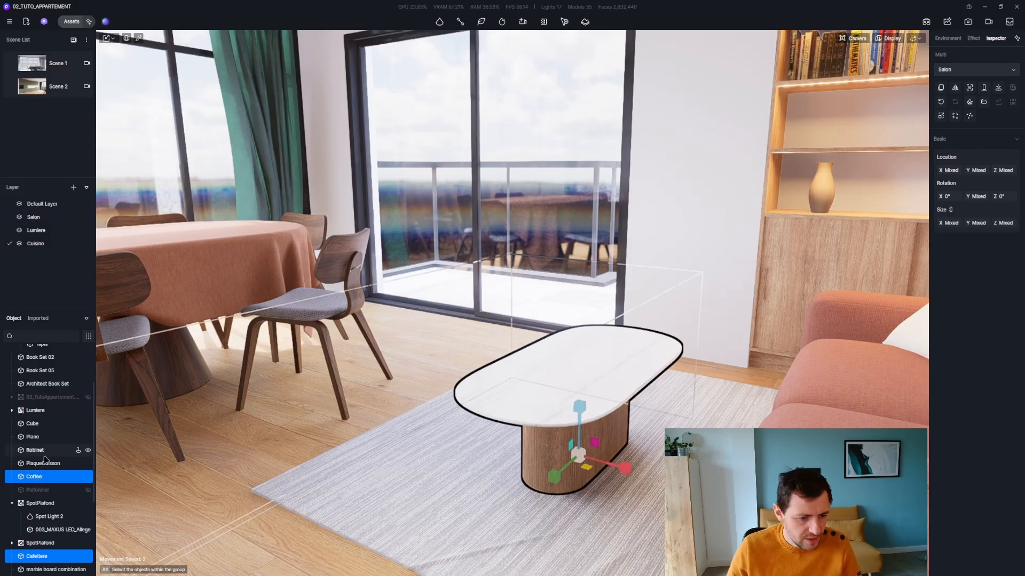
# Step: Move the Coffee cup and the Cafetiere from beside the kitchen units onto the coffee table's marble top
pyautogui.doubleClick(44, 480)
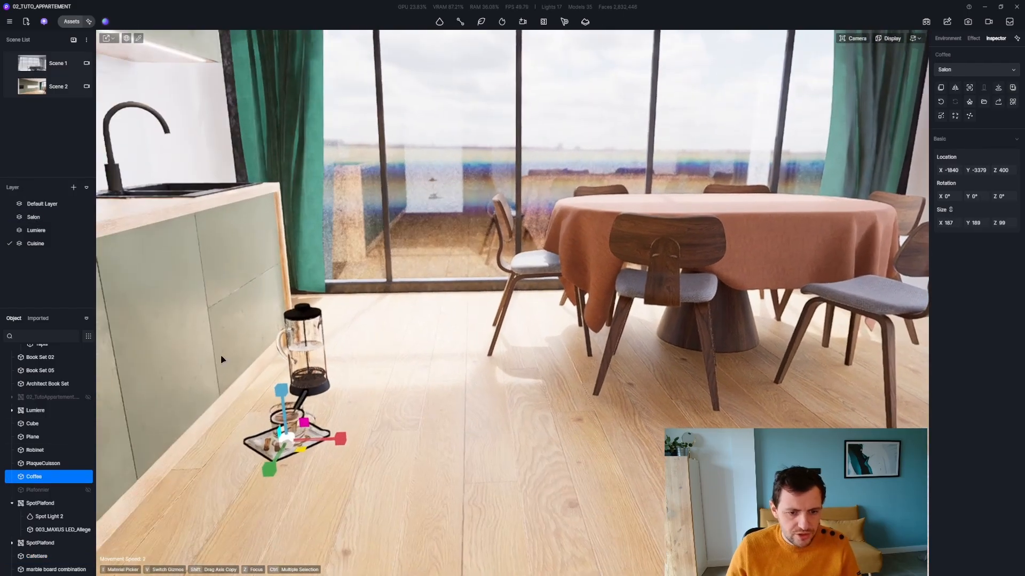
pyautogui.press('v')
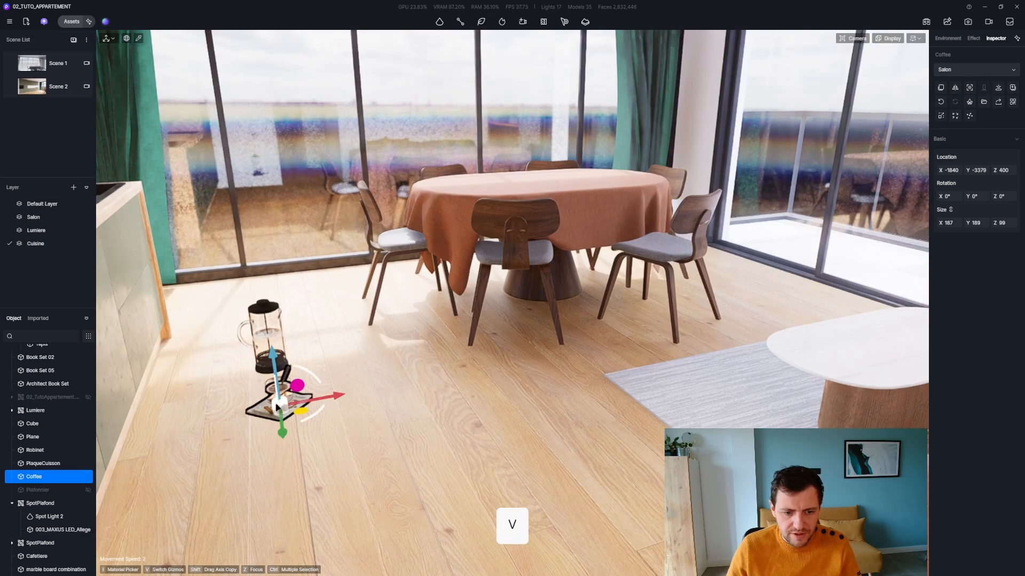
pyautogui.moveTo(274, 413); pyautogui.dragTo(846, 349)
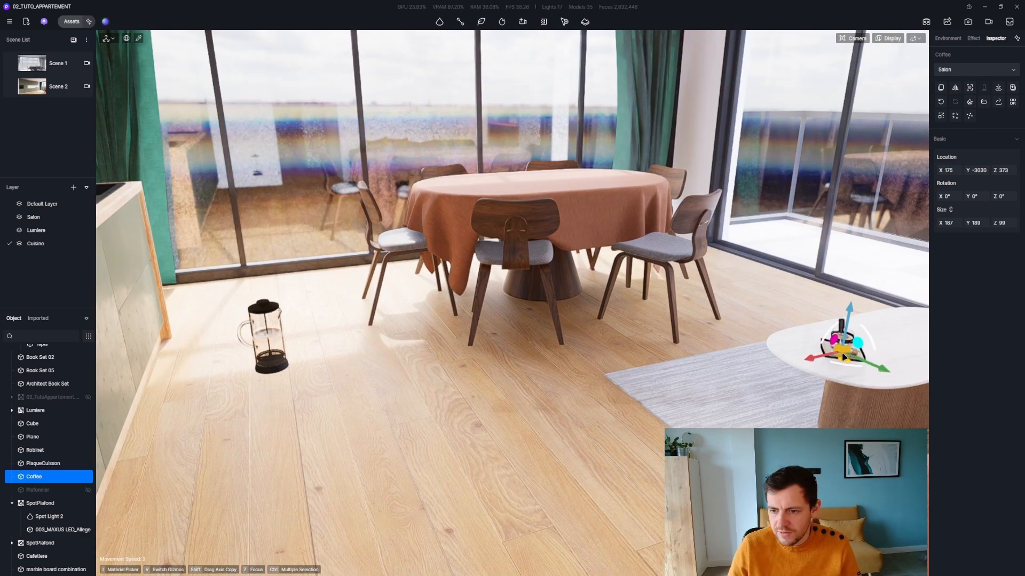
pyautogui.click(285, 347)
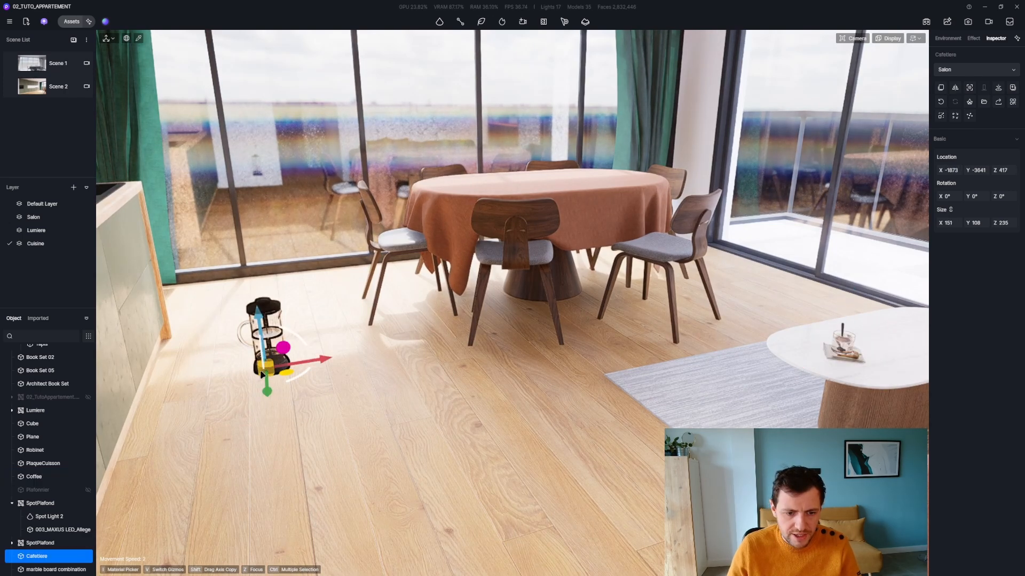
pyautogui.moveTo(262, 375); pyautogui.dragTo(872, 320)
# Step: Pick the coffee liquid's material in the glass cup and set its base colour to a dark brown, about H 23, S 58, V 27
pyautogui.press('z')
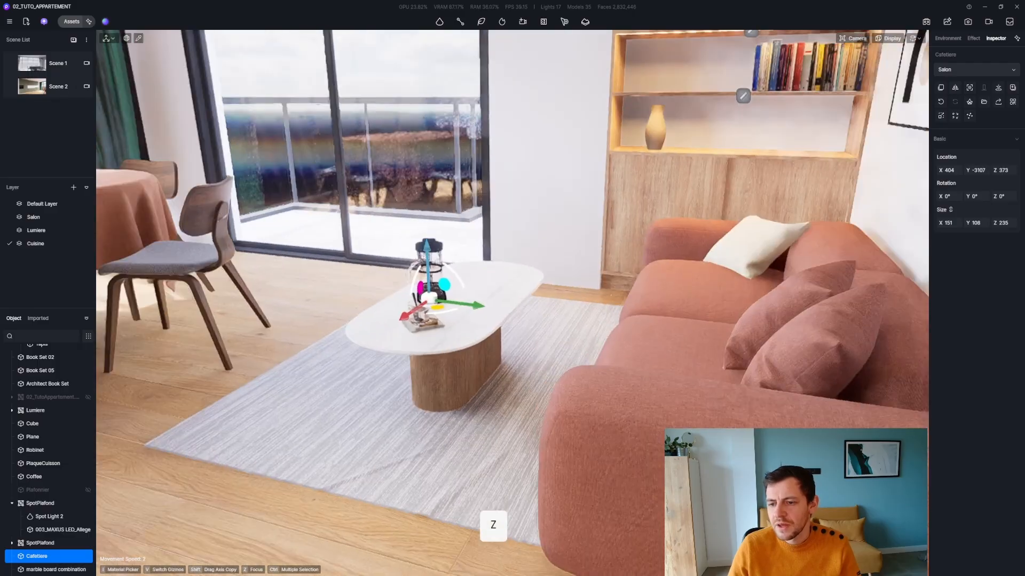
pyautogui.press('q')
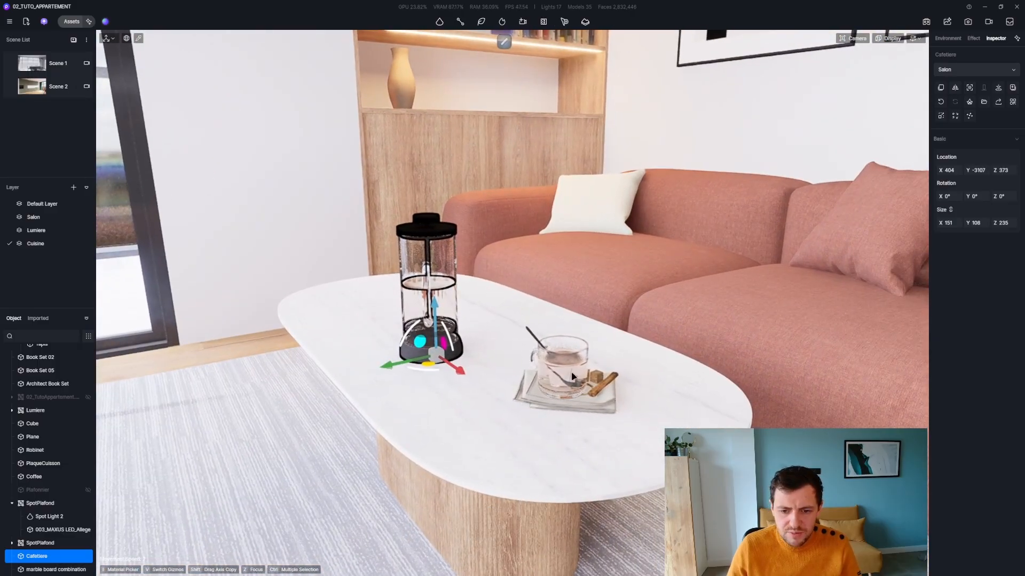
pyautogui.press('z')
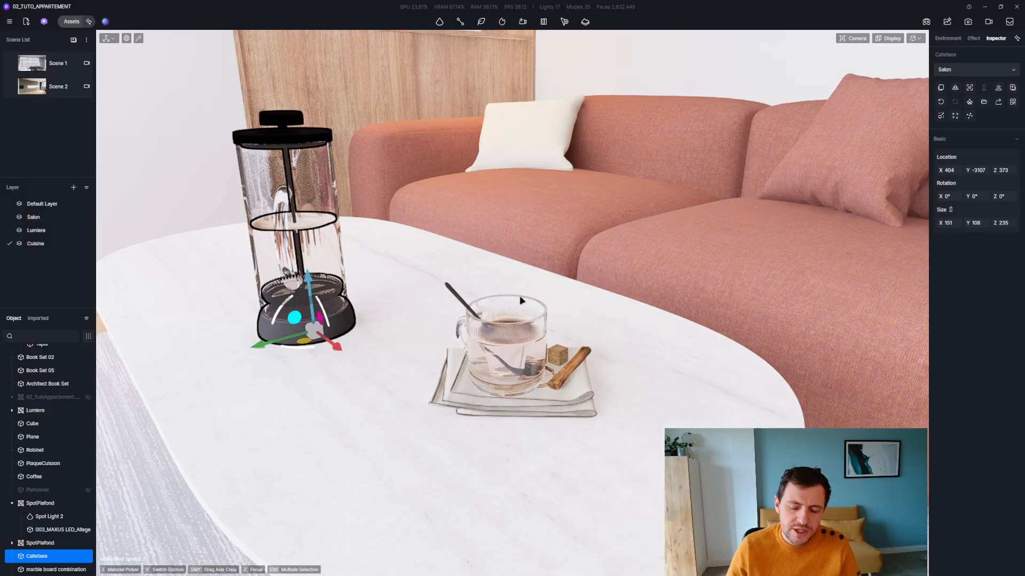
pyautogui.click(511, 341)
pyautogui.press('i')
pyautogui.click(498, 335)
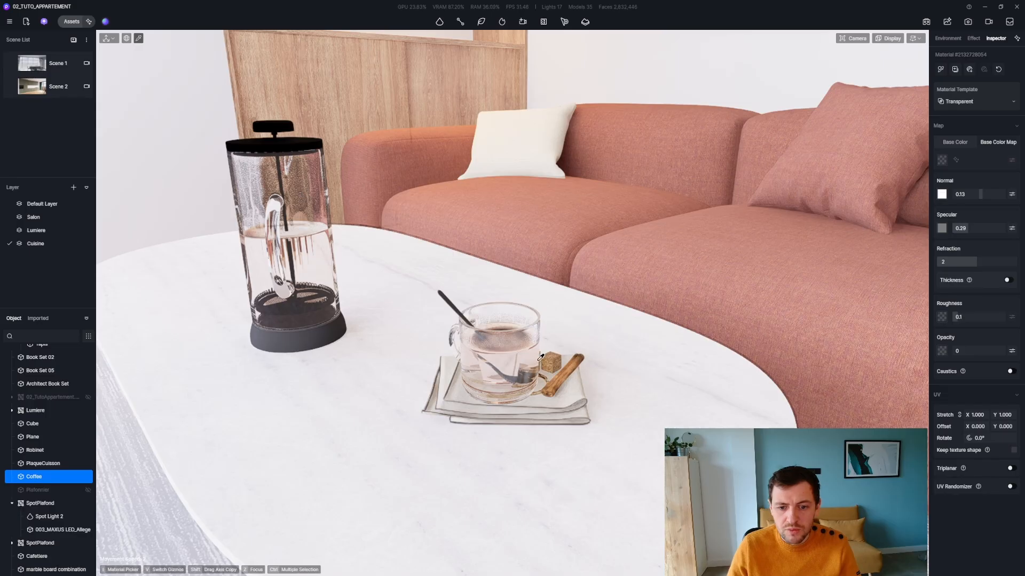
pyautogui.press('z')
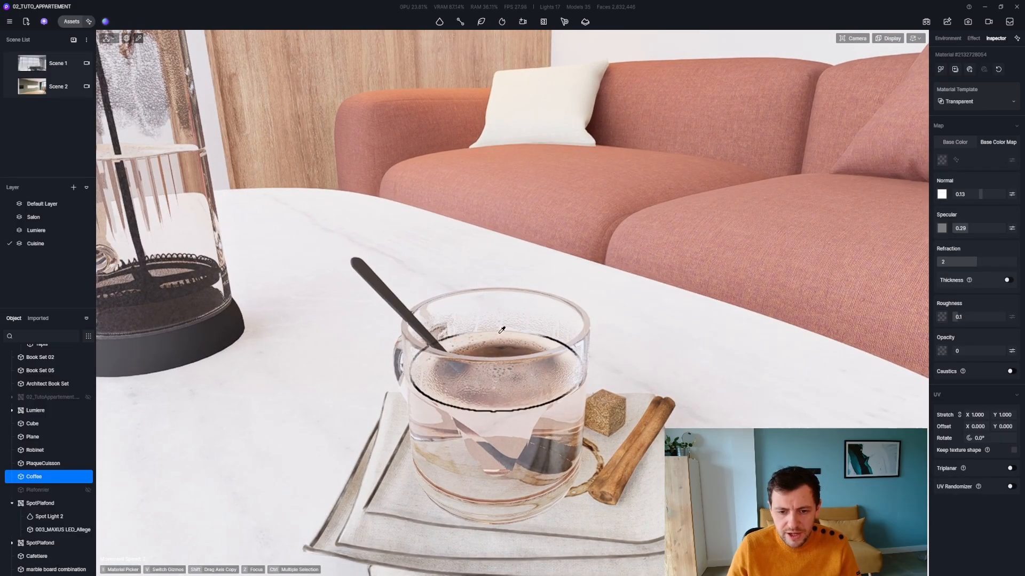
pyautogui.keyDown('alt'); pyautogui.click(492, 426); pyautogui.keyUp('alt')
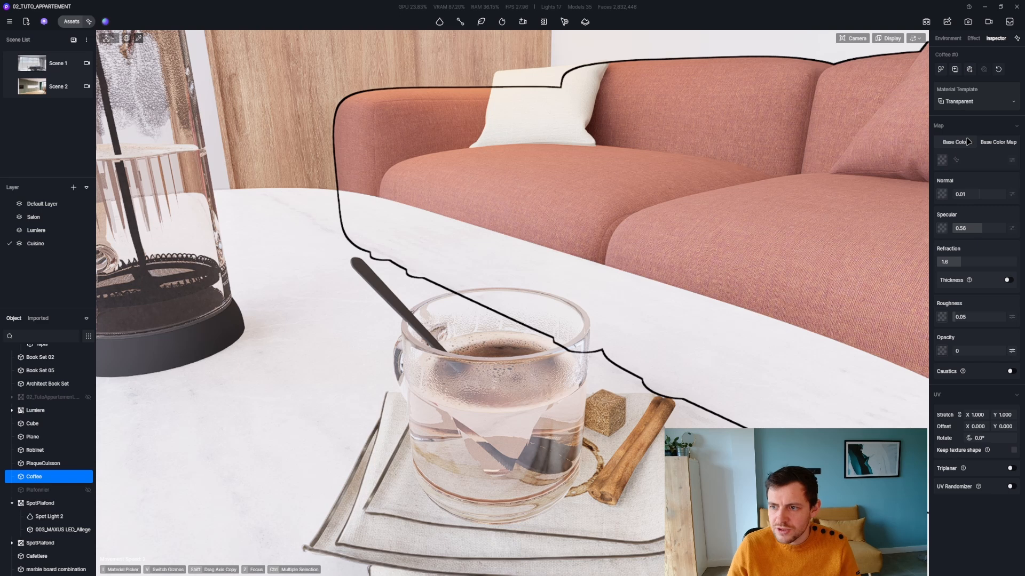
pyautogui.click(942, 160)
pyautogui.moveTo(977, 208); pyautogui.dragTo(989, 222)
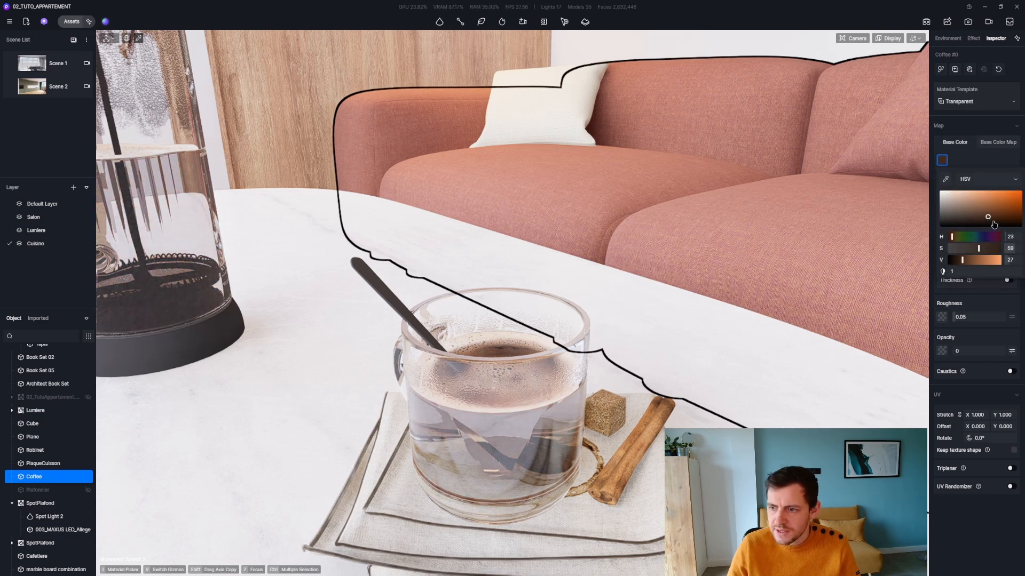
pyautogui.press('Escape')
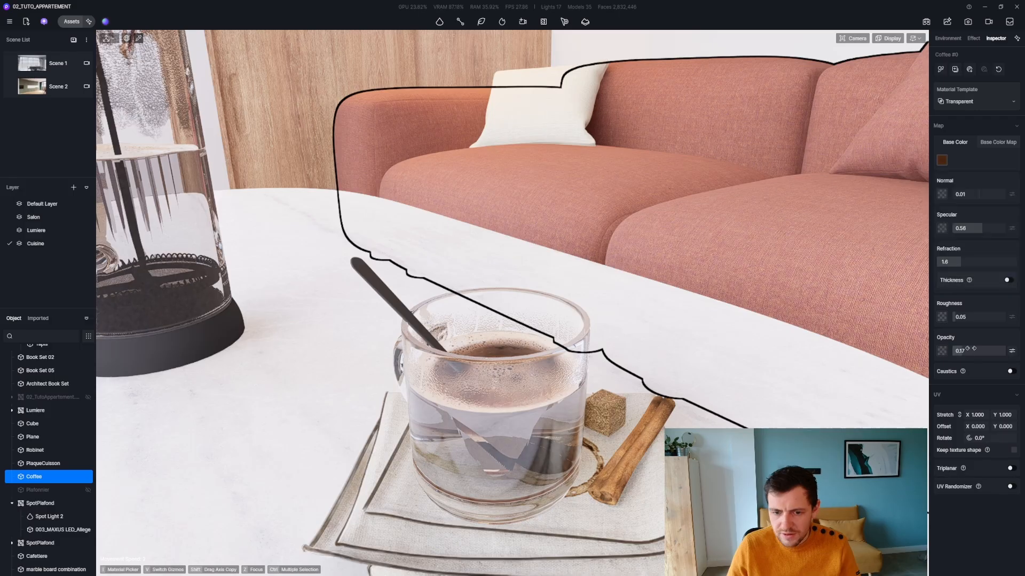
# Step: Set the coffee liquid material's opacity to 0.92 and its refraction to 1.52
pyautogui.moveTo(1000, 348); pyautogui.dragTo(1011, 348)
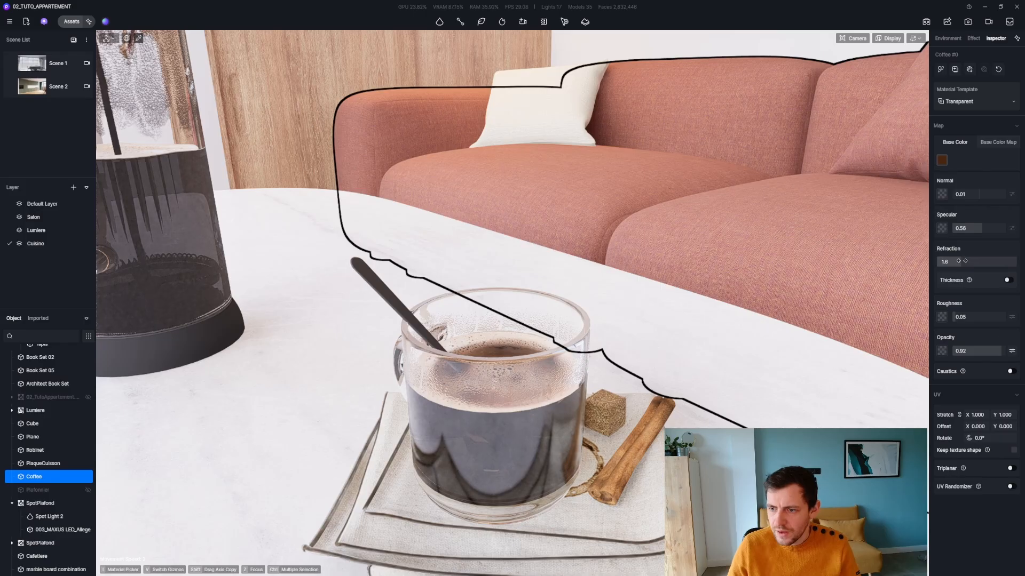
pyautogui.click(956, 264)
pyautogui.write('1')
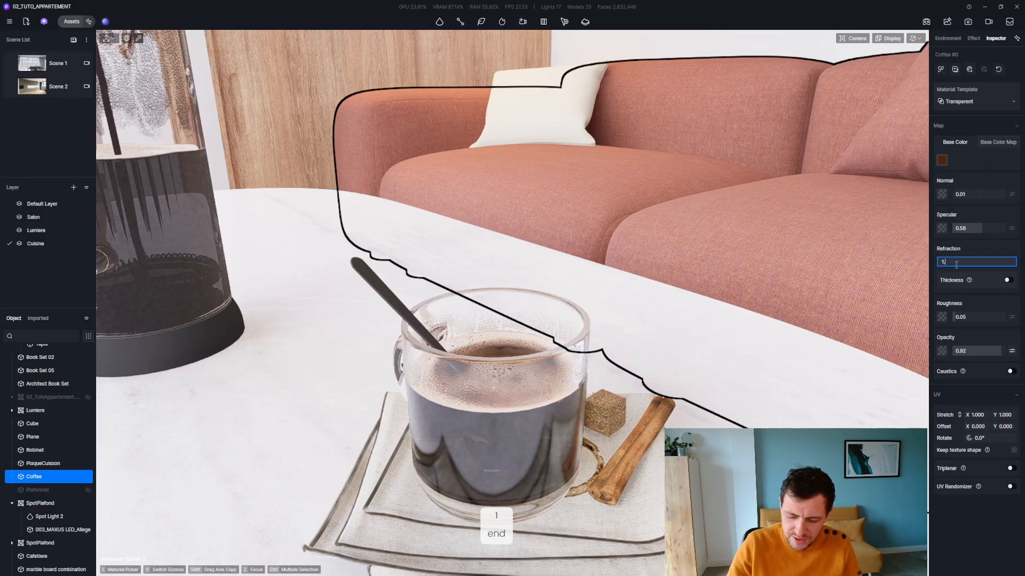
pyautogui.write('.52')
pyautogui.press('Return')
# Step: Deselect the coffee material and examine the cafetiere and the cup on the coffee table
pyautogui.press('s')
pyautogui.press('q')
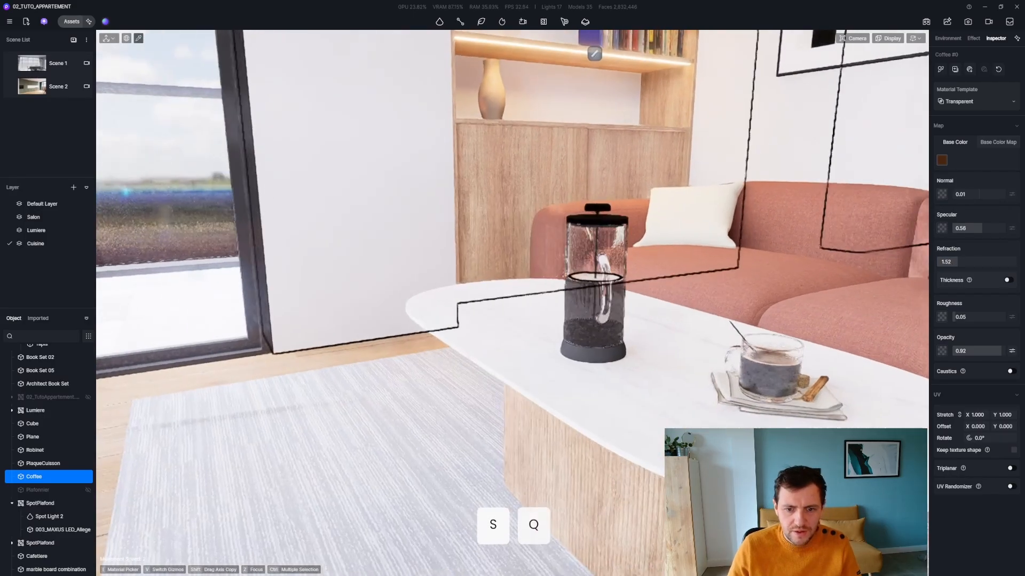
pyautogui.press('d')
pyautogui.press('Escape')
pyautogui.press('q')
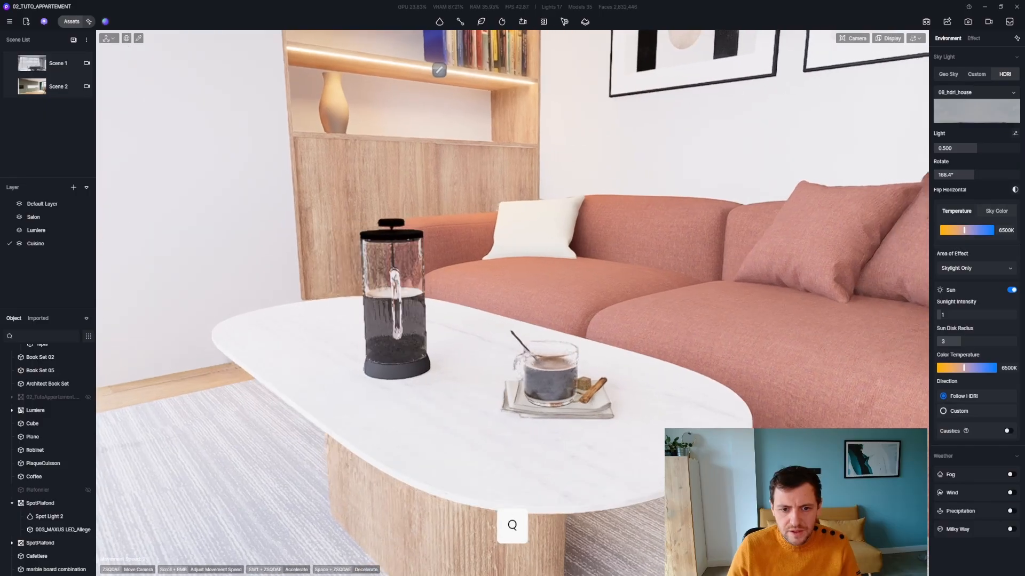
pyautogui.press('z')
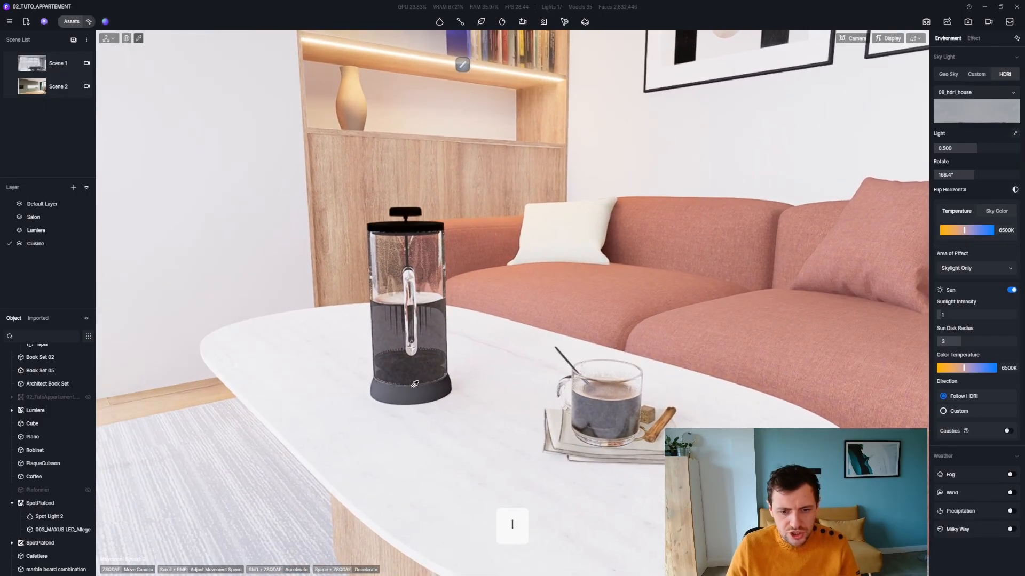
# Step: Inspect the material of the cafetiere's dark base and examine the cafetiere and cup on the coffee table
pyautogui.click(414, 384)
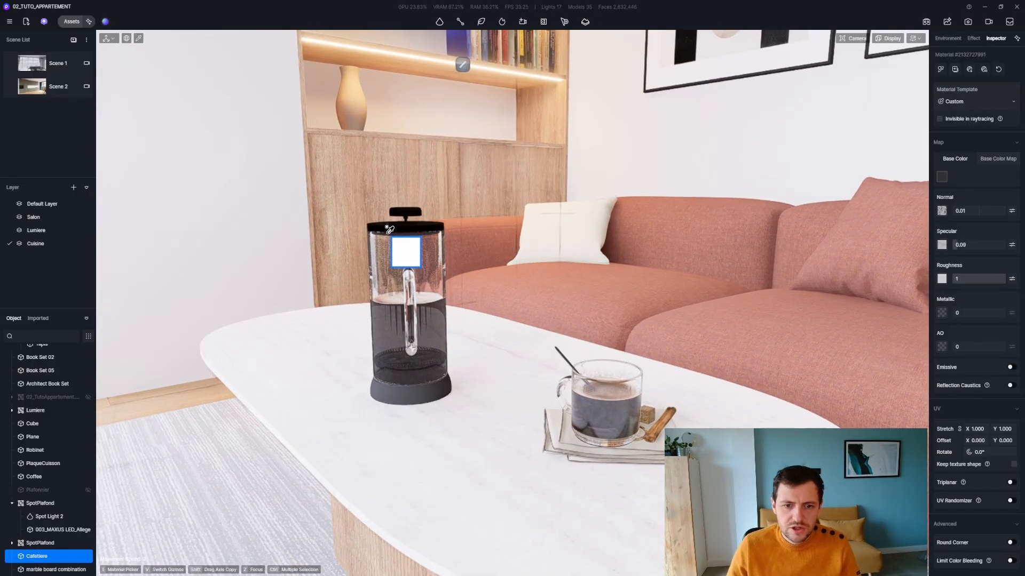
pyautogui.press('Escape')
pyautogui.press('q')
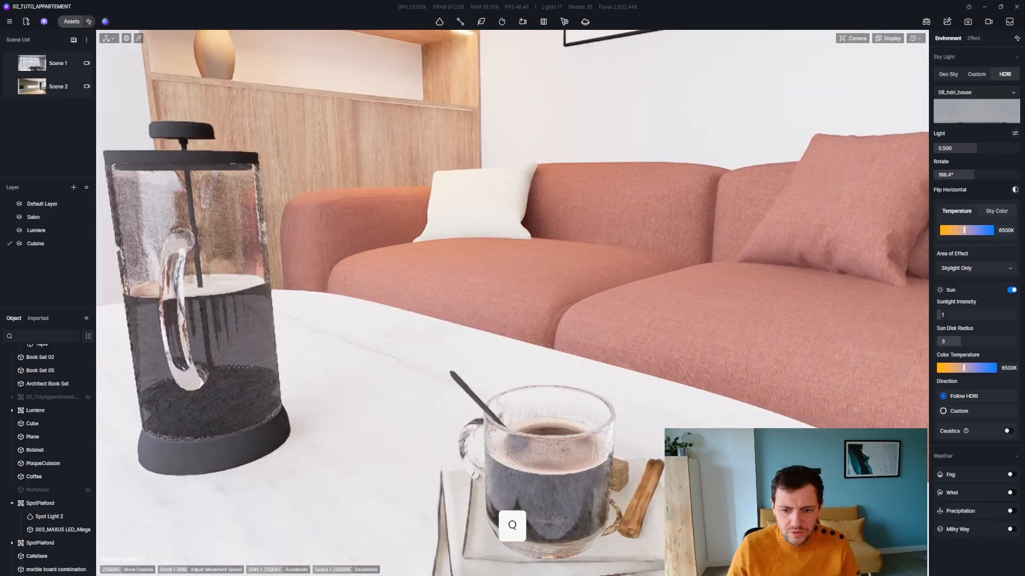
pyautogui.press('e')
pyautogui.press('a')
pyautogui.press('s')
pyautogui.press('d')
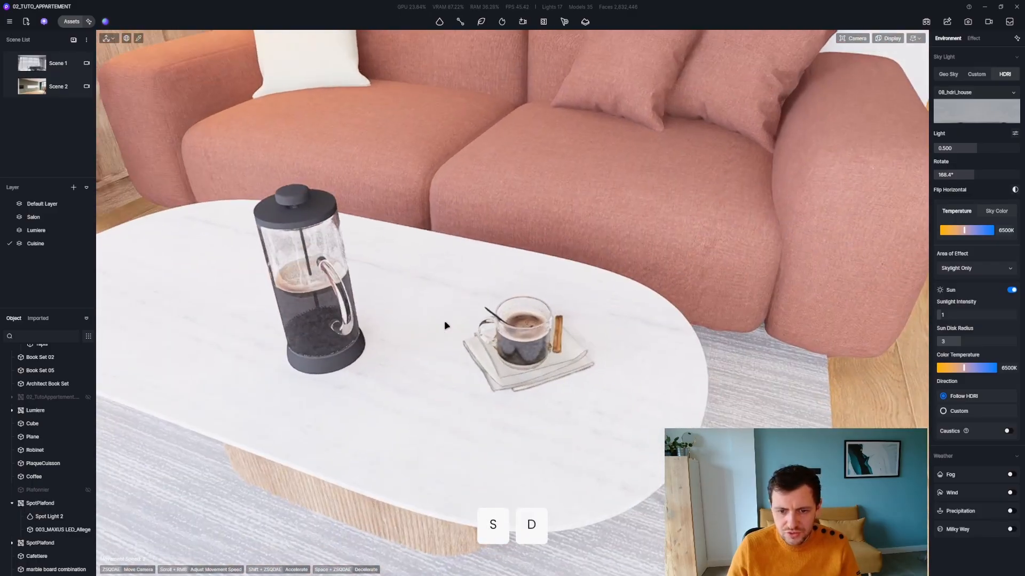
# Step: Shift the coffee cup toward the sofa side of the tabletop and move the cafetiere closer to it
pyautogui.click(526, 334)
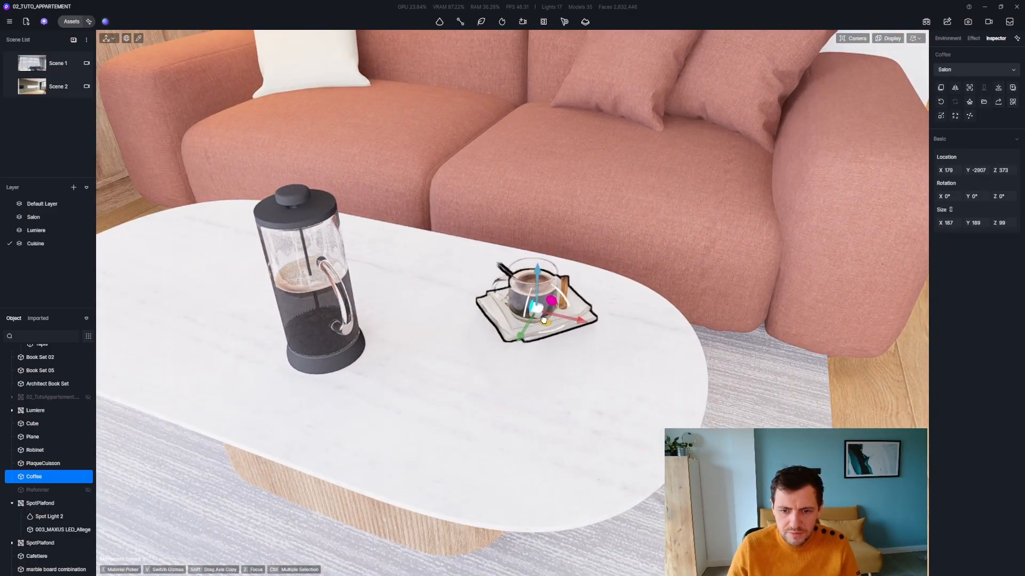
pyautogui.click(323, 314)
pyautogui.moveTo(341, 369); pyautogui.dragTo(457, 401)
pyautogui.press('d')
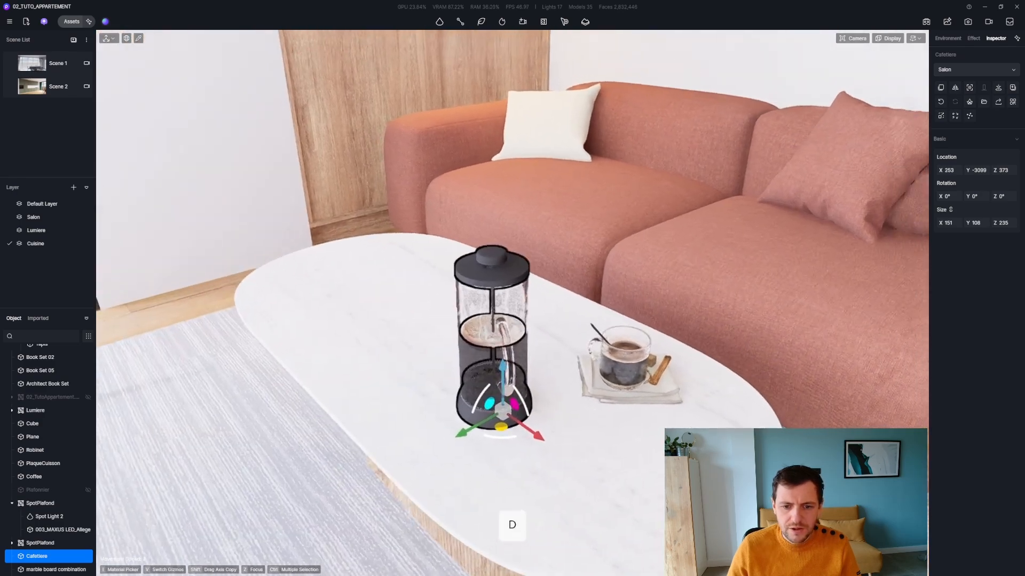
pyautogui.press('q')
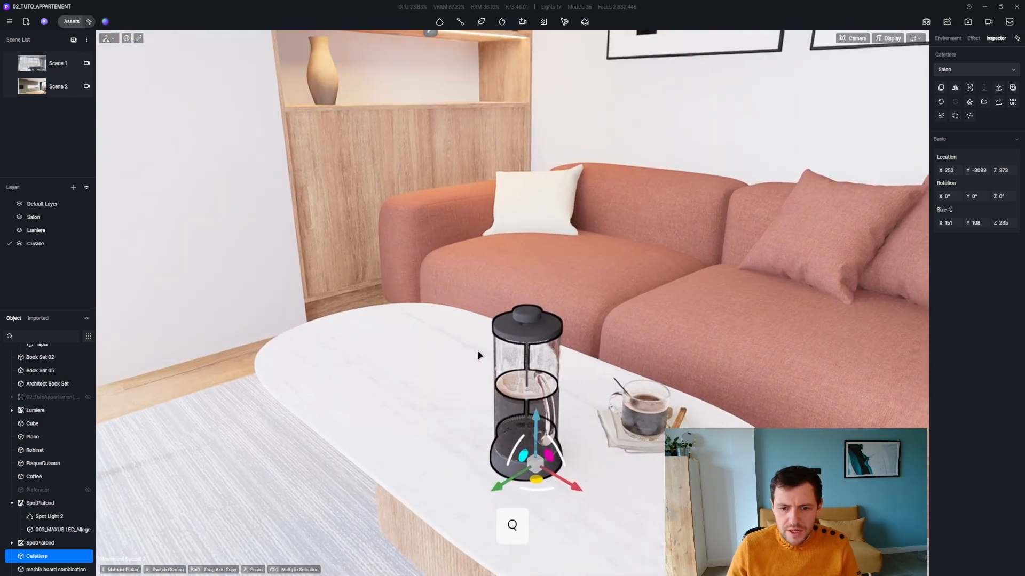
# Step: Place the Books 08 model from the library's indoor accessories on the coffee table beside the cafetiere
pyautogui.click(72, 23)
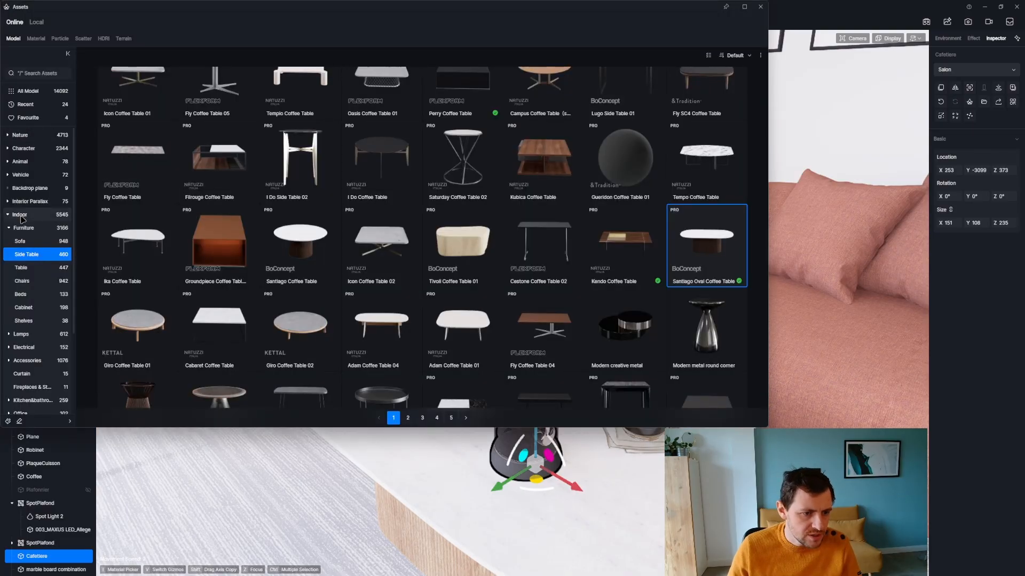
pyautogui.click(28, 361)
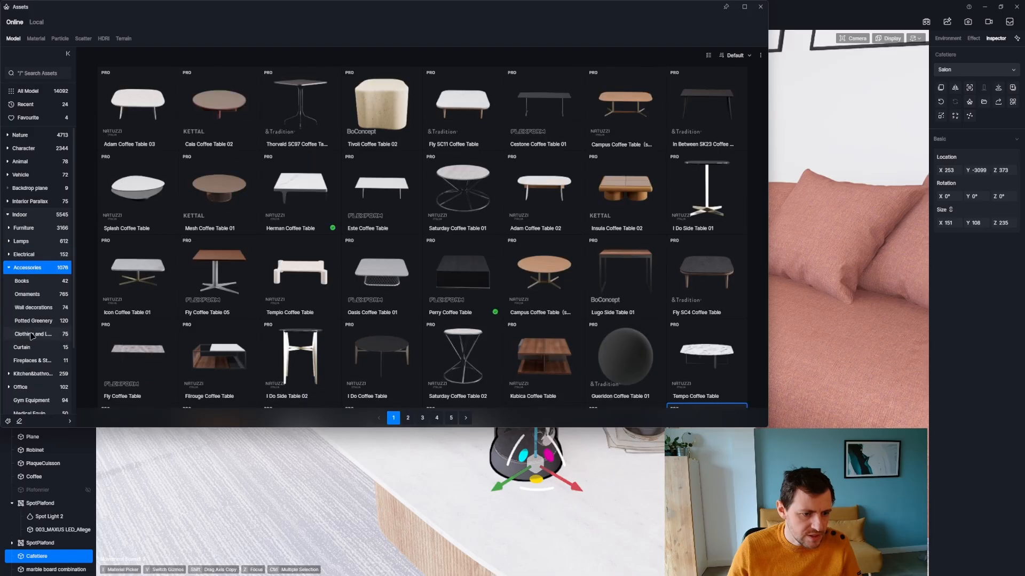
pyautogui.click(25, 281)
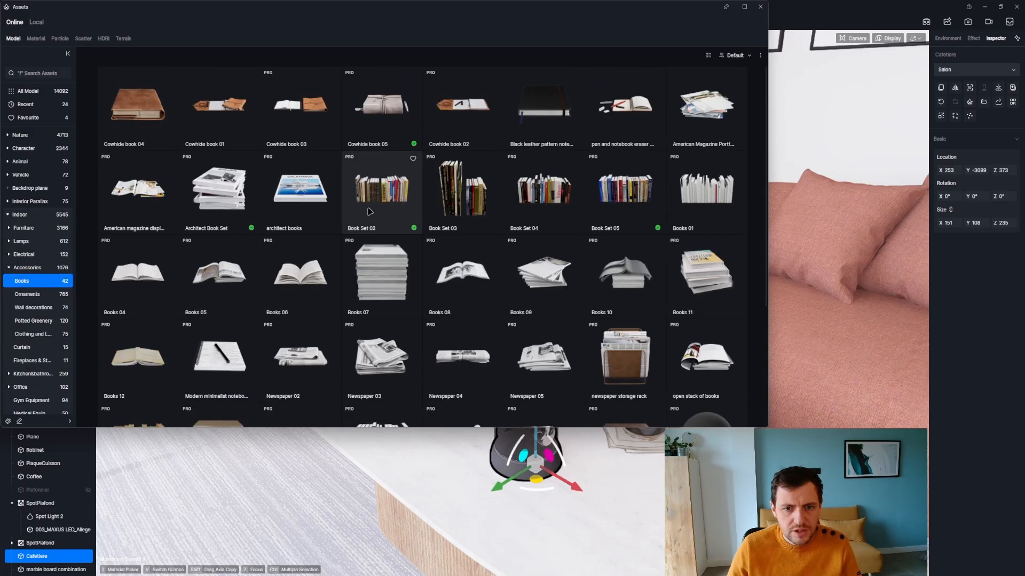
pyautogui.click(455, 299)
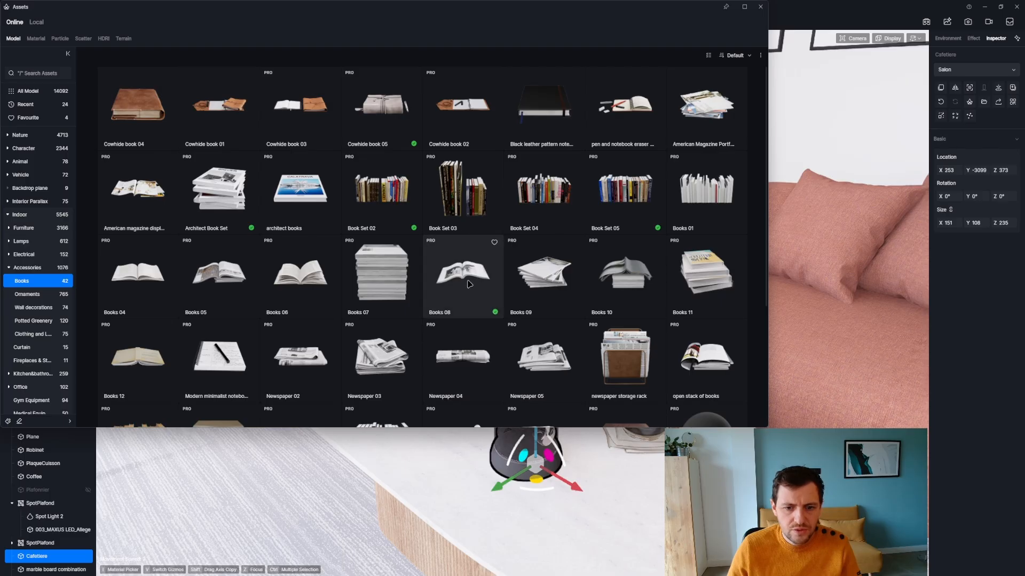
pyautogui.click(460, 288)
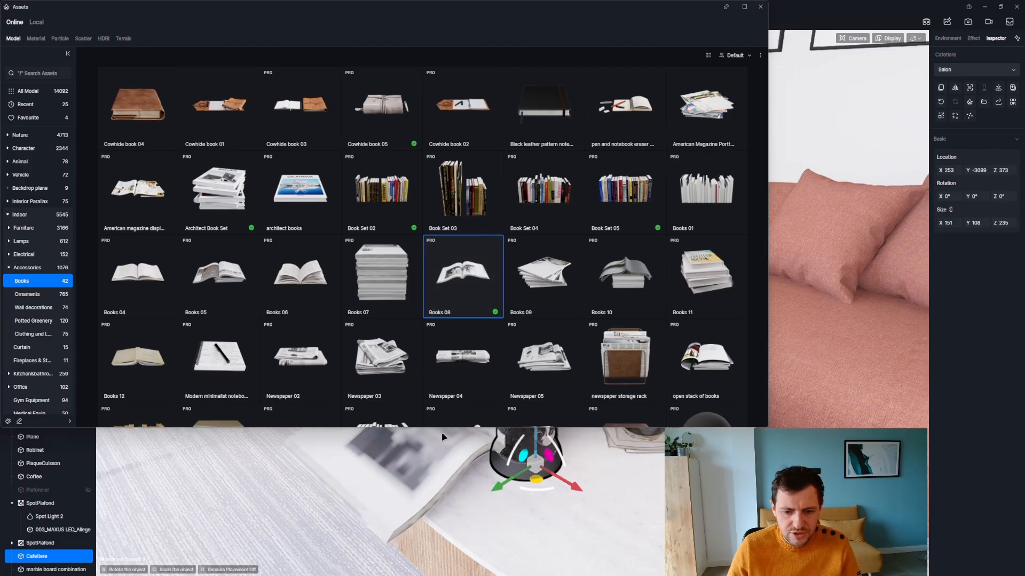
pyautogui.click(438, 451)
pyautogui.click(760, 7)
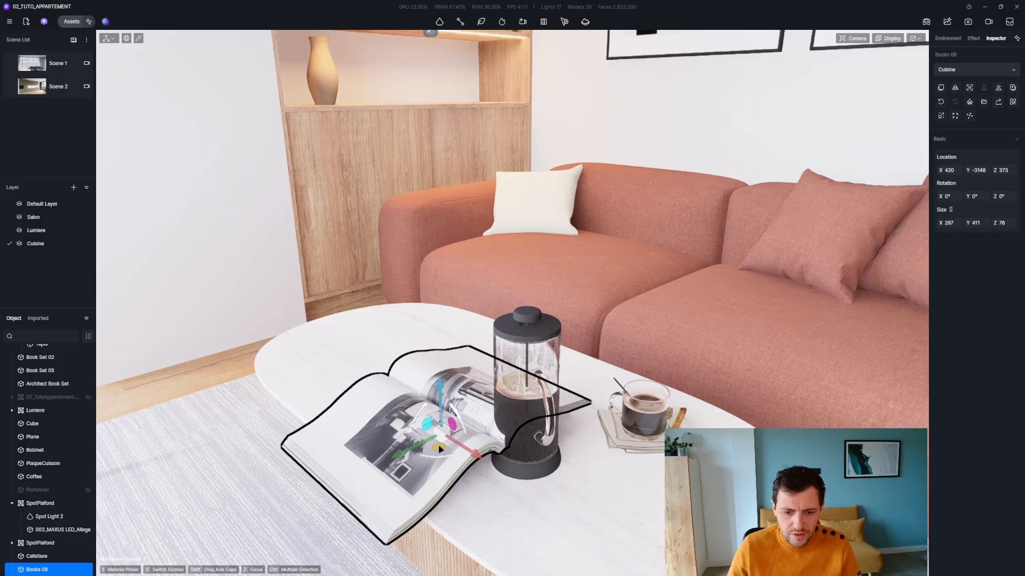
# Step: Rotate the open book 90° about Z, move it toward the table end away from the cafetiere, and tilt it 8° about X
pyautogui.moveTo(434, 458); pyautogui.dragTo(377, 436)
pyautogui.moveTo(377, 437); pyautogui.dragTo(471, 446, button='right')
pyautogui.press('q')
pyautogui.press('e')
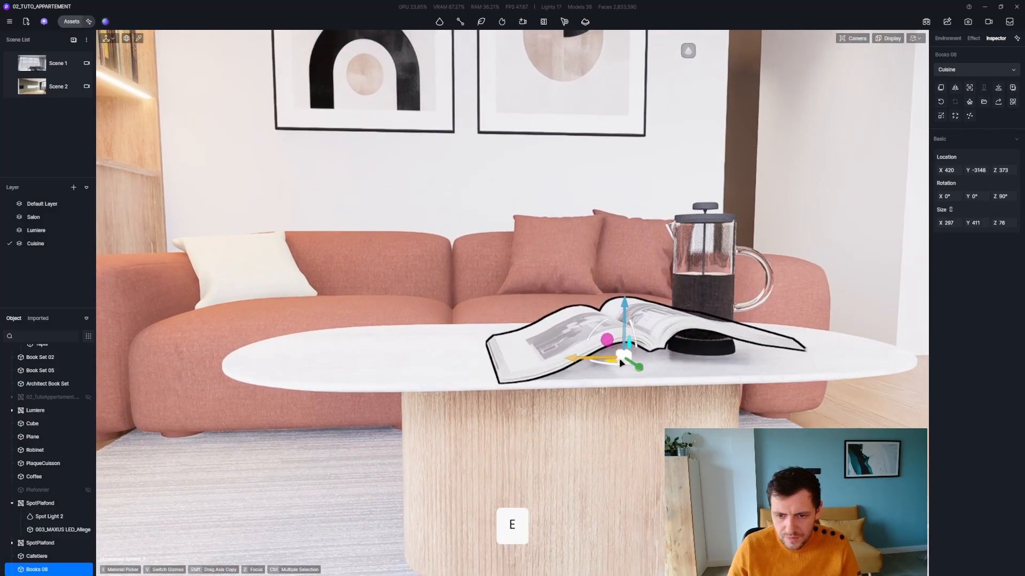
pyautogui.moveTo(622, 356); pyautogui.dragTo(448, 353)
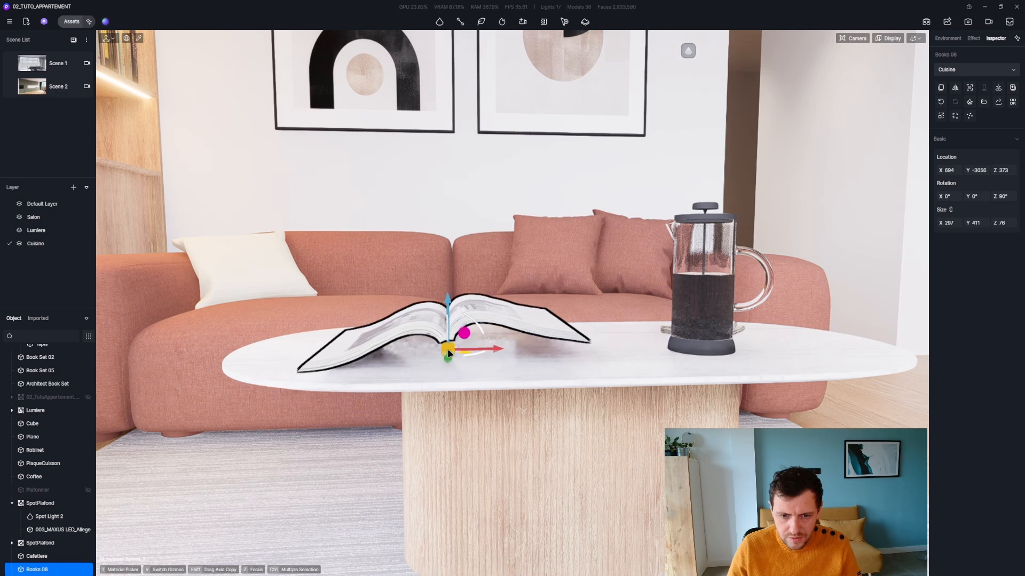
pyautogui.moveTo(473, 319); pyautogui.dragTo(449, 307)
pyautogui.press('d')
pyautogui.press('z')
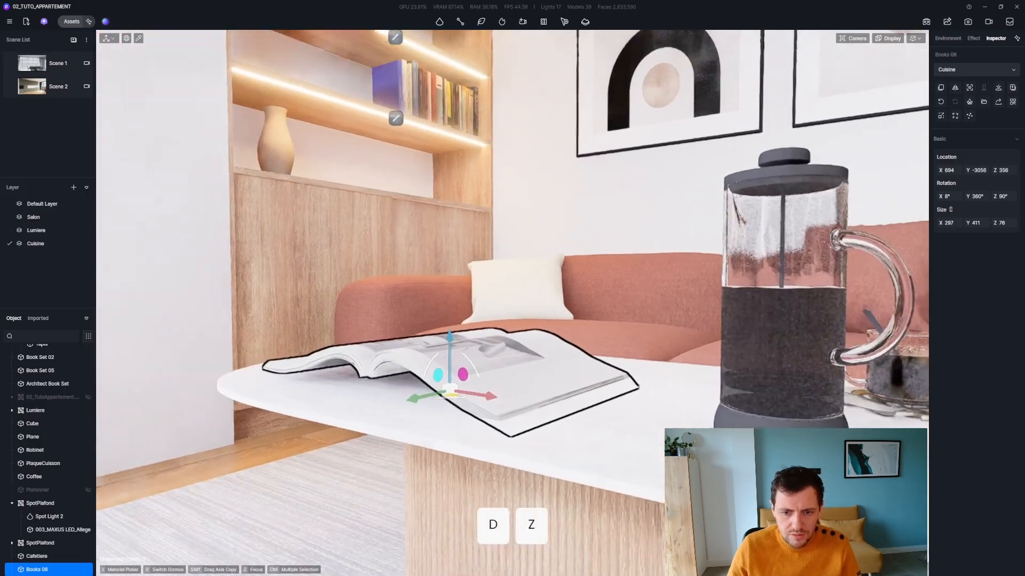
# Step: Delete the open book from the coffee table
pyautogui.press('a')
pyautogui.press('s')
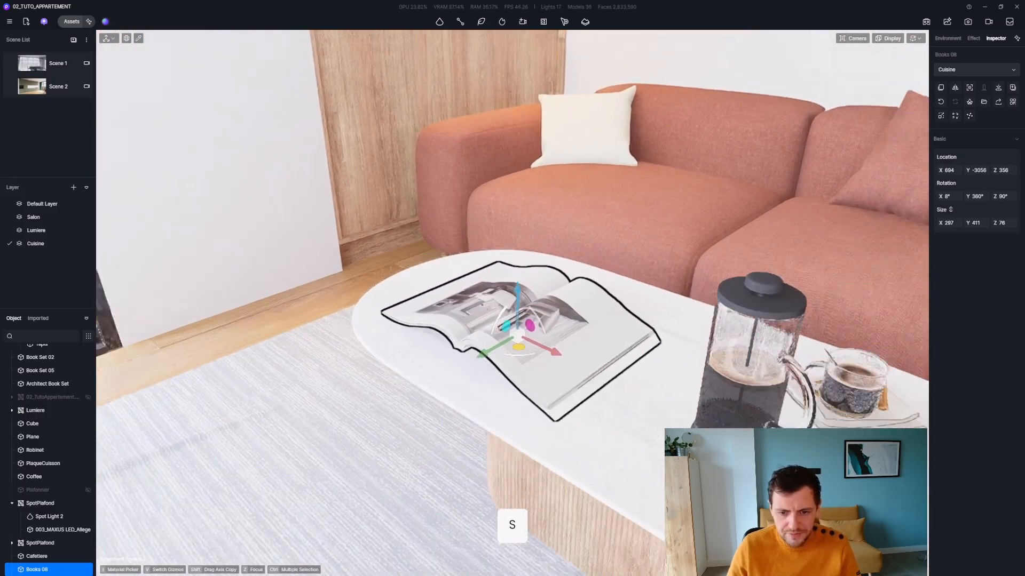
pyautogui.press('Delete')
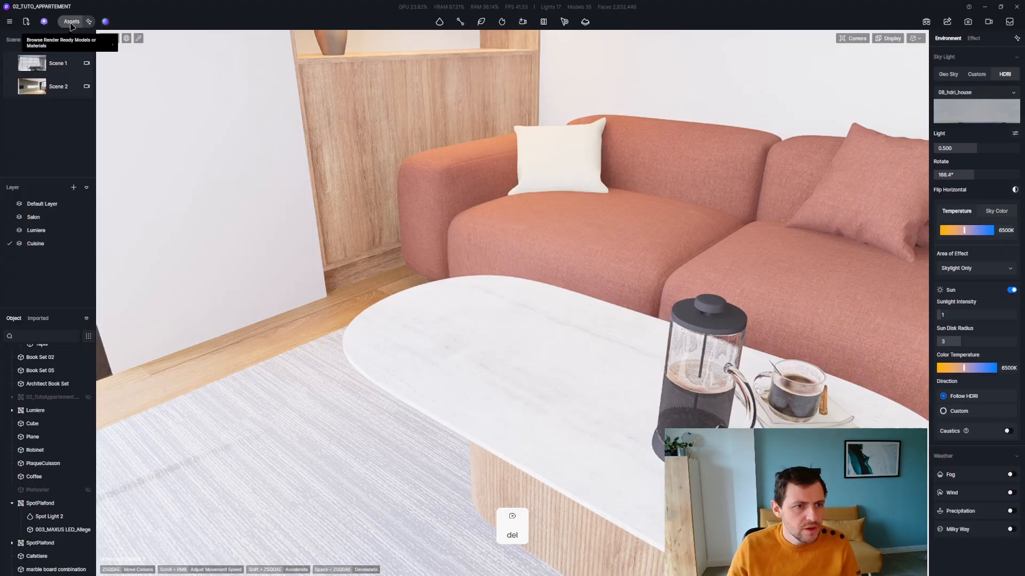
# Step: Place the Newspaper 02 model from the library on the coffee table's free end, rotated about 79°
pyautogui.click(72, 21)
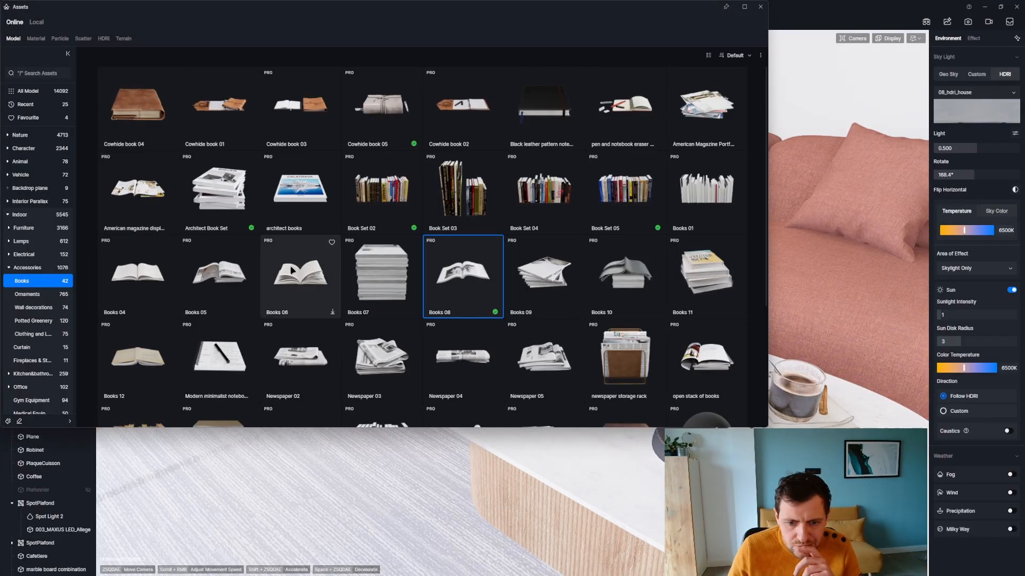
pyautogui.click(303, 355)
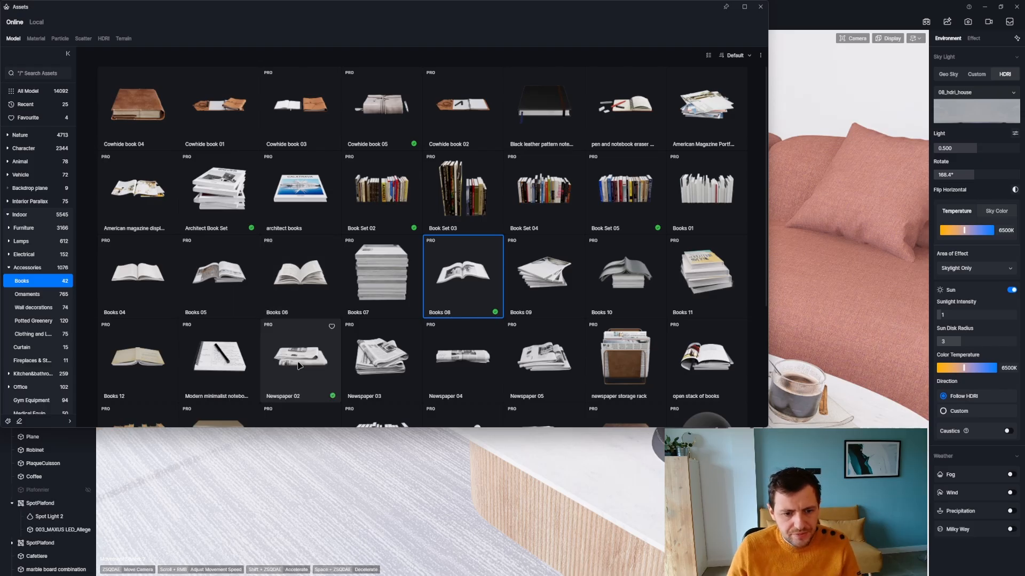
pyautogui.click(291, 361)
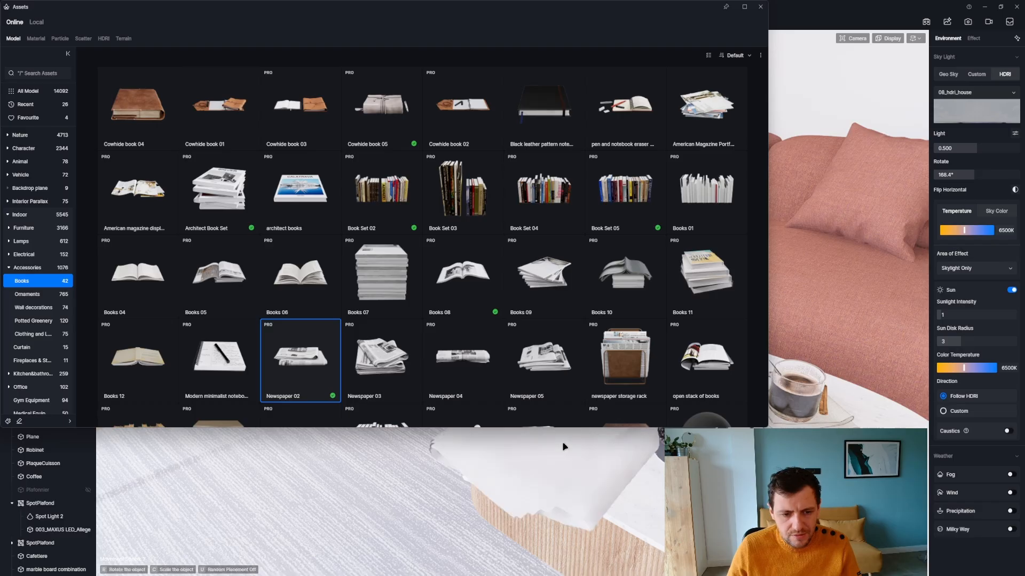
pyautogui.click(560, 447)
pyautogui.click(761, 7)
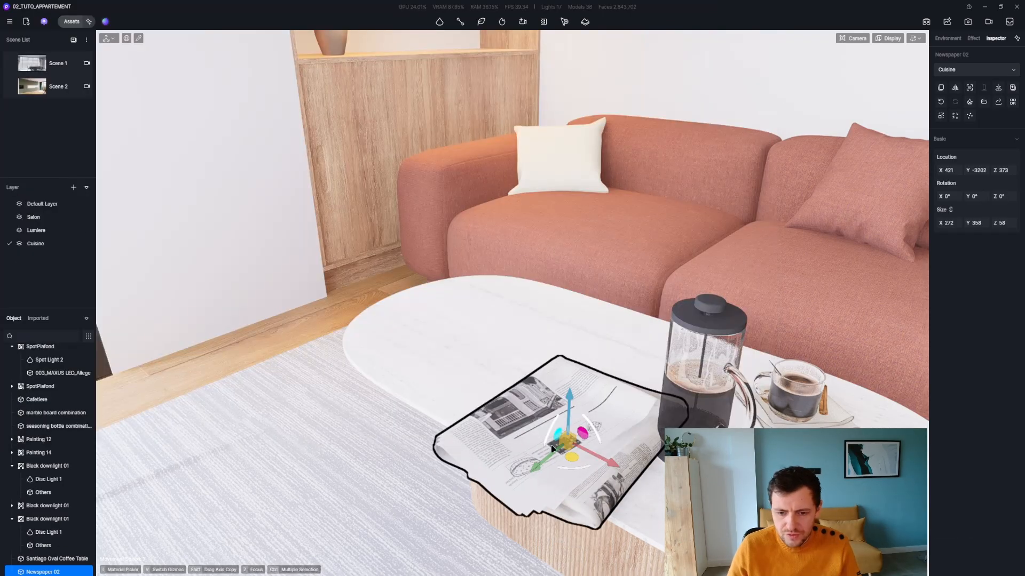
pyautogui.moveTo(534, 466); pyautogui.dragTo(555, 345)
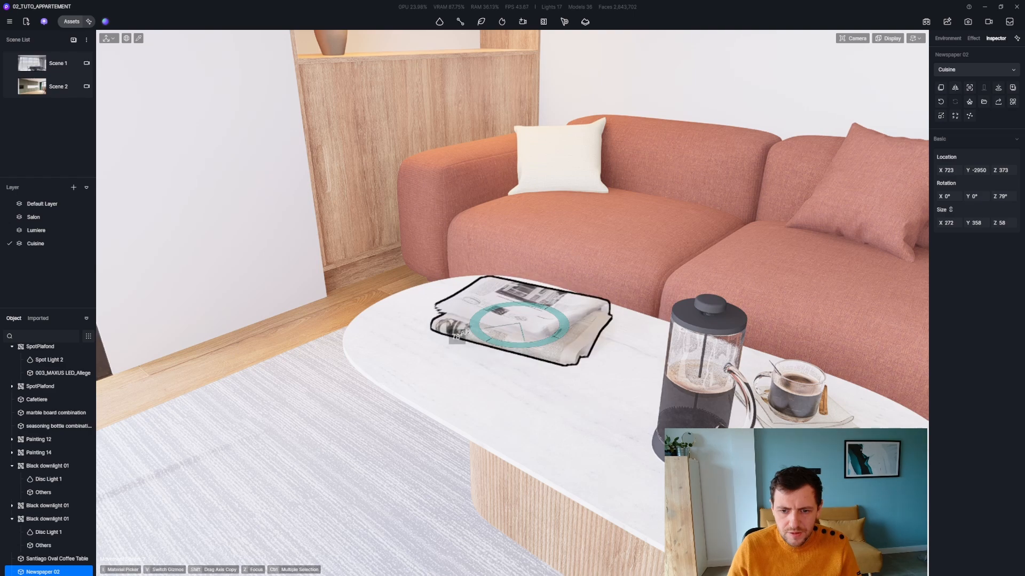
pyautogui.click(548, 402)
# Step: Examine the dressed coffee table, the living room and the lower shelves of the wooden bookcase
pyautogui.press('s')
pyautogui.press('d')
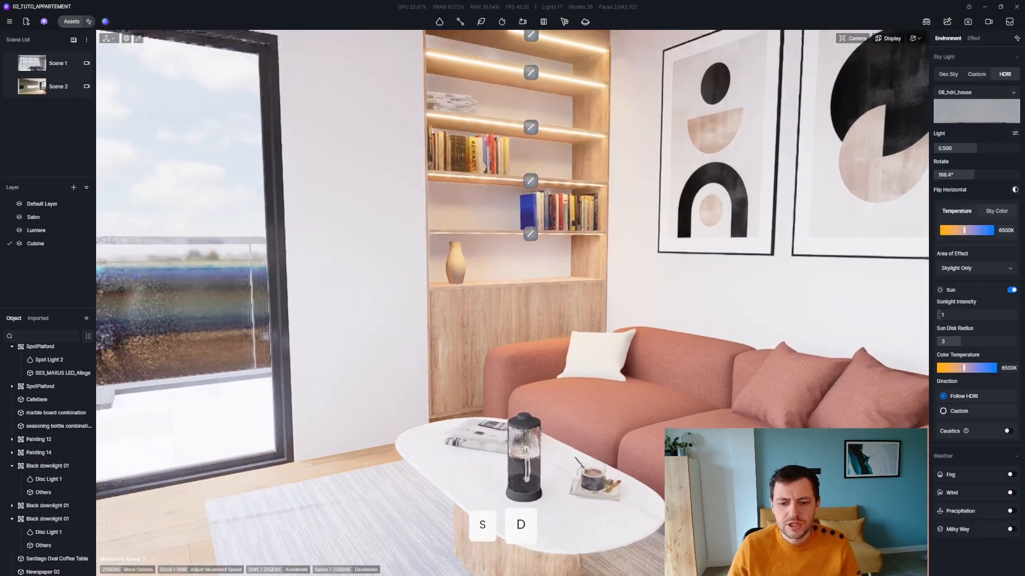
pyautogui.press('a')
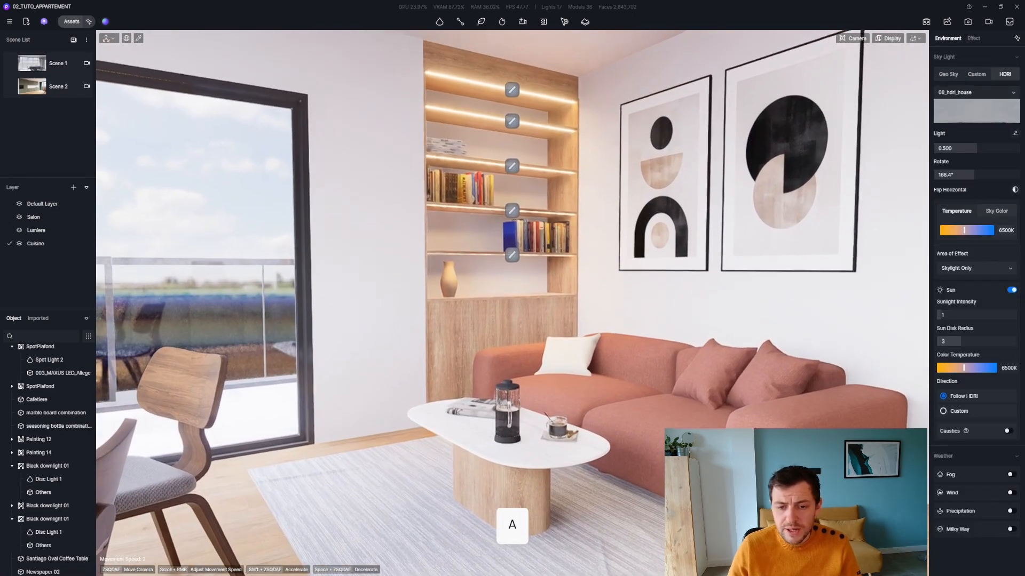
pyautogui.press('s')
pyautogui.press('d')
pyautogui.press('z')
pyautogui.press('a')
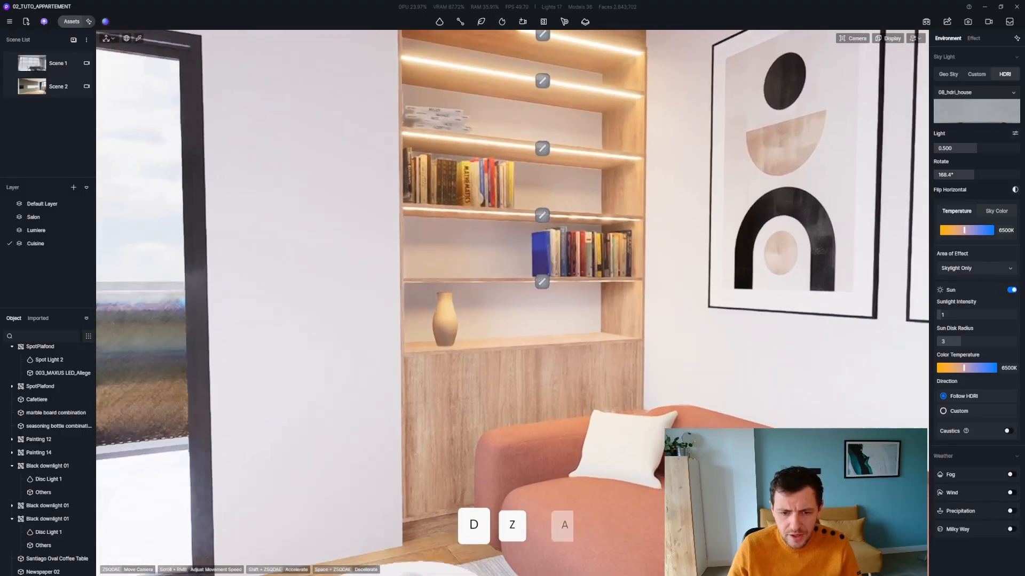
pyautogui.press('q')
pyautogui.press('s')
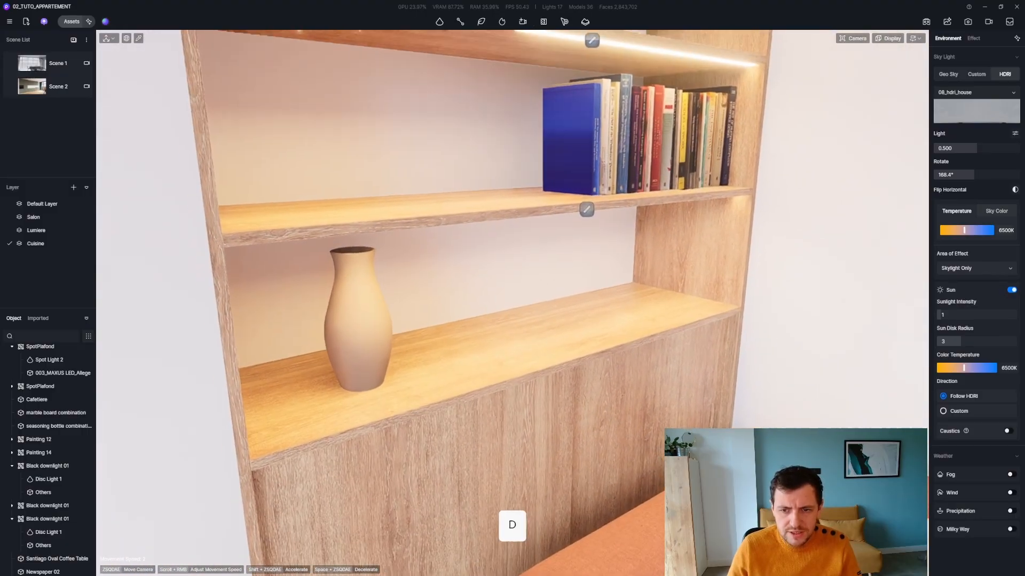
pyautogui.press('d')
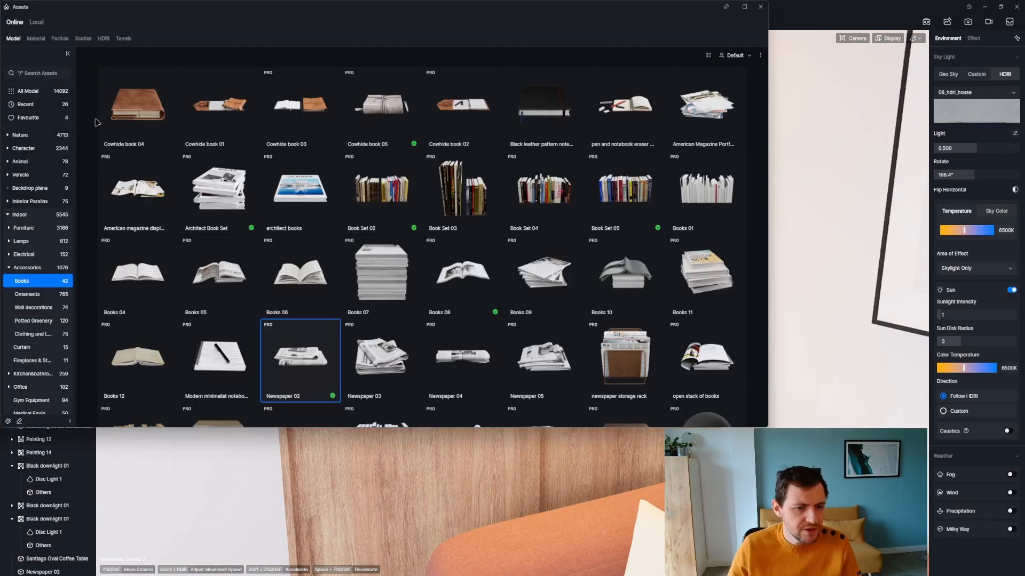
# Step: Place the Vinyl record player 02 model from the library's electrical category on the bookcase shelf beside the vase
pyautogui.click(72, 21)
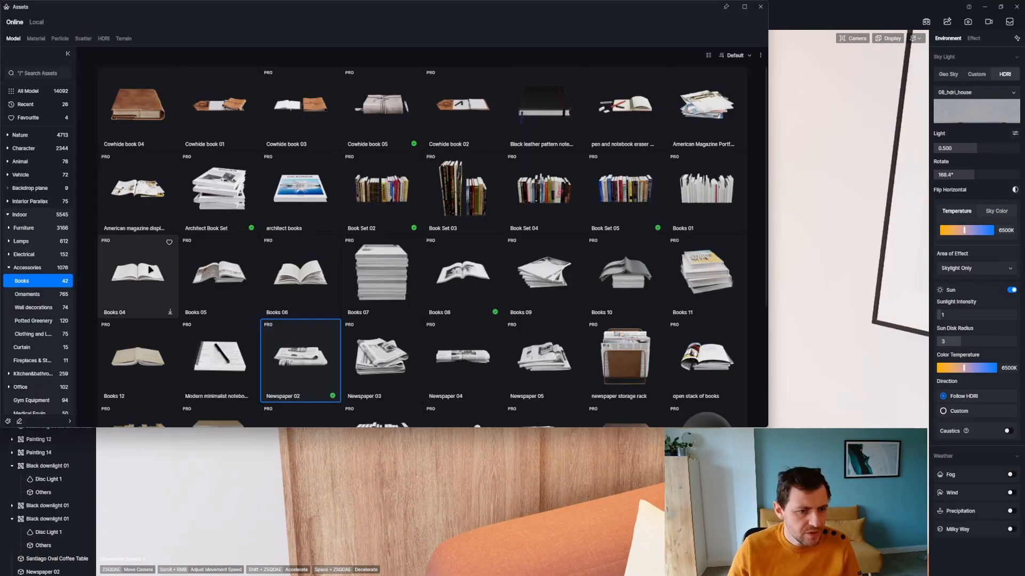
pyautogui.click(25, 239)
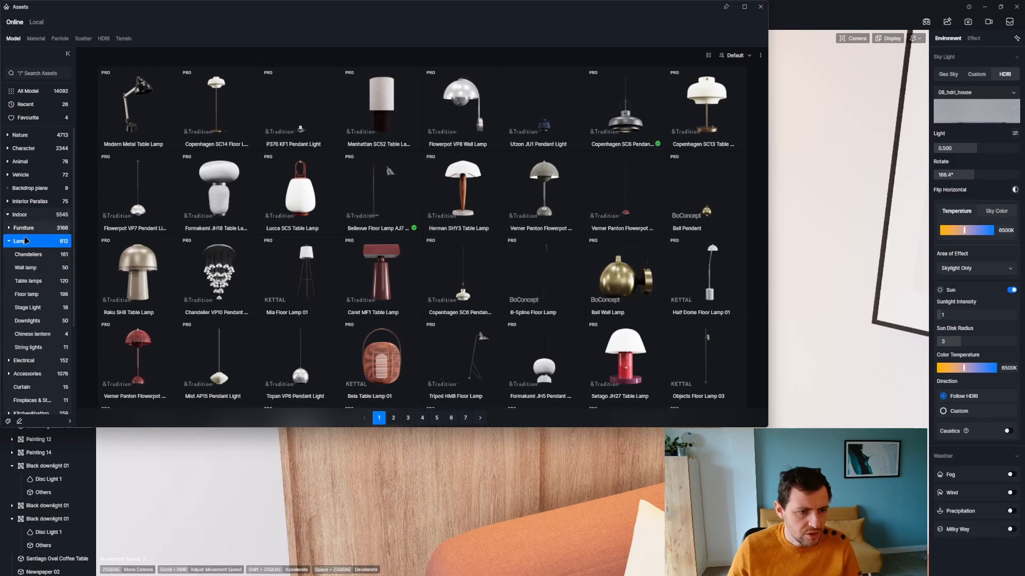
pyautogui.click(9, 243)
pyautogui.click(34, 257)
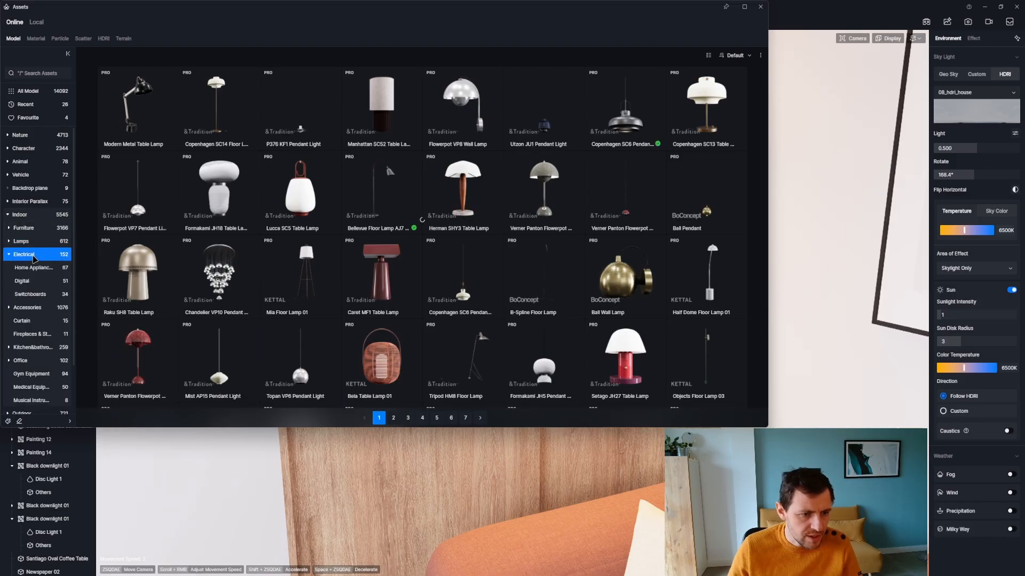
pyautogui.click(233, 274)
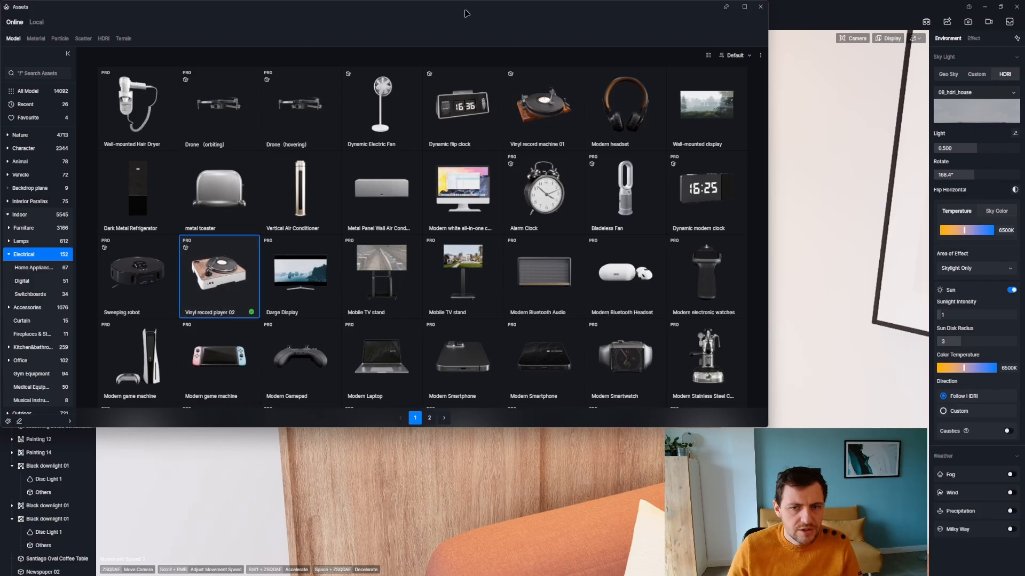
pyautogui.moveTo(564, 14); pyautogui.dragTo(598, 422)
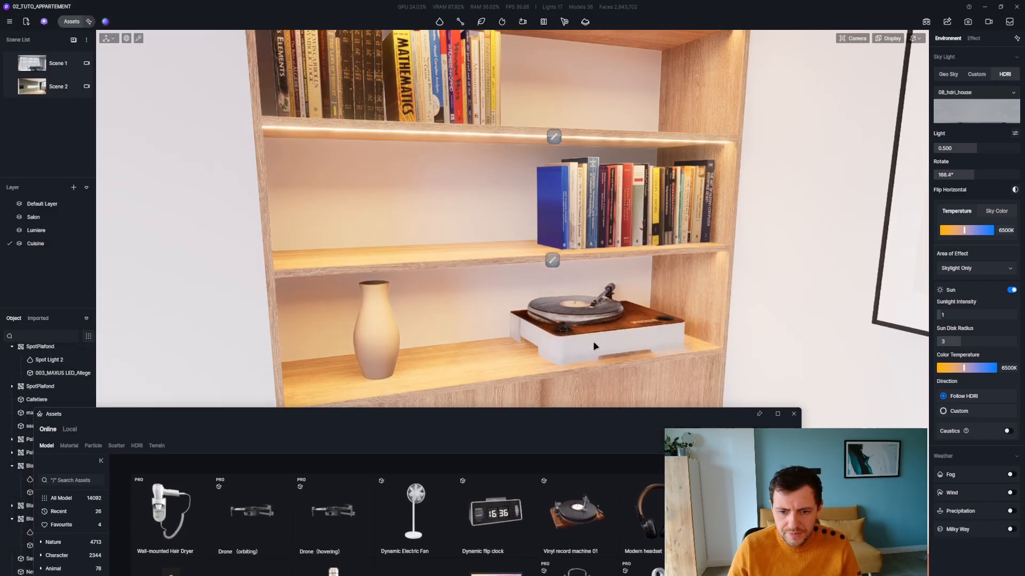
pyautogui.click(594, 341)
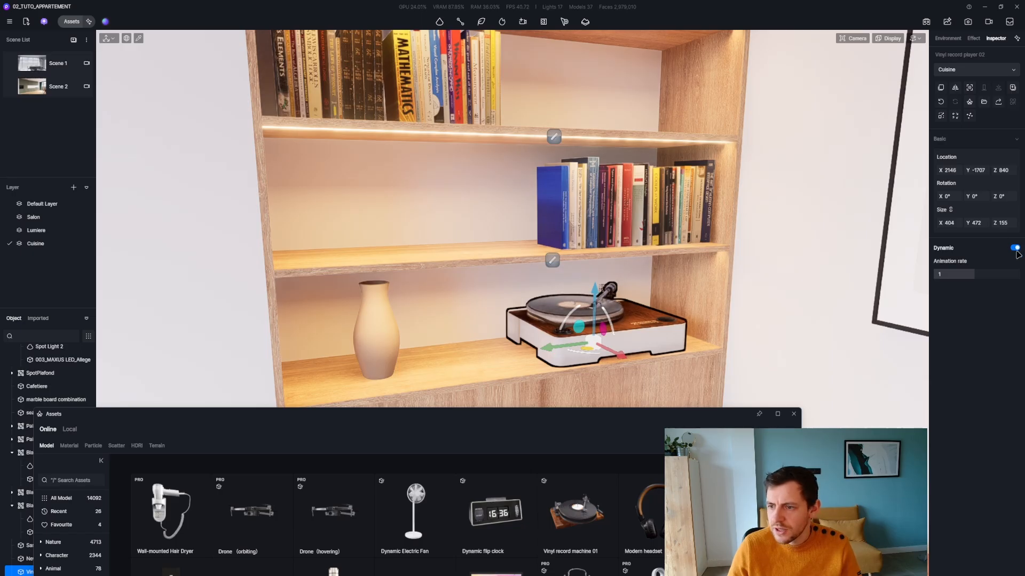
# Step: Switch off the record player's Dynamic animation and check its position on the shelf
pyautogui.press('z')
pyautogui.moveTo(633, 329); pyautogui.dragTo(641, 299, button='right')
pyautogui.press('a')
pyautogui.press('s')
pyautogui.press('s')
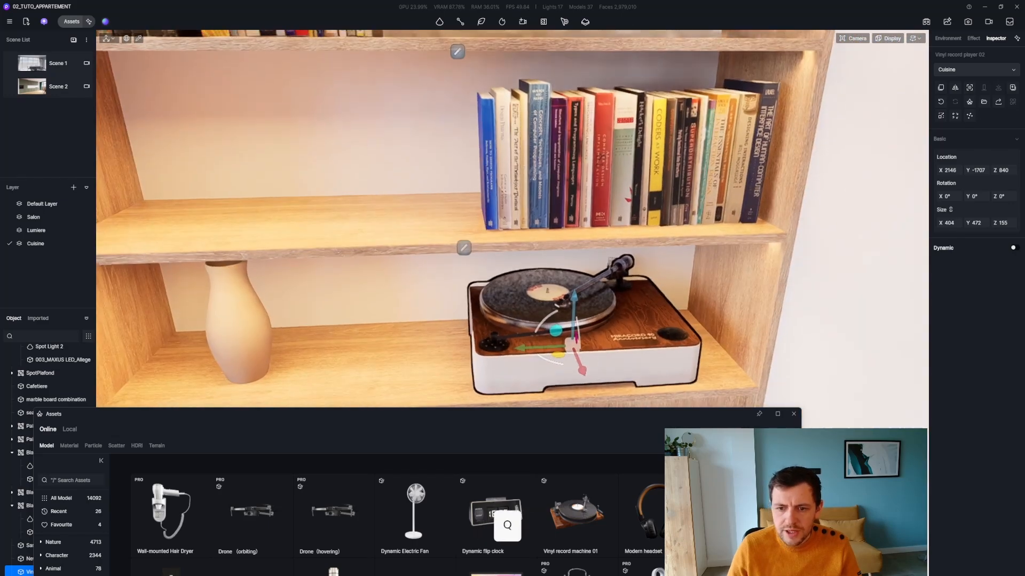
pyautogui.press('q')
pyautogui.press('z')
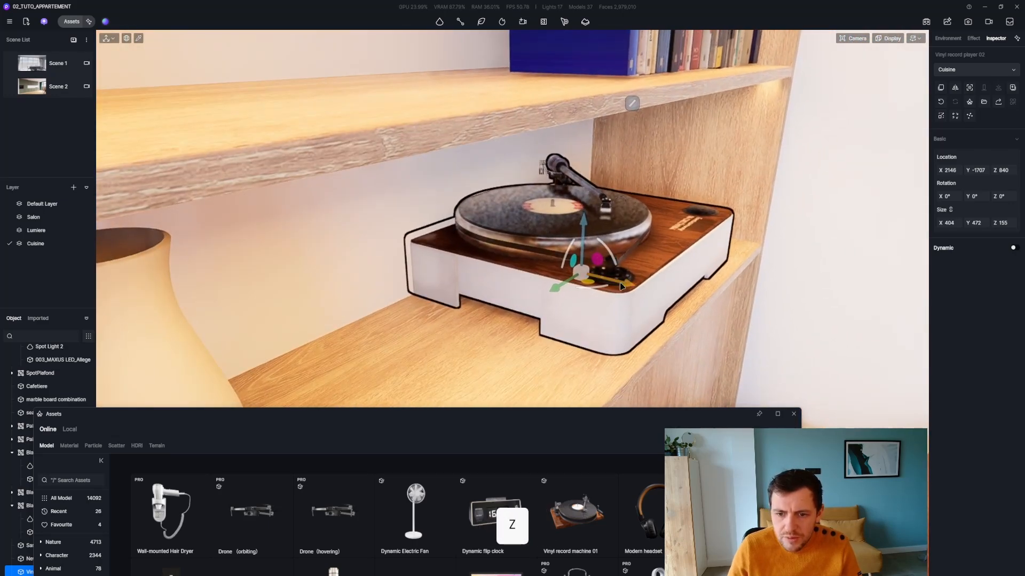
# Step: Shift the vinyl record player on its bookcase shelf to X 2121 and check how it sits
pyautogui.moveTo(627, 283); pyautogui.dragTo(640, 286)
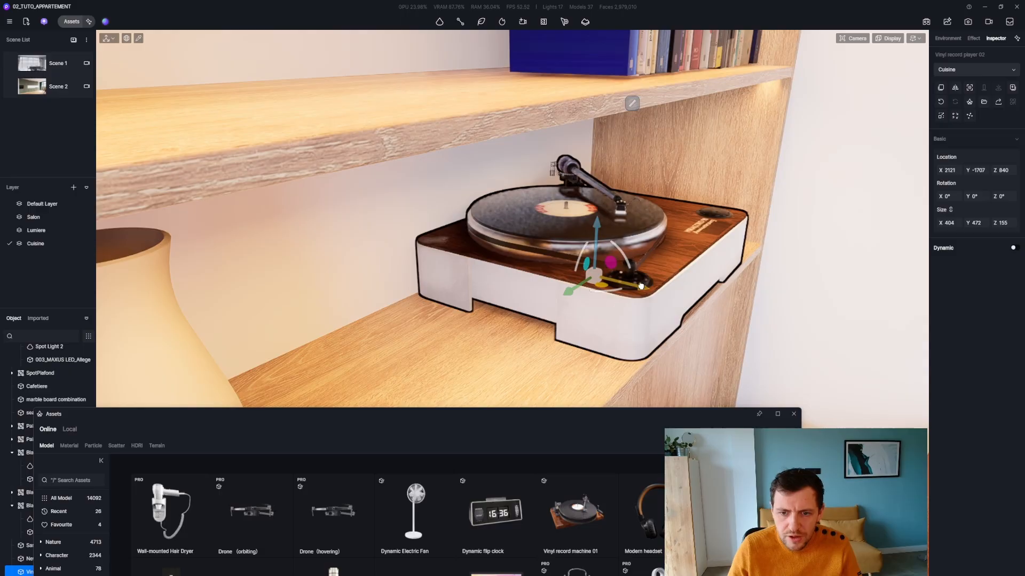
pyautogui.press('s')
pyautogui.press('d')
pyautogui.press('q')
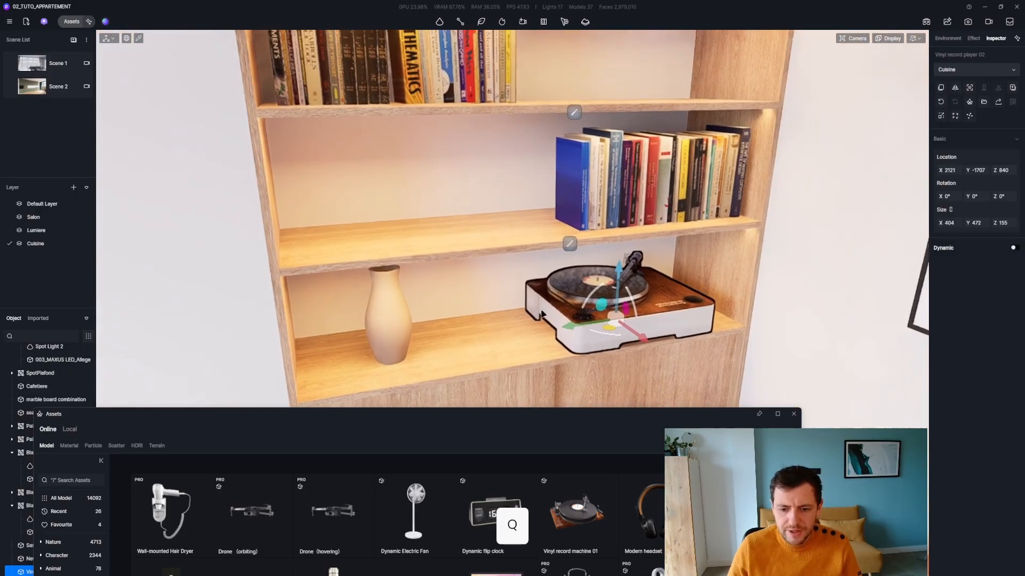
# Step: Place the Mobile black digital camera model from the library on the shelf above the vase, turned at an angle and moved inward
pyautogui.moveTo(501, 423); pyautogui.dragTo(595, 147)
pyautogui.scroll(-3, 579, 453)
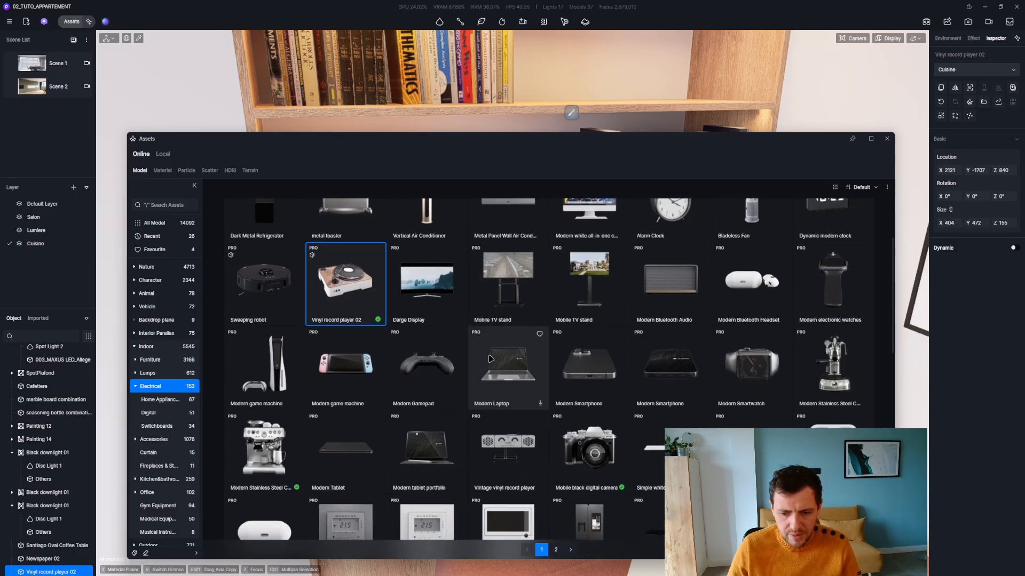
pyautogui.click(579, 453)
pyautogui.moveTo(524, 143); pyautogui.dragTo(501, 365)
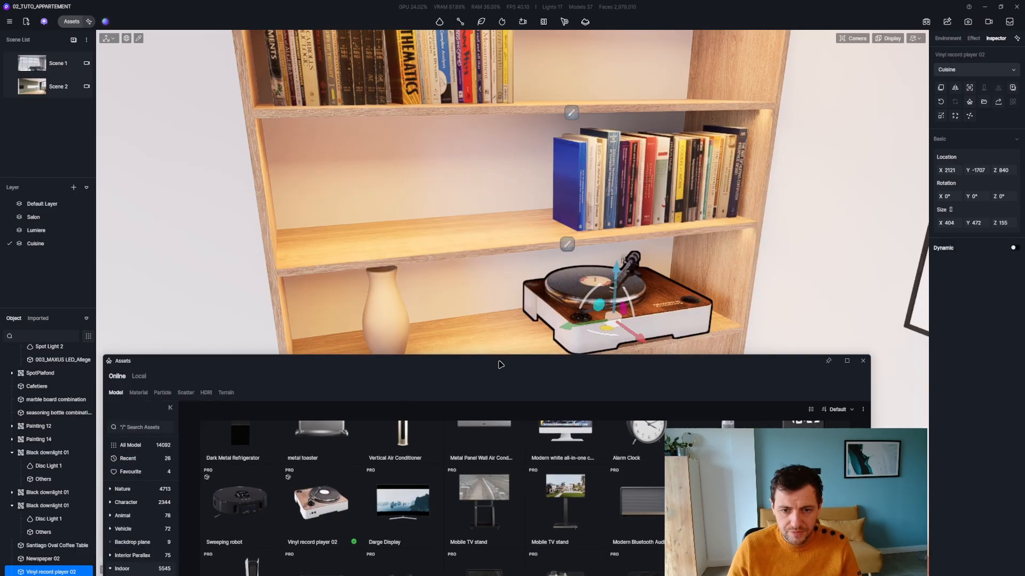
pyautogui.click(333, 249)
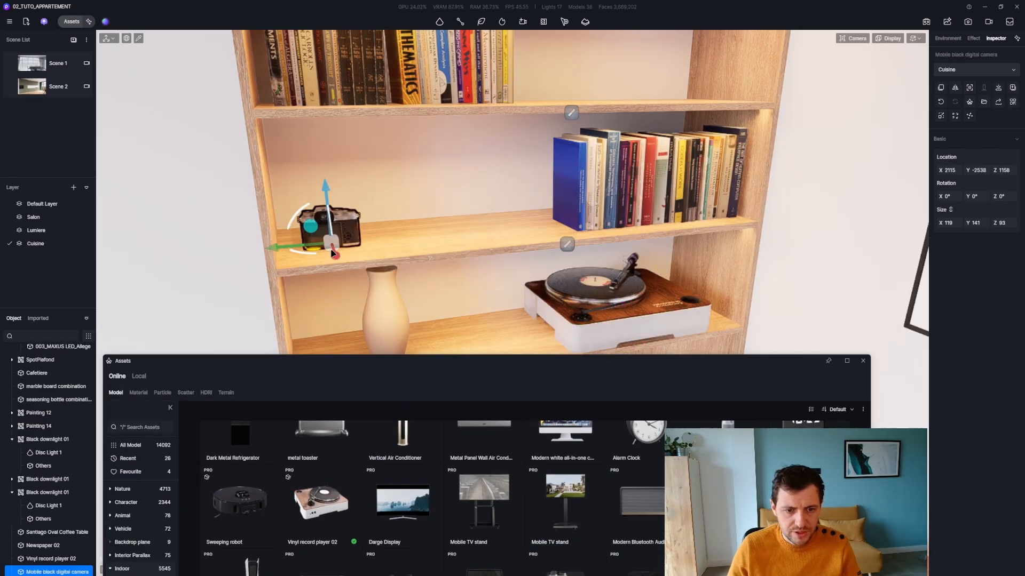
pyautogui.moveTo(312, 255); pyautogui.dragTo(258, 137)
pyautogui.moveTo(279, 243); pyautogui.dragTo(312, 243)
pyautogui.press('s')
# Step: Move the record player closer to the vase at X 2126, Y -1886, and scale it down to 377 × 441 × 145
pyautogui.click(530, 280)
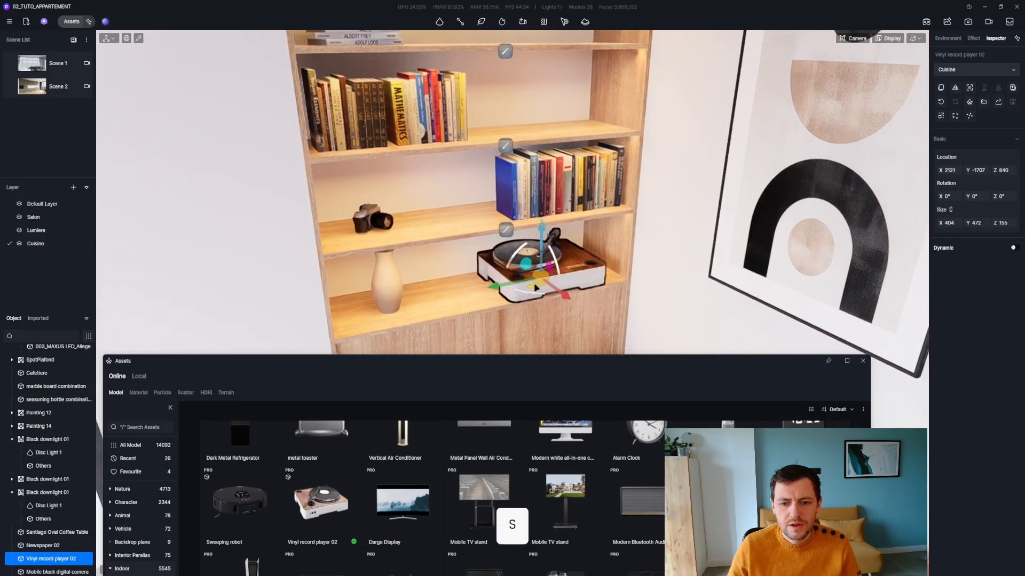
pyautogui.moveTo(506, 290); pyautogui.dragTo(465, 295)
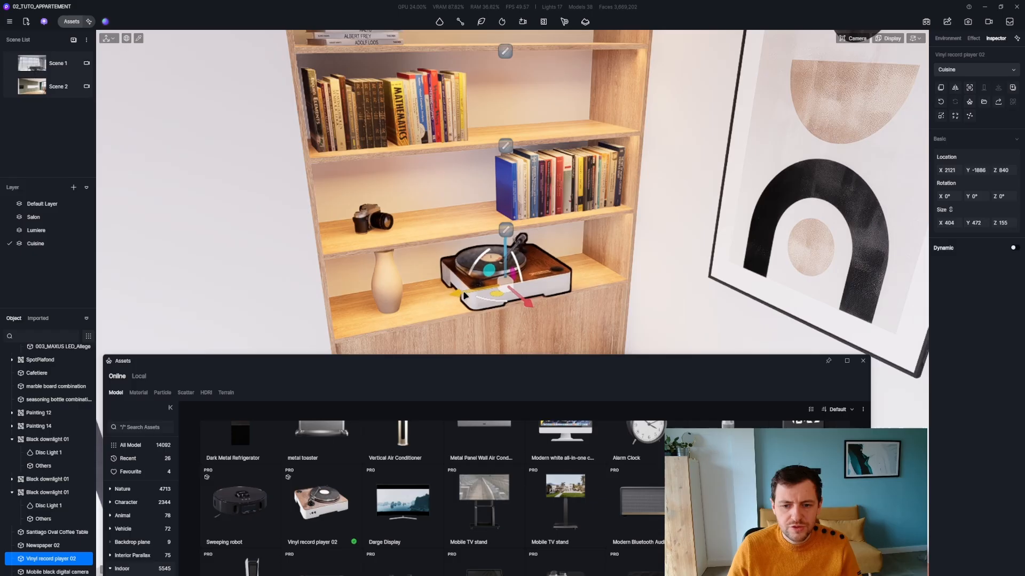
pyautogui.press('v')
pyautogui.moveTo(505, 245); pyautogui.dragTo(505, 257)
pyautogui.press('v')
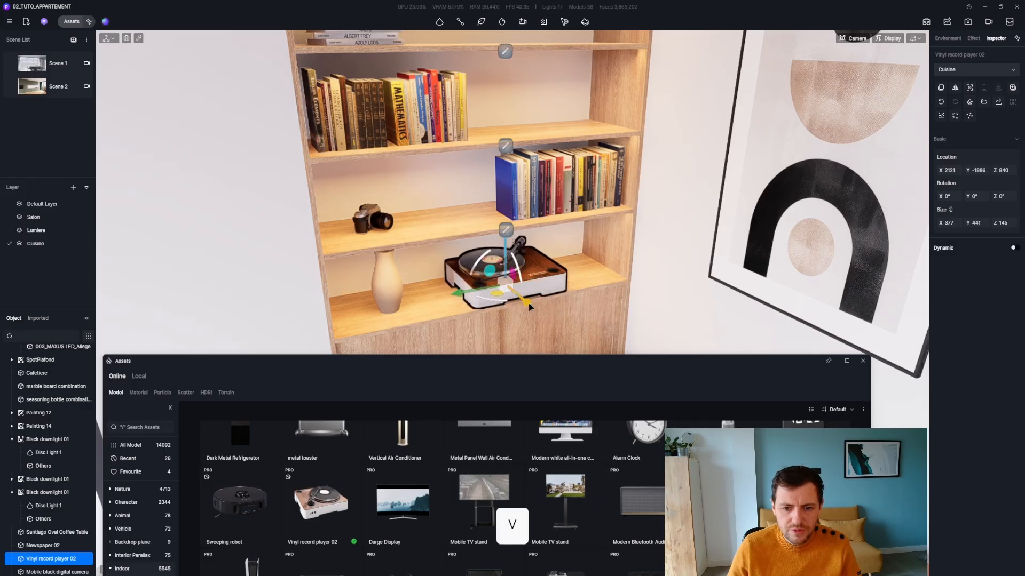
pyautogui.moveTo(529, 306); pyautogui.dragTo(526, 304)
pyautogui.press('d')
# Step: Browse the library's accessories and ornaments for shelf decoration and search the models for "modern"
pyautogui.moveTo(526, 304); pyautogui.dragTo(515, 263, button='right')
pyautogui.press('s')
pyautogui.press('q')
pyautogui.press('z')
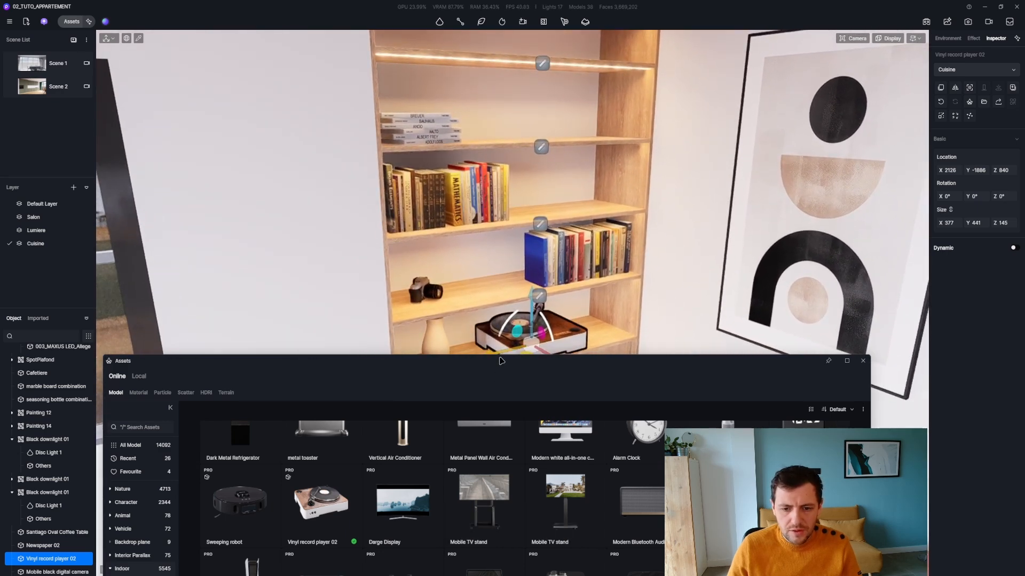
pyautogui.moveTo(502, 360); pyautogui.dragTo(518, 87)
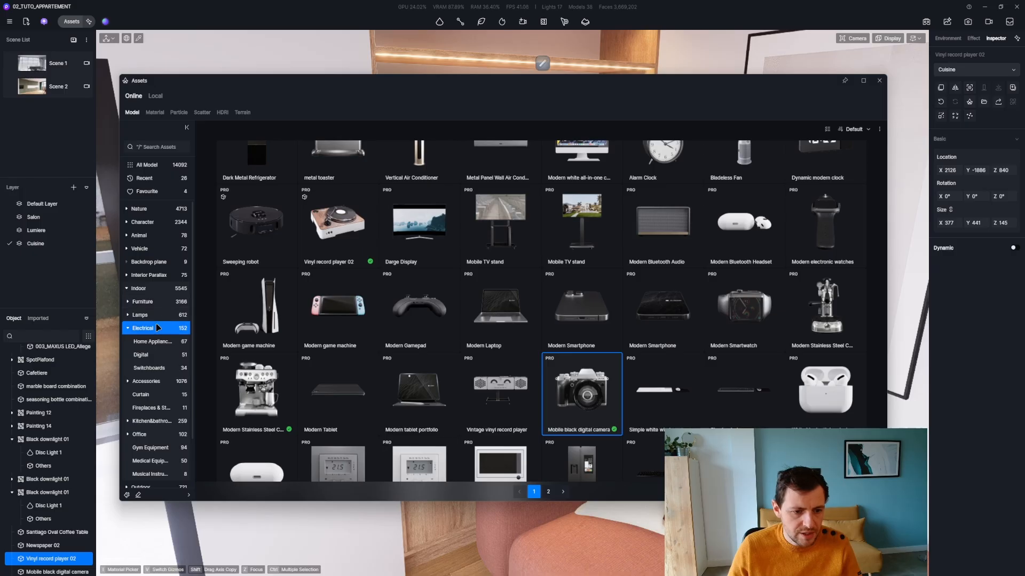
pyautogui.click(149, 381)
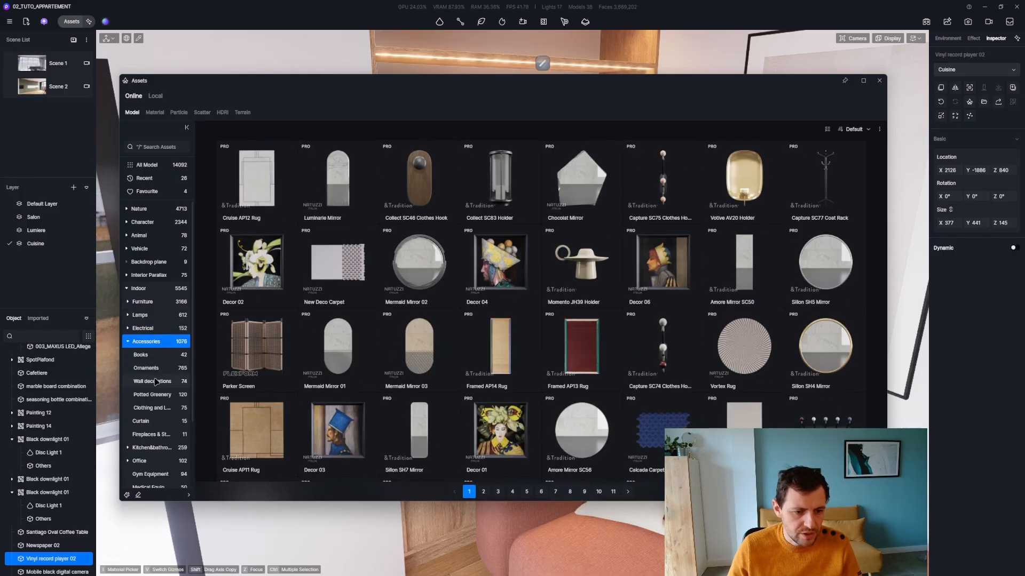
pyautogui.click(154, 368)
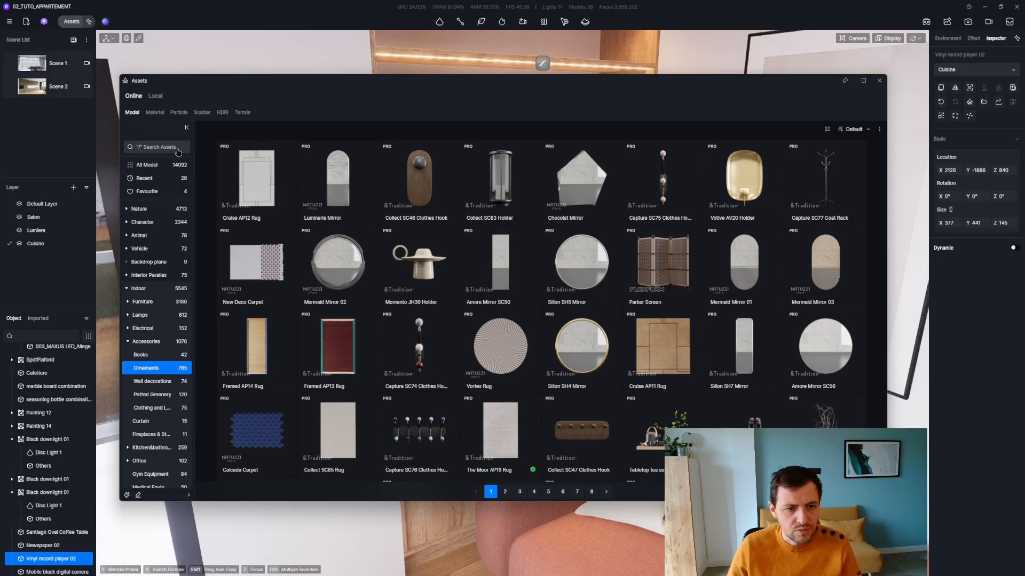
pyautogui.click(150, 147)
pyautogui.write('modern')
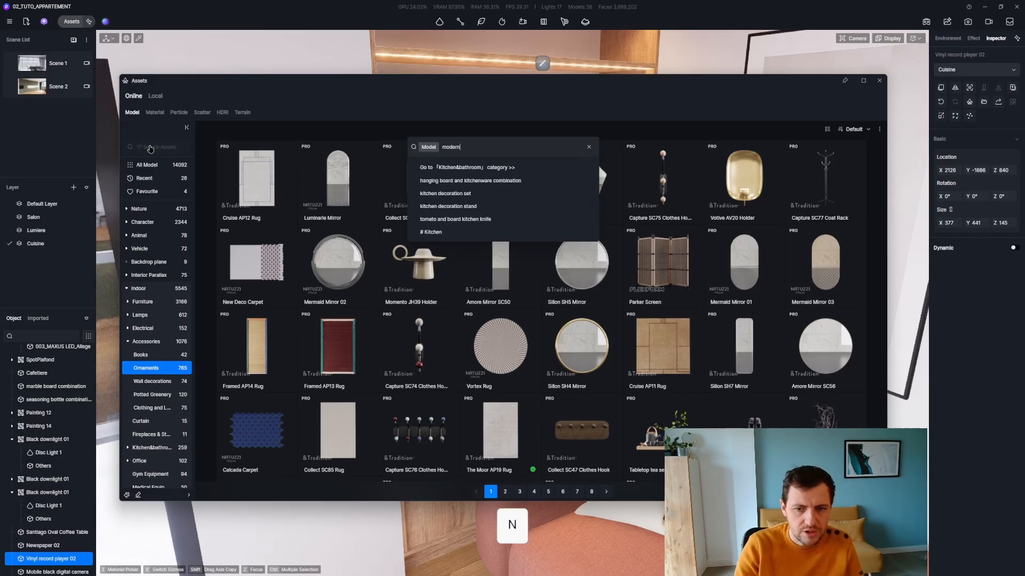
pyautogui.press('Return')
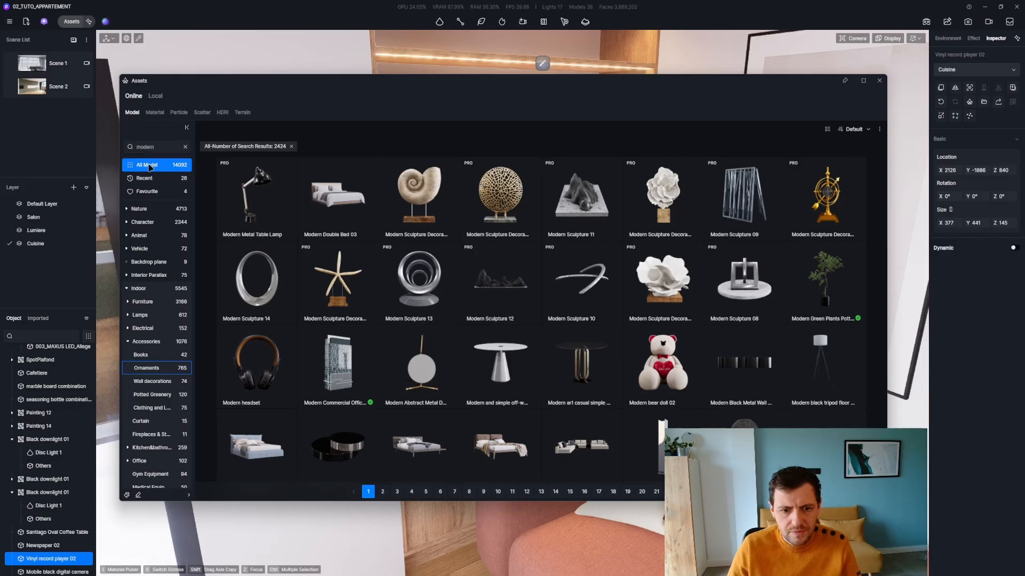
# Step: Place the Modern Sculpture bust on the shelf beside the stacked architect books, rotated 180° about Z, at X 2145, Y -1635
pyautogui.scroll(-3, 458, 245)
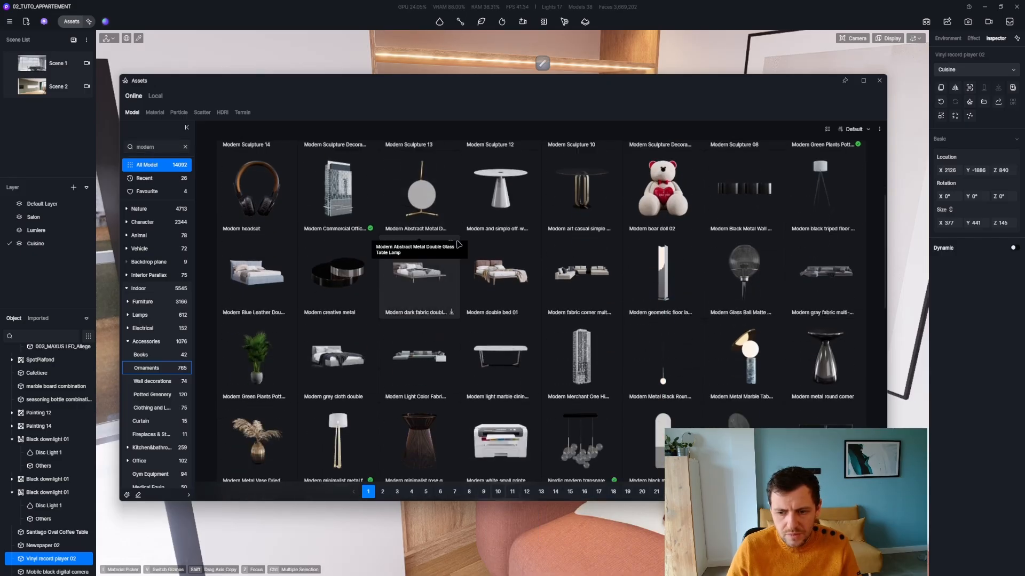
pyautogui.scroll(-5, 458, 244)
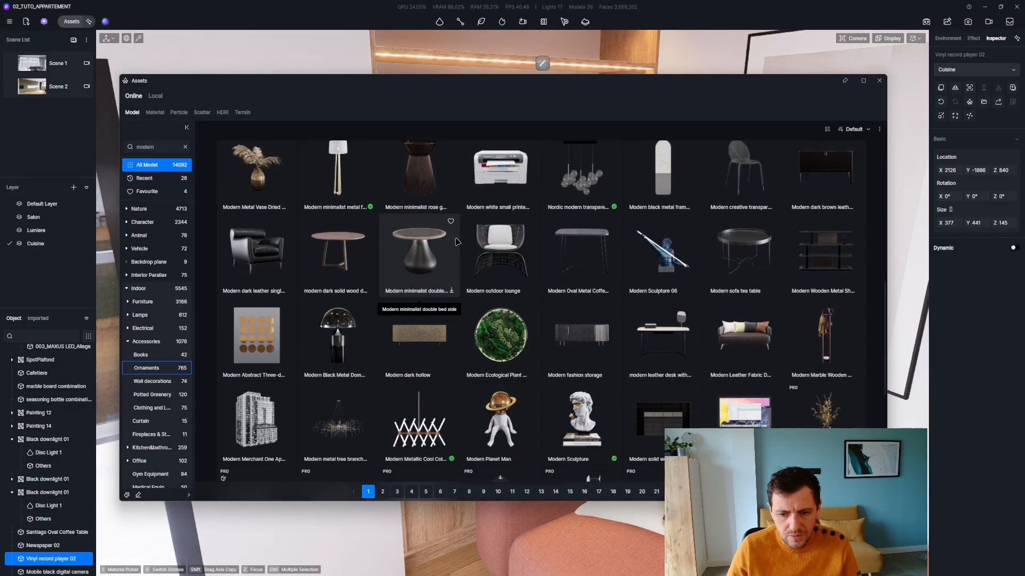
pyautogui.scroll(-2, 458, 243)
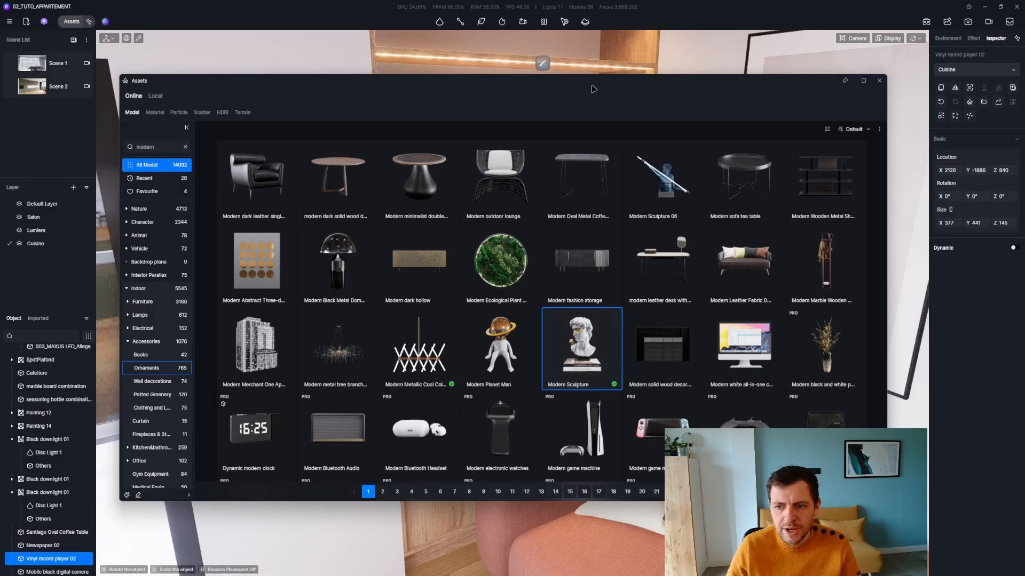
pyautogui.moveTo(592, 89); pyautogui.dragTo(610, 237)
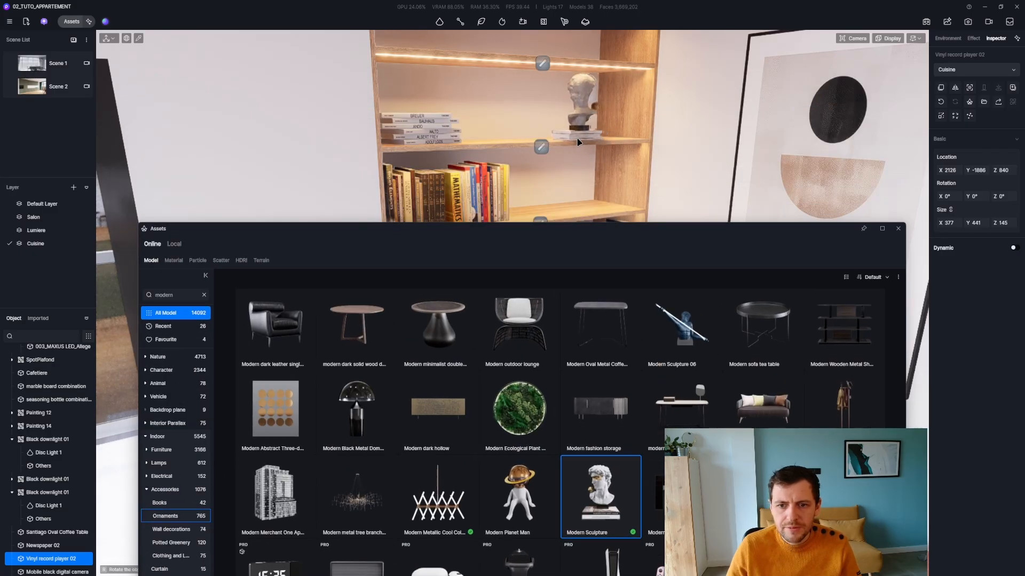
pyautogui.click(579, 142)
pyautogui.moveTo(577, 140)
pyautogui.mouseDown()
pyautogui.moveTo(620, 141)
pyautogui.moveTo(508, 139)
pyautogui.mouseUp()
pyautogui.press('d')
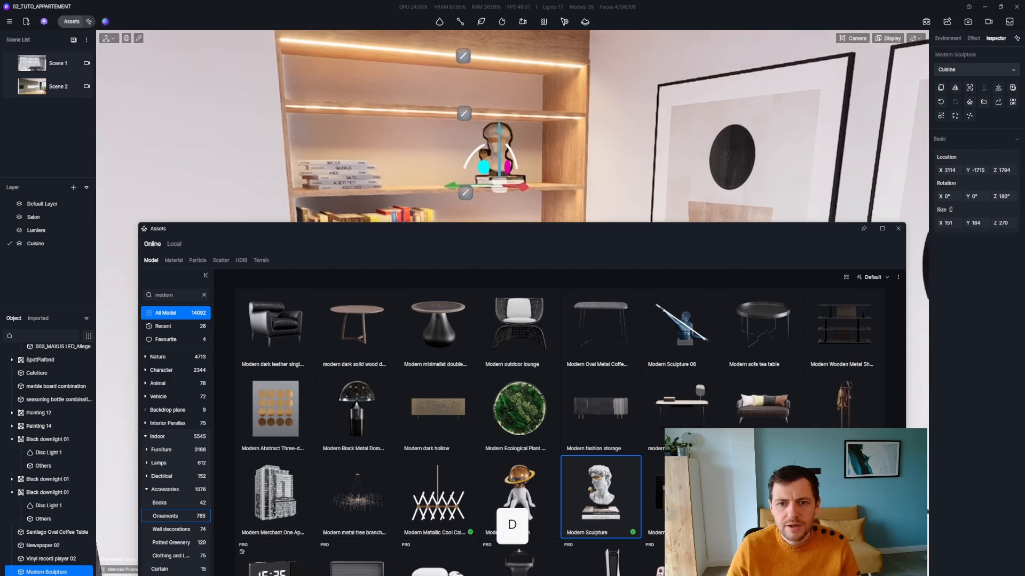
pyautogui.press('s')
pyautogui.press('q')
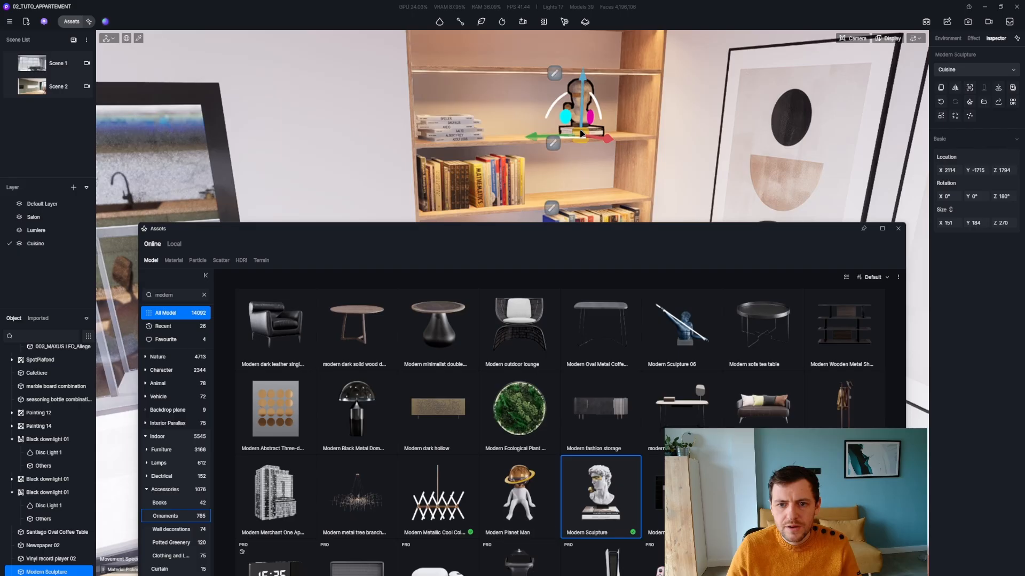
pyautogui.moveTo(582, 148); pyautogui.dragTo(590, 133)
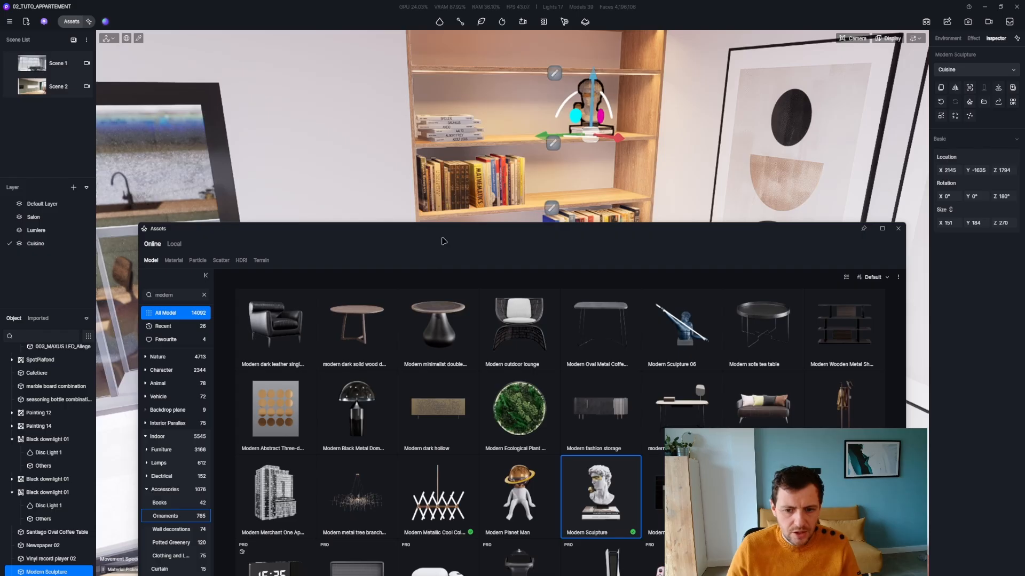
# Step: Clear the library search, choose Retro Books 01 in the Books category and download Retro Books 02
pyautogui.moveTo(343, 231); pyautogui.dragTo(291, 60)
pyautogui.click(109, 330)
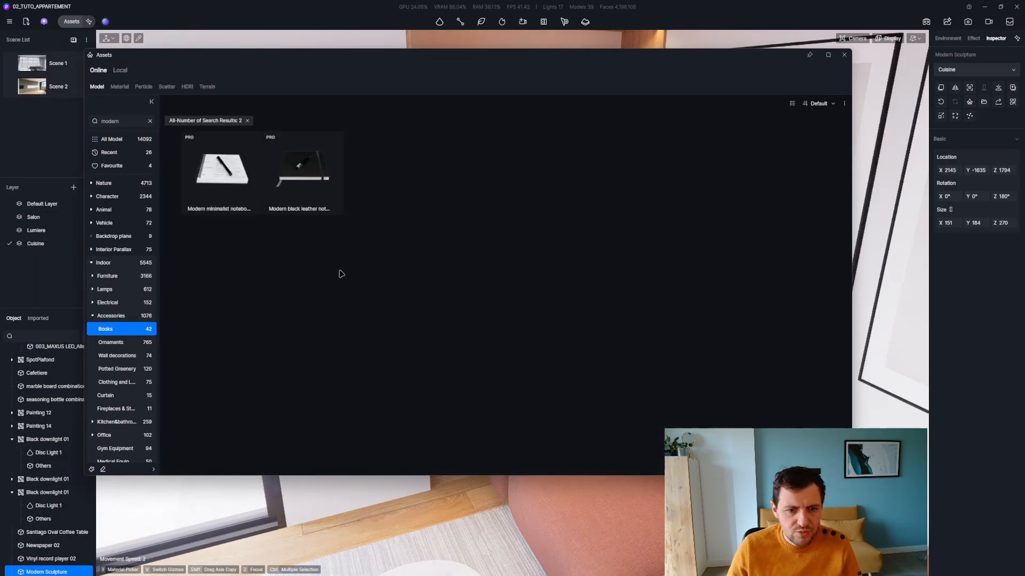
pyautogui.click(148, 120)
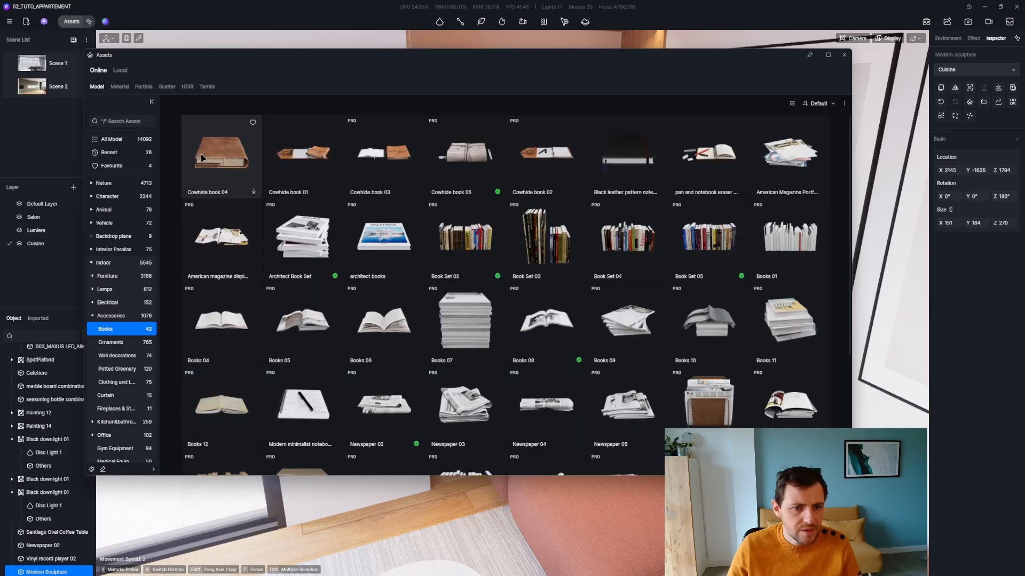
pyautogui.scroll(-3, 460, 231)
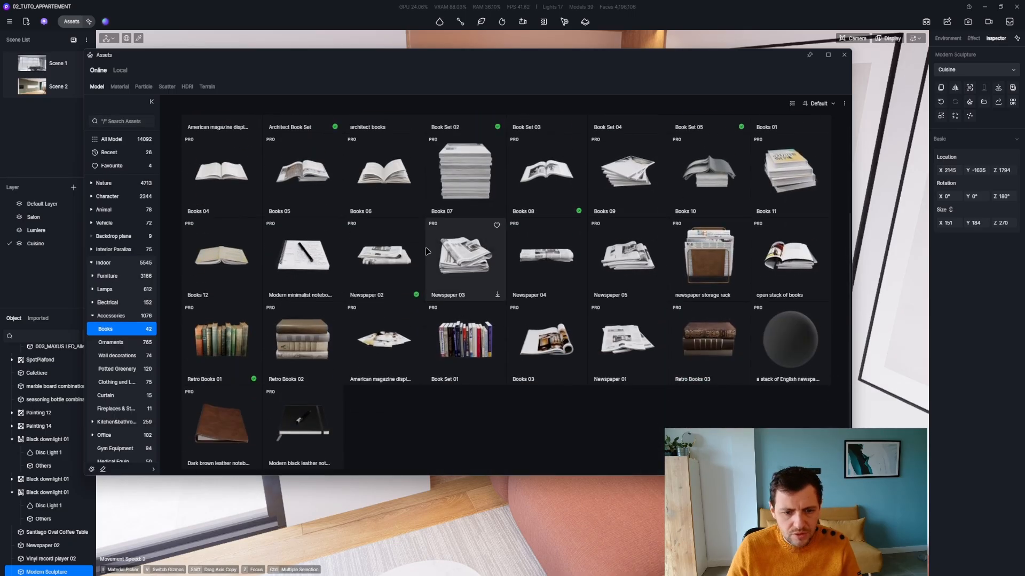
pyautogui.click(225, 348)
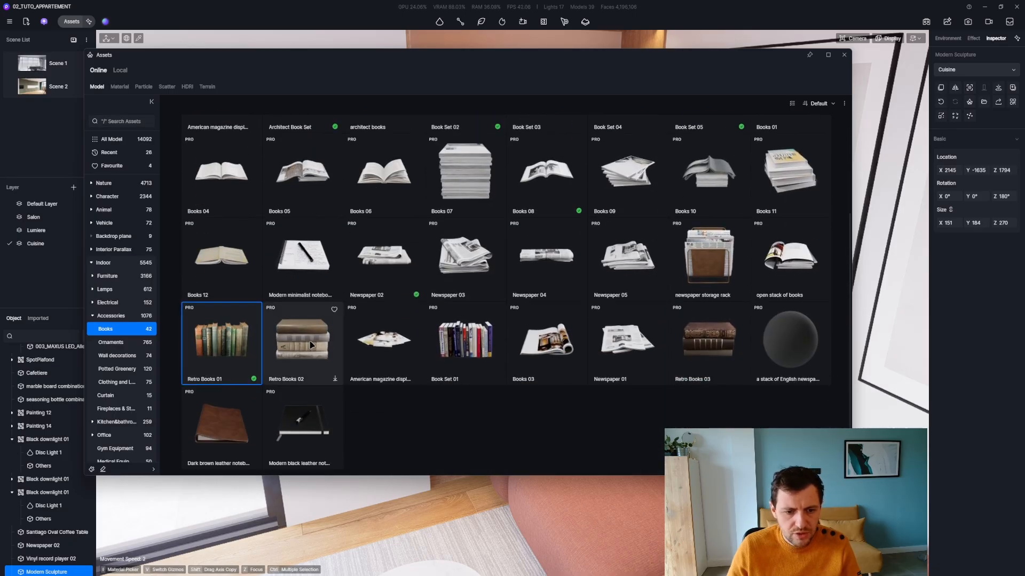
pyautogui.click(312, 346)
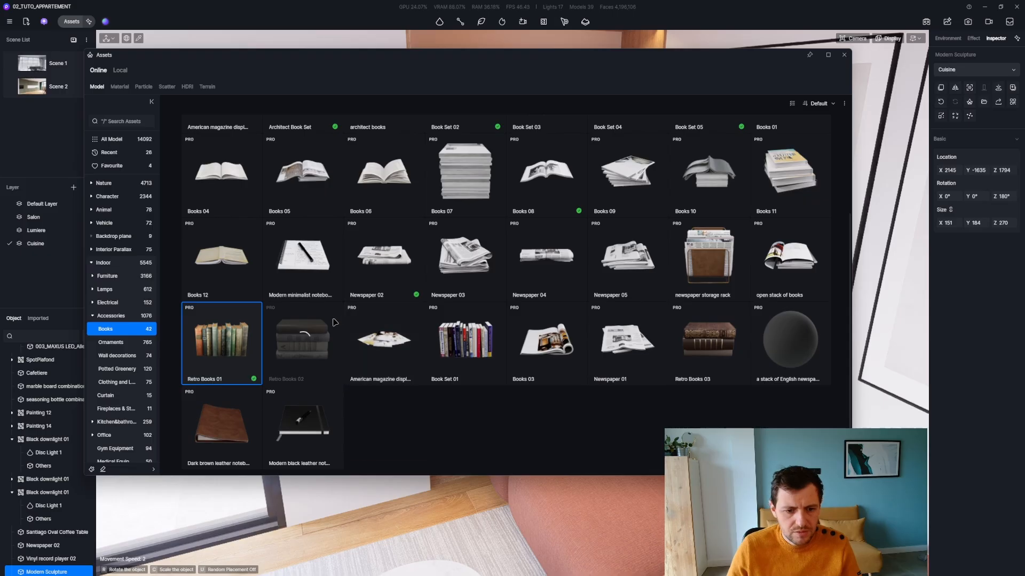
# Step: Place Retro Books 01 on the bookcase's highest open shelf at X 2078, Y -2387, Z 2112
pyautogui.moveTo(481, 64); pyautogui.dragTo(555, 220)
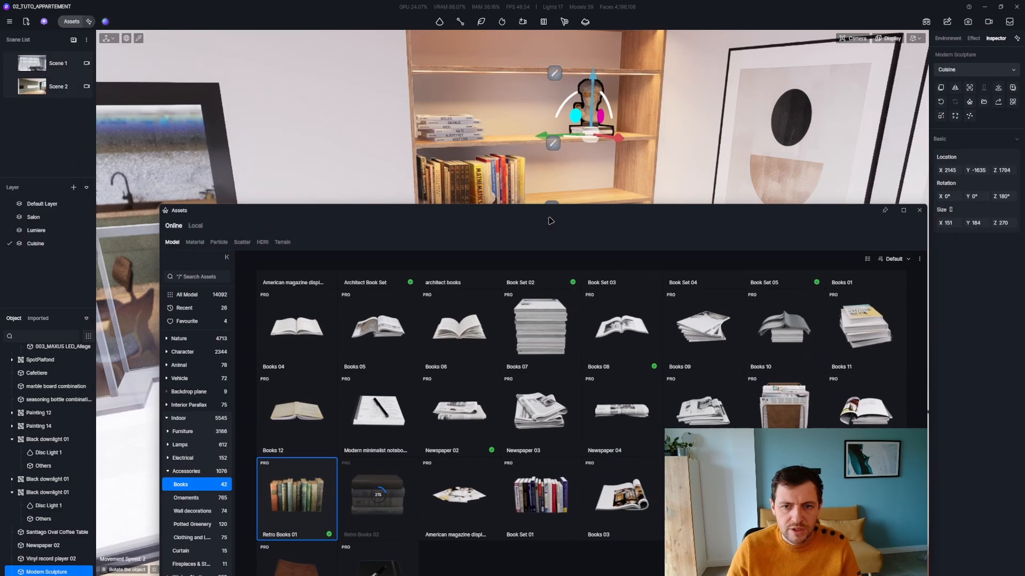
pyautogui.click(463, 74)
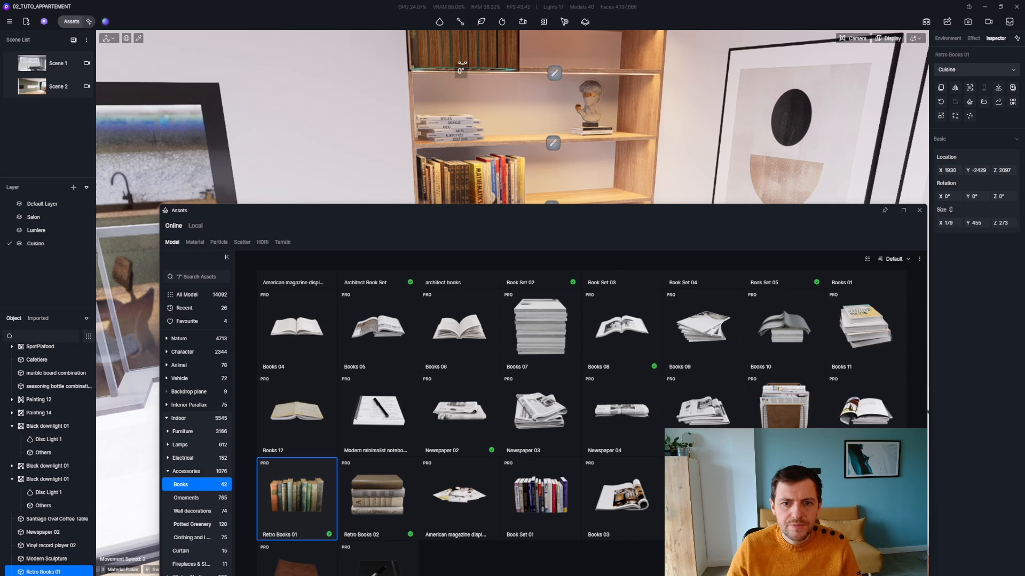
pyautogui.press('z')
pyautogui.press('a')
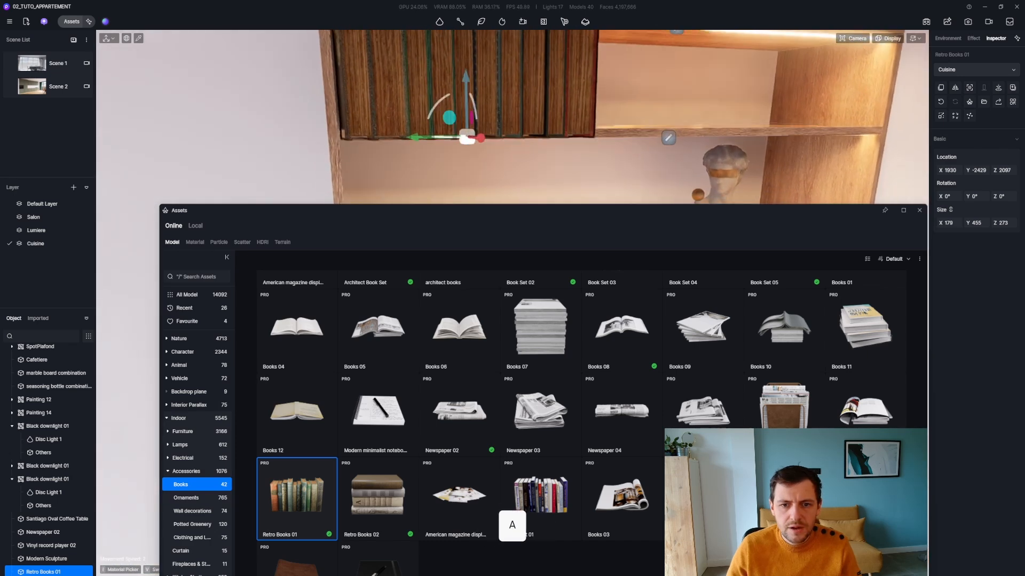
pyautogui.press('s')
pyautogui.moveTo(504, 150); pyautogui.dragTo(496, 142)
pyautogui.moveTo(609, 217); pyautogui.dragTo(0, 72)
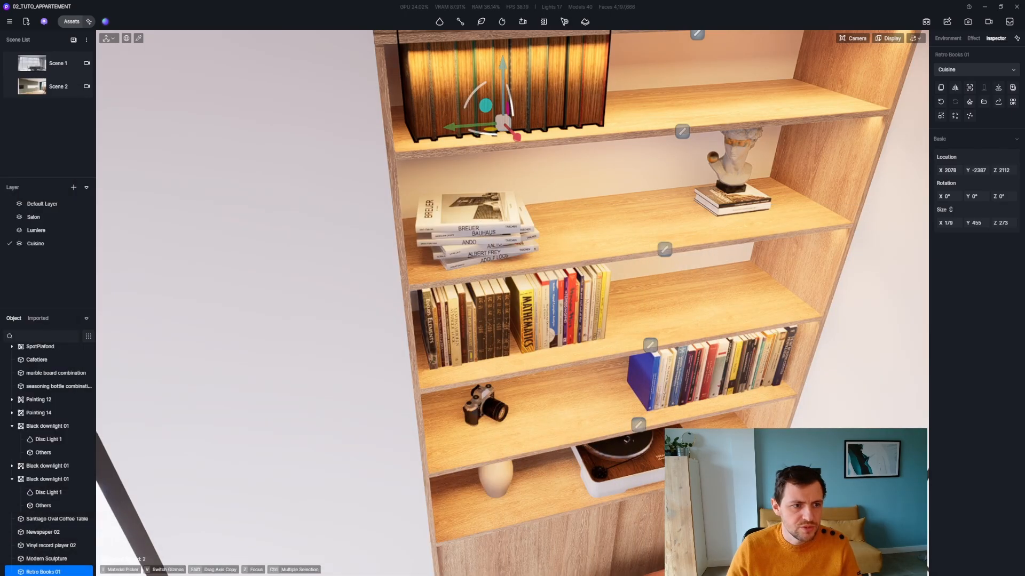
# Step: Rotate the retro books 180° about Z so their spines face out, and scale them down to 114 × 289 × 174
pyautogui.moveTo(482, 135); pyautogui.dragTo(496, 136)
pyautogui.scroll(2, 495, 148)
pyautogui.press('v')
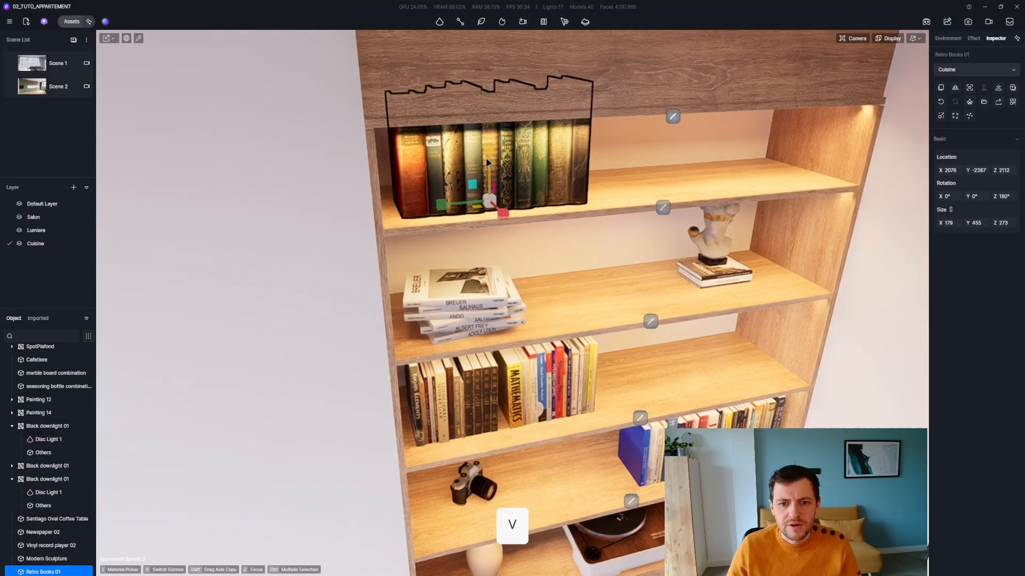
pyautogui.moveTo(488, 202); pyautogui.dragTo(492, 347)
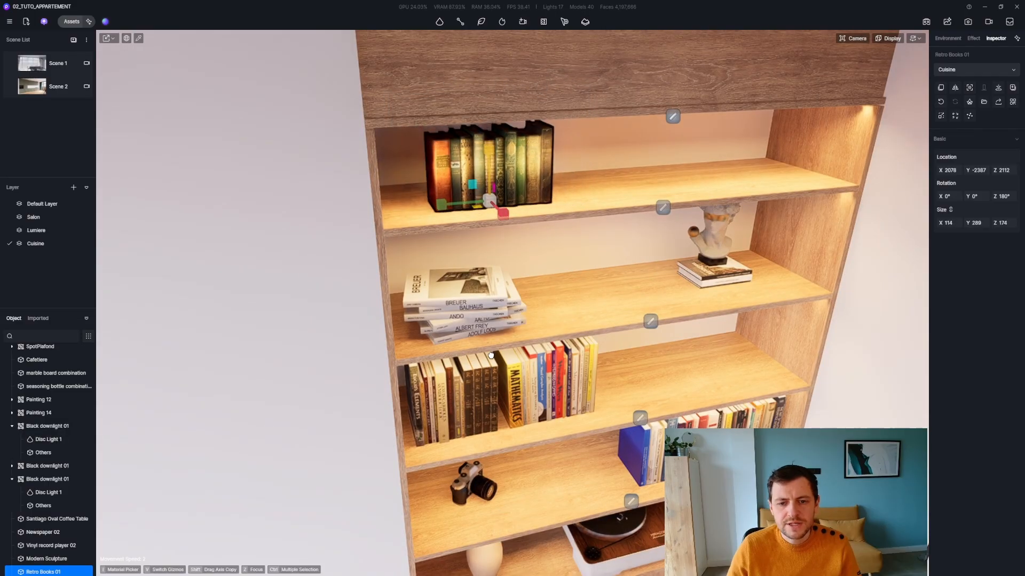
# Step: Move the retro books to Y -2487 near the shelf's end and copy them to the opposite end at Y -1575
pyautogui.press('e')
pyautogui.press('v')
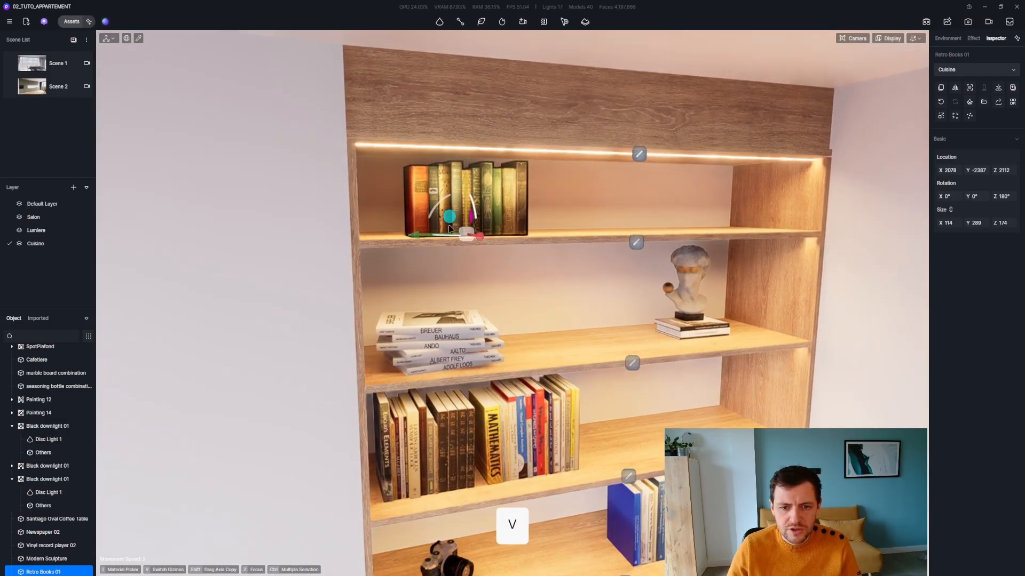
pyautogui.moveTo(418, 239); pyautogui.dragTo(689, 240)
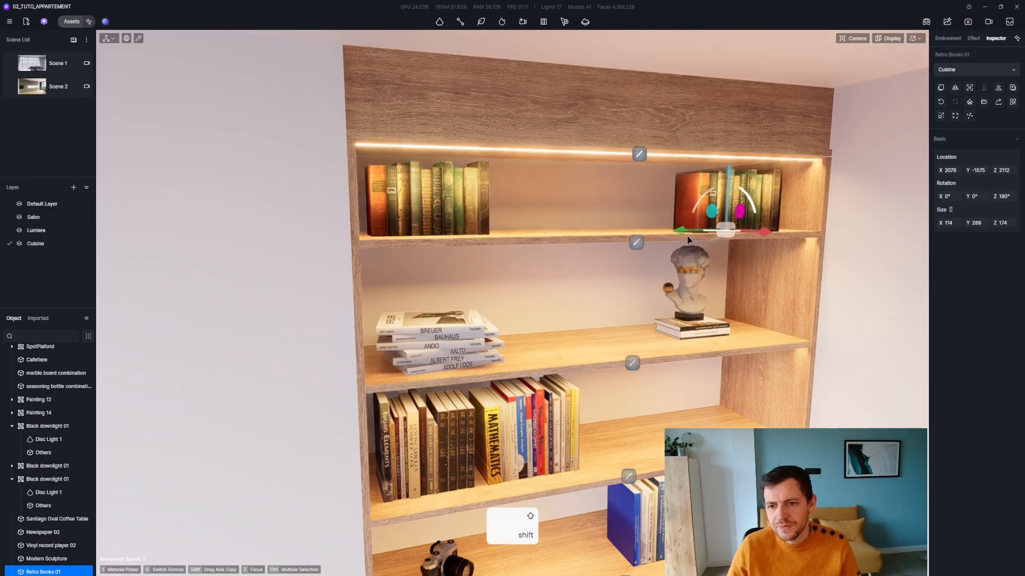
pyautogui.scroll(-1, 57, 491)
# Step: Identify both Retro Books 01 copies in the object list and examine the Make Unique command for the one above the sculpture
pyautogui.click(43, 558)
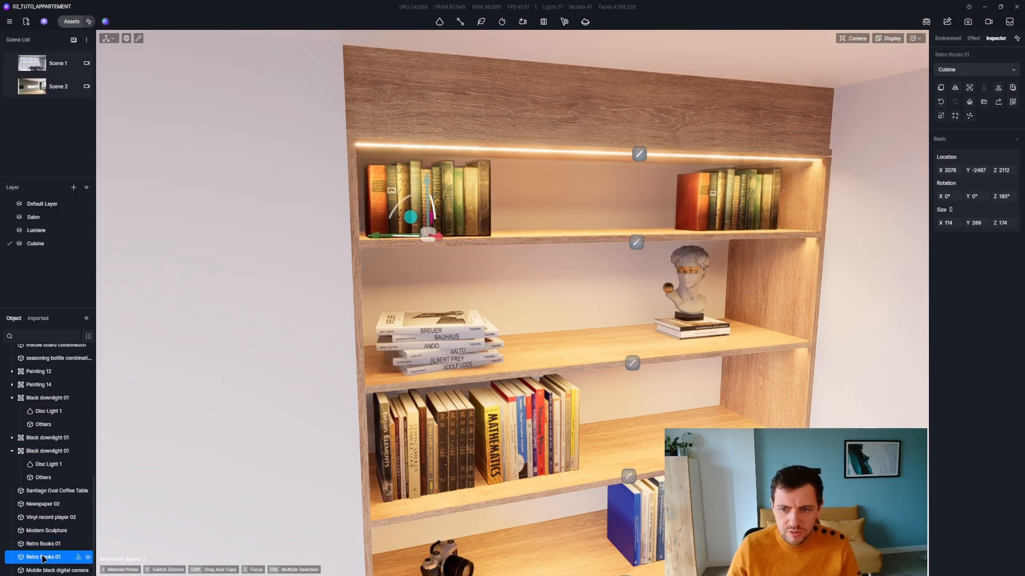
pyautogui.click(38, 544)
pyautogui.rightClick(41, 545)
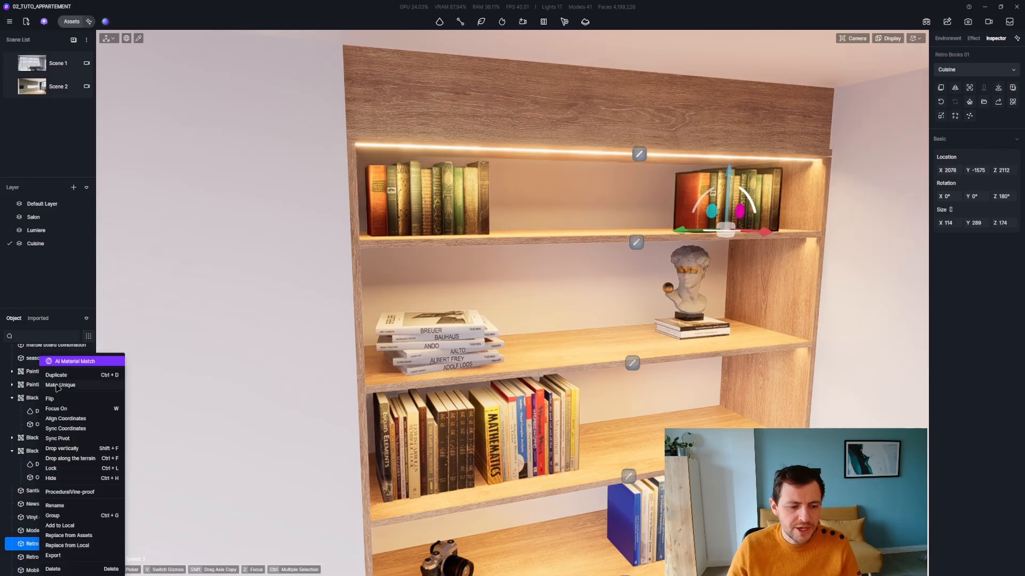
pyautogui.press('Escape')
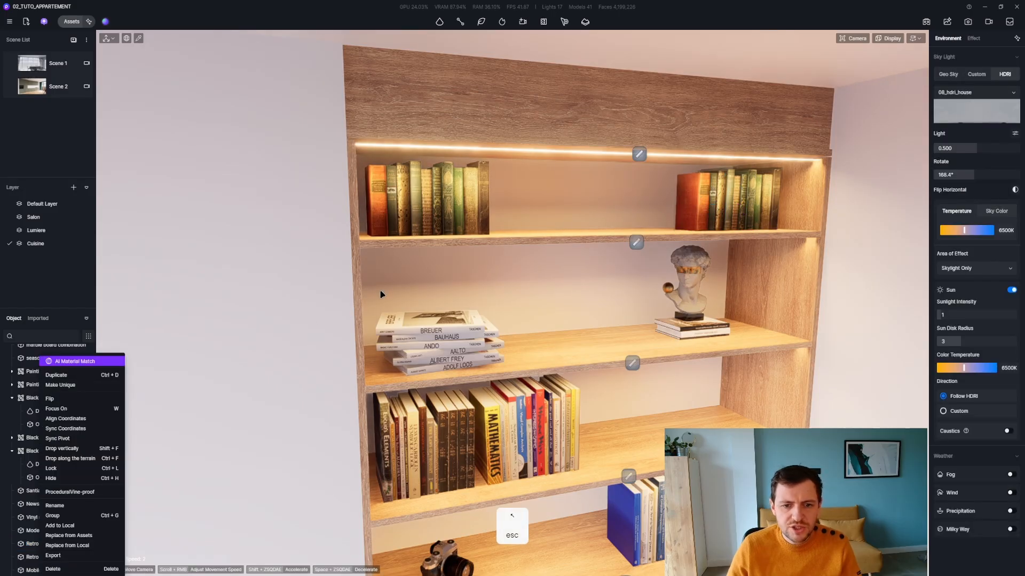
# Step: Select the retro books above the stacked architect books and start the material picker
pyautogui.click(426, 206)
pyautogui.press('i')
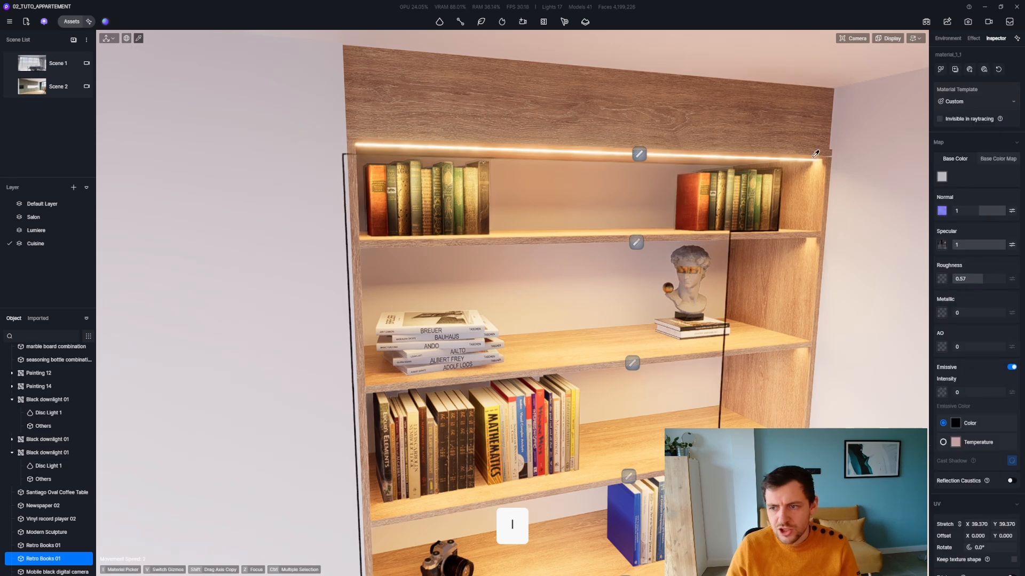
pyautogui.click(815, 153)
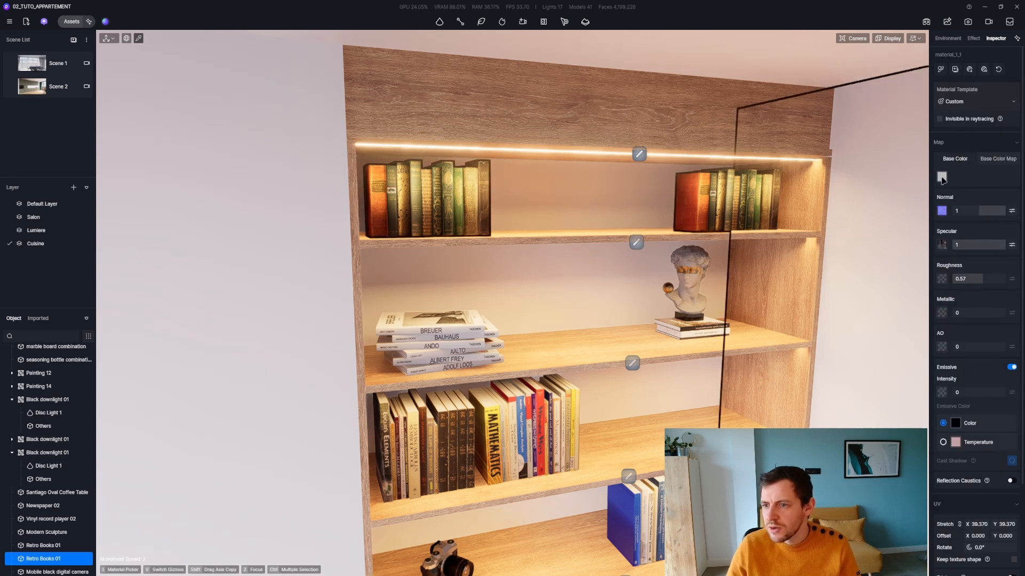
pyautogui.click(942, 177)
pyautogui.moveTo(956, 221); pyautogui.dragTo(920, 214)
pyautogui.press('Escape')
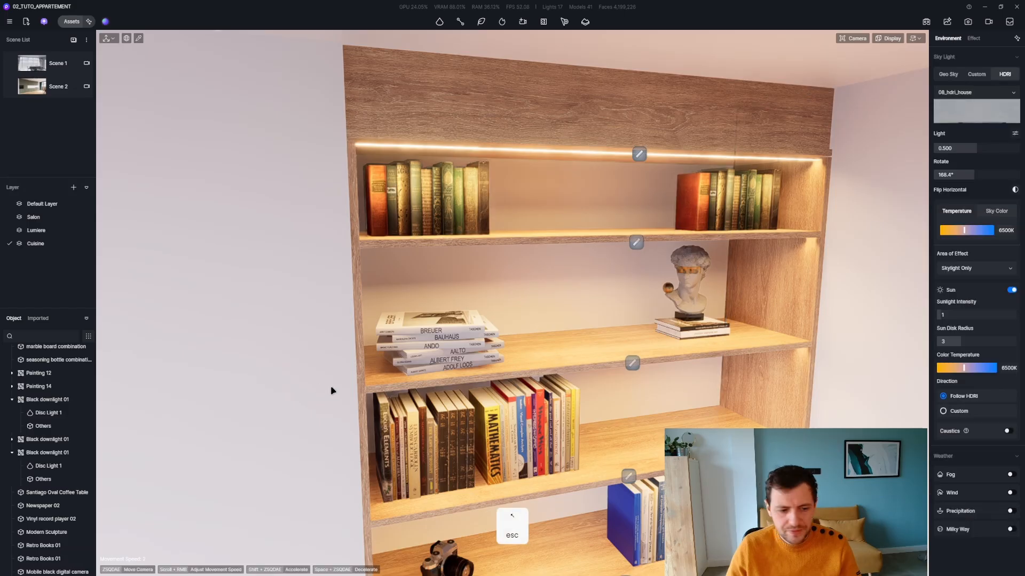
# Step: Make the right-hand Retro Books 01 set on the top shelf independent of its left-hand copy
pyautogui.click(696, 196)
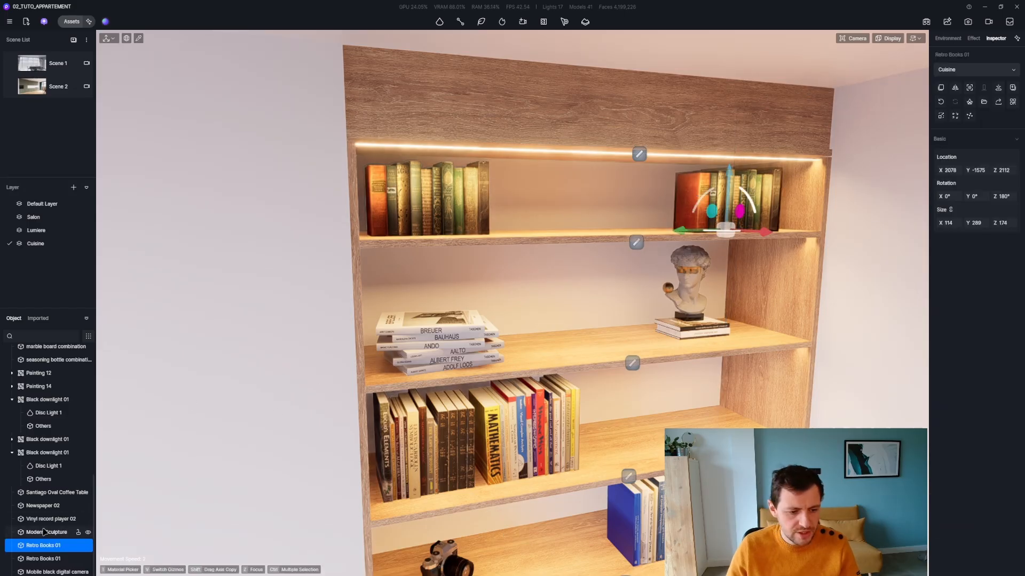
pyautogui.rightClick(49, 549)
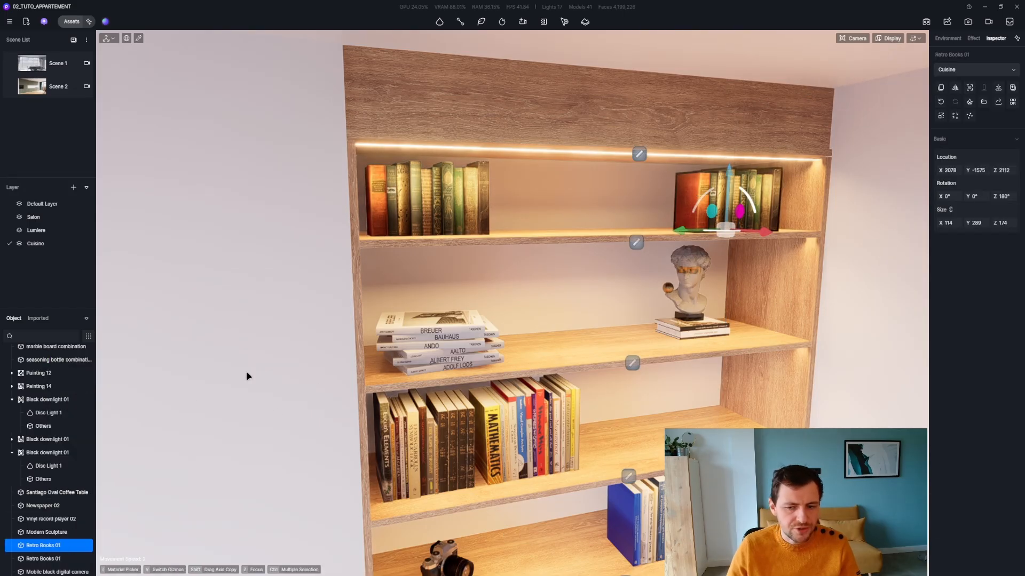
pyautogui.press('Escape')
# Step: Desaturate the right-hand top-shelf books by setting their base color map's saturation to -100 and brightness to 5
pyautogui.click(737, 236)
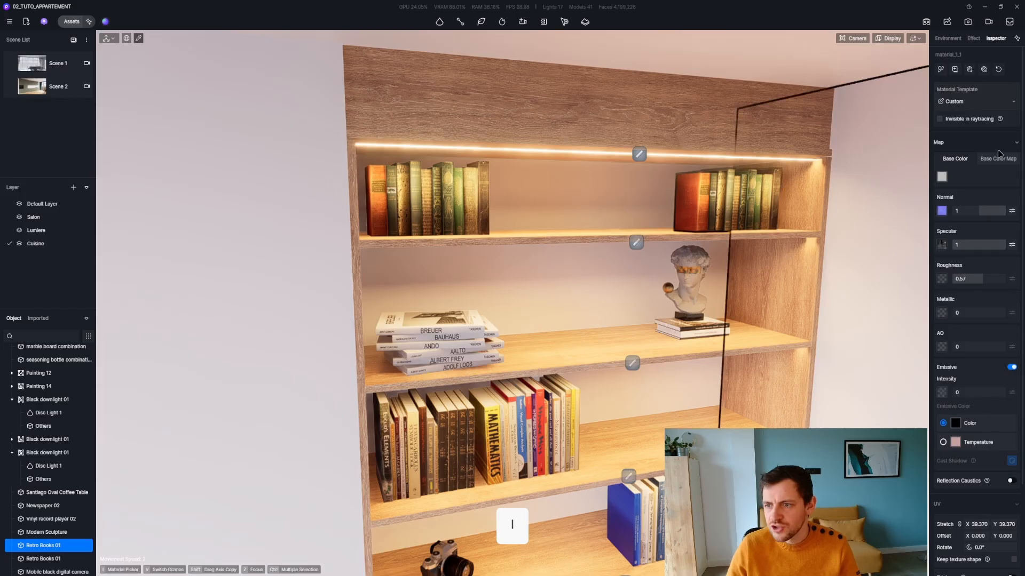
pyautogui.click(1012, 177)
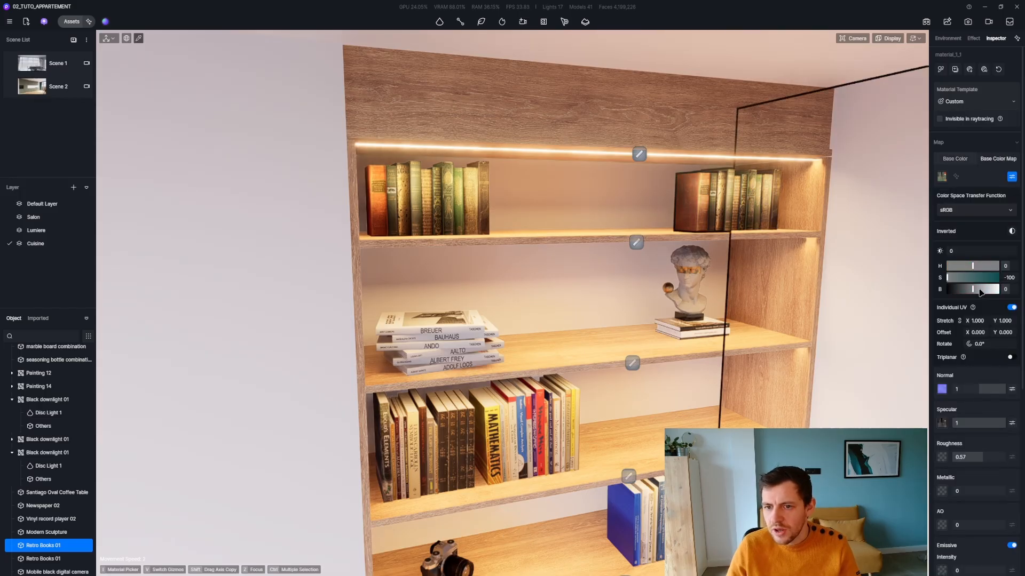
pyautogui.click(980, 290)
pyautogui.moveTo(976, 290); pyautogui.dragTo(976, 289)
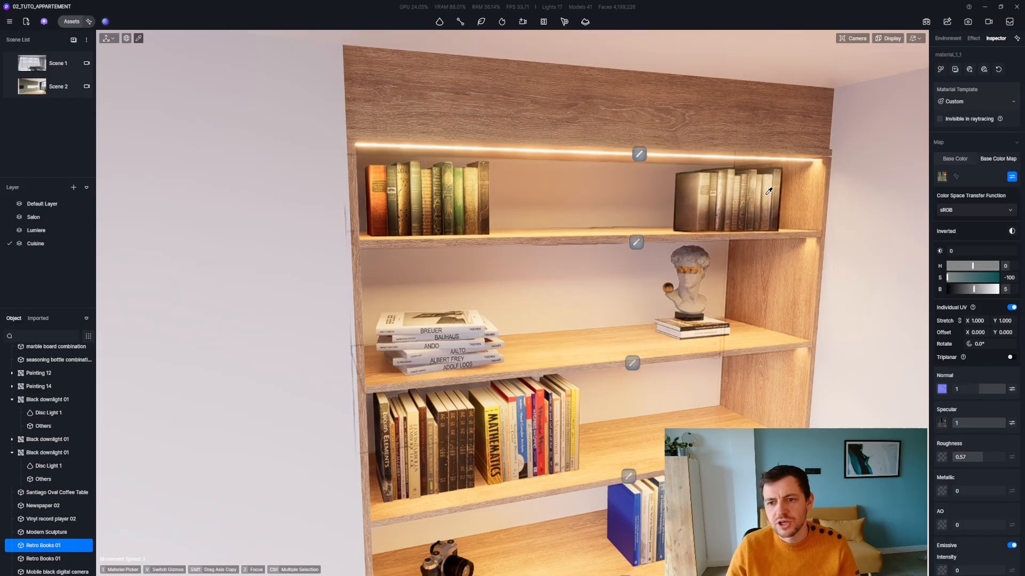
pyautogui.press('Escape')
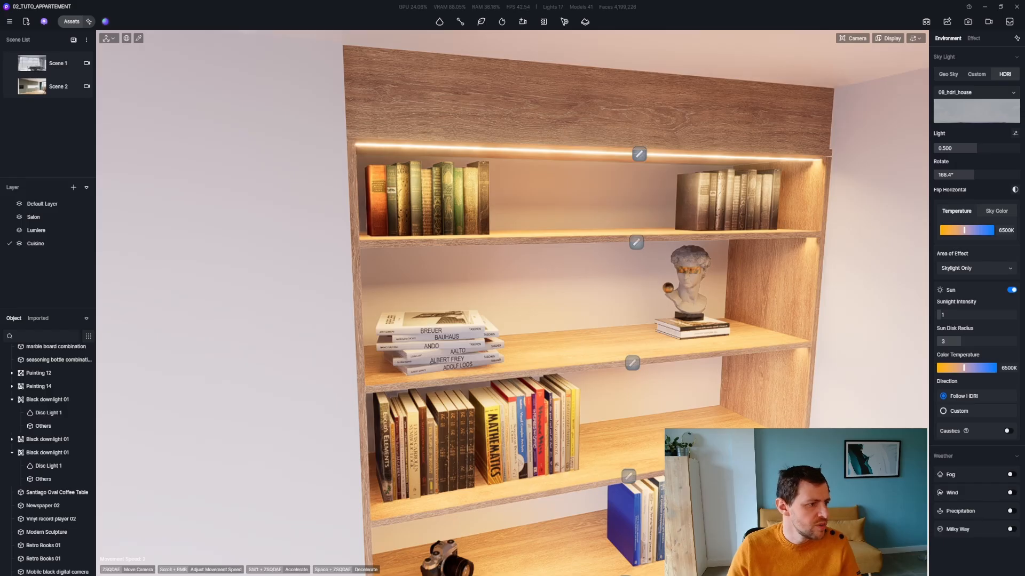
# Step: Place the Retro Books 02 stack on the top shelf beside the colored books and scale it down to about 157 × 218 × 144
pyautogui.hotkey('ctrl', 'v')
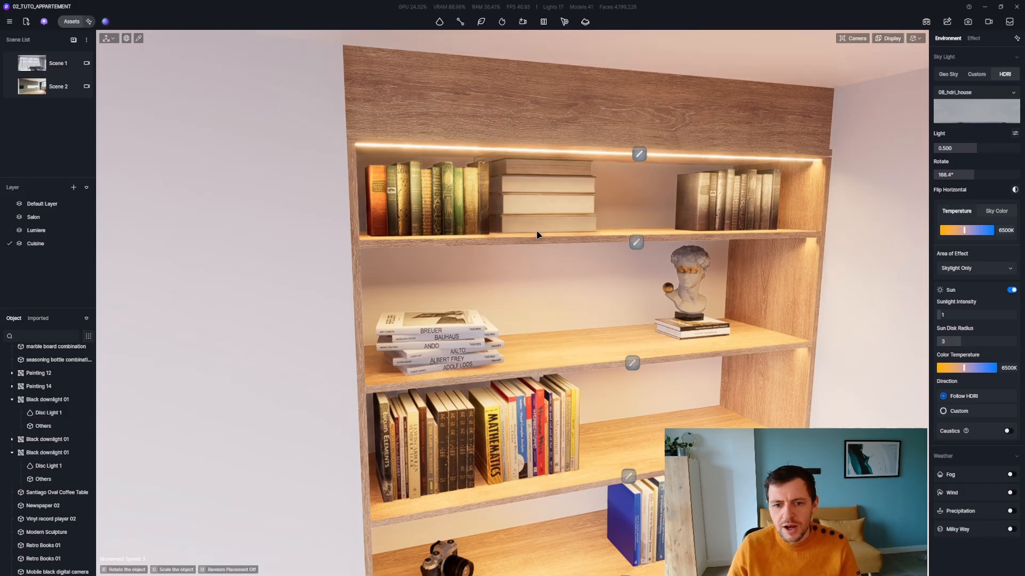
pyautogui.click(536, 235)
pyautogui.moveTo(526, 236); pyautogui.dragTo(594, 223)
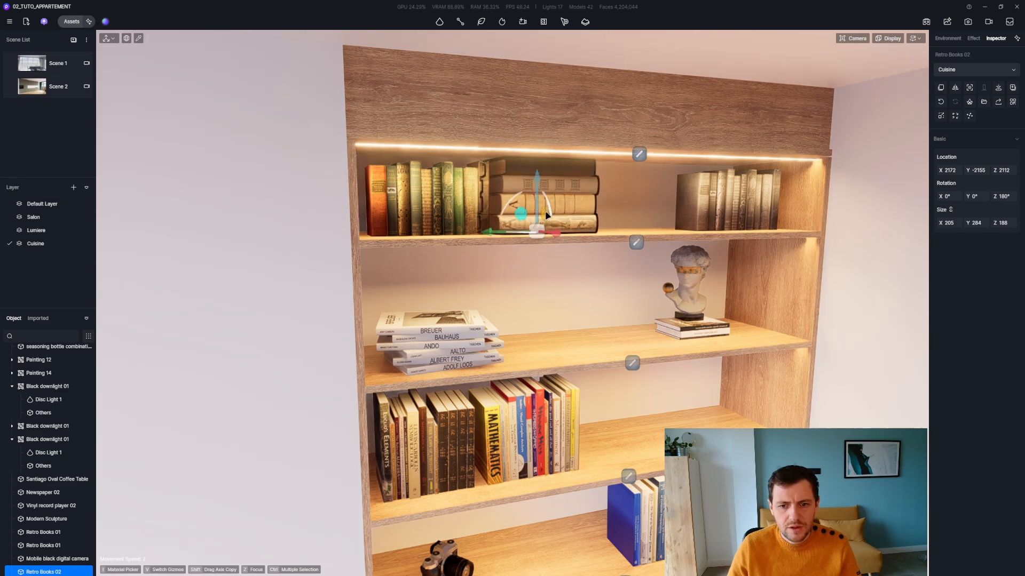
pyautogui.moveTo(535, 189); pyautogui.dragTo(526, 280)
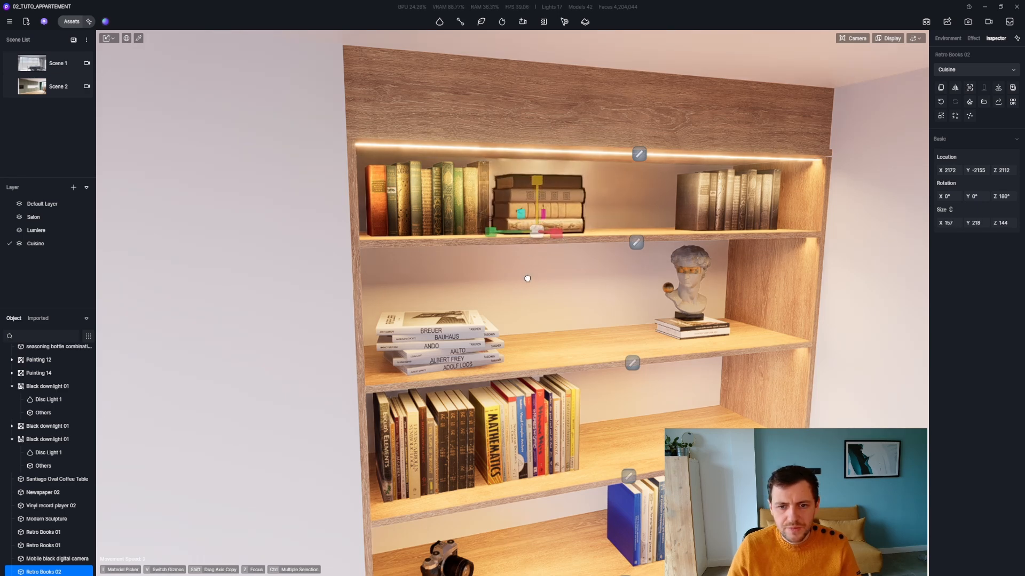
# Step: Move the Retro Books 02 stack back and closer to the colored books, to about X 2082, Y -2219
pyautogui.press('z')
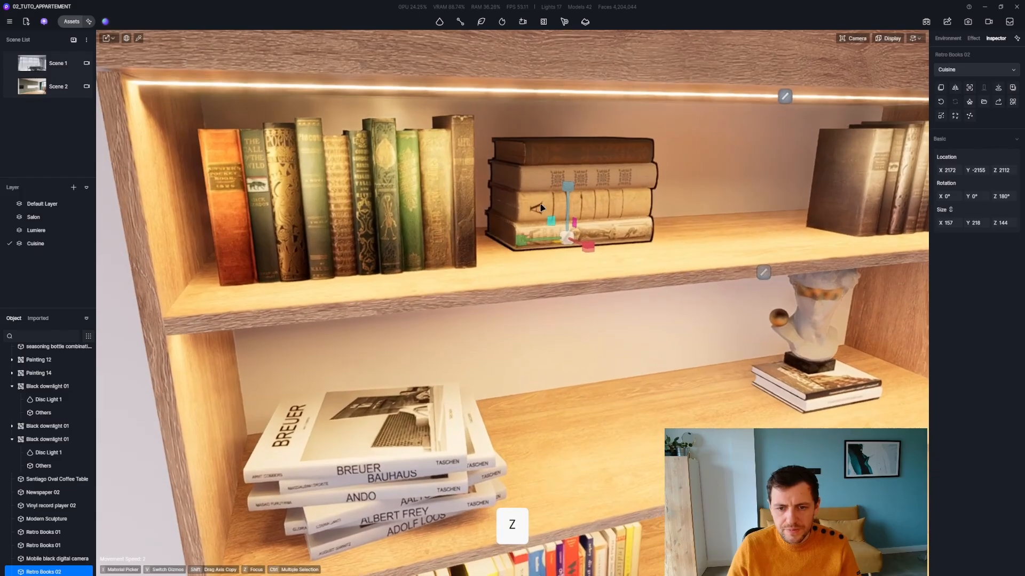
pyautogui.press('v')
pyautogui.moveTo(589, 254); pyautogui.dragTo(499, 260)
# Step: Frame the living room with the bookshelf, sofa, coffee table and wall art, and save the view as a new scene
pyautogui.press('s')
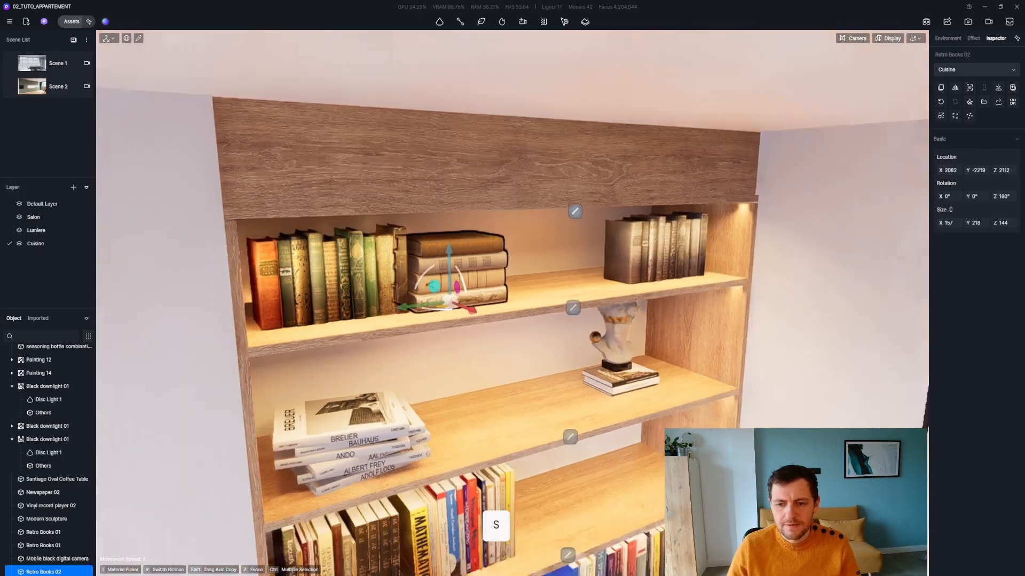
pyautogui.press('e')
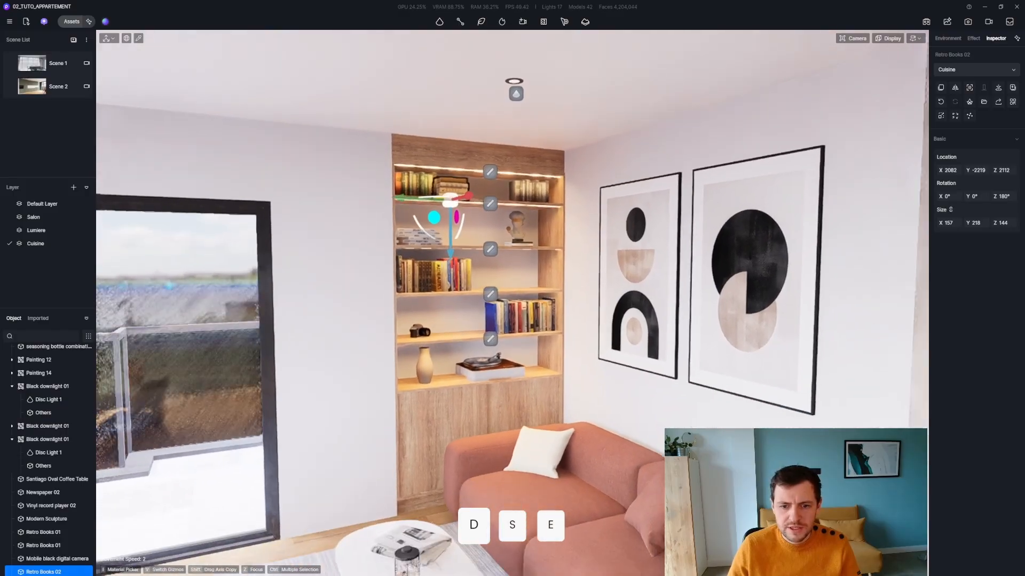
pyautogui.press('q')
pyautogui.press('d')
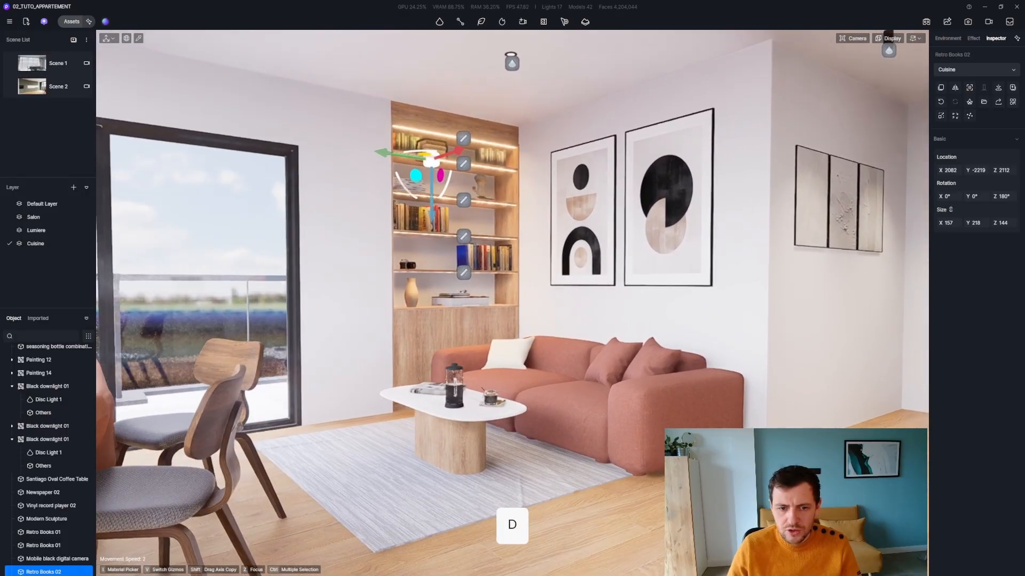
pyautogui.press('q')
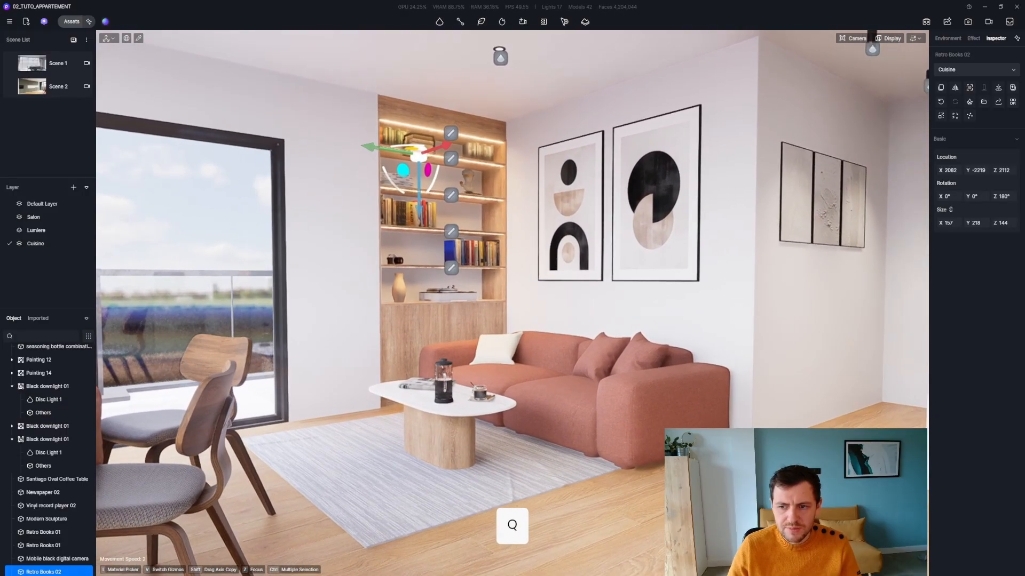
pyautogui.moveTo(337, 210); pyautogui.dragTo(337, 203, button='right')
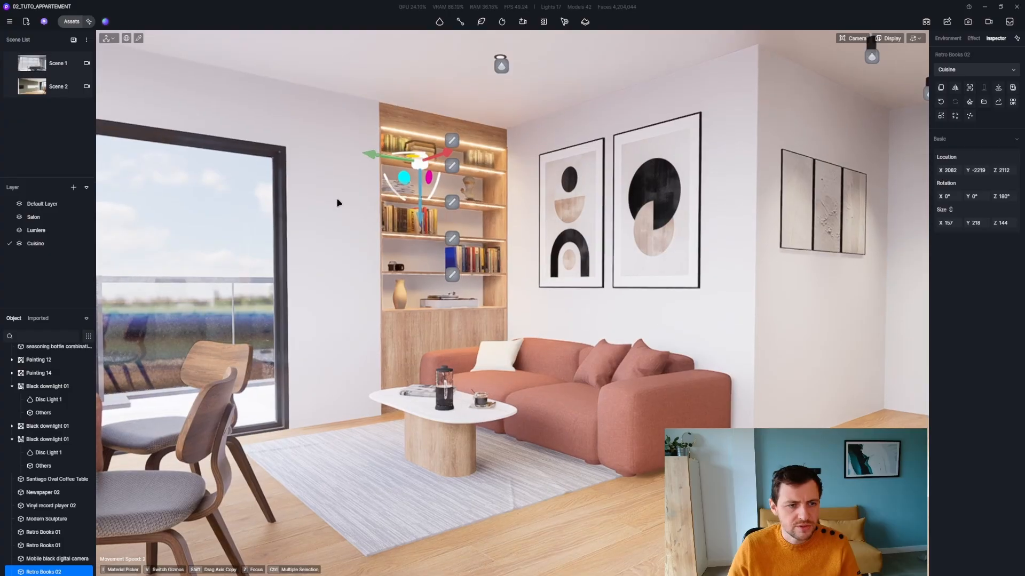
pyautogui.click(74, 40)
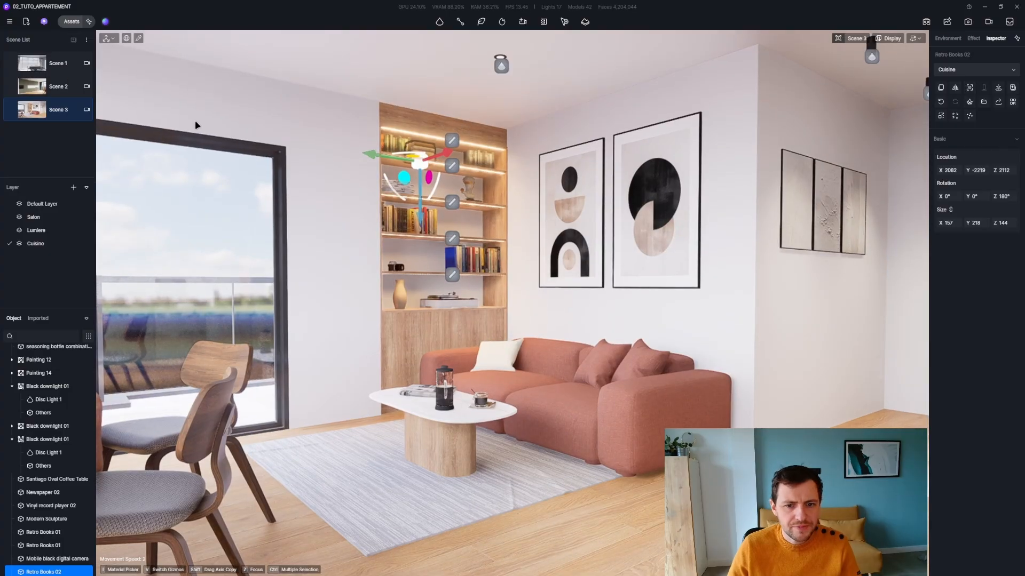
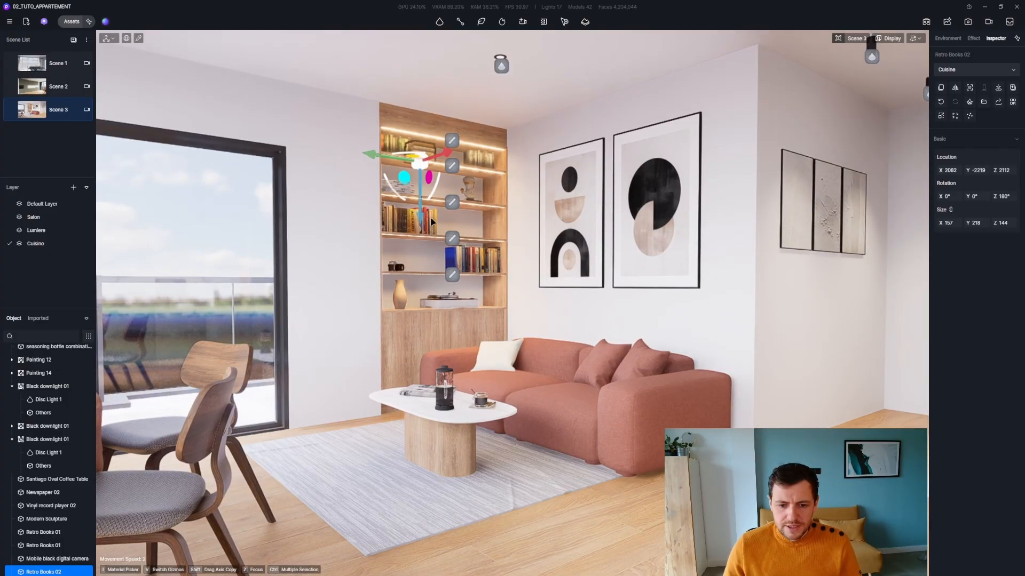
# Step: Lower the new scene's post-processing exposure to -0.04
pyautogui.click(959, 39)
pyautogui.click(974, 39)
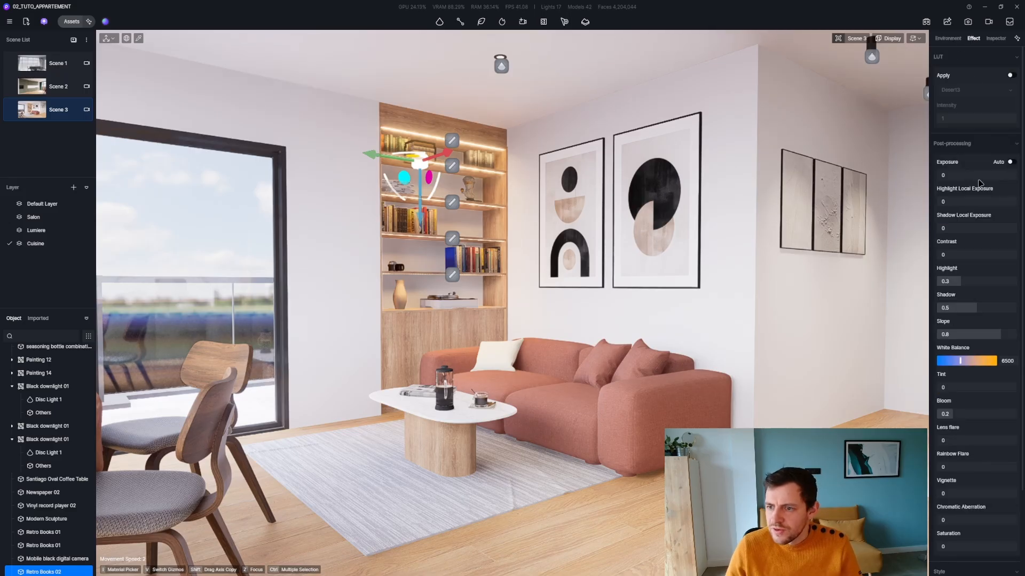
pyautogui.moveTo(984, 176); pyautogui.dragTo(984, 177)
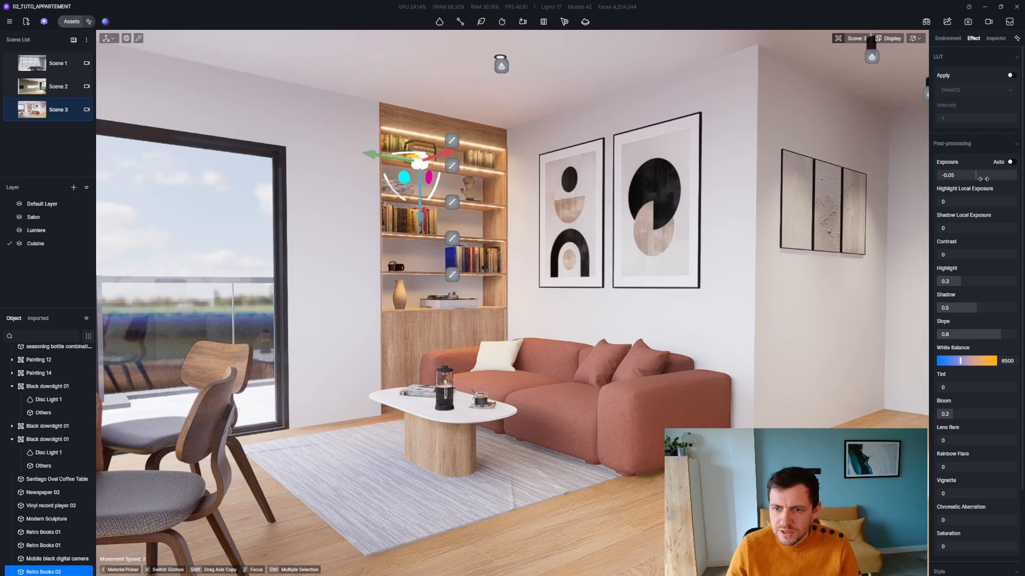
pyautogui.moveTo(19, 109)
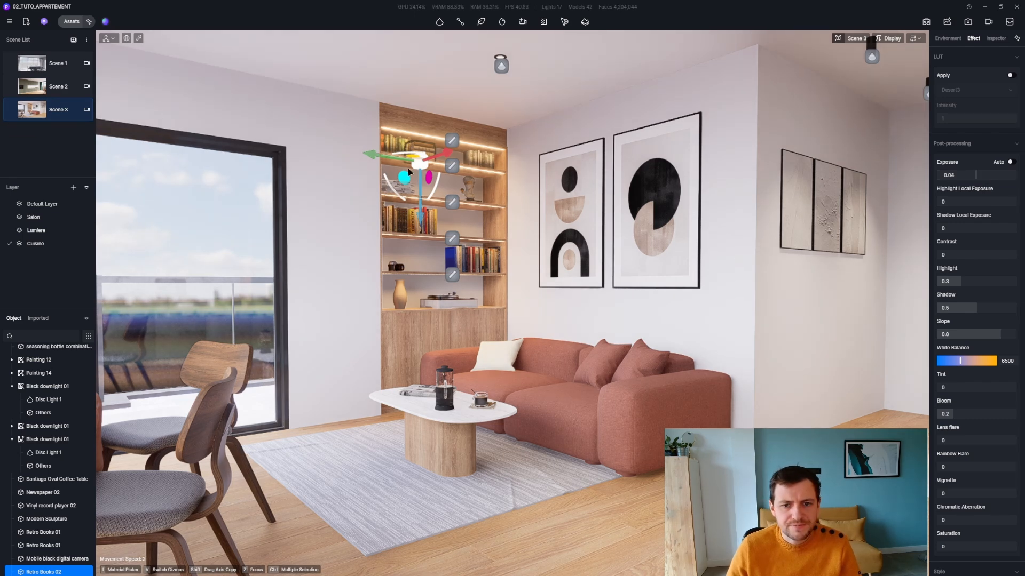
pyautogui.click(499, 65)
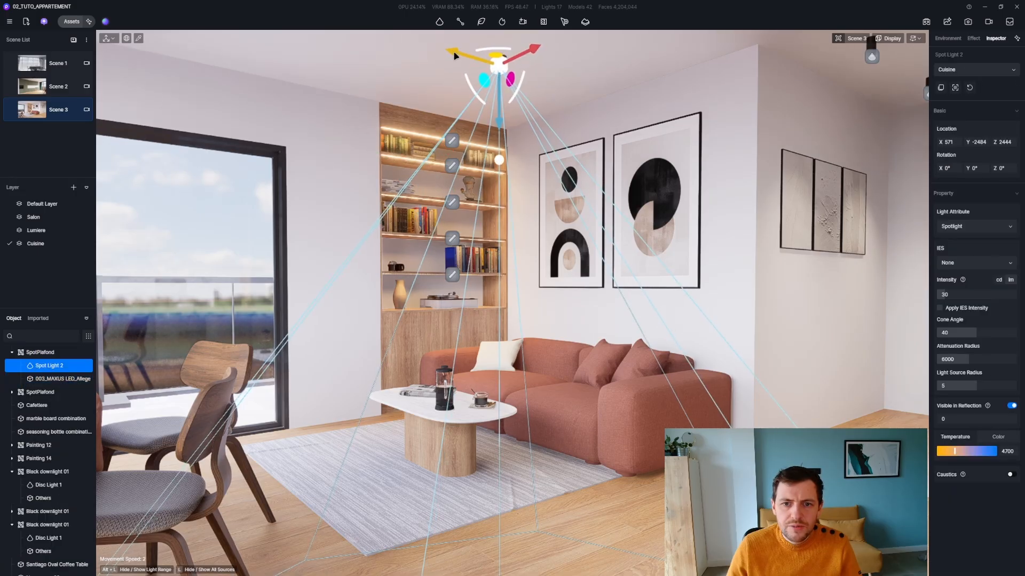
pyautogui.press('Escape')
pyautogui.click(493, 64)
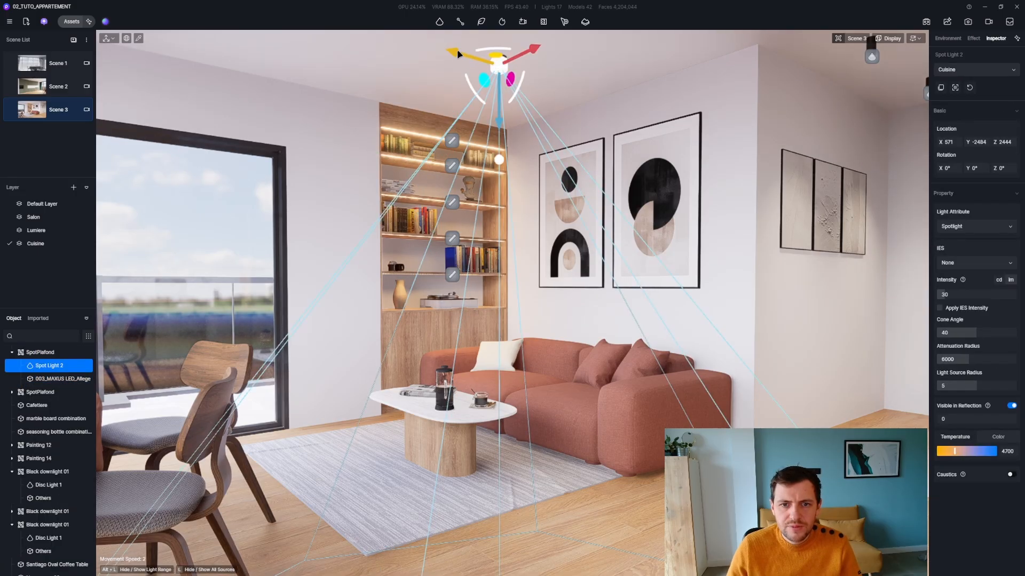
pyautogui.press('Escape')
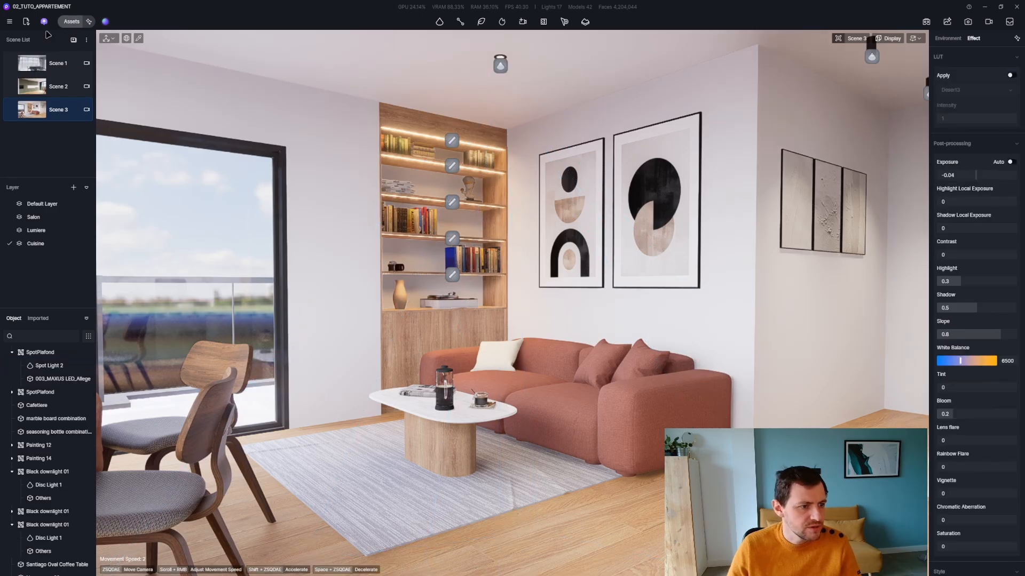
# Step: Browse the floor lamp models in the online asset library for one that suits the living room
pyautogui.moveTo(0, 112); pyautogui.dragTo(438, 64)
pyautogui.moveTo(770, 256); pyautogui.dragTo(471, 257)
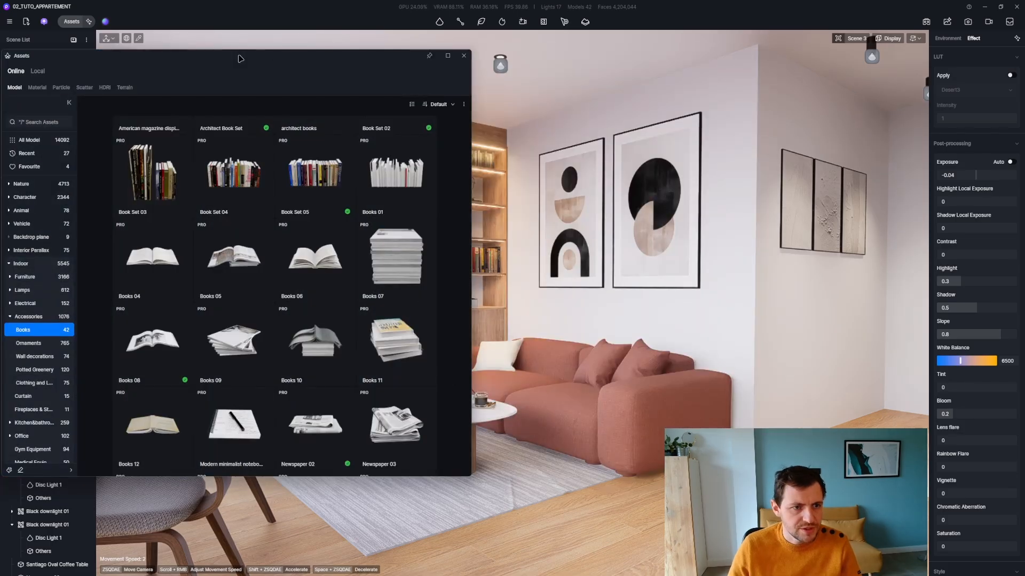
pyautogui.click(27, 291)
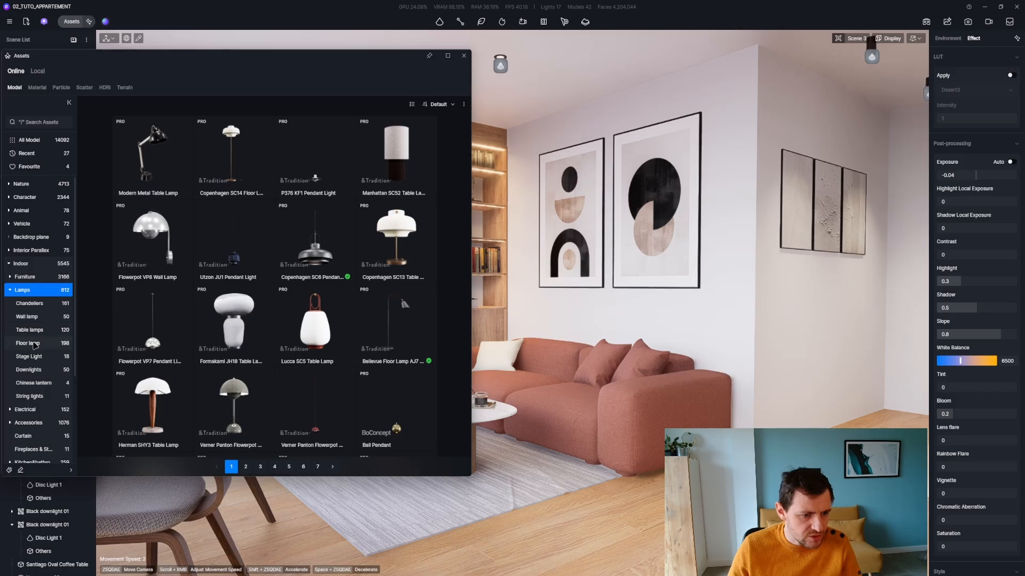
pyautogui.click(30, 344)
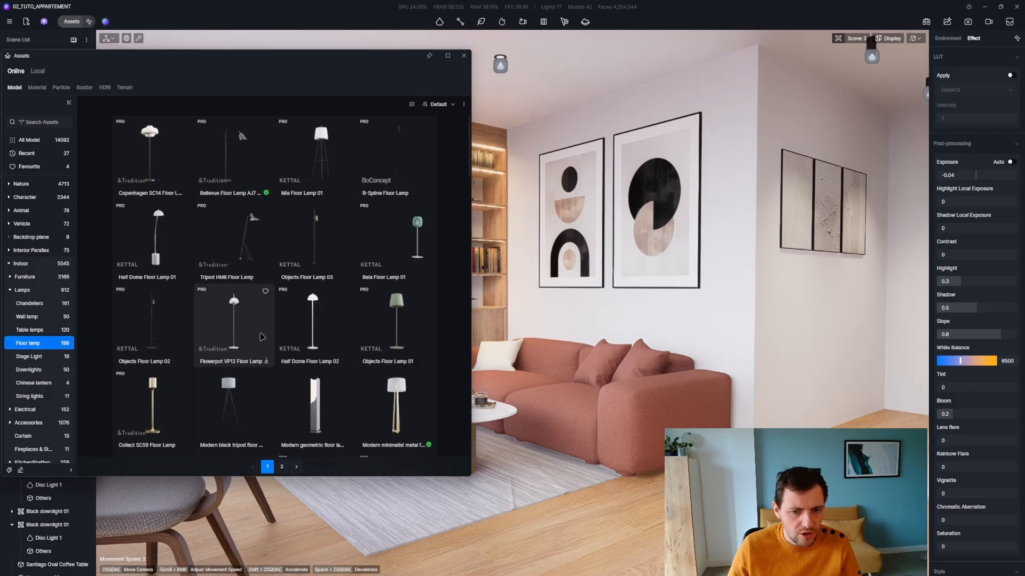
pyautogui.scroll(-6, 306, 285)
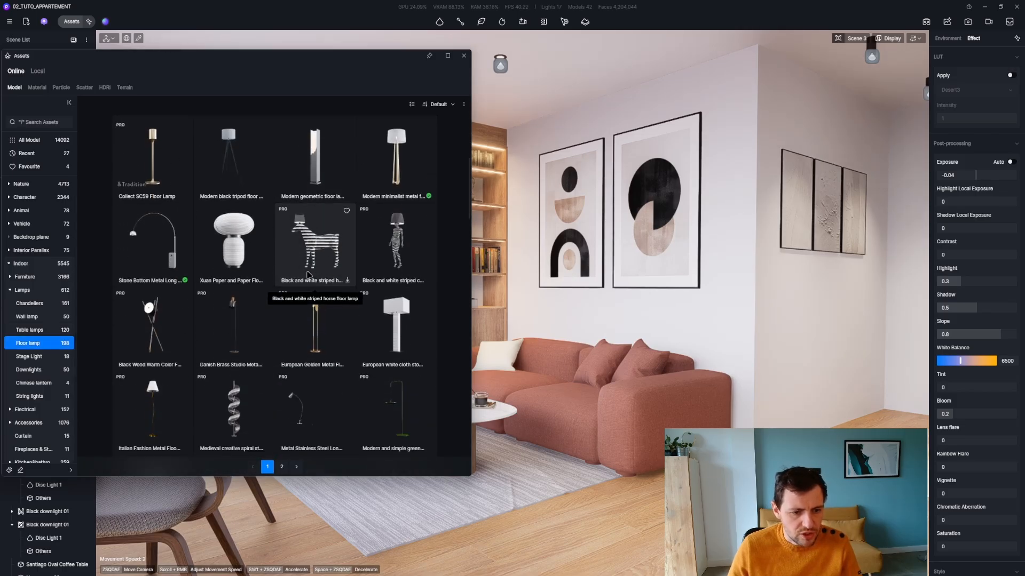
pyautogui.scroll(-4, 297, 272)
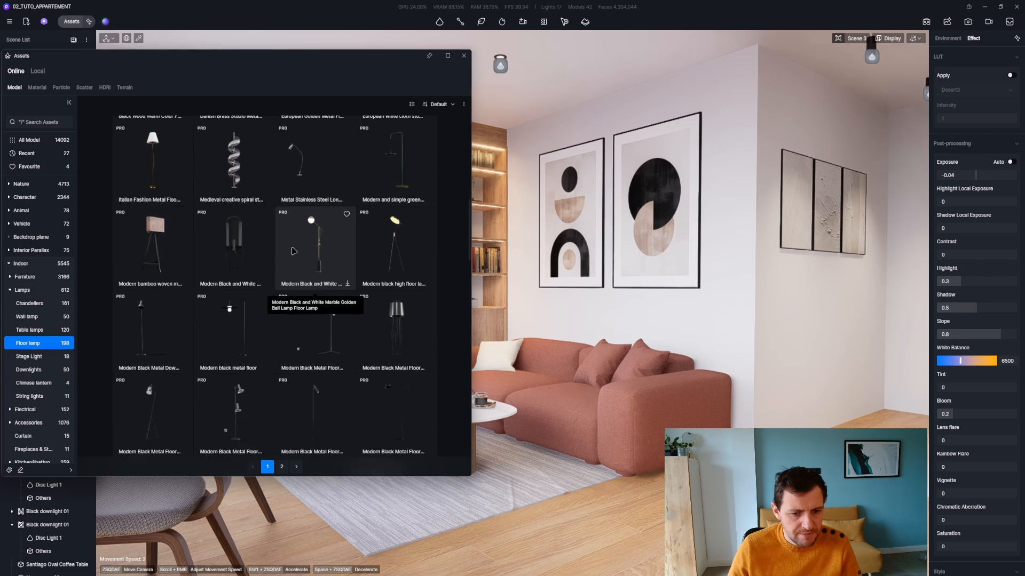
pyautogui.scroll(-3, 364, 211)
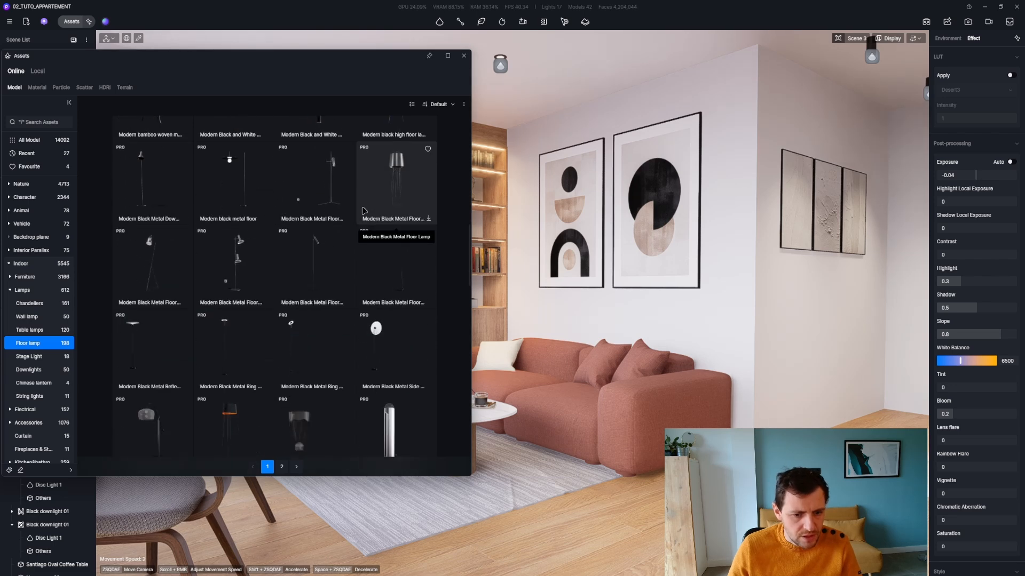
pyautogui.scroll(-3, 390, 226)
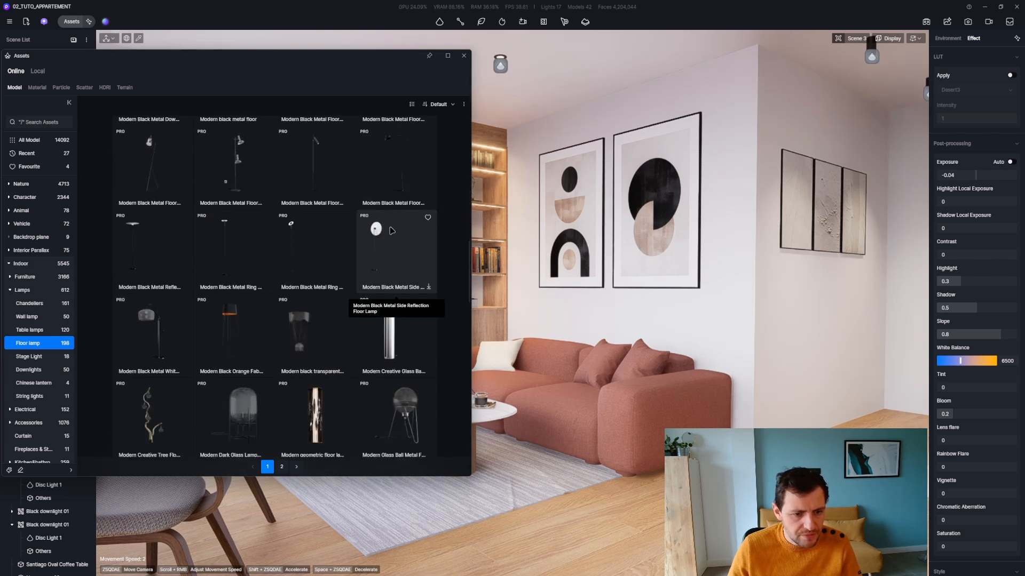
pyautogui.scroll(-6, 394, 230)
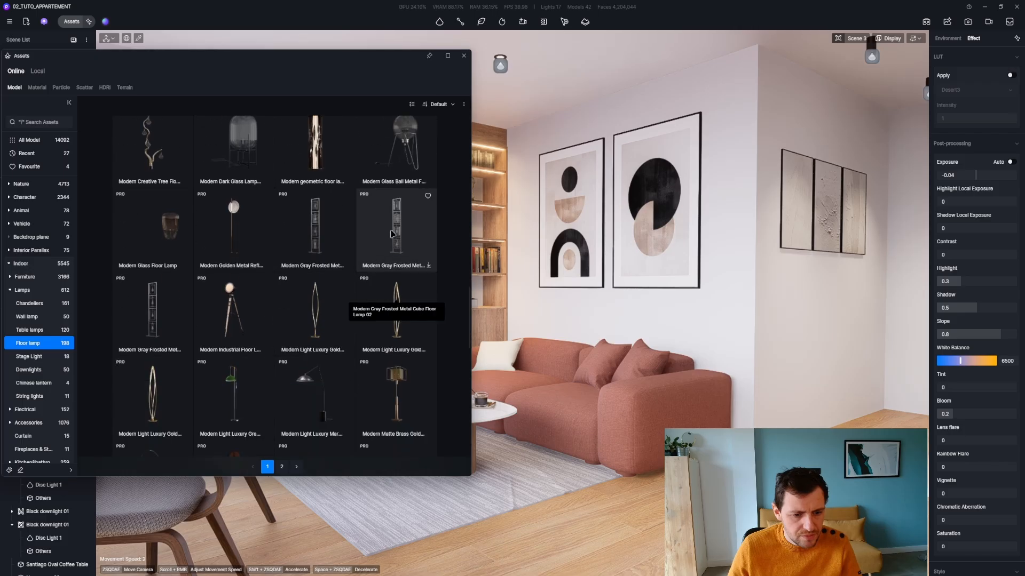
pyautogui.scroll(-4, 392, 235)
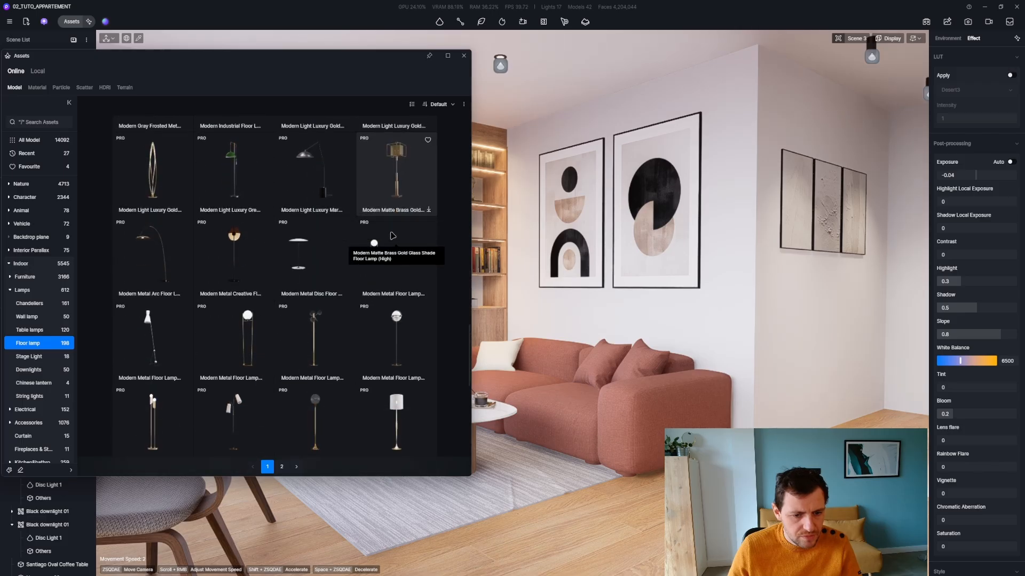
pyautogui.scroll(-2, 398, 240)
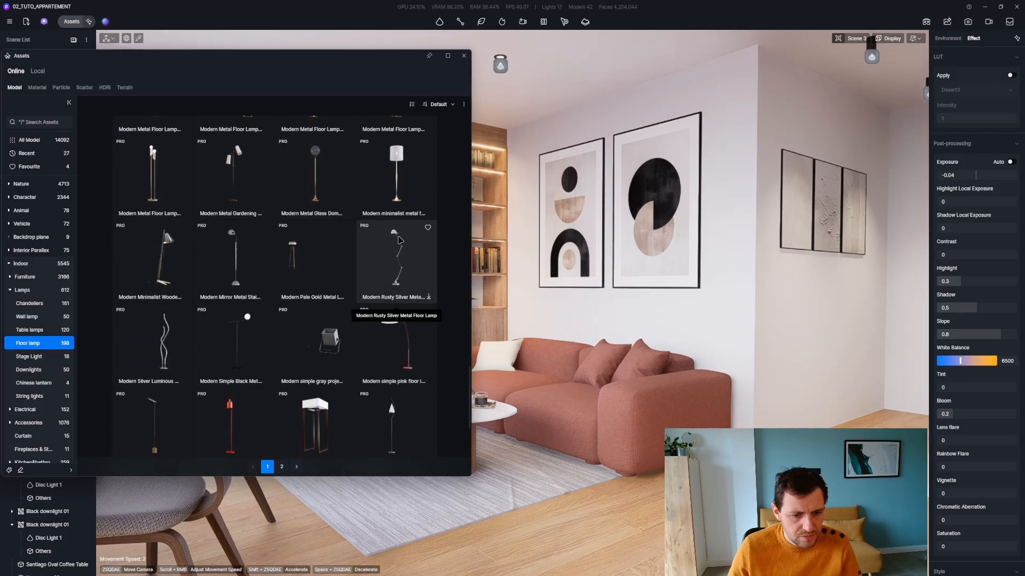
pyautogui.scroll(-5, 399, 240)
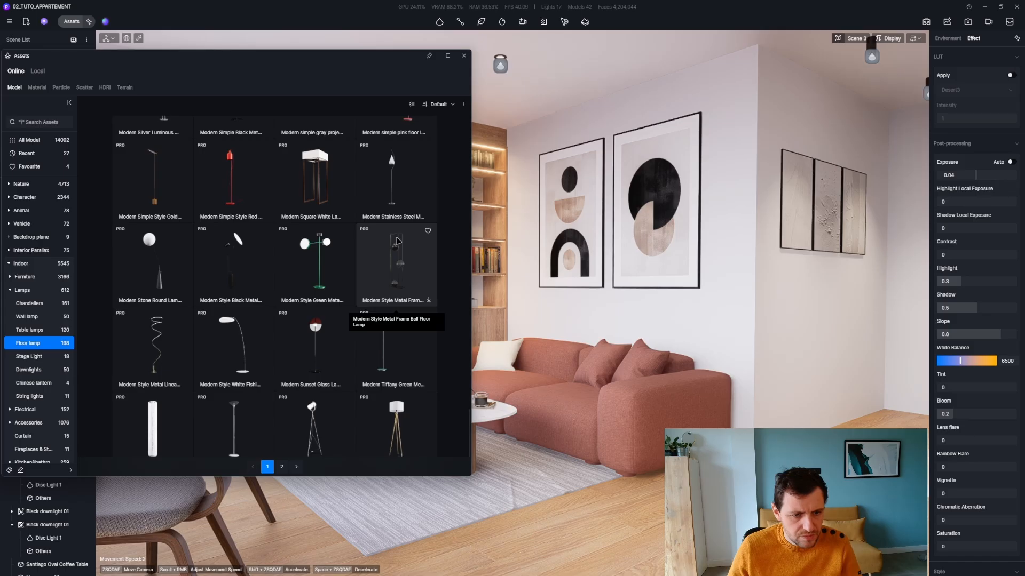
pyautogui.scroll(-5, 340, 250)
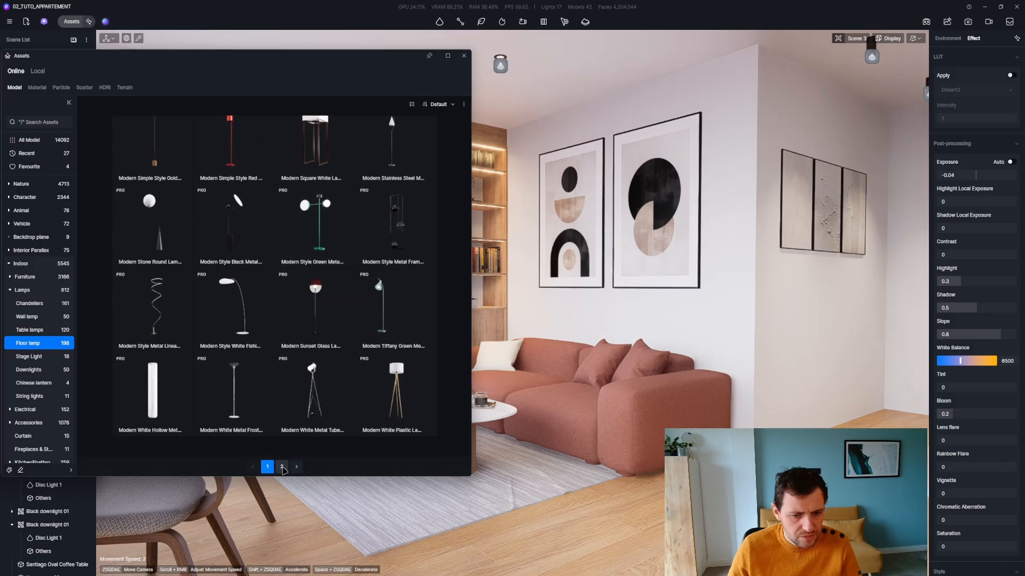
pyautogui.scroll(-3, 355, 256)
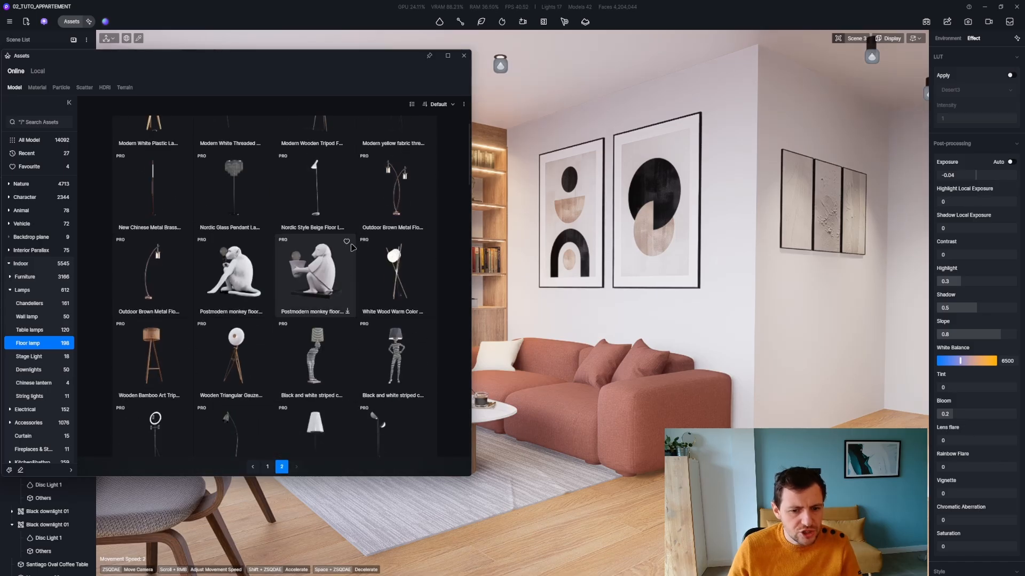
pyautogui.scroll(-1, 353, 246)
pyautogui.scroll(-8, 351, 246)
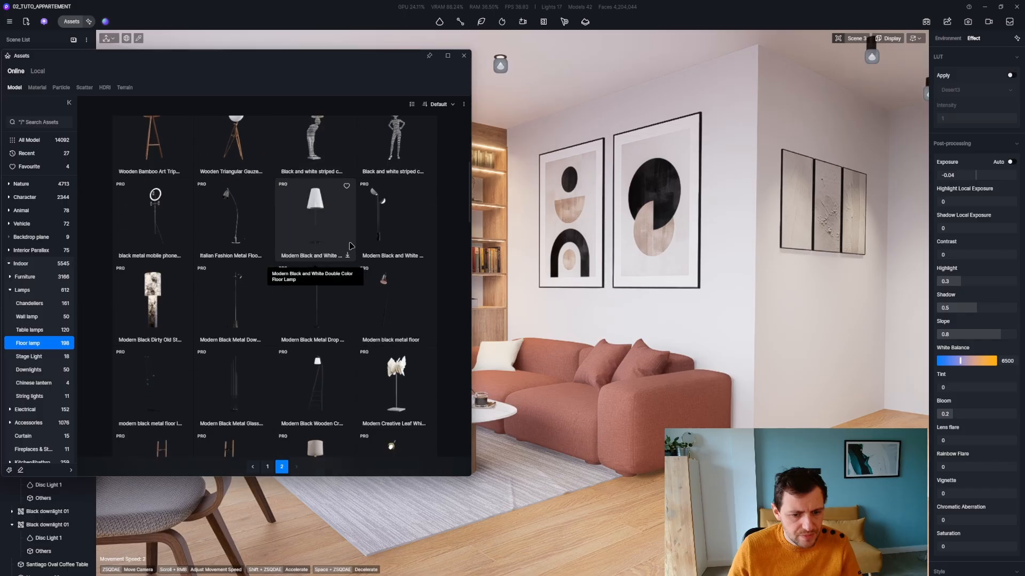
pyautogui.scroll(-7, 351, 246)
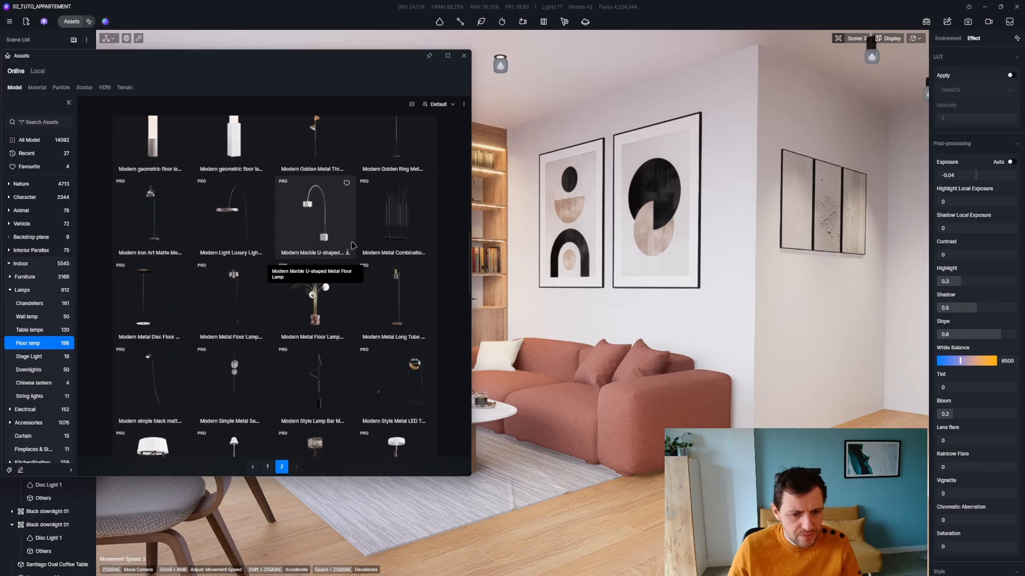
pyautogui.scroll(-1, 352, 245)
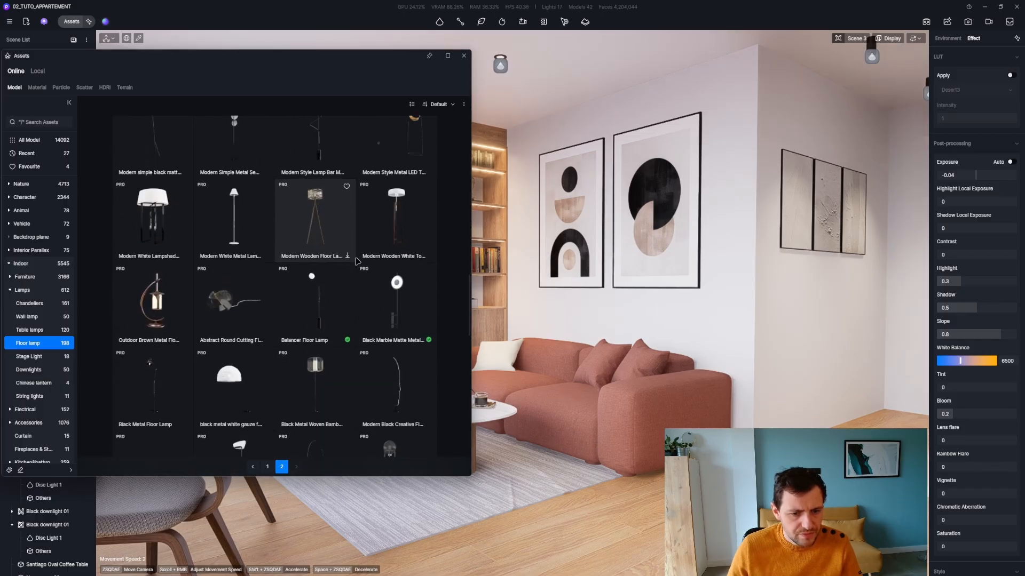
# Step: Place the Balancer Floor Lamp beside the sofa's right arm and nudge it slightly into position
pyautogui.click(348, 318)
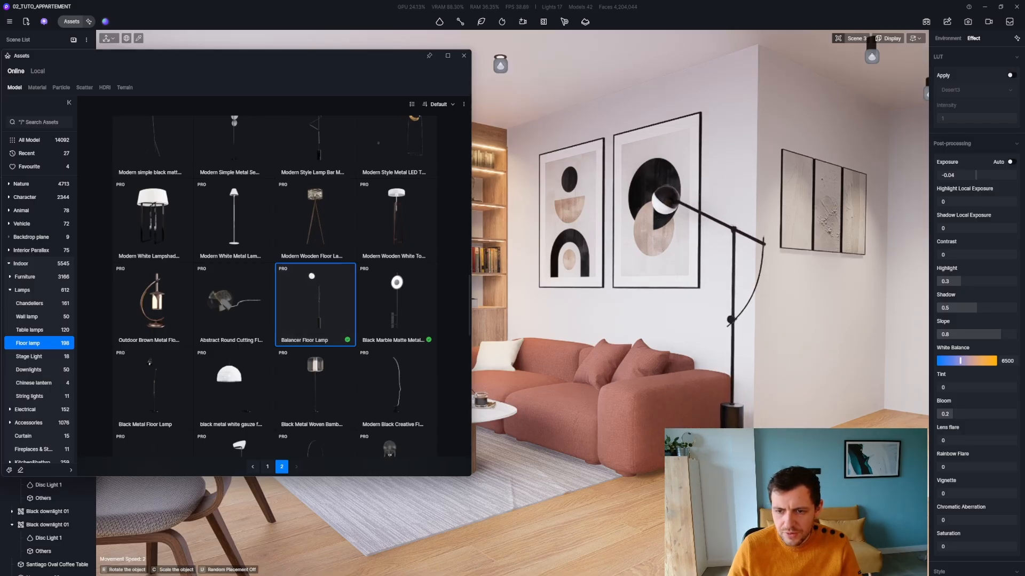
pyautogui.click(731, 419)
pyautogui.click(464, 56)
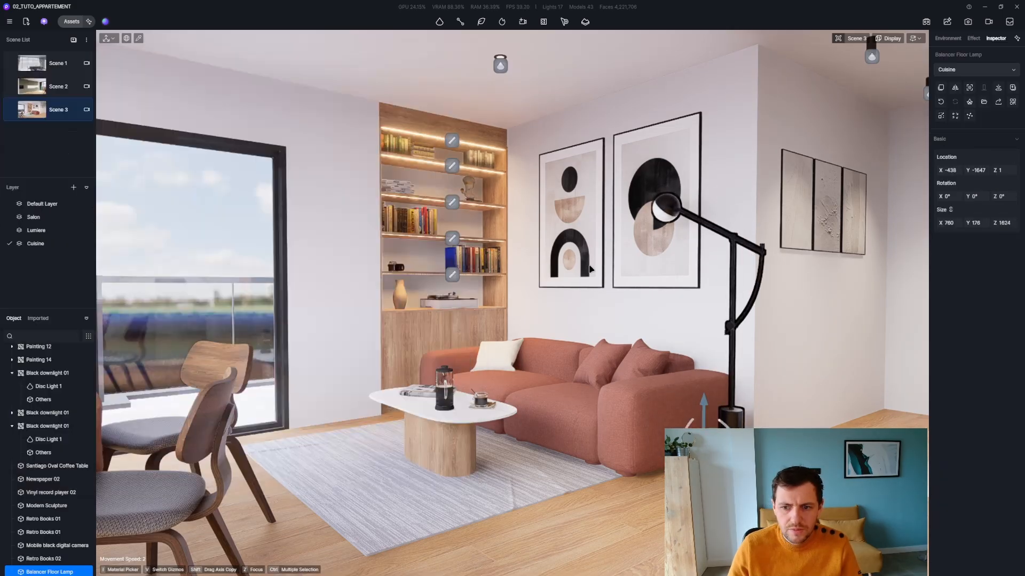
pyautogui.moveTo(703, 470); pyautogui.dragTo(730, 467)
pyautogui.press('Escape')
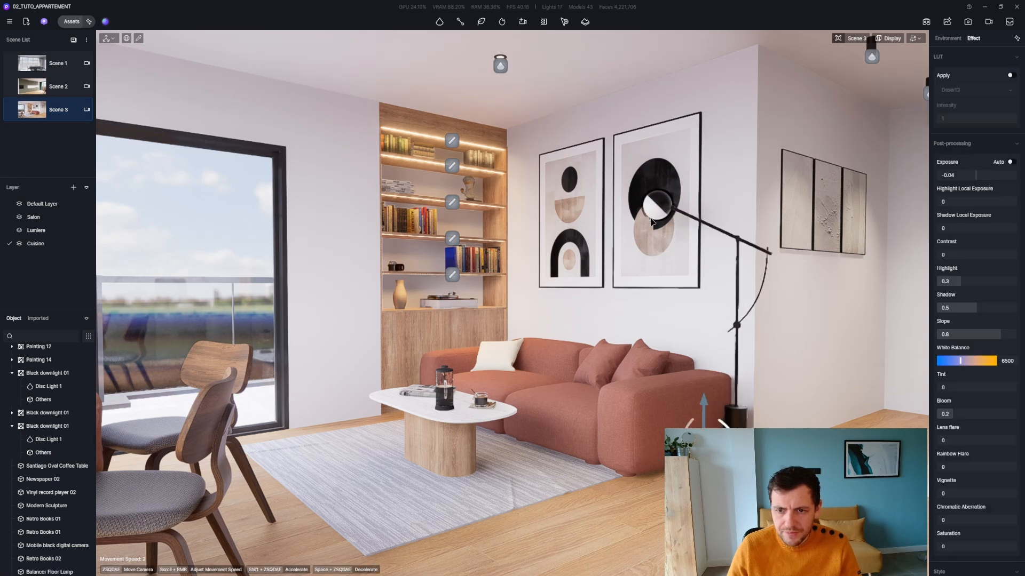
# Step: Set the floor lamp bulb material's emissive intensity to 25.3 and its emissive colour temperature to 4700
pyautogui.click(661, 209)
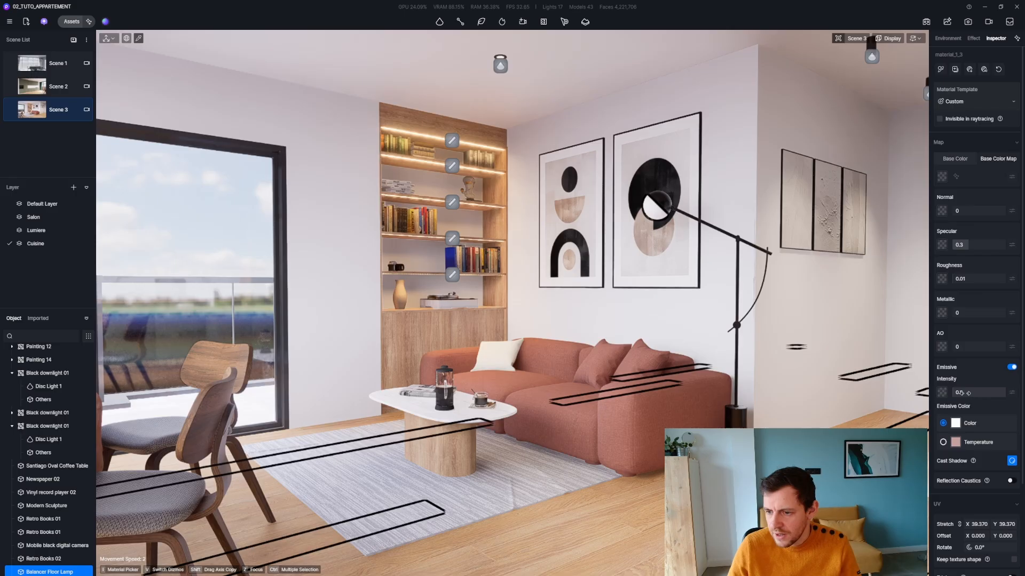
pyautogui.click(943, 442)
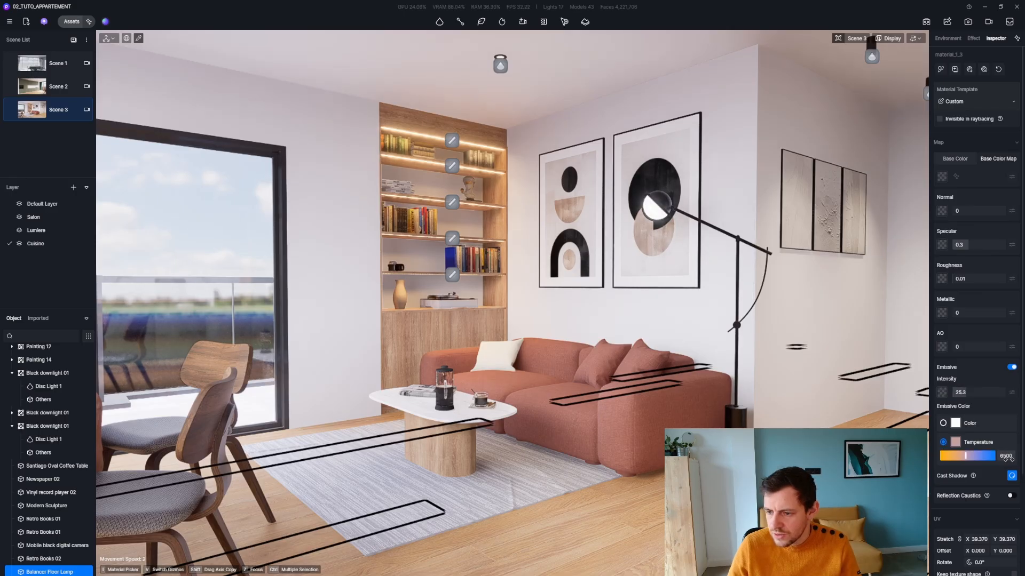
pyautogui.write('4700')
pyautogui.press('Return')
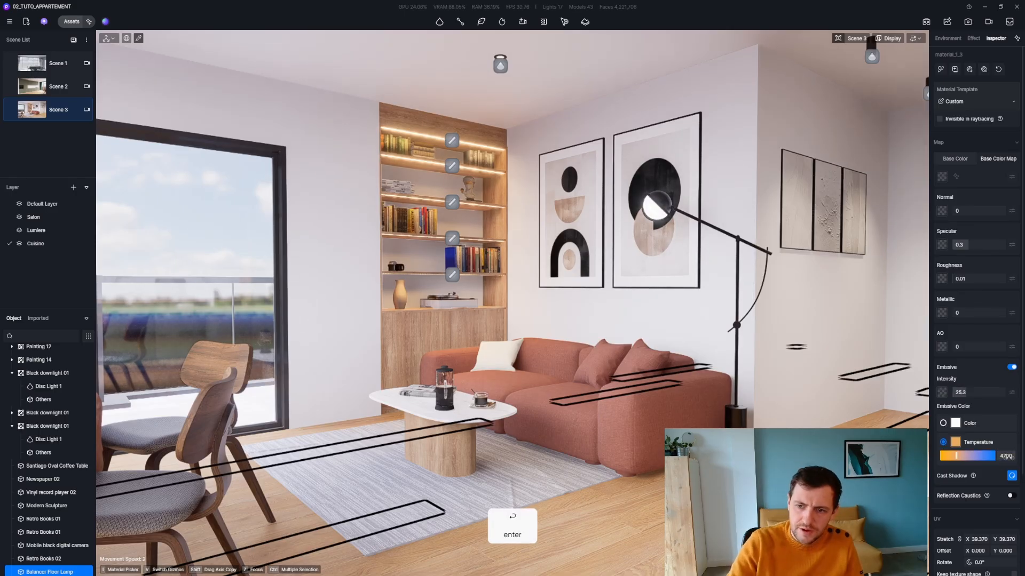
# Step: Look at the lit lamp and the room from another viewpoint, and return to the Scene 3 view
pyautogui.press('Escape')
pyautogui.press('s')
pyautogui.moveTo(662, 320); pyautogui.dragTo(747, 320, button='right')
pyautogui.press('q')
pyautogui.press('z')
pyautogui.click(56, 112)
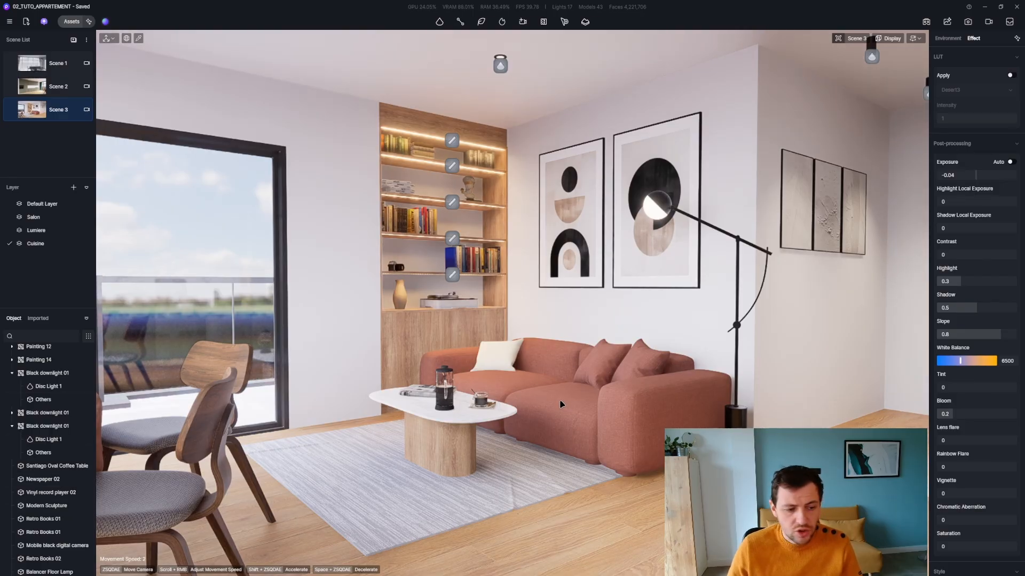
# Step: Collapse the expanded Black downlight 01 groups and select the coffee maker, newspaper, oval coffee table, floor lamp, Painting 12 and Painting 14 together
pyautogui.click(12, 426)
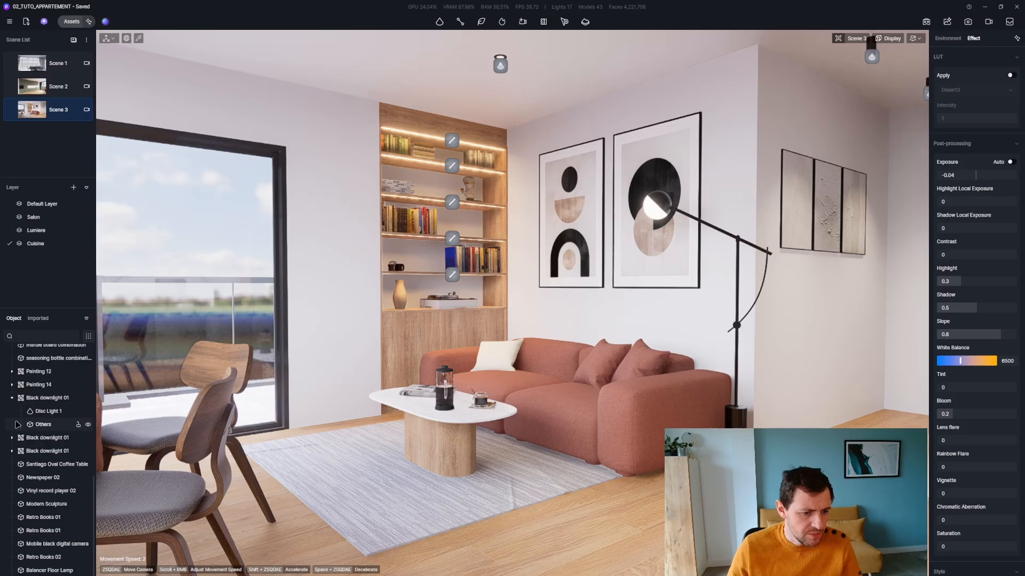
pyautogui.click(12, 398)
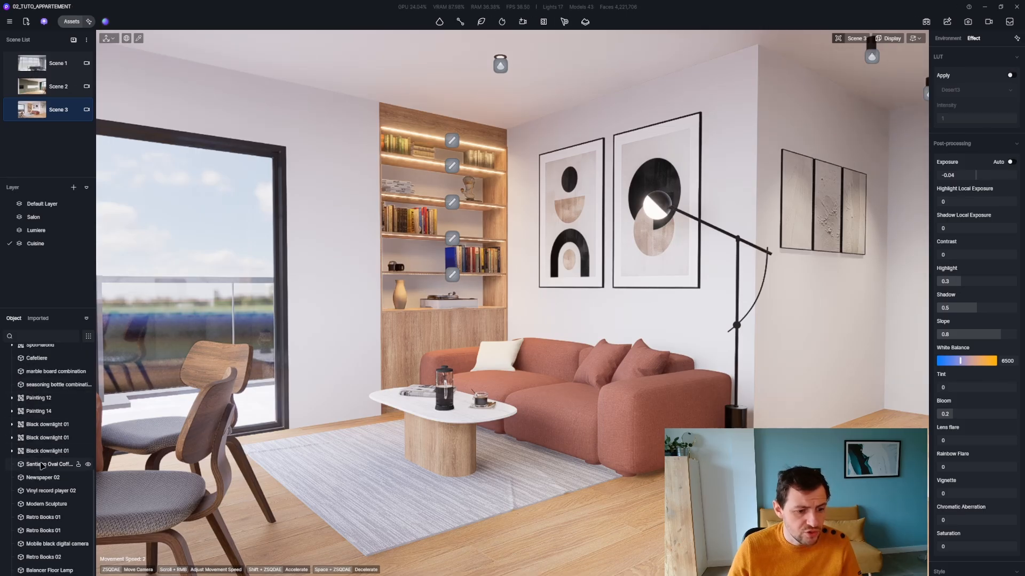
pyautogui.click(444, 405)
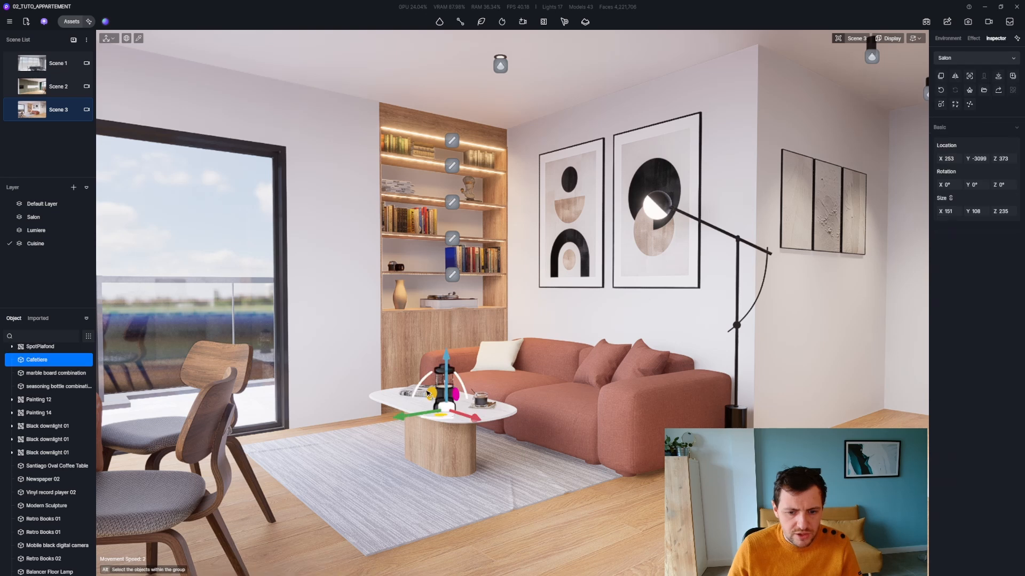
pyautogui.keyDown('ctrl'); pyautogui.click(439, 400); pyautogui.keyUp('ctrl')
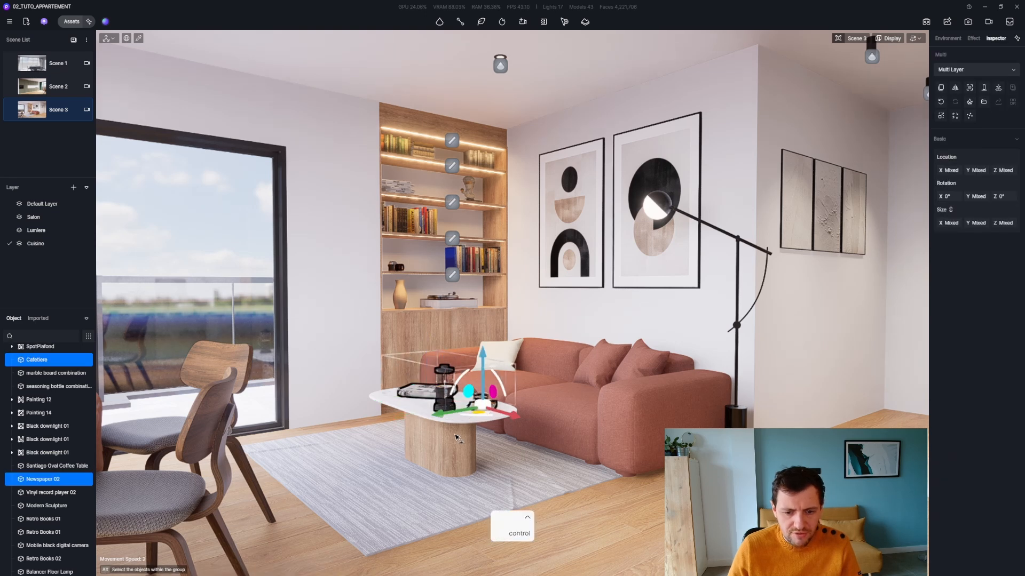
pyautogui.keyDown('ctrl'); pyautogui.click(486, 412); pyautogui.keyUp('ctrl')
pyautogui.keyDown('ctrl'); pyautogui.click(732, 427); pyautogui.keyUp('ctrl')
pyautogui.keyDown('ctrl'); pyautogui.click(647, 263); pyautogui.keyUp('ctrl')
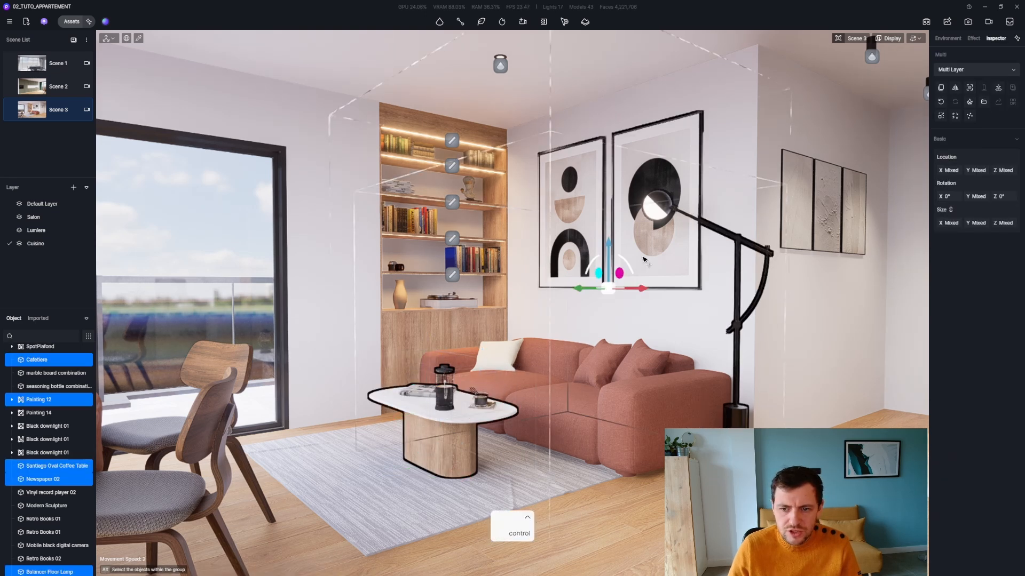
pyautogui.keyDown('ctrl'); pyautogui.click(825, 219); pyautogui.keyUp('ctrl')
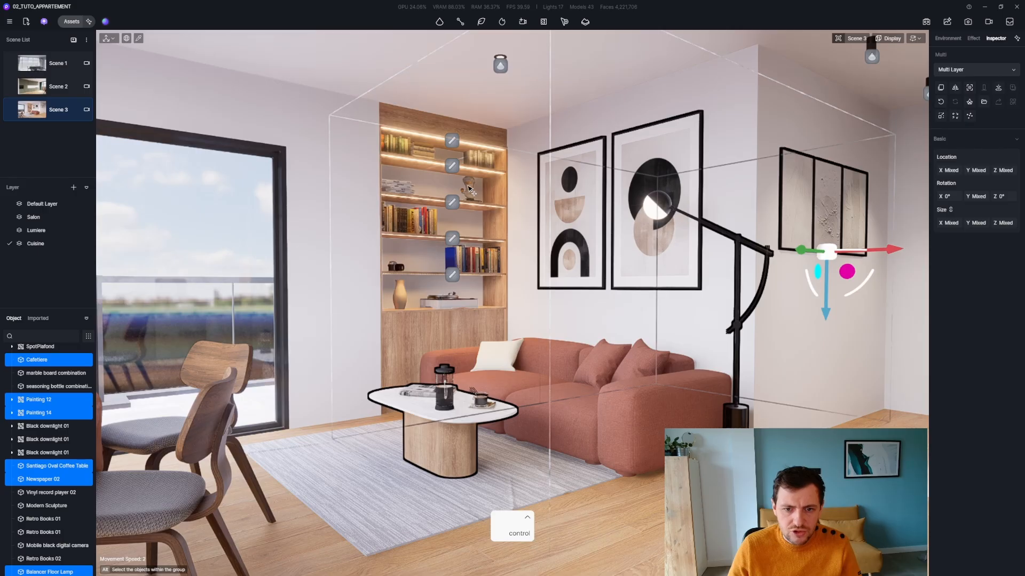
# Step: Add the bookshelf's sculpture, both Retro Books 01, Retro Books 02, the vinyl record player and the black camera to the selection
pyautogui.keyDown('ctrl'); pyautogui.click(469, 188); pyautogui.keyUp('ctrl')
pyautogui.keyDown('ctrl'); pyautogui.click(476, 159); pyautogui.keyUp('ctrl')
pyautogui.keyDown('ctrl'); pyautogui.click(408, 151); pyautogui.keyUp('ctrl')
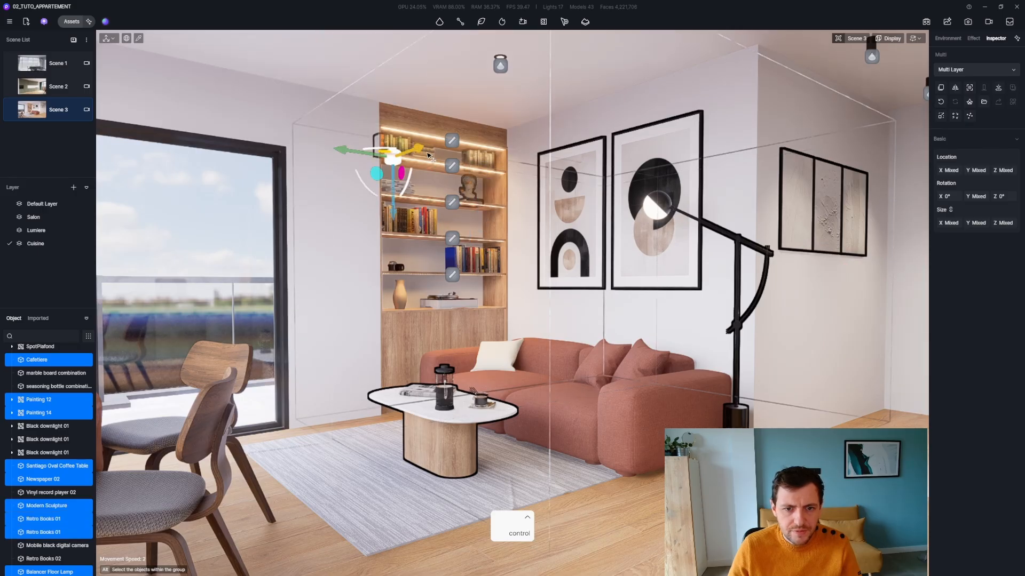
pyautogui.keyDown('ctrl'); pyautogui.click(430, 156); pyautogui.keyUp('ctrl')
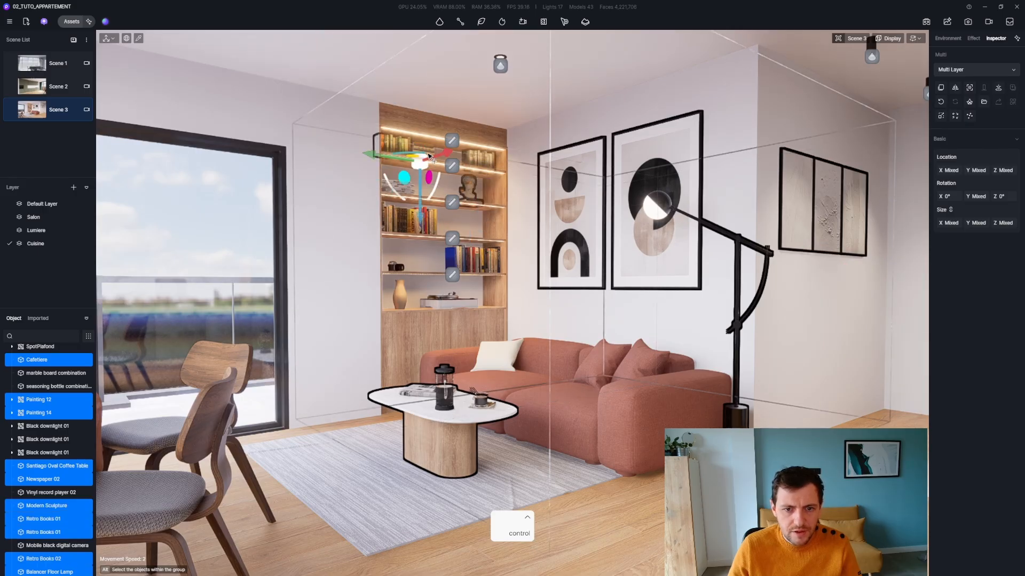
pyautogui.keyDown('ctrl'); pyautogui.click(442, 304); pyautogui.keyUp('ctrl')
pyautogui.keyDown('ctrl'); pyautogui.click(395, 268); pyautogui.keyUp('ctrl')
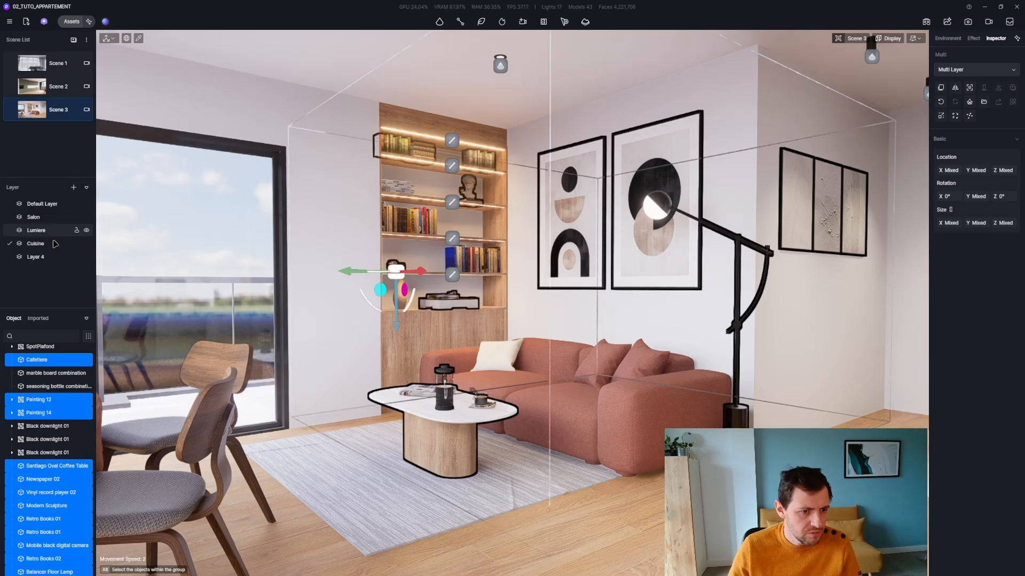
# Step: Create a new layer named Objet and move the selected decor objects into it
pyautogui.write('Objet')
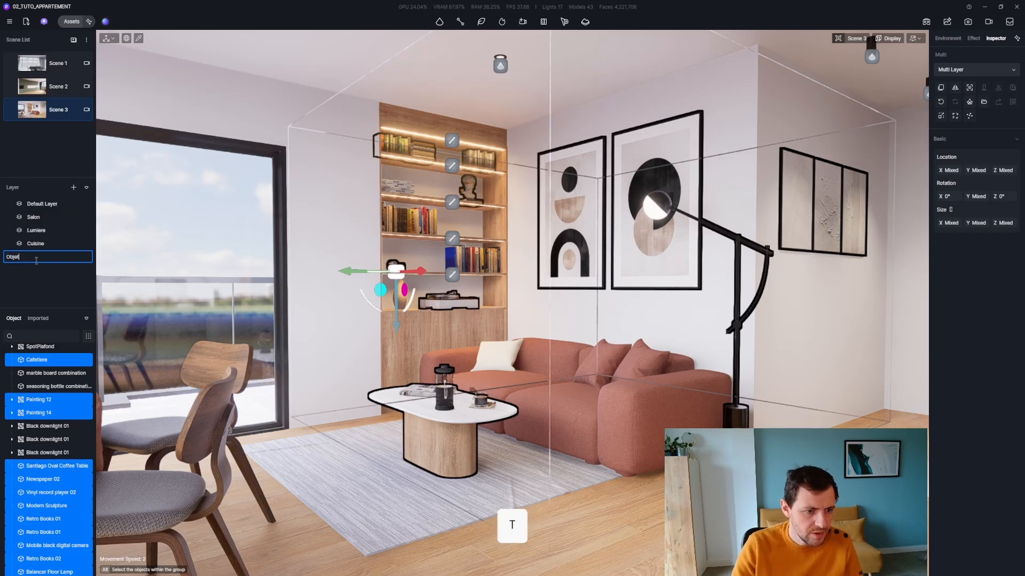
pyautogui.press('Return')
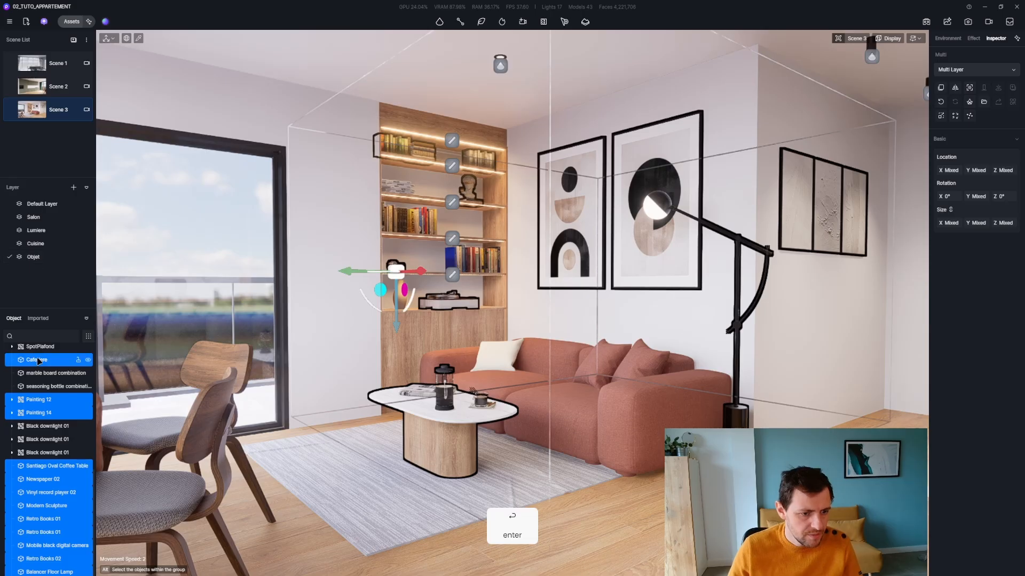
pyautogui.moveTo(38, 362); pyautogui.dragTo(40, 260)
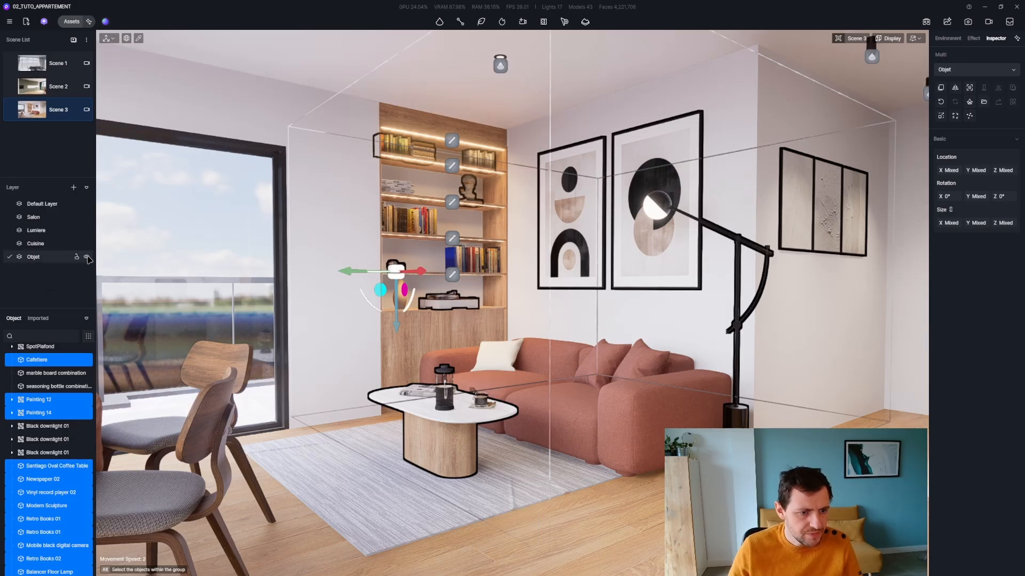
# Step: Hide and show the Objet layer to check which objects it contains, and clear the selection
pyautogui.click(87, 258)
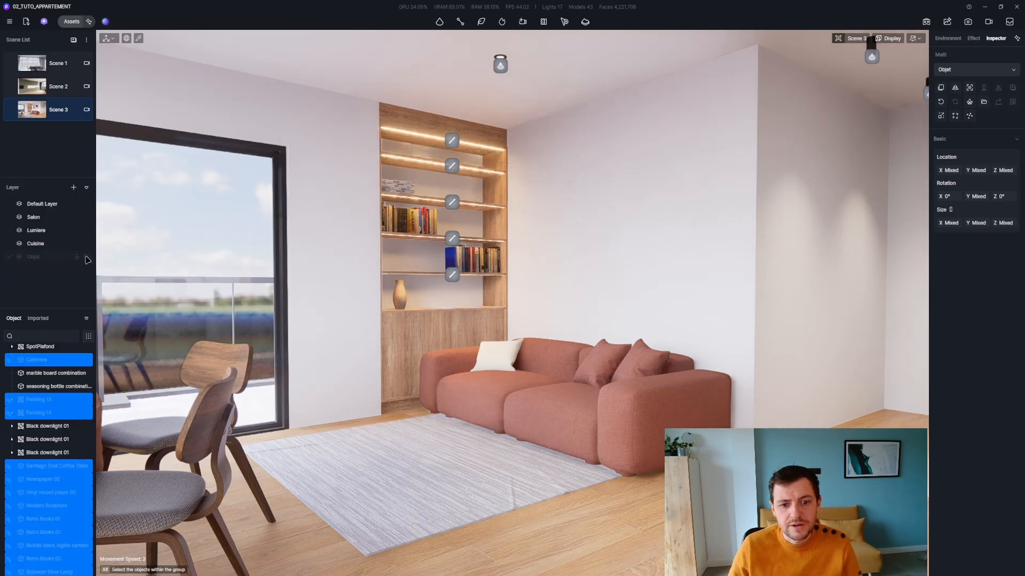
pyautogui.click(87, 258)
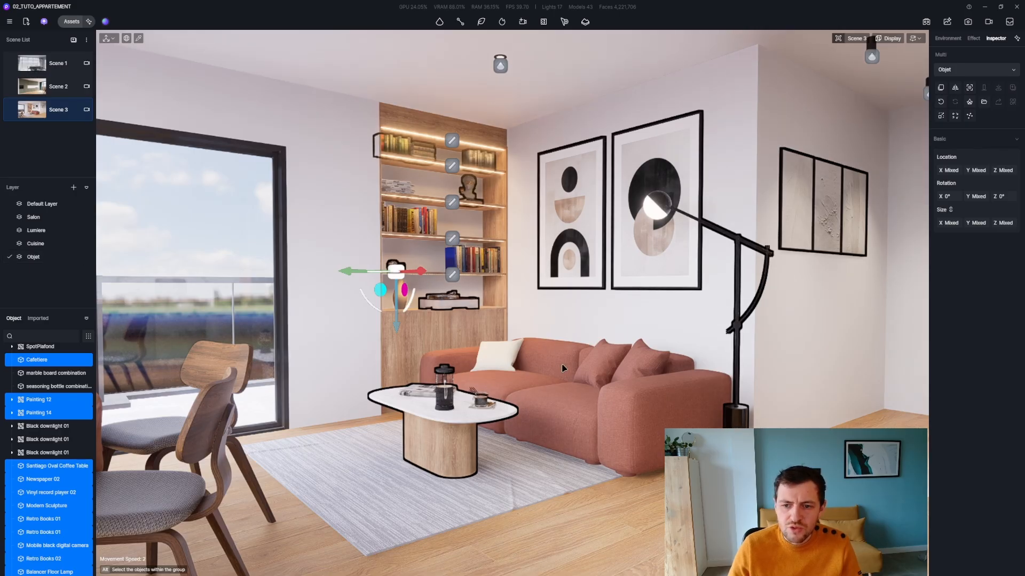
pyautogui.press('Escape')
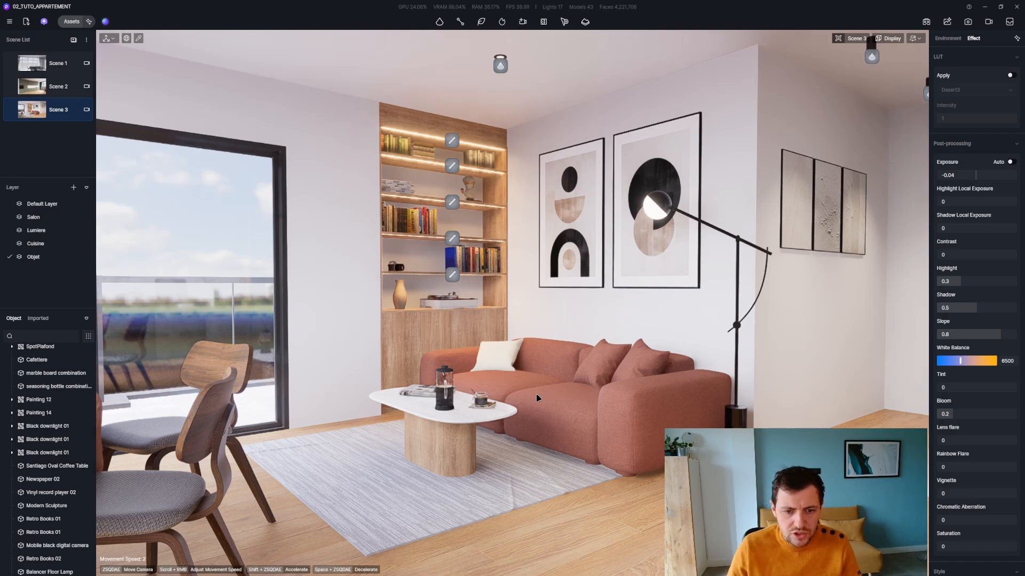
# Step: Face the dining area's large windows and browse the Backdrop plane models in the asset library
pyautogui.moveTo(538, 398); pyautogui.dragTo(406, 395, button='right')
pyautogui.press('d')
pyautogui.press('z')
pyautogui.press('e')
pyautogui.press('a')
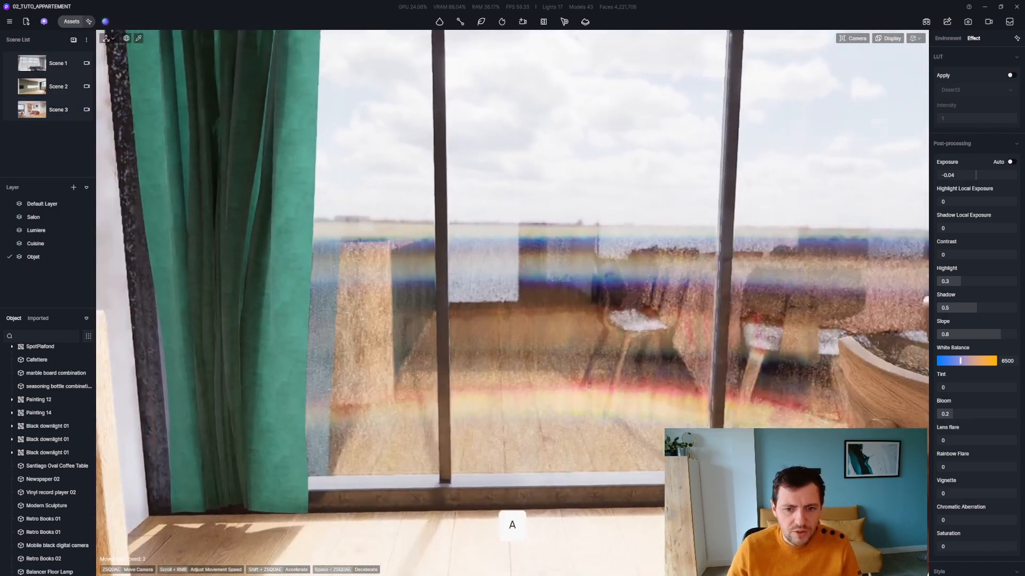
pyautogui.press('d')
pyautogui.press('s')
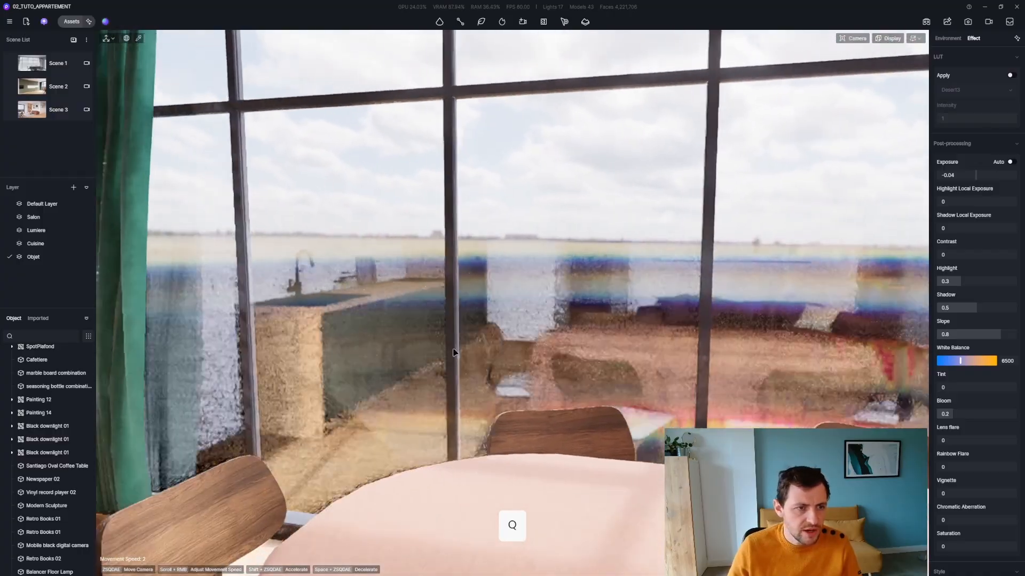
pyautogui.press('q')
pyautogui.click(71, 21)
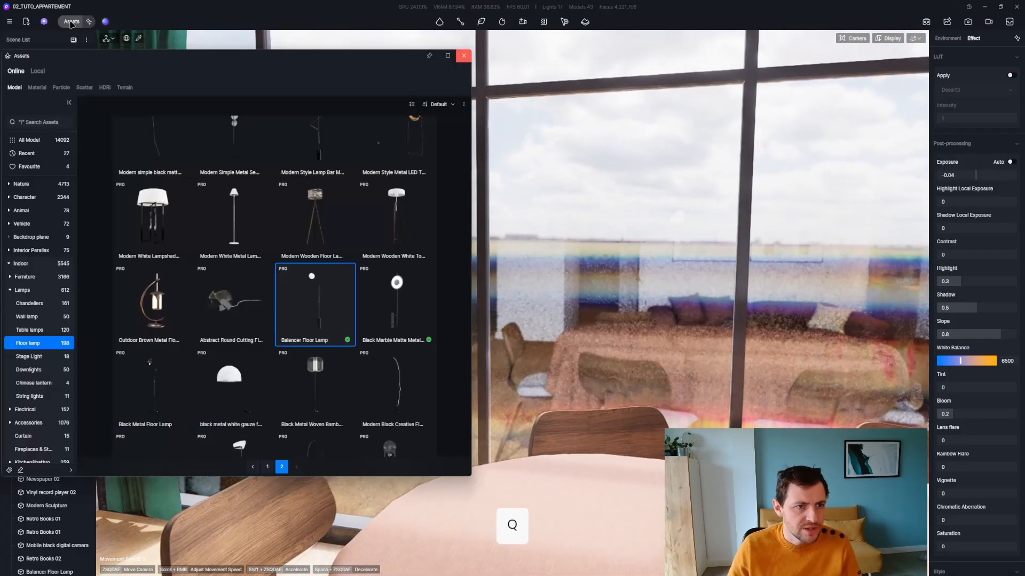
pyautogui.click(12, 290)
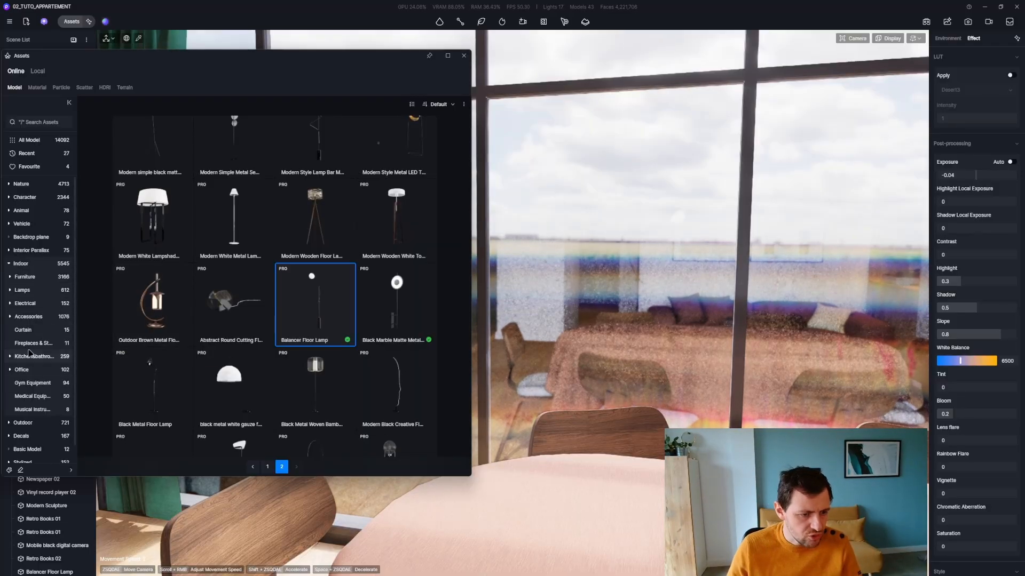
pyautogui.click(34, 238)
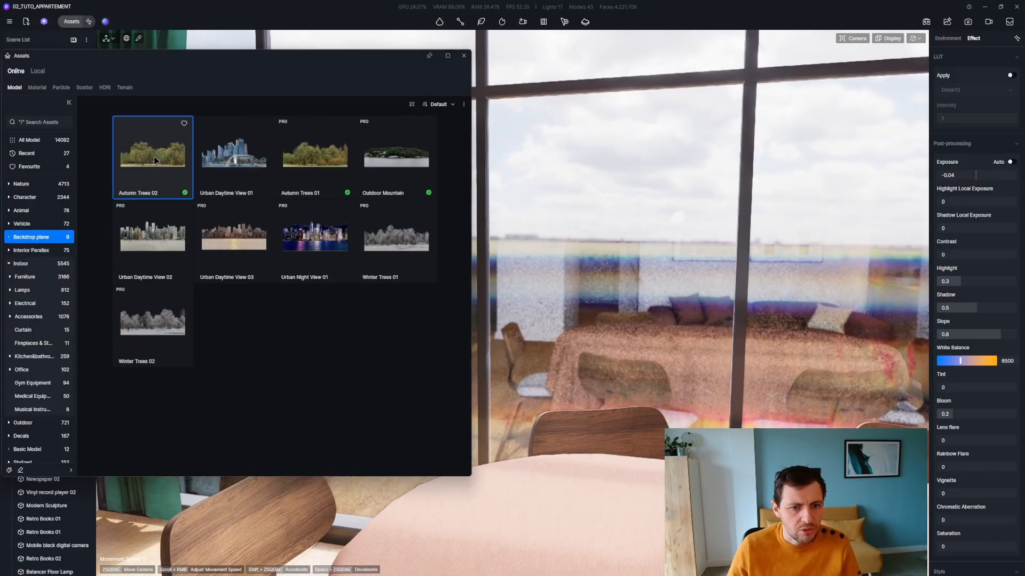
# Step: Place the Autumn Trees 02 backdrop at the dining windows and set its Z rotation to 90°
pyautogui.moveTo(154, 160); pyautogui.dragTo(732, 279)
pyautogui.write('180000')
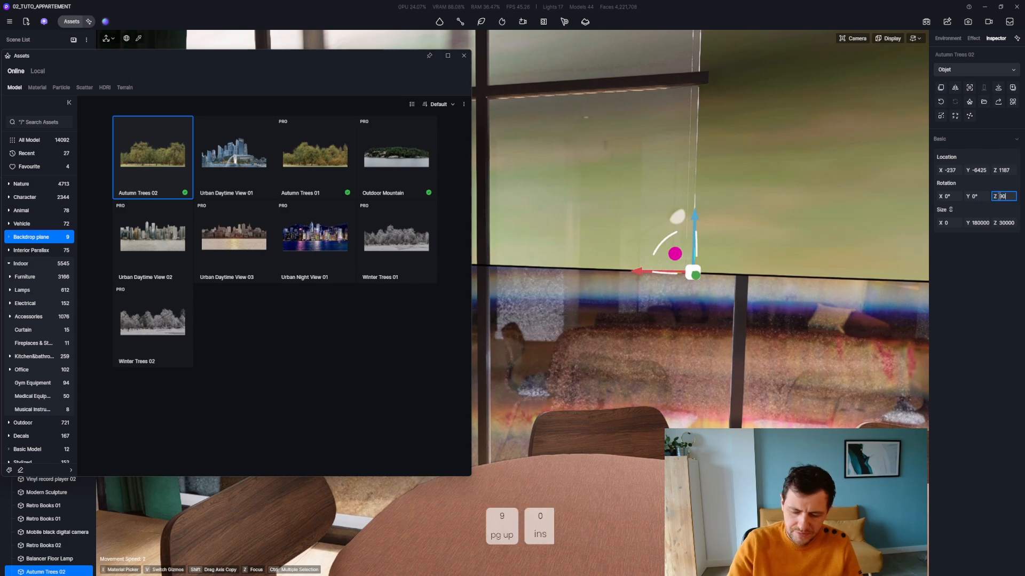
pyautogui.press('Return')
# Step: Lower the tree backdrop to about Z 513 and move it outside the windows to about Y -10120
pyautogui.moveTo(700, 210); pyautogui.dragTo(693, 384)
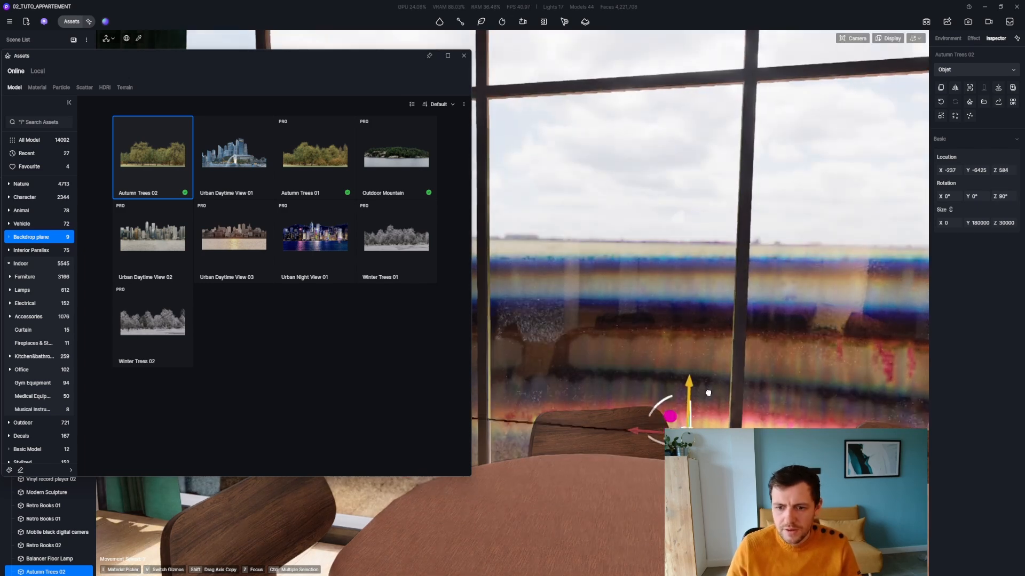
pyautogui.press('d')
pyautogui.press('s')
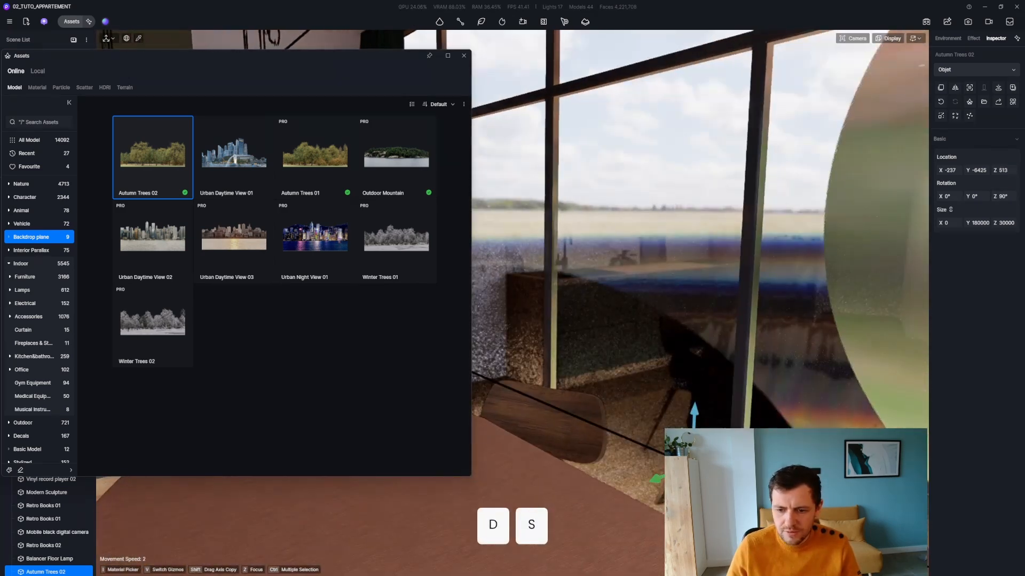
pyautogui.moveTo(619, 474); pyautogui.dragTo(1023, 265)
pyautogui.press('d')
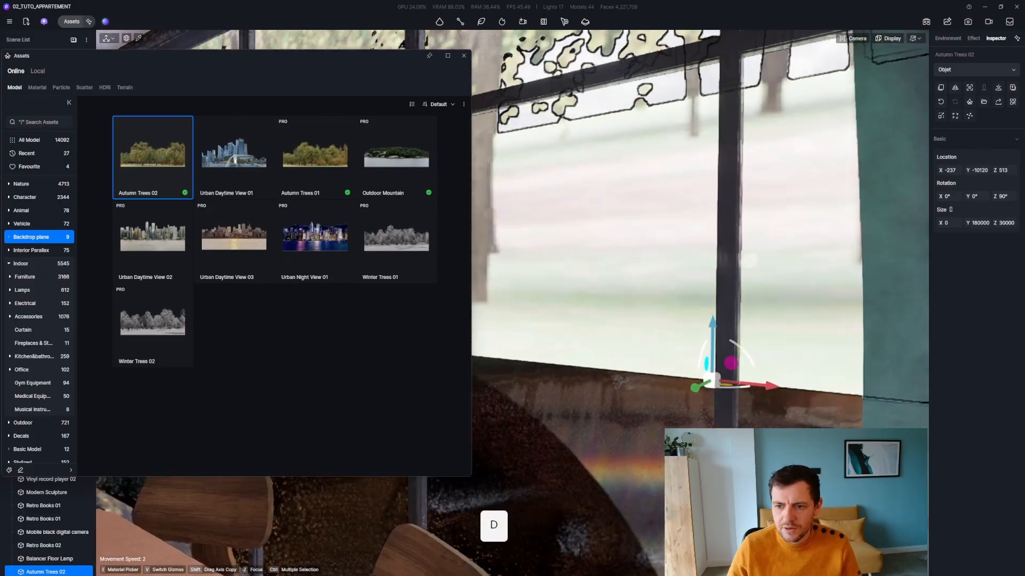
# Step: Close the asset library and move the tree backdrop farther from the building, to about Y -43883
pyautogui.press('z')
pyautogui.click(464, 55)
pyautogui.press('s')
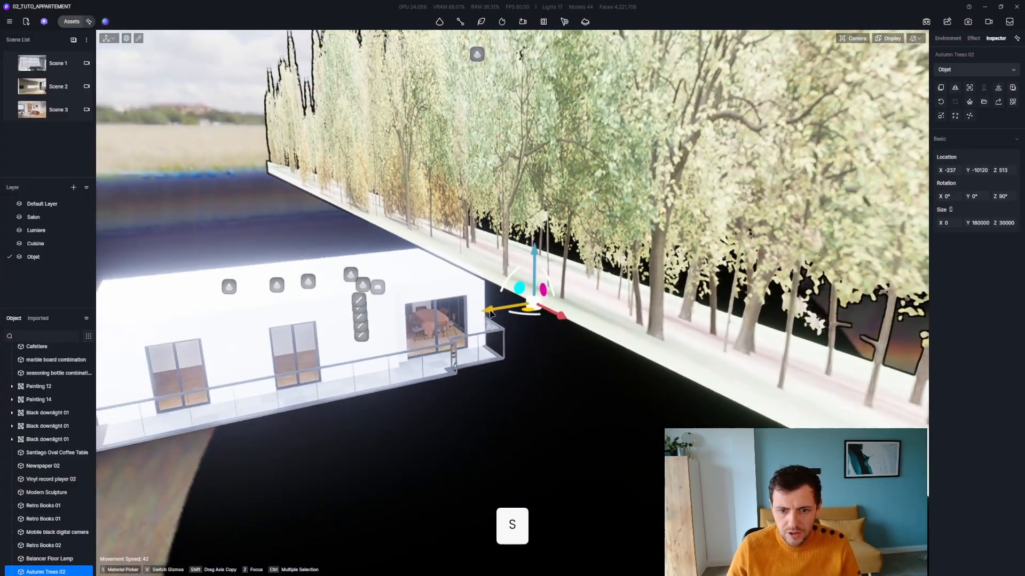
pyautogui.moveTo(496, 309); pyautogui.dragTo(914, 240)
# Step: Reposition the tree backdrop farther out and well below the apartment, at about X -23574, Y -62822, Z -12432
pyautogui.press('z')
pyautogui.press('d')
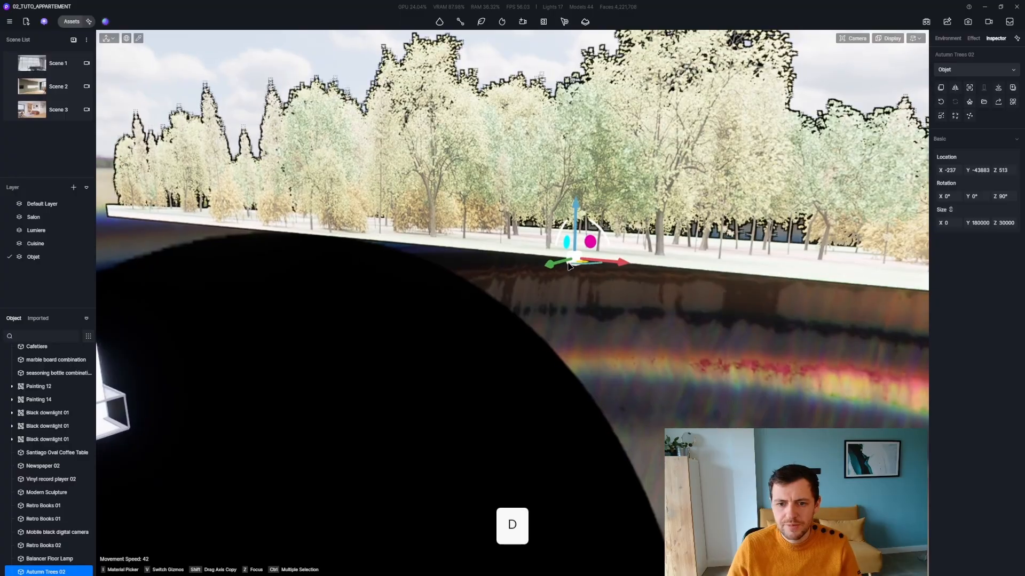
pyautogui.moveTo(549, 267); pyautogui.dragTo(637, 241)
pyautogui.moveTo(652, 189); pyautogui.dragTo(642, 300)
pyautogui.moveTo(699, 361); pyautogui.dragTo(531, 348)
# Step: Starting from Scene 2, adjust the tree backdrop seen through the dining windows and duplicate it, ending at about X -61135, Z -13981
pyautogui.click(60, 89)
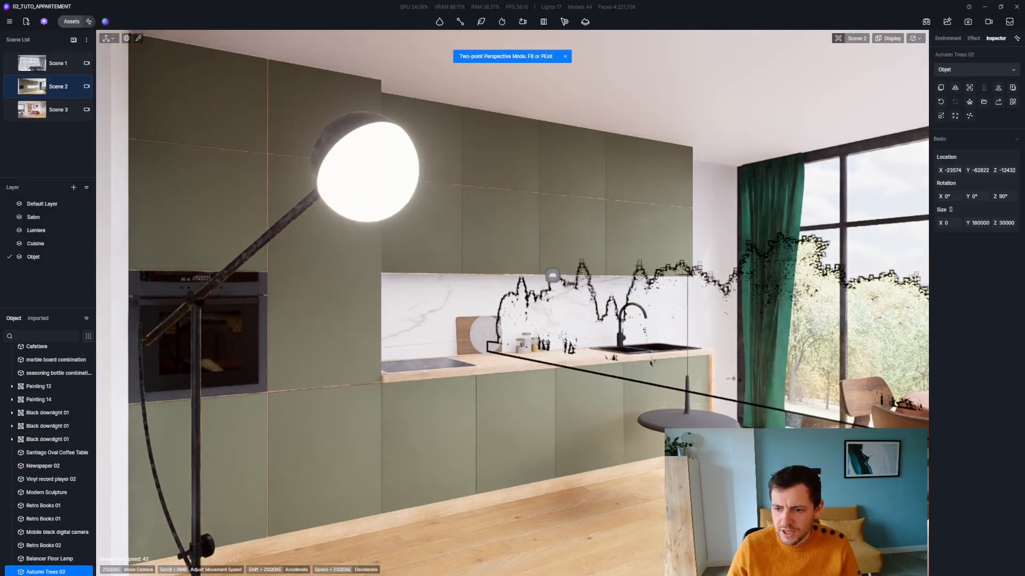
pyautogui.moveTo(352, 315); pyautogui.dragTo(645, 357, button='right')
pyautogui.moveTo(657, 376); pyautogui.dragTo(641, 351)
pyautogui.moveTo(579, 381); pyautogui.dragTo(635, 364)
pyautogui.moveTo(650, 289); pyautogui.dragTo(645, 304)
pyautogui.keyDown('shift'); pyautogui.moveTo(634, 366); pyautogui.dragTo(649, 311); pyautogui.keyUp('shift')
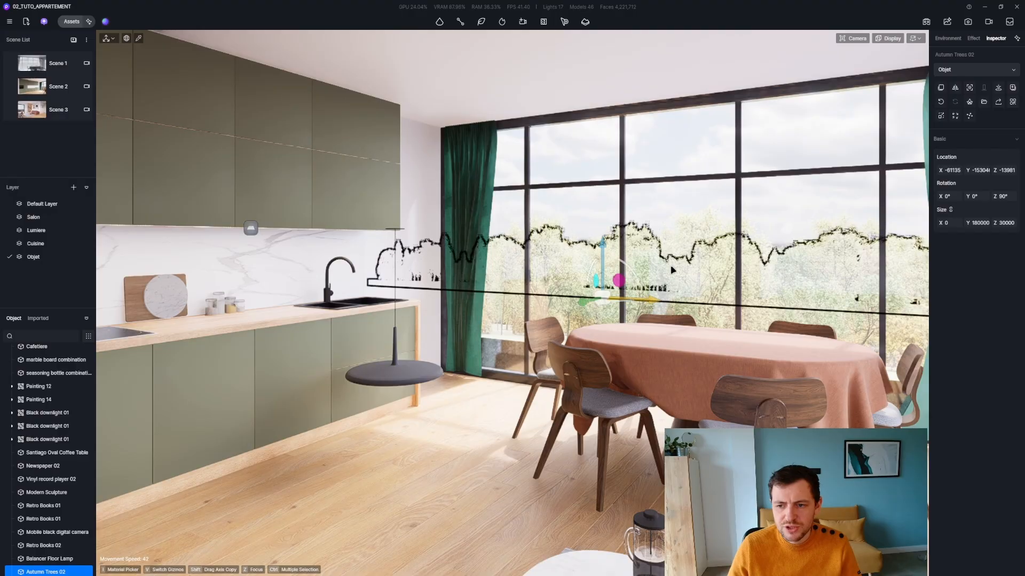
# Step: Duplicate the tree backdrop for the adjacent side, with a Z rotation of 180°, and move it to about X 18268, Y -30420
pyautogui.press('s')
pyautogui.press('z')
pyautogui.press('d')
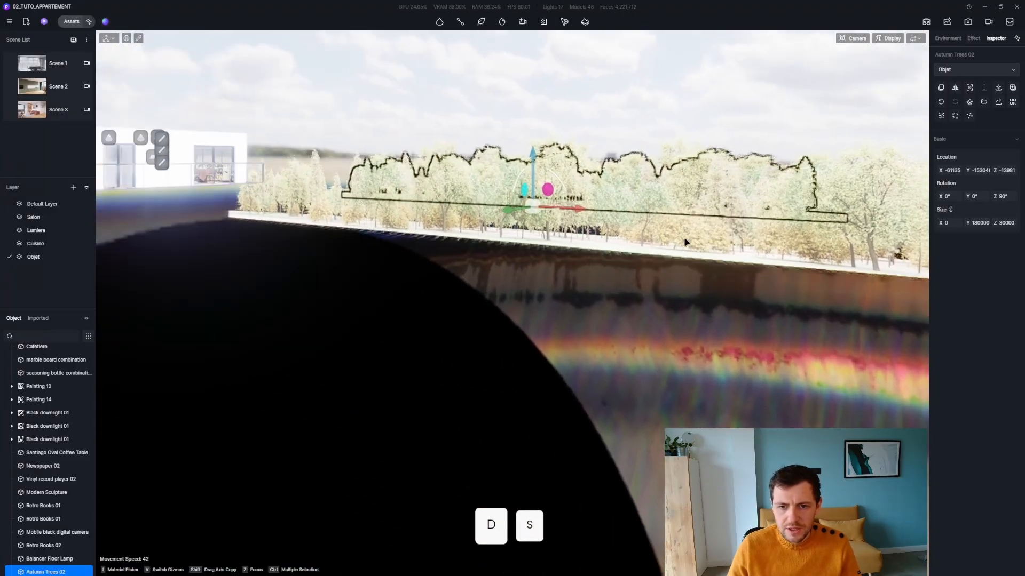
pyautogui.click(642, 229)
pyautogui.keyDown('shift'); pyautogui.moveTo(493, 250); pyautogui.dragTo(247, 320); pyautogui.keyUp('shift')
pyautogui.keyDown('shift'); pyautogui.moveTo(304, 304); pyautogui.dragTo(183, 302); pyautogui.keyUp('shift')
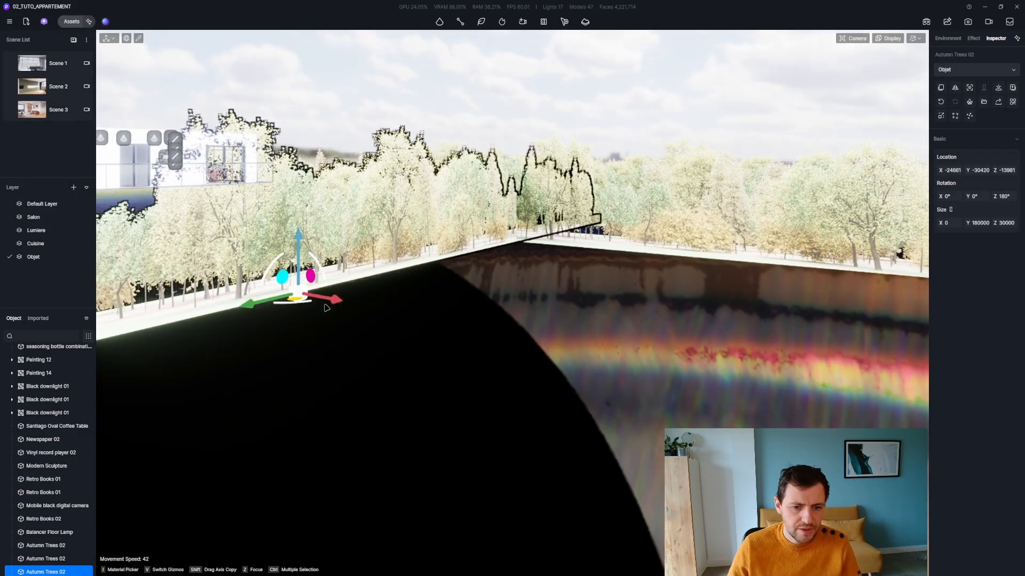
pyautogui.moveTo(327, 308); pyautogui.dragTo(677, 348)
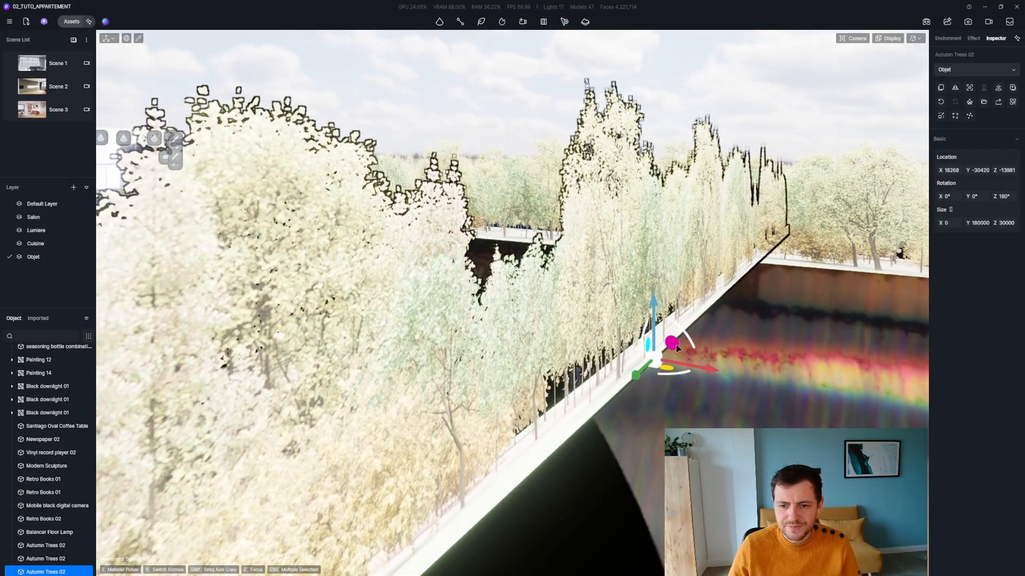
# Step: Check the new side backdrop from another viewpoint and through the glass door in Scene 3
pyautogui.press('q')
pyautogui.moveTo(676, 345); pyautogui.dragTo(453, 331, button='right')
pyautogui.press('z')
pyautogui.click(54, 115)
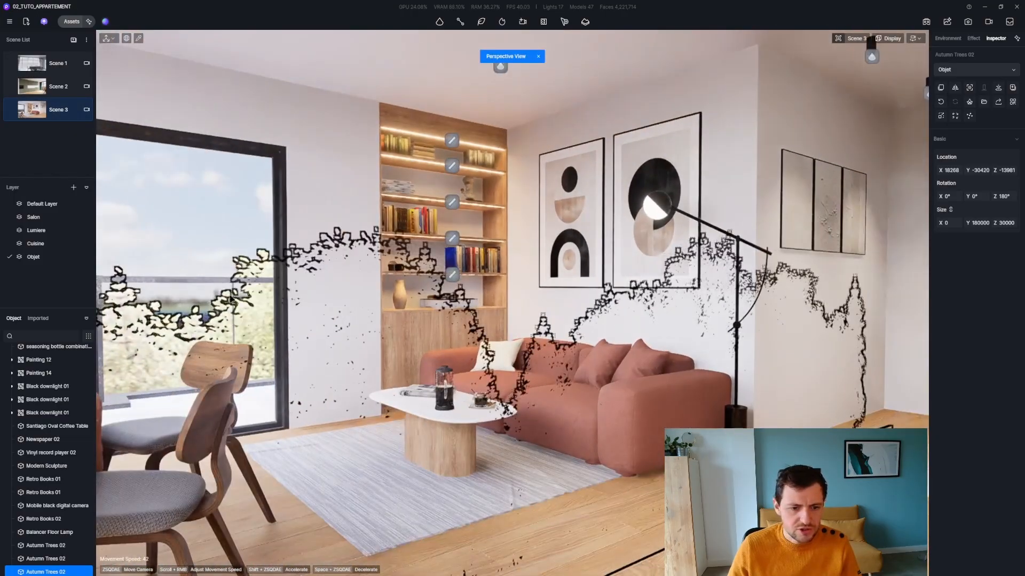
# Step: Reposition the side tree backdrop from outside and add more copies to extend the tree line beside the building
pyautogui.press('q')
pyautogui.press('s')
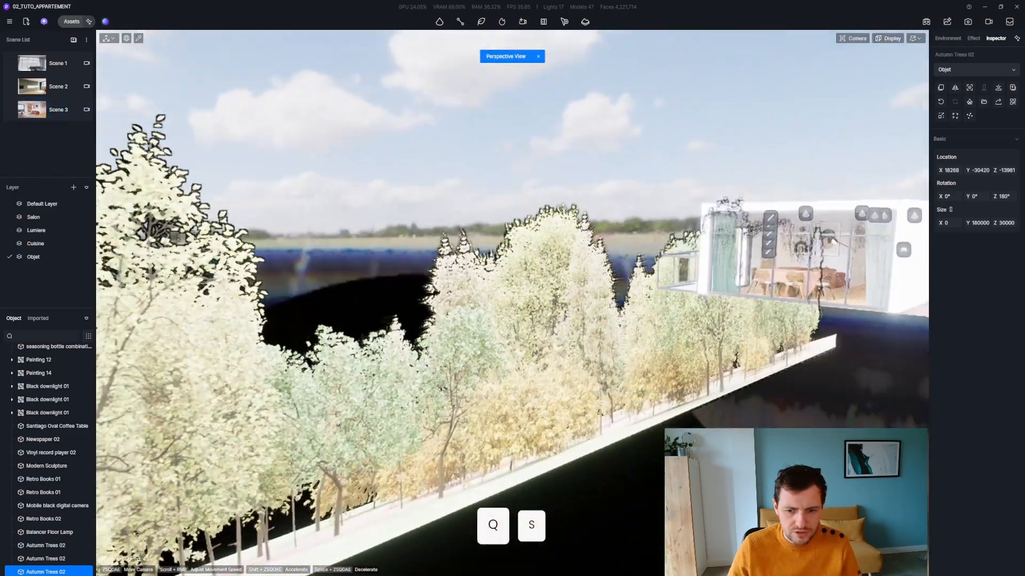
pyautogui.moveTo(320, 289); pyautogui.dragTo(315, 297, button='right')
pyautogui.press('d')
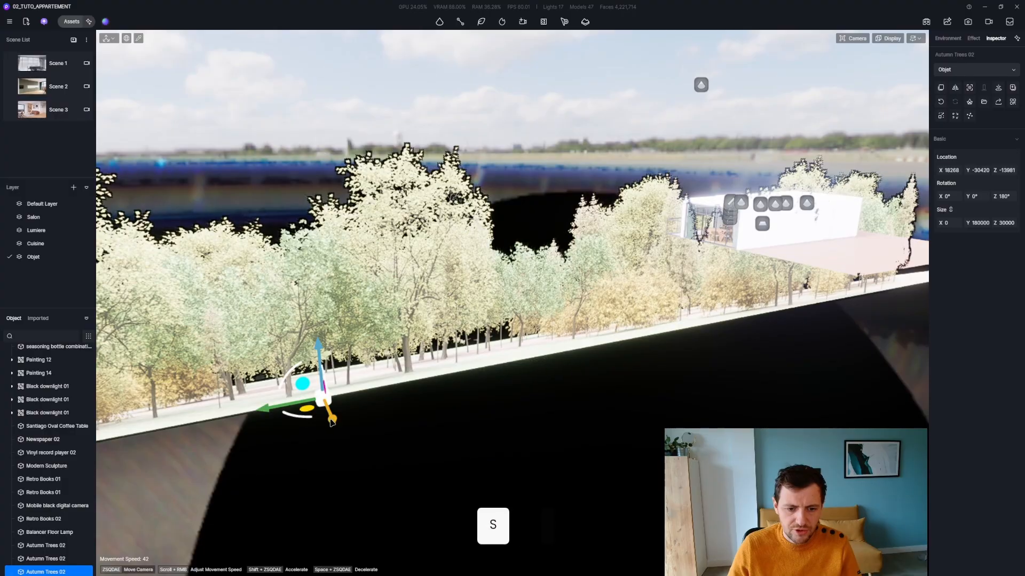
pyautogui.moveTo(331, 422); pyautogui.dragTo(338, 255)
# Step: Pick the tree backdrop's material, darken its base color to a gray, and clear the selection
pyautogui.press('i')
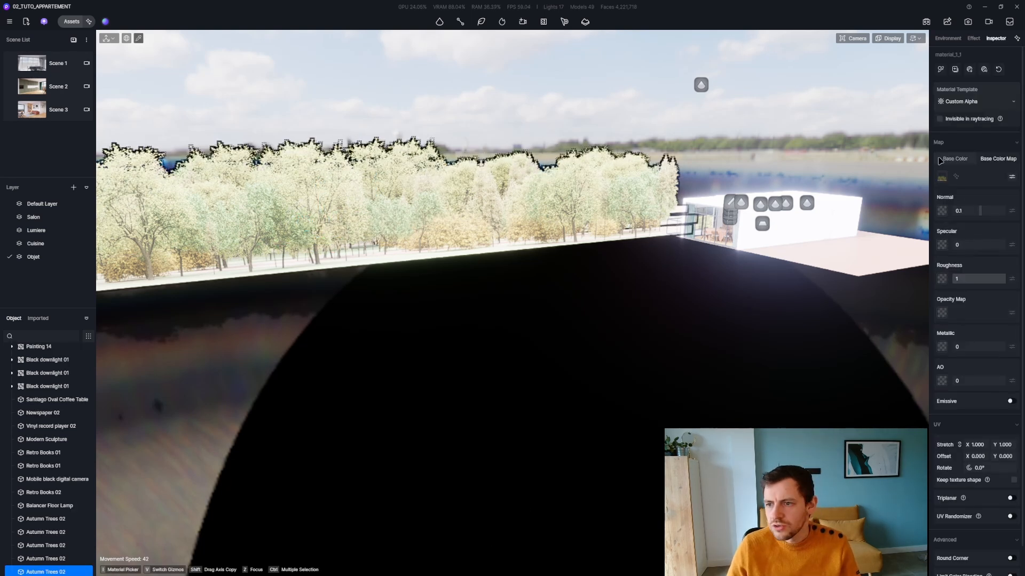
pyautogui.click(942, 178)
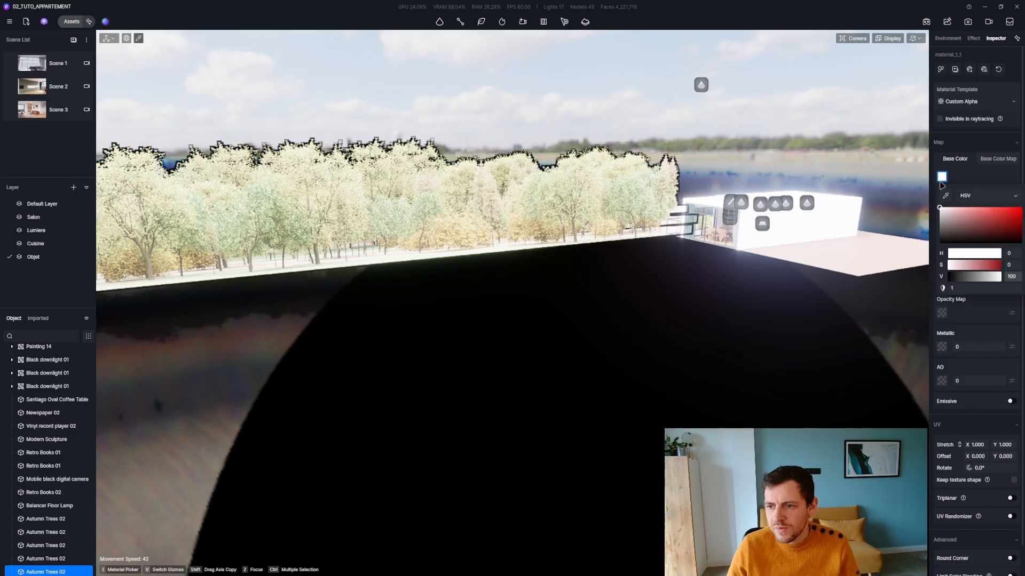
pyautogui.moveTo(942, 224); pyautogui.dragTo(940, 233)
pyautogui.press('Escape')
# Step: Place a Plane basic model as ground between the tree backdrops, at about X 24486, Y -14065, Z -13843
pyautogui.press('z')
pyautogui.moveTo(639, 222); pyautogui.dragTo(459, 238, button='right')
pyautogui.press('s')
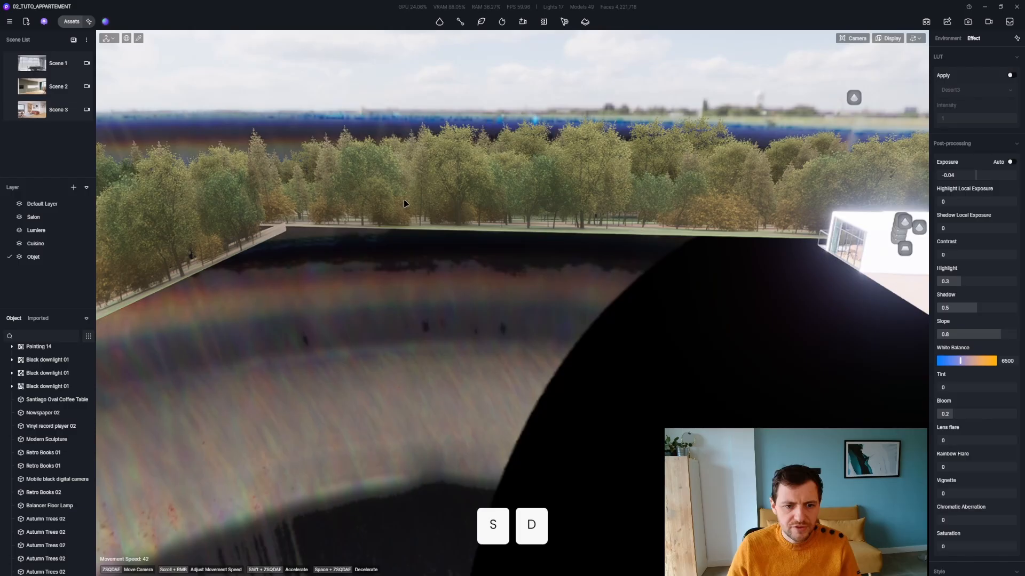
pyautogui.click(72, 21)
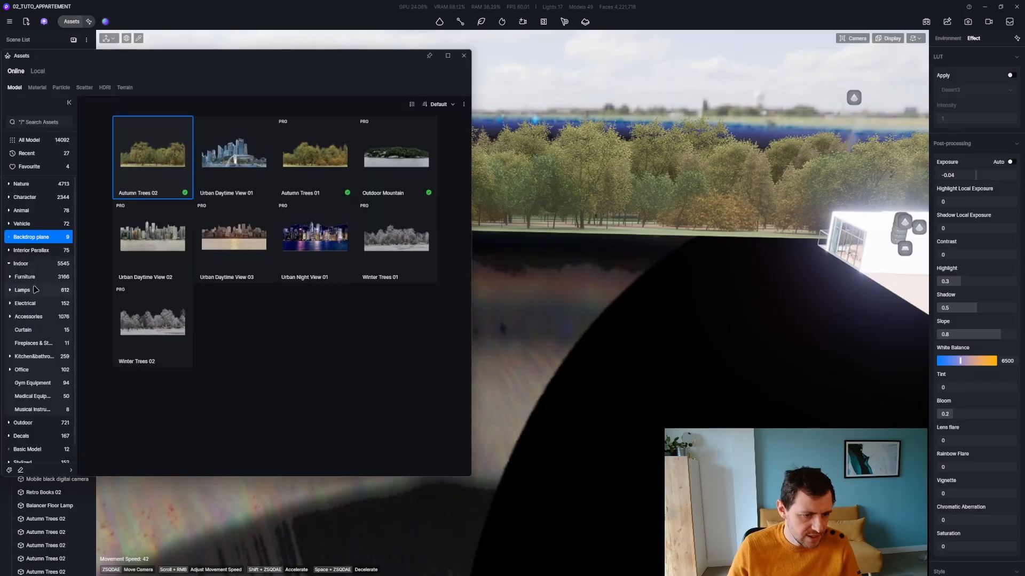
pyautogui.click(25, 452)
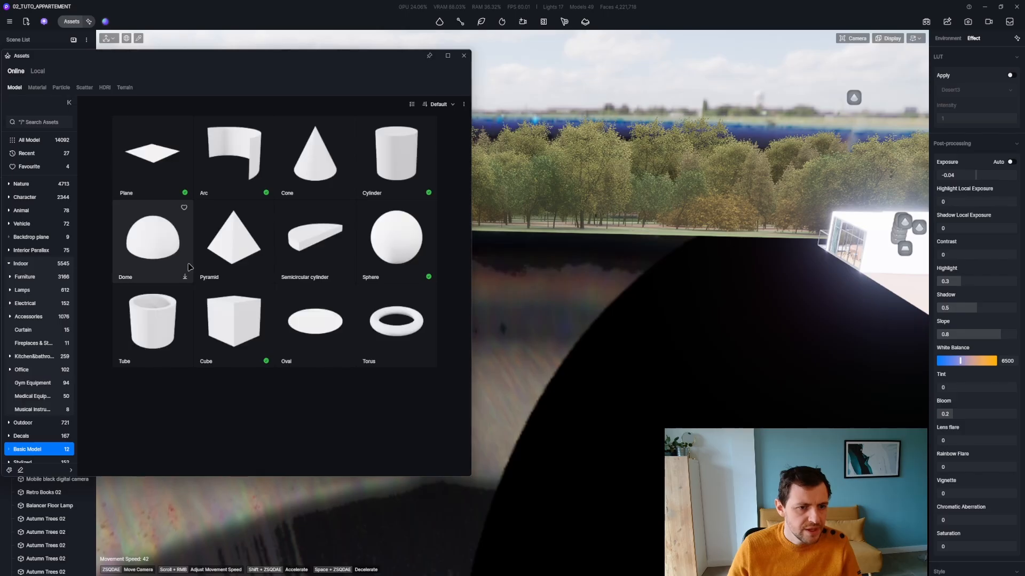
pyautogui.click(154, 160)
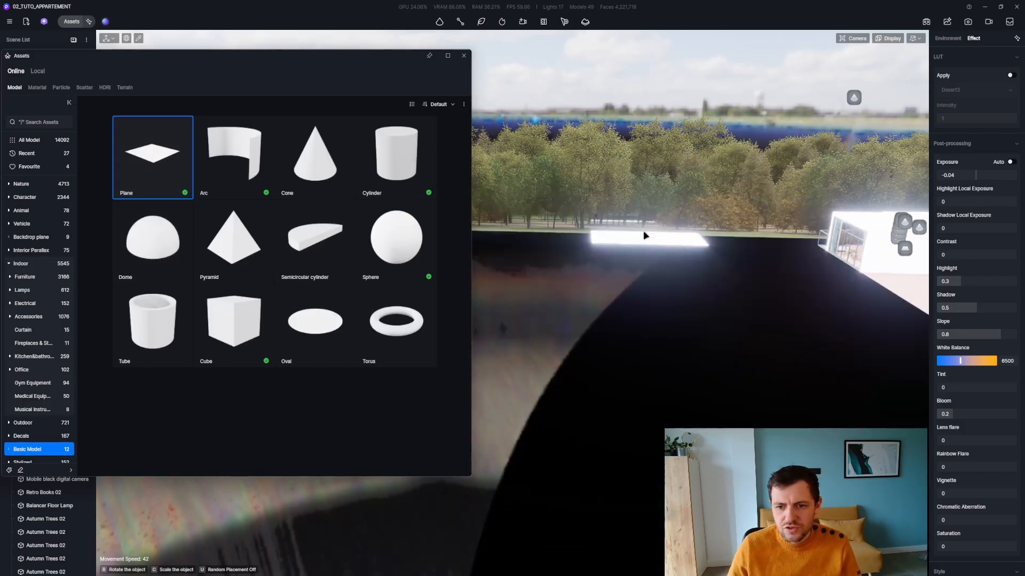
pyautogui.click(642, 232)
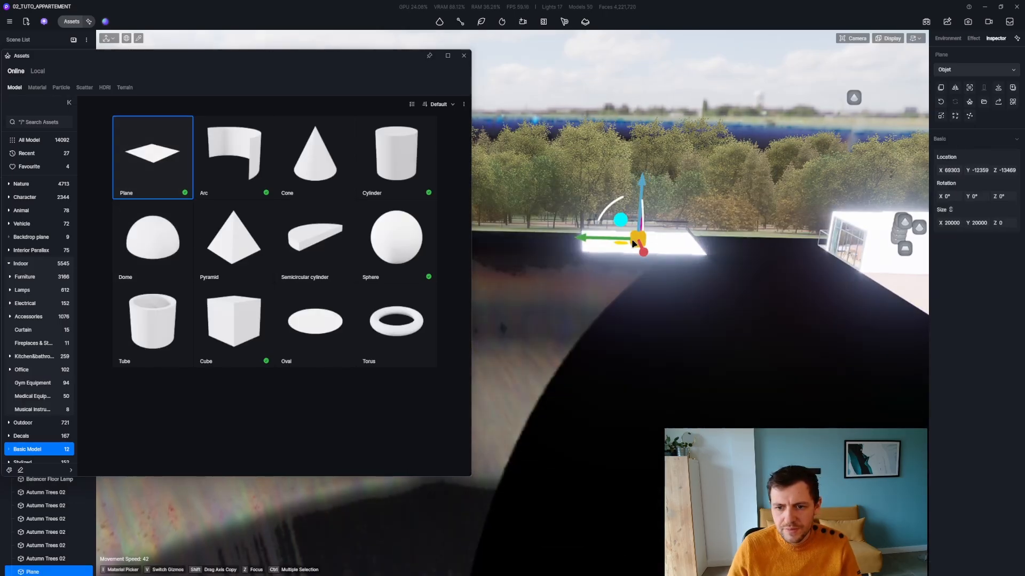
pyautogui.moveTo(633, 243); pyautogui.dragTo(667, 339)
pyautogui.click(464, 56)
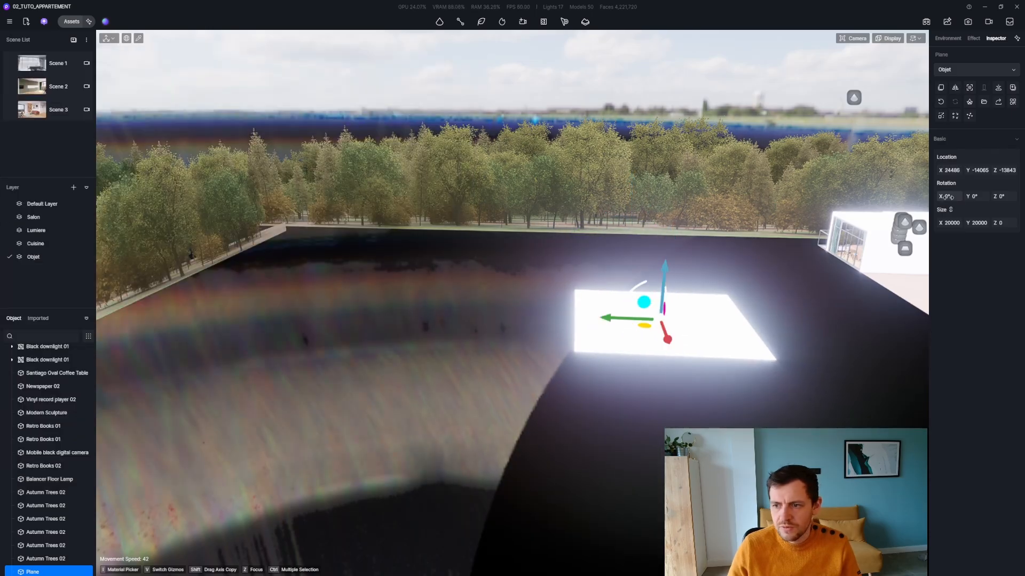
# Step: Scale the ground plane proportionally to 100000 in X and Y
pyautogui.moveTo(949, 225); pyautogui.dragTo(971, 233)
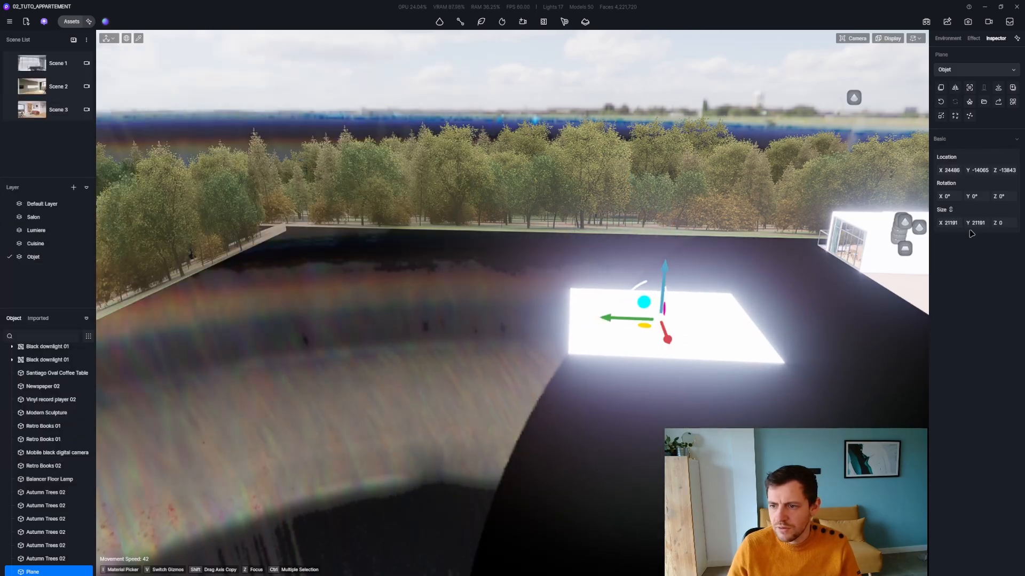
pyautogui.write('10000')
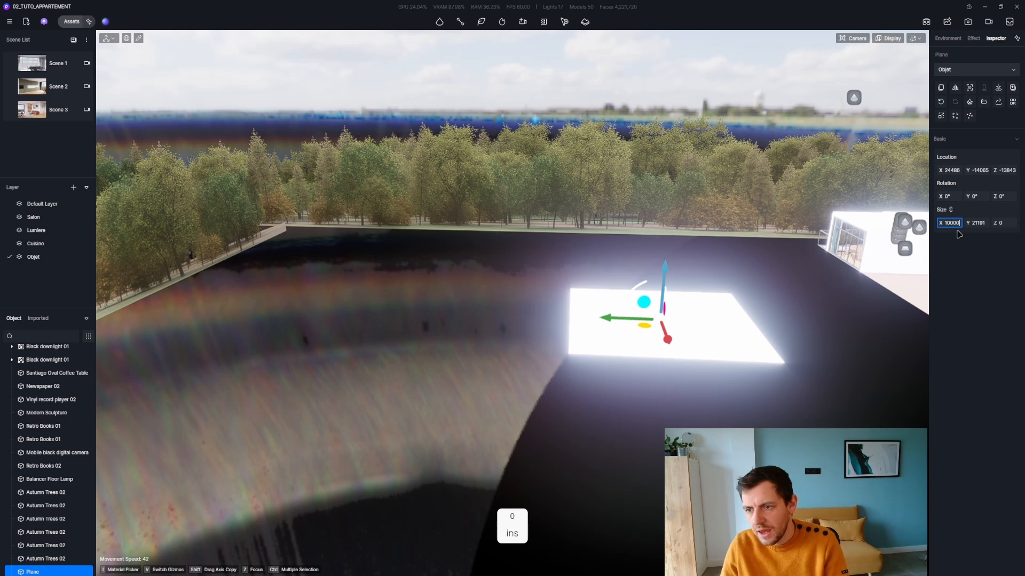
pyautogui.write('0')
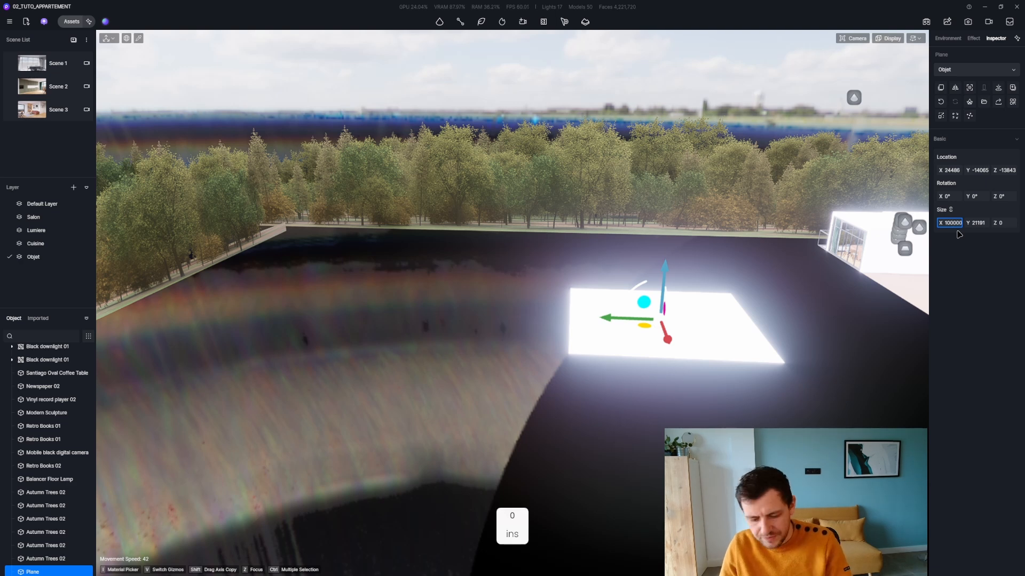
pyautogui.press('Return')
# Step: Move the ground plane to about Y -38408, stretch it along Y towards the tree backdrops, and deselect it
pyautogui.moveTo(609, 318); pyautogui.dragTo(408, 307)
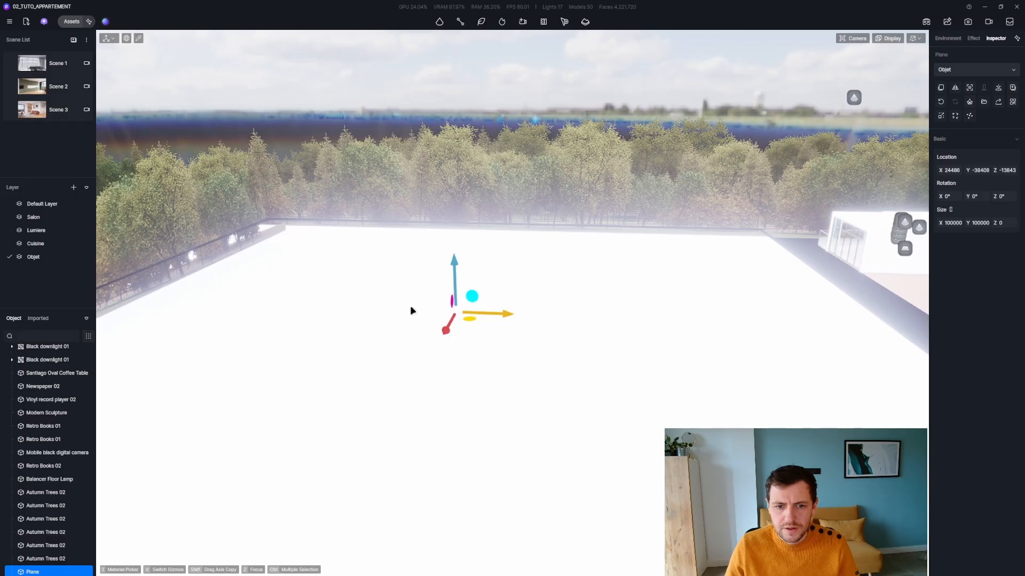
pyautogui.press('v')
pyautogui.moveTo(512, 314); pyautogui.dragTo(530, 328)
pyautogui.press('Escape')
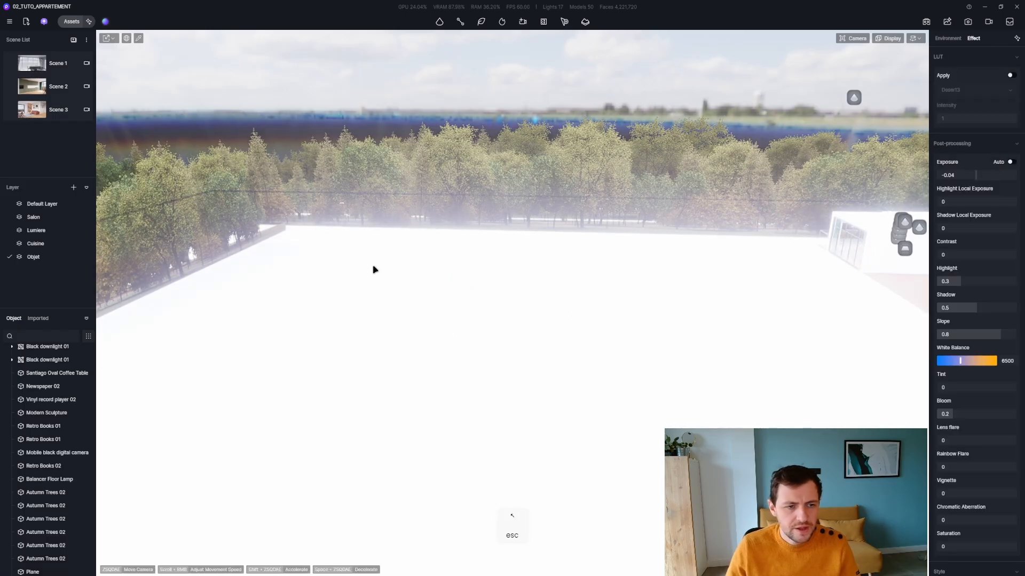
# Step: Search the online materials for "grass", apply Basic Grass Material to the ground plane, and clear the selection
pyautogui.click(71, 21)
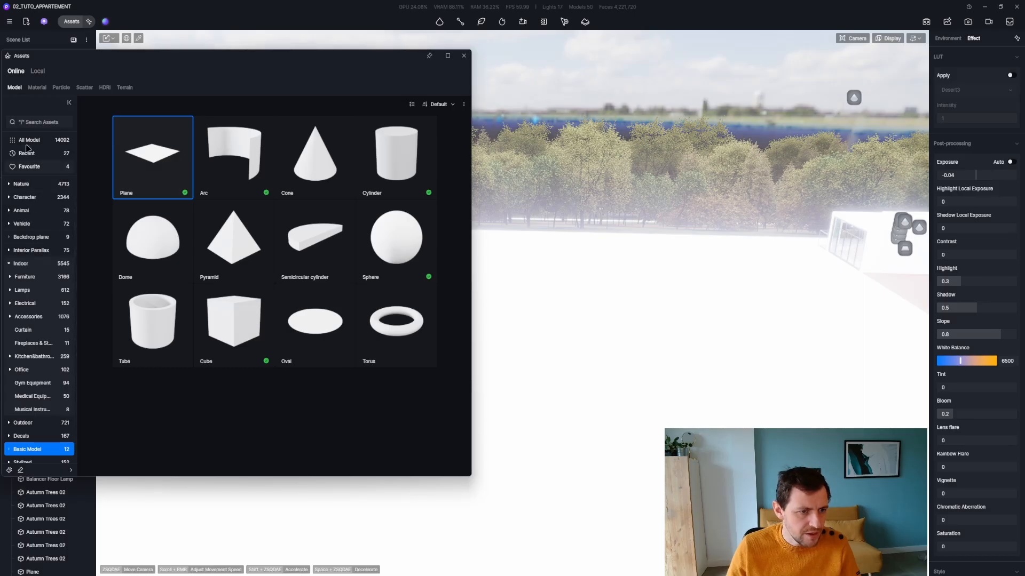
pyautogui.click(36, 87)
pyautogui.click(30, 122)
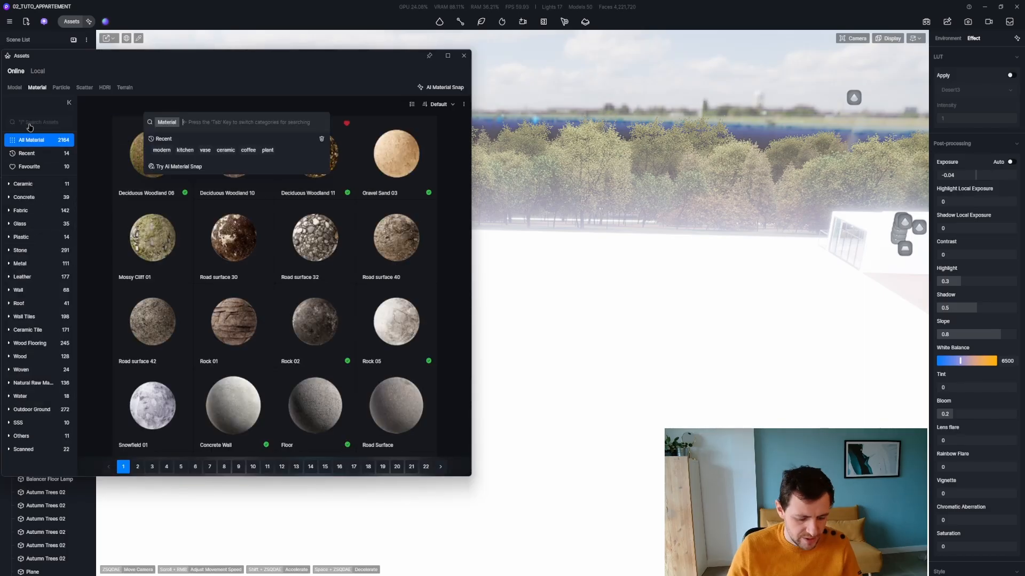
pyautogui.write('grass')
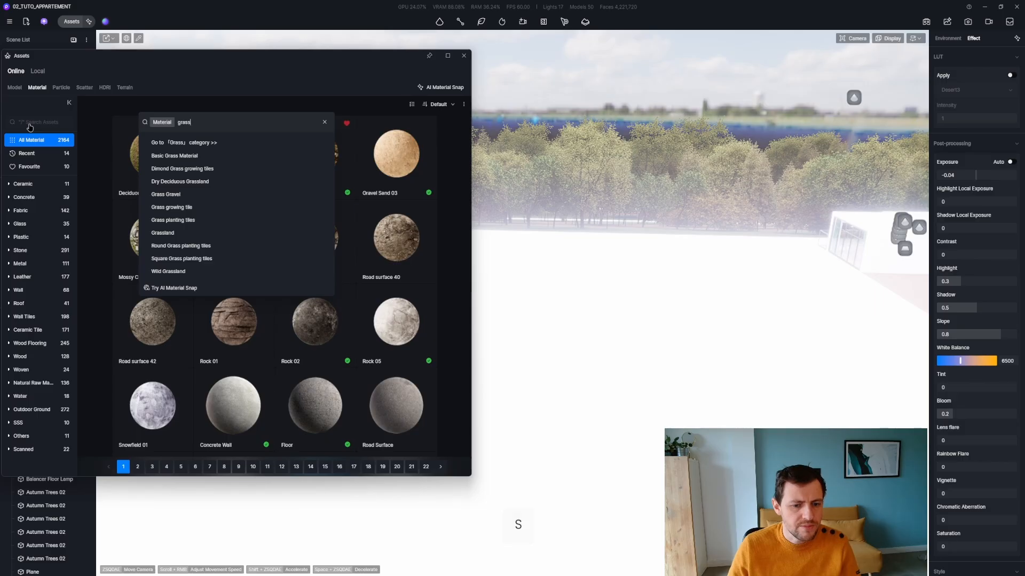
pyautogui.press('Return')
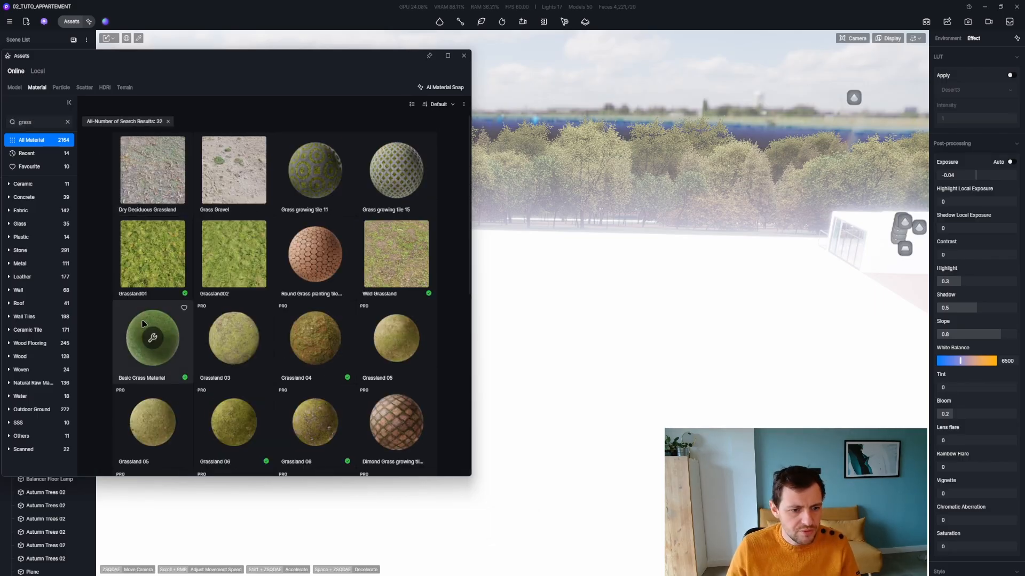
pyautogui.moveTo(153, 321); pyautogui.dragTo(504, 159)
pyautogui.click(464, 56)
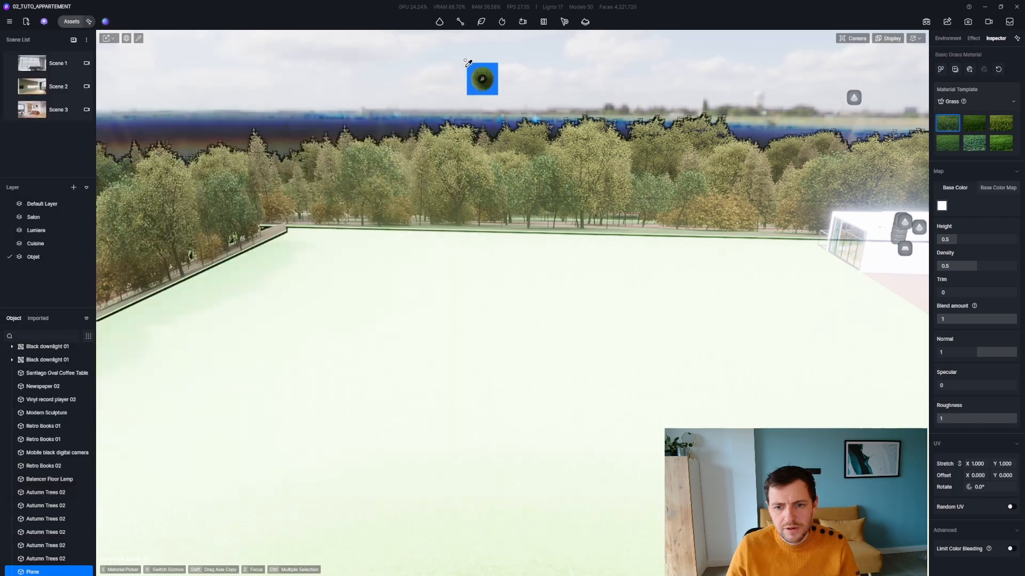
pyautogui.press('Escape')
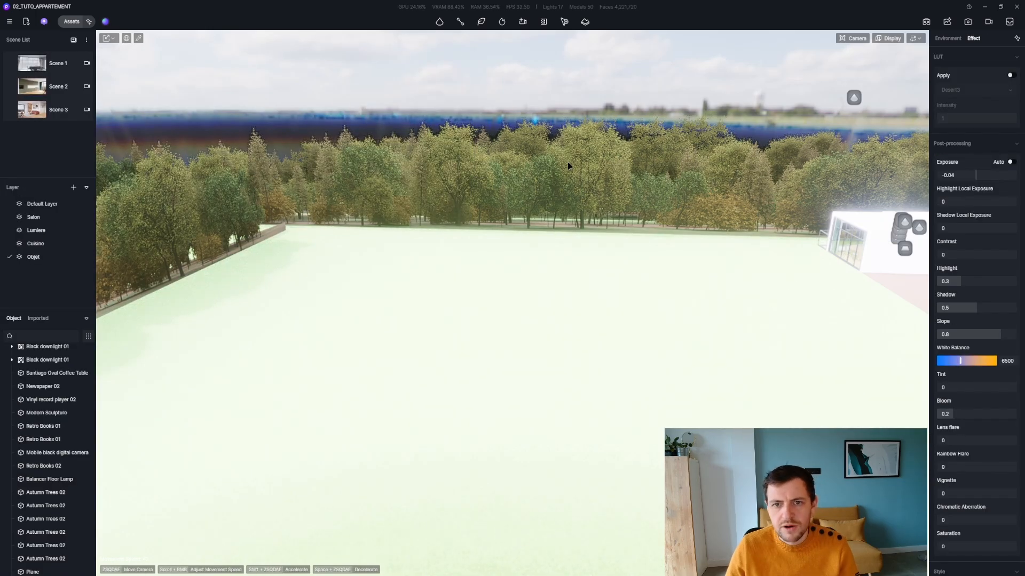
# Step: Create a scatter area on the ground plane using the Meadow08 lawn landscape preset
pyautogui.click(564, 28)
pyautogui.click(487, 69)
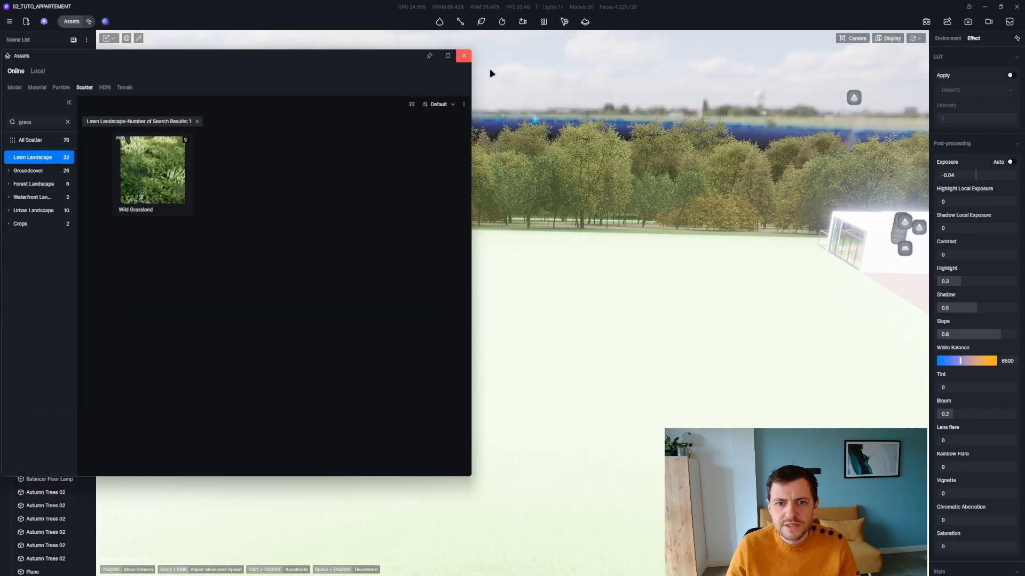
pyautogui.click(70, 124)
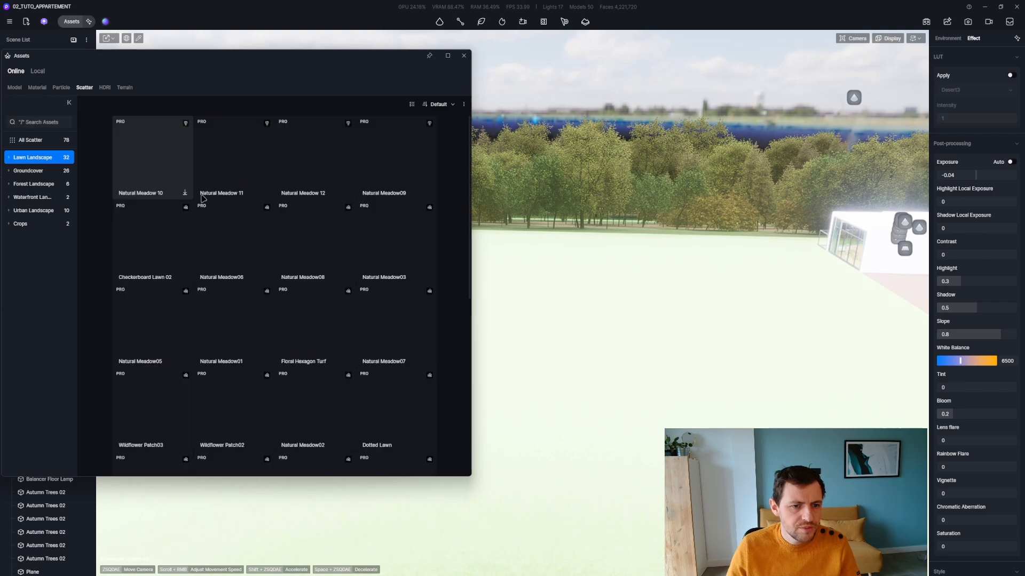
pyautogui.scroll(-5, 266, 311)
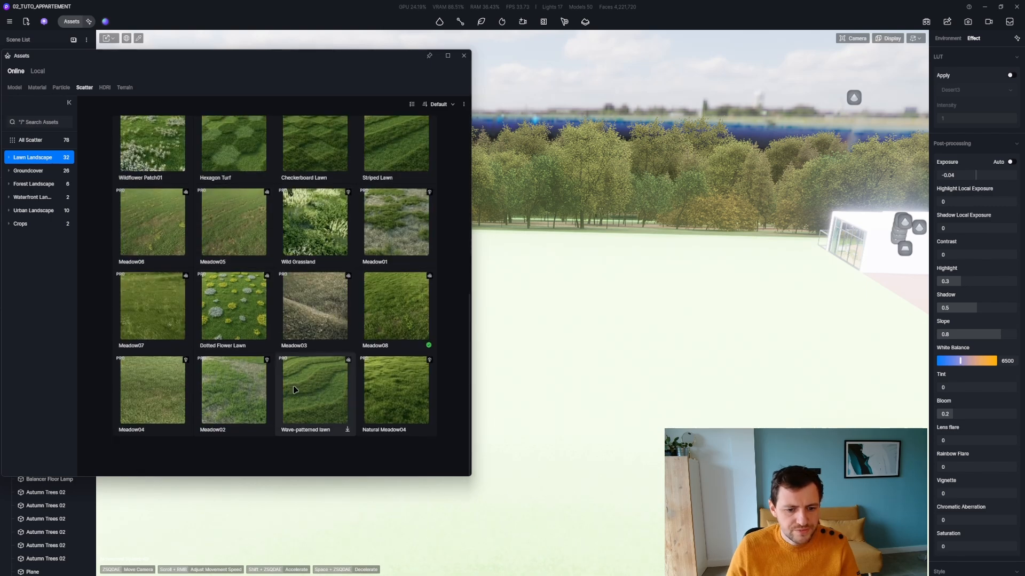
pyautogui.click(395, 310)
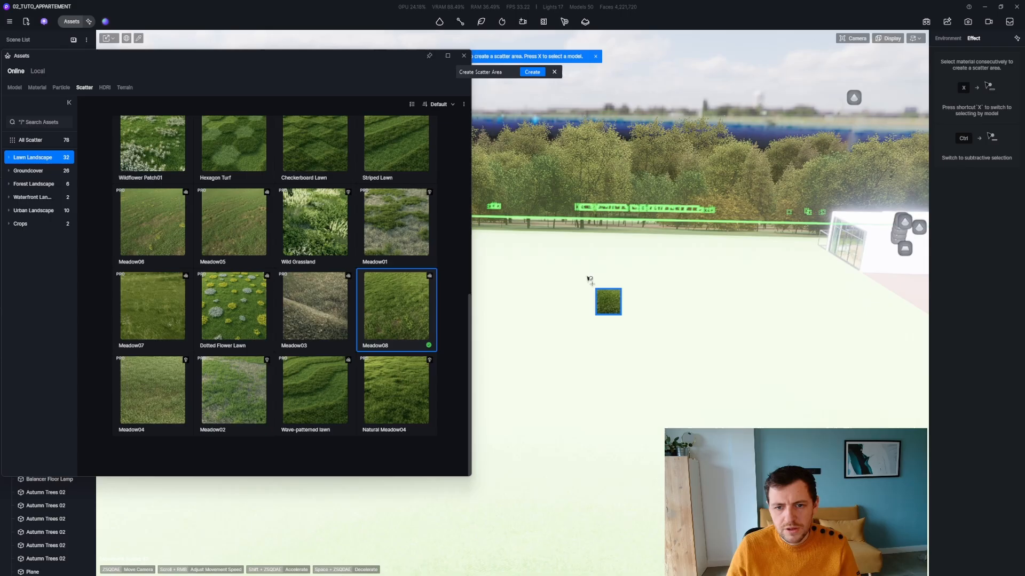
pyautogui.click(532, 72)
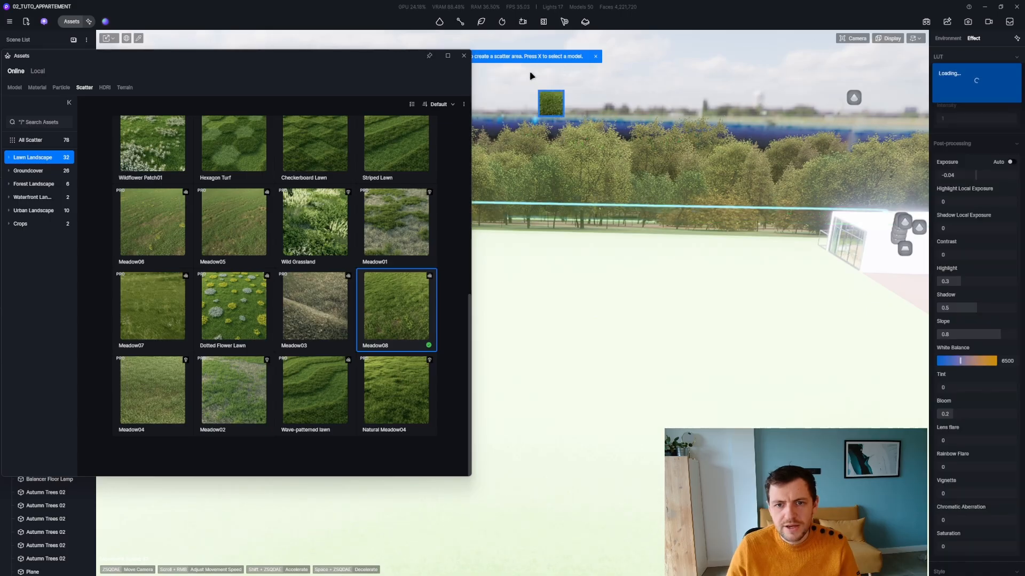
pyautogui.click(463, 57)
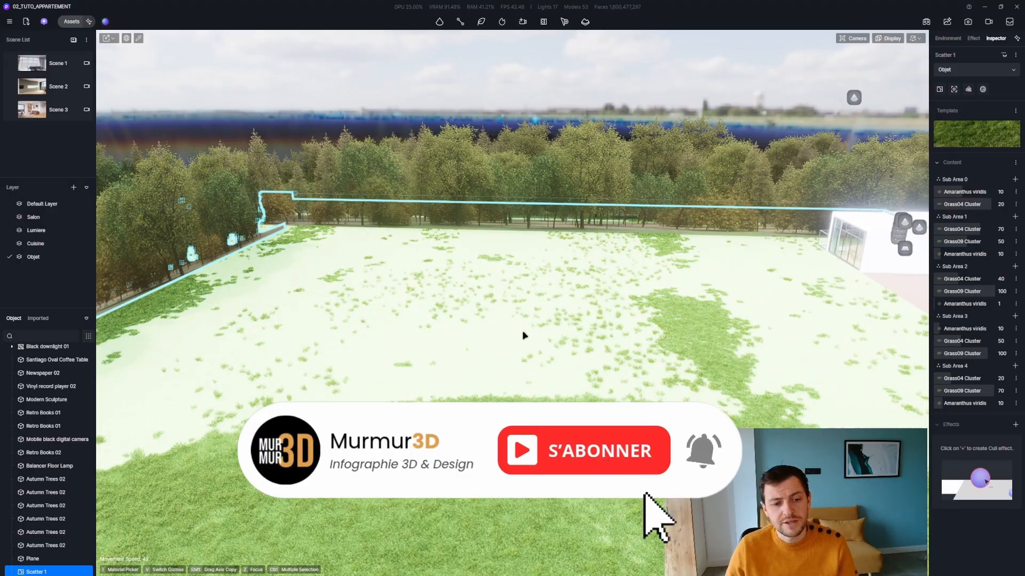
# Step: Examine the scattered grass and tree backdrops from several viewpoints around the outside of the apartment
pyautogui.press('z')
pyautogui.press('d')
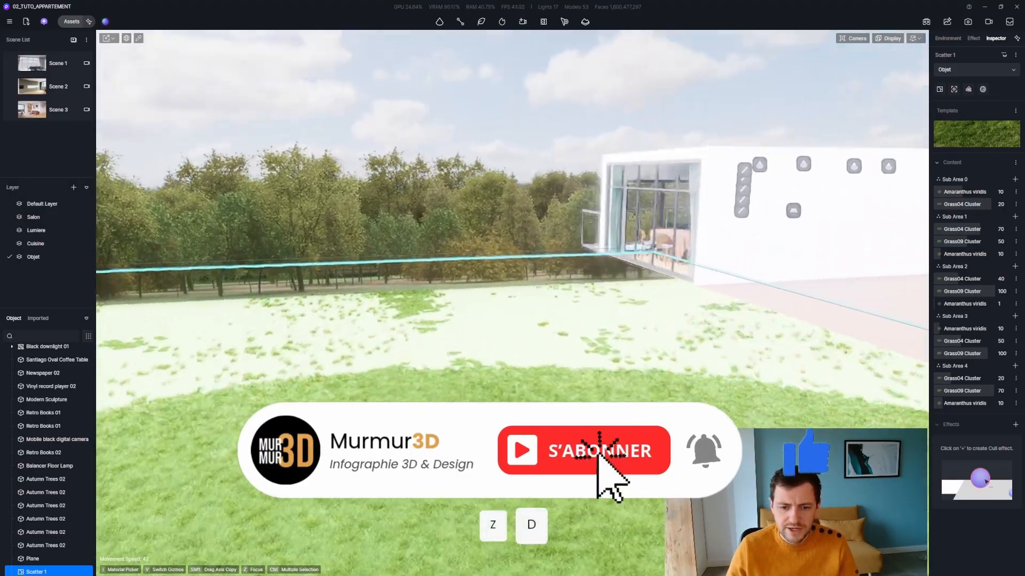
pyautogui.press('s')
pyautogui.press('z')
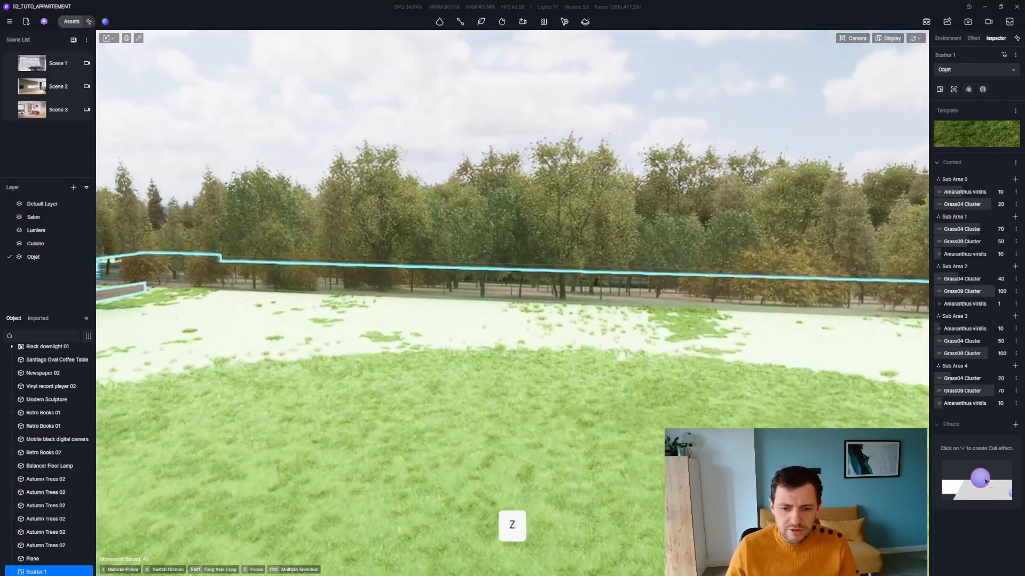
pyautogui.press('s')
pyautogui.press('s')
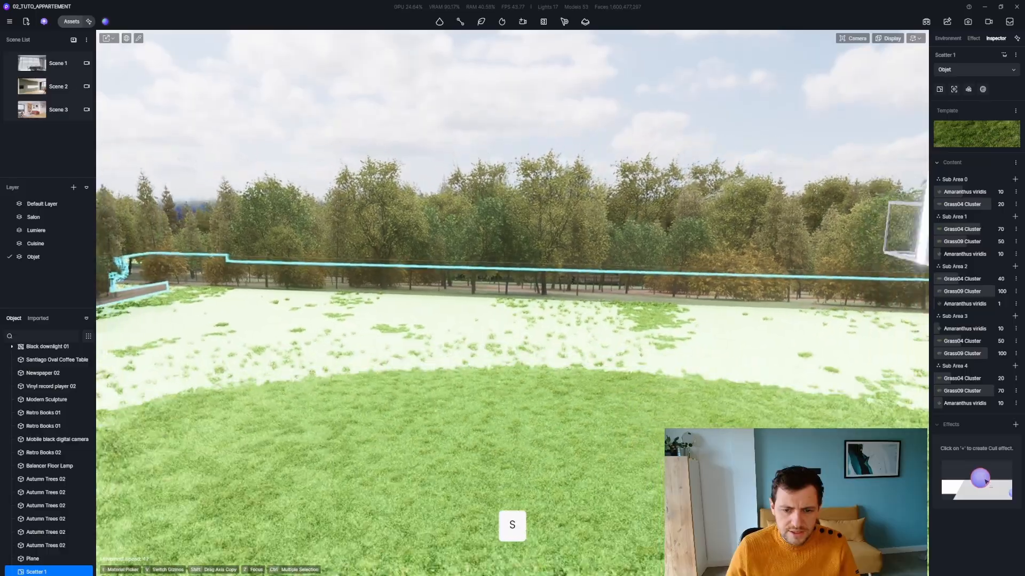
pyautogui.press('z')
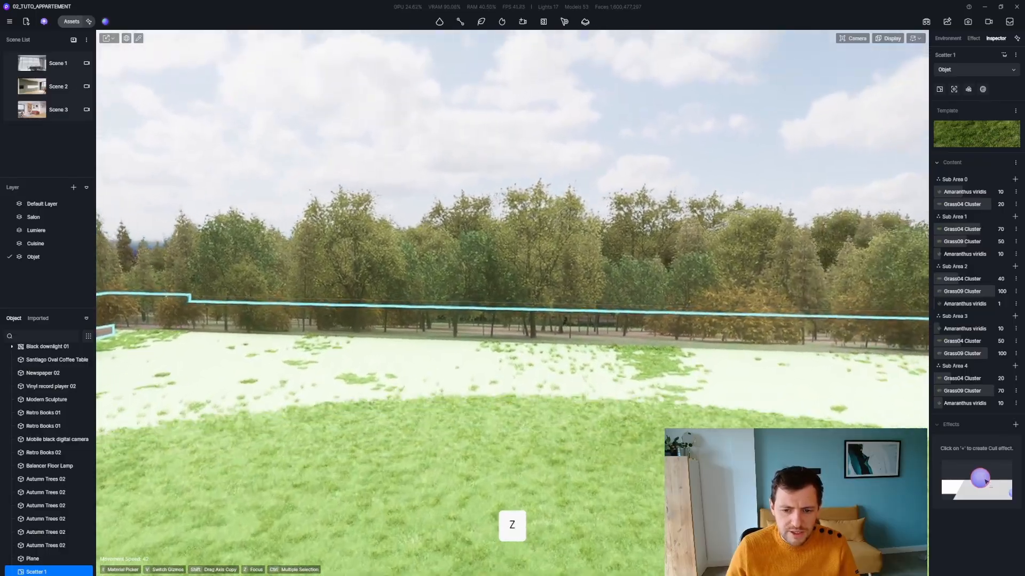
pyautogui.press('q')
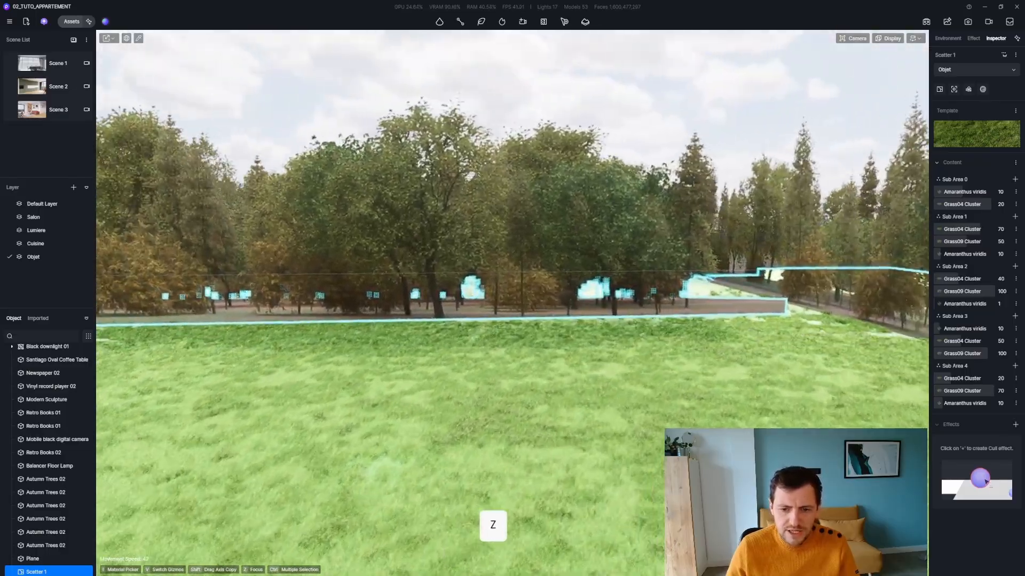
pyautogui.press('s')
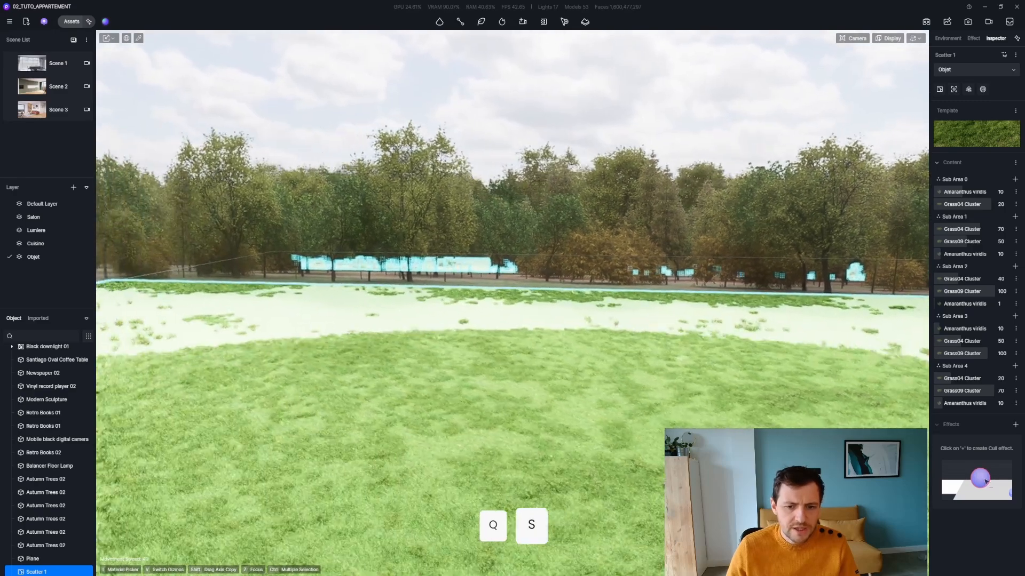
pyautogui.press('z')
pyautogui.press('a')
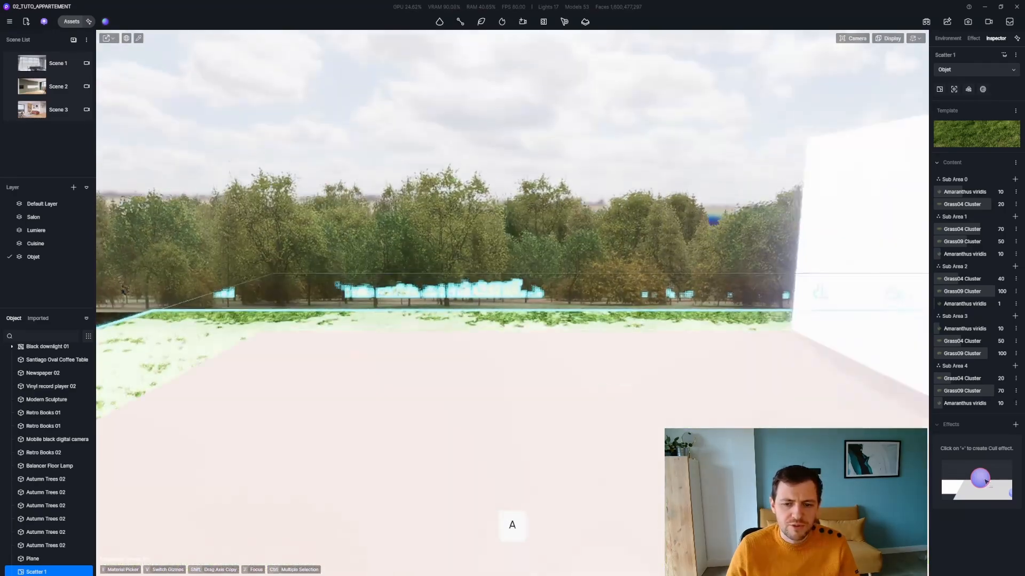
pyautogui.press('d')
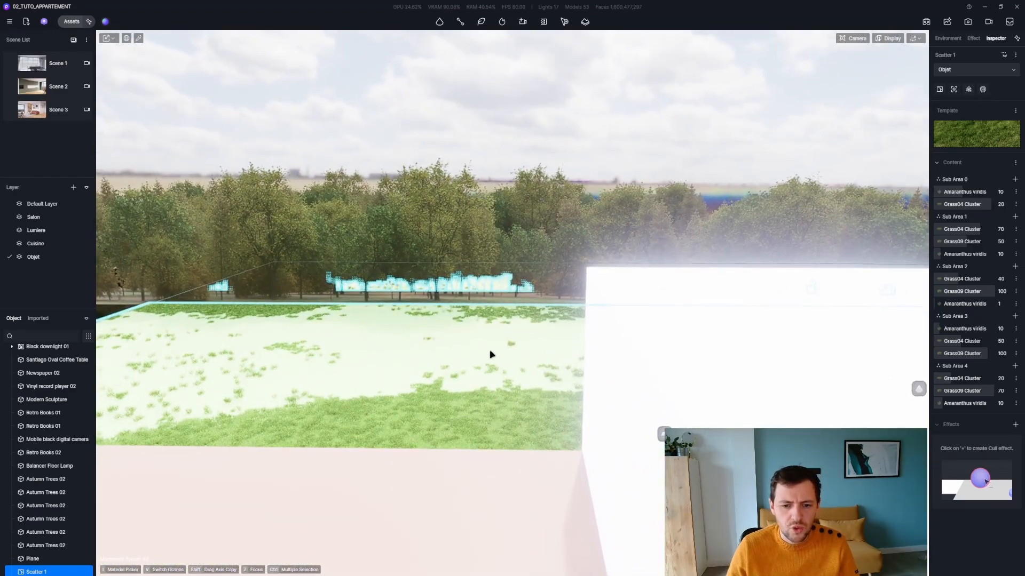
# Step: From the Scene 2 view, select the Plafonnier lamp and move it onto the dining table, at about Y -5365, Z 753
pyautogui.click(59, 90)
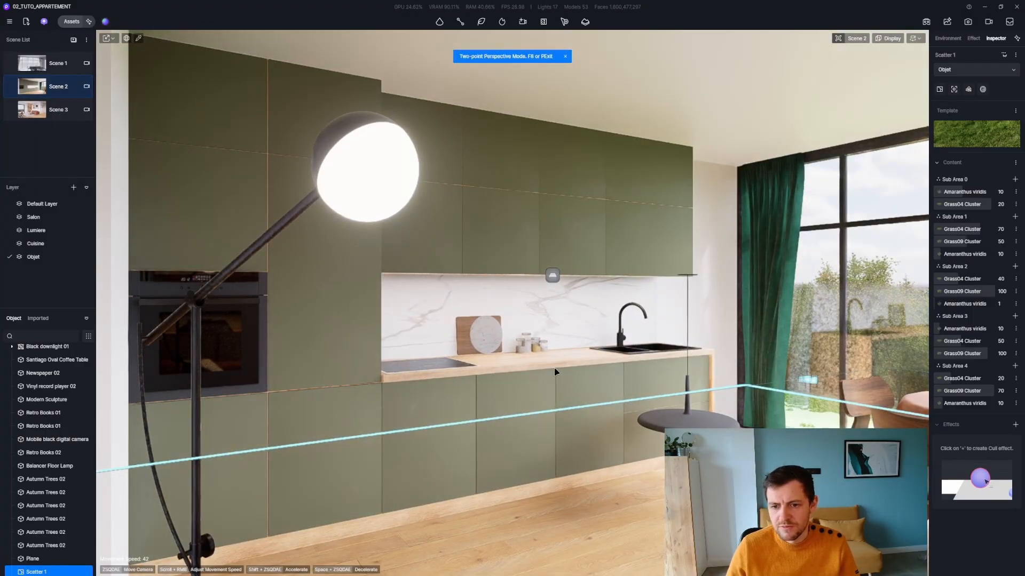
pyautogui.click(687, 424)
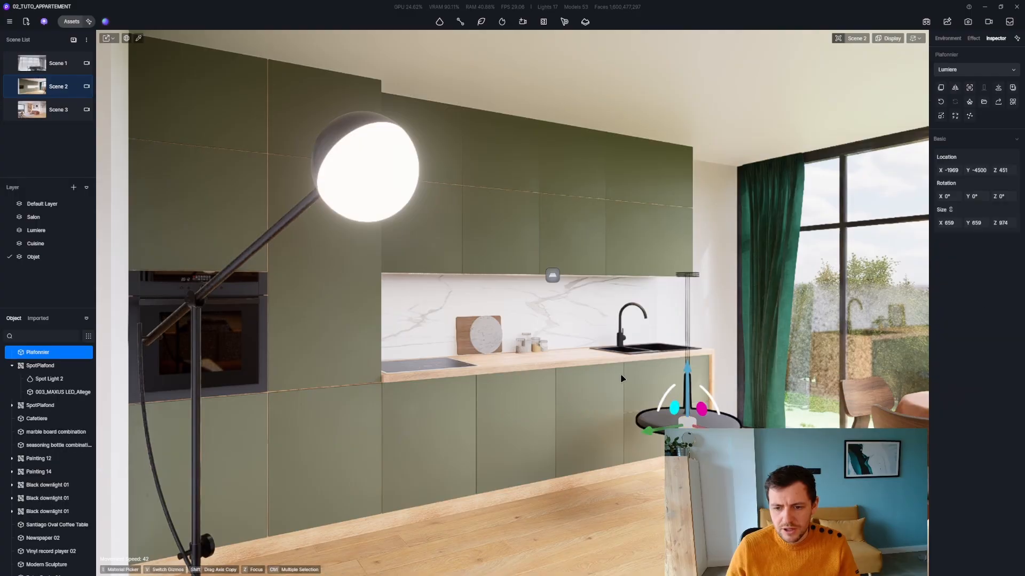
pyautogui.press('q')
pyautogui.press('z')
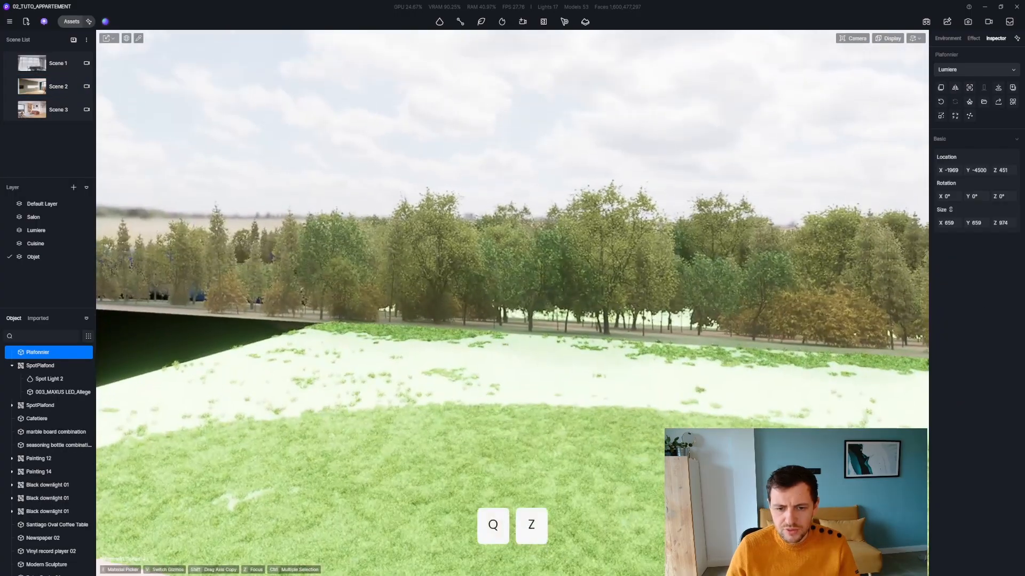
pyautogui.press('s')
pyautogui.press('d')
pyautogui.press('z')
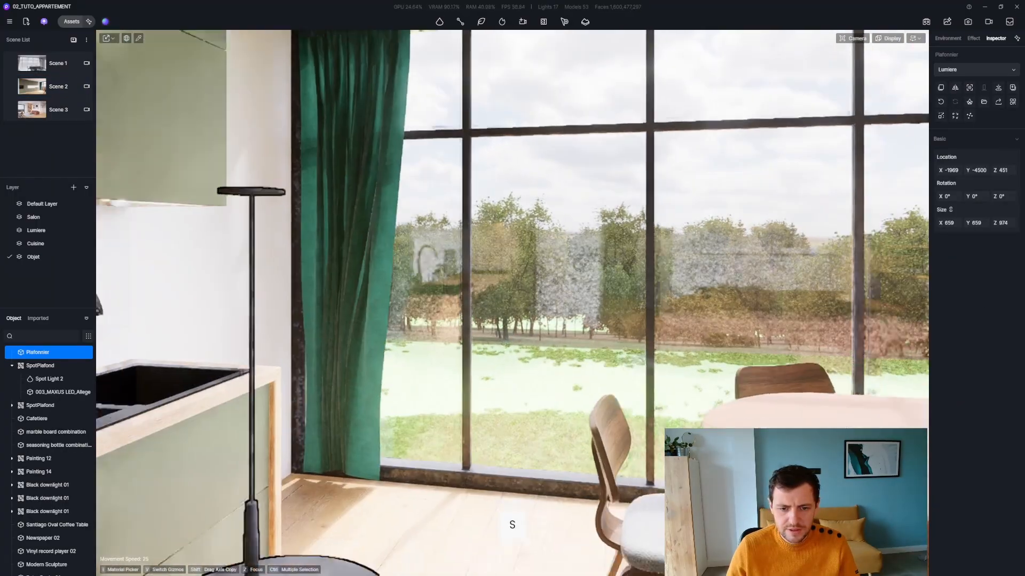
pyautogui.press('s')
pyautogui.moveTo(454, 423); pyautogui.dragTo(778, 276)
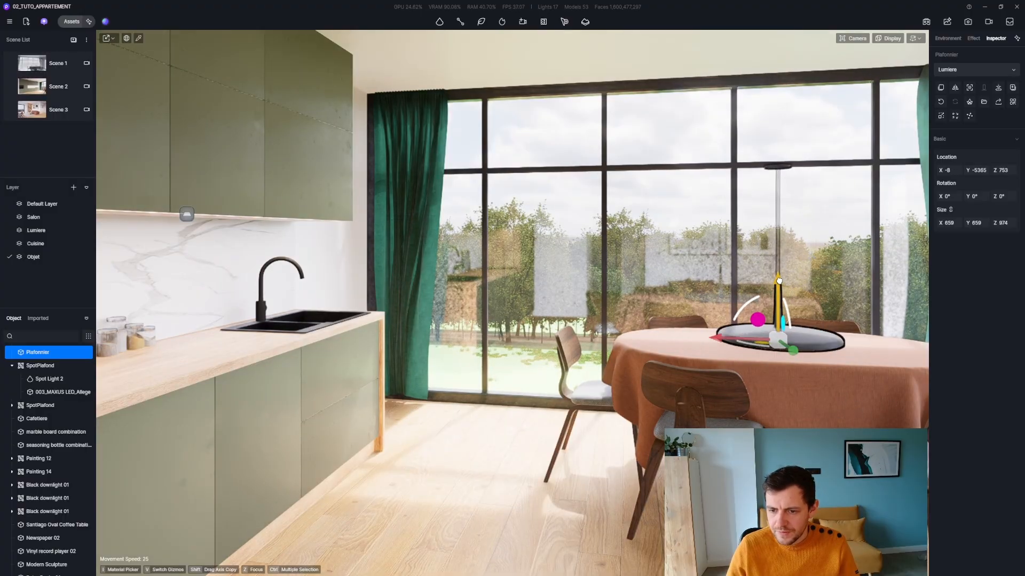
# Step: Shift the Plafonnier lamp along the dining table to about Y -5249
pyautogui.moveTo(777, 276); pyautogui.dragTo(822, 337, button='right')
pyautogui.press('z')
pyautogui.press('q')
pyautogui.press('z')
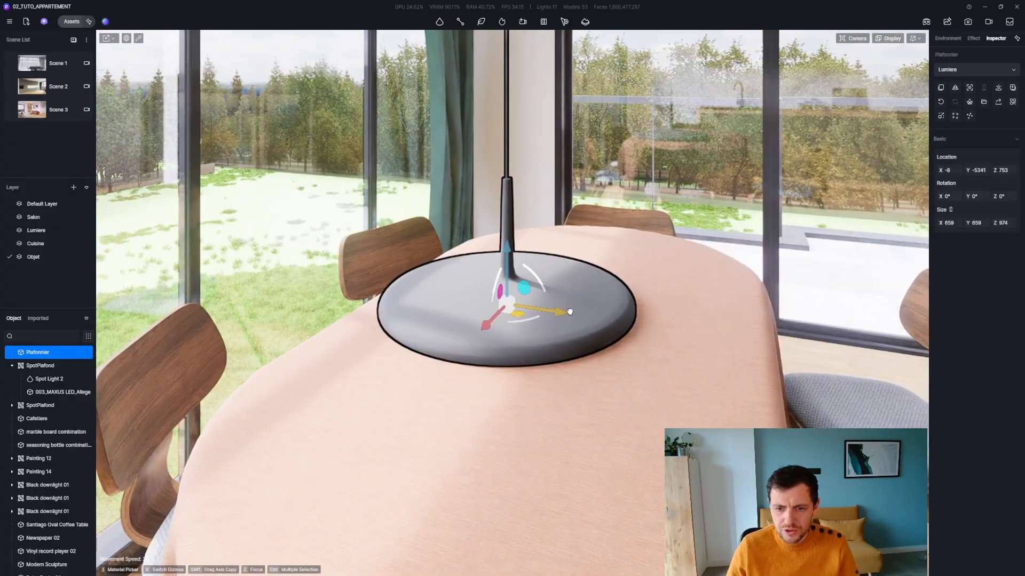
pyautogui.moveTo(569, 312); pyautogui.dragTo(600, 313)
# Step: Raise the Plafonnier lamp above the dining table towards the ceiling, to about Z 1523
pyautogui.moveTo(600, 313); pyautogui.dragTo(486, 430, button='right')
pyautogui.press('d')
pyautogui.moveTo(486, 429); pyautogui.dragTo(486, 257)
pyautogui.press('q')
pyautogui.moveTo(485, 256); pyautogui.dragTo(567, 347, button='right')
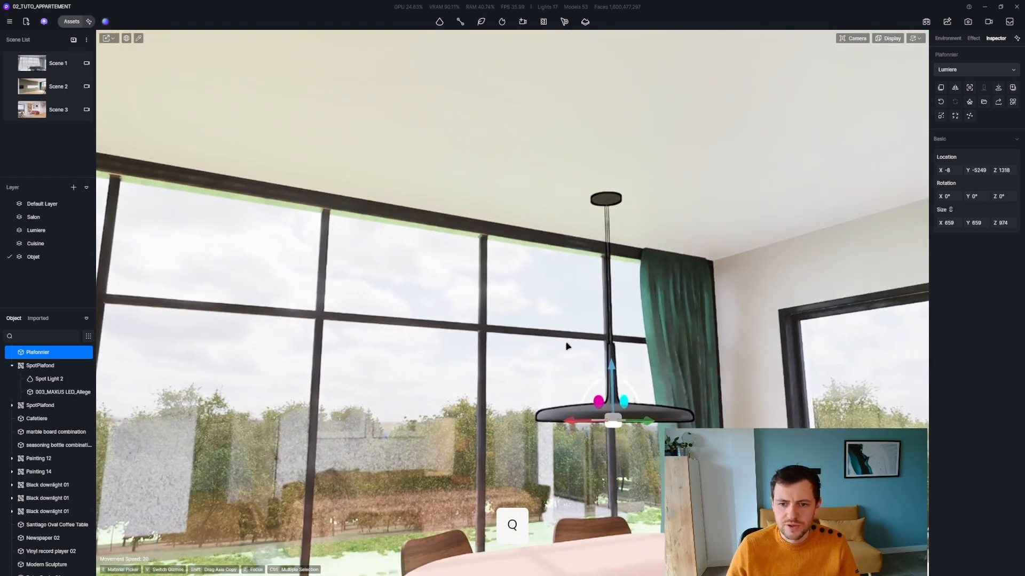
pyautogui.moveTo(614, 368); pyautogui.dragTo(614, 317)
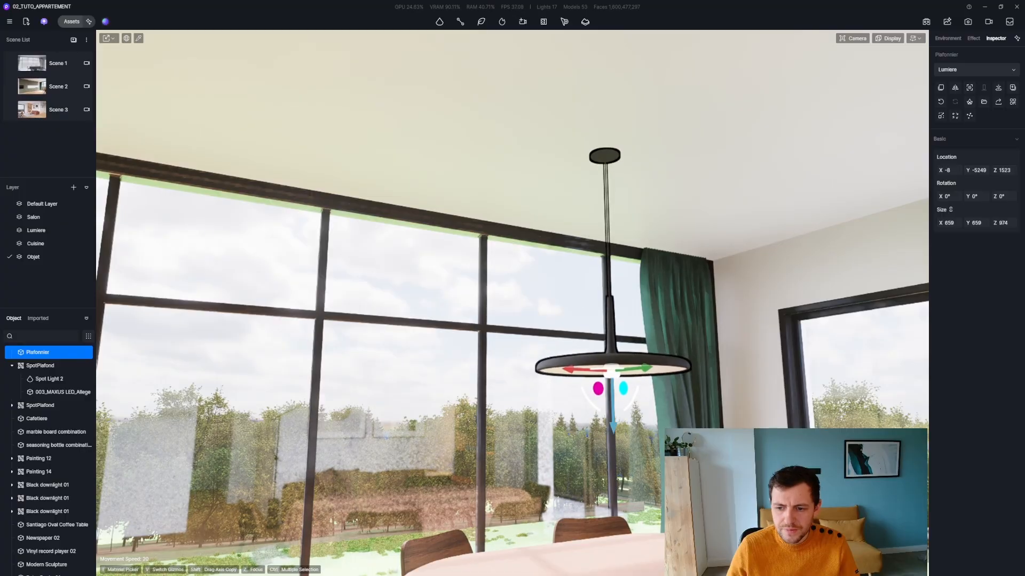
# Step: Scale the Plafonnier lamp down proportionally to about 514 x 514 x 760
pyautogui.press('z')
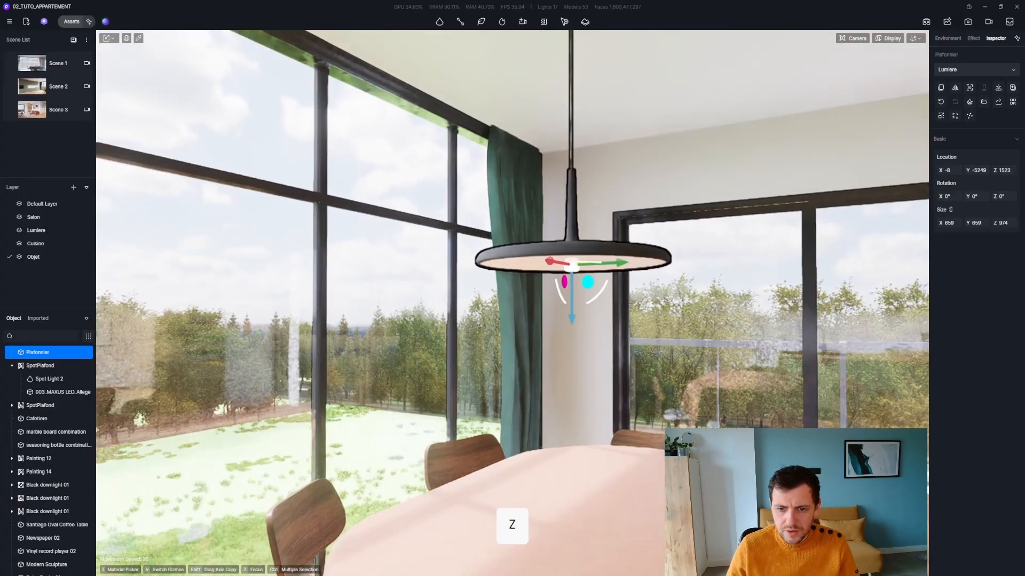
pyautogui.press('v')
pyautogui.press('d')
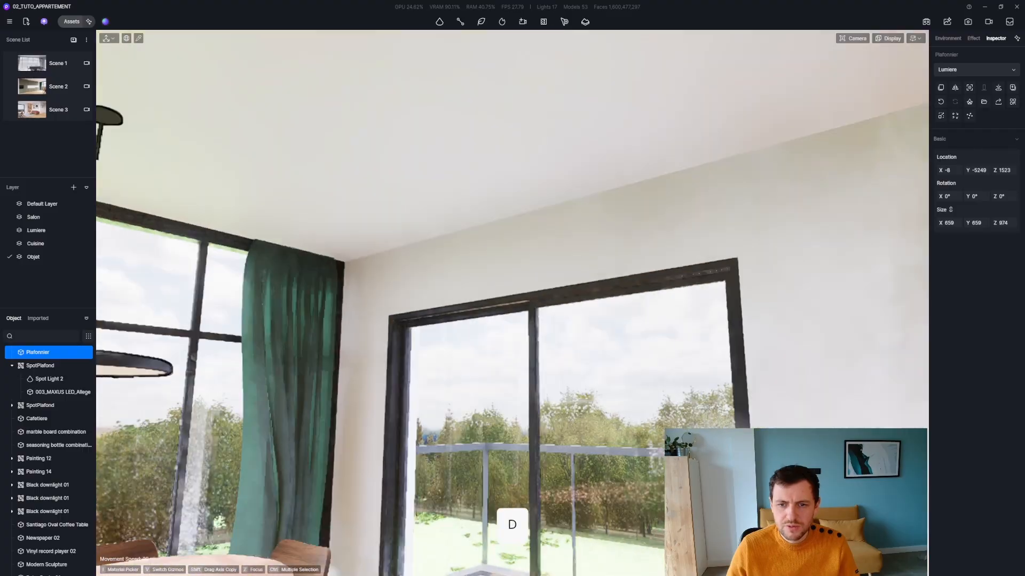
pyautogui.press('z')
pyautogui.press('v')
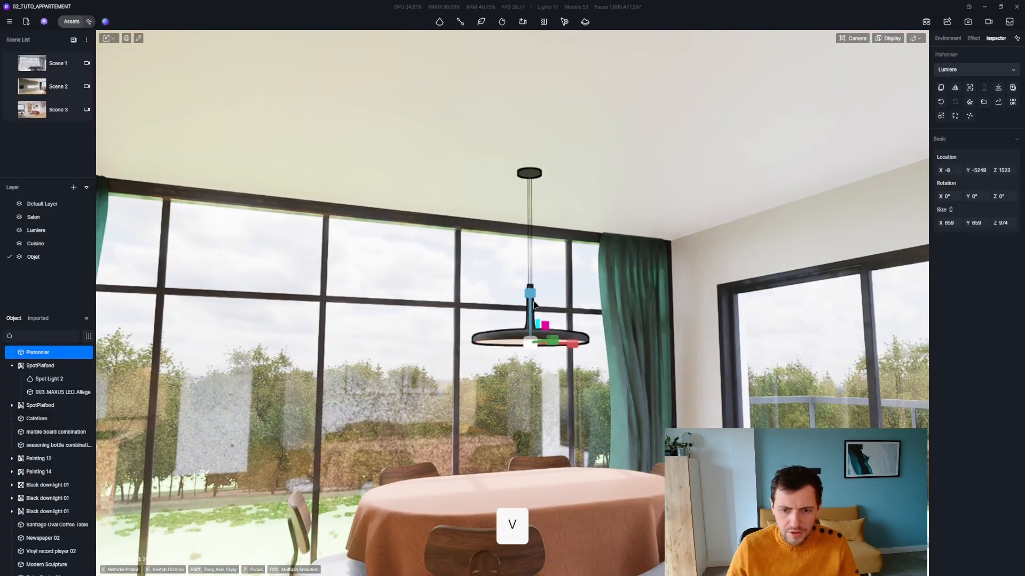
pyautogui.moveTo(532, 293)
pyautogui.mouseDown()
pyautogui.moveTo(532, 305)
pyautogui.moveTo(531, 283)
pyautogui.mouseUp()
# Step: Move the scaled-down Plafonnier lamp up to about Z 1740 so it hangs closer to the ceiling
pyautogui.press('v')
pyautogui.press('v')
pyautogui.press('v')
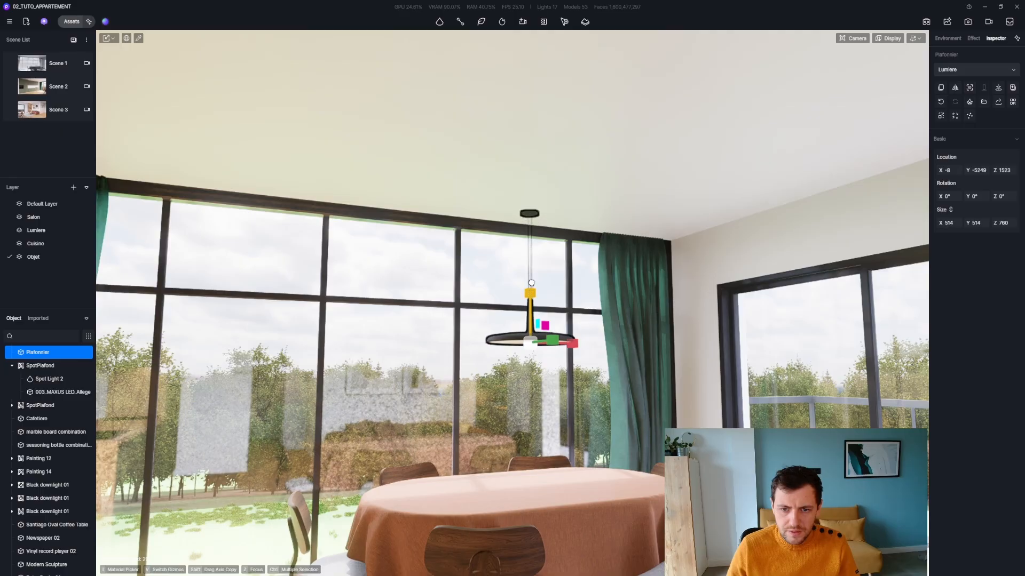
pyautogui.press('v')
pyautogui.moveTo(532, 396); pyautogui.dragTo(534, 354)
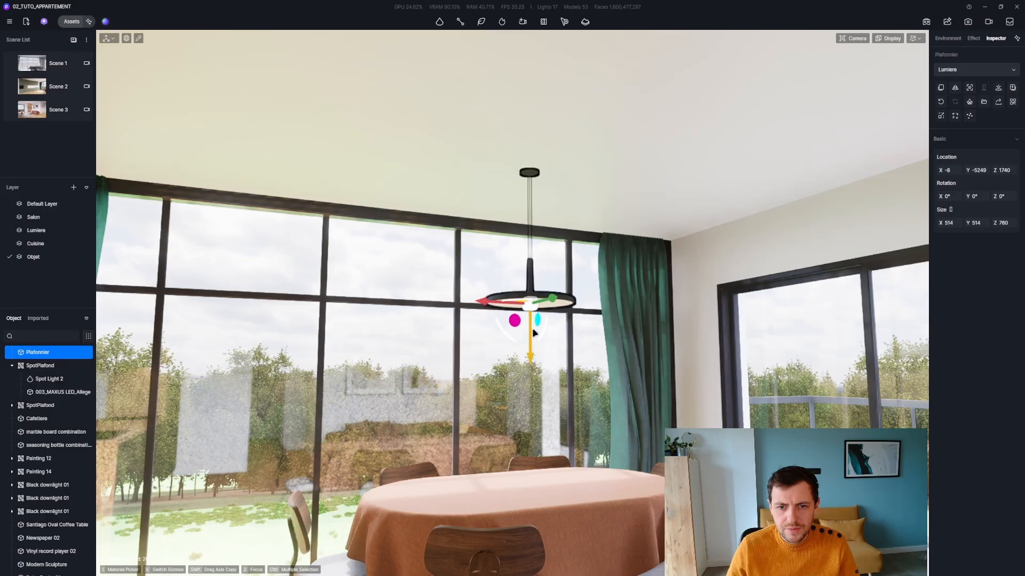
# Step: Add a disc light over the dining table and raise it to the Plafonnier lamp's shade, at about Z 1730
pyautogui.click(440, 23)
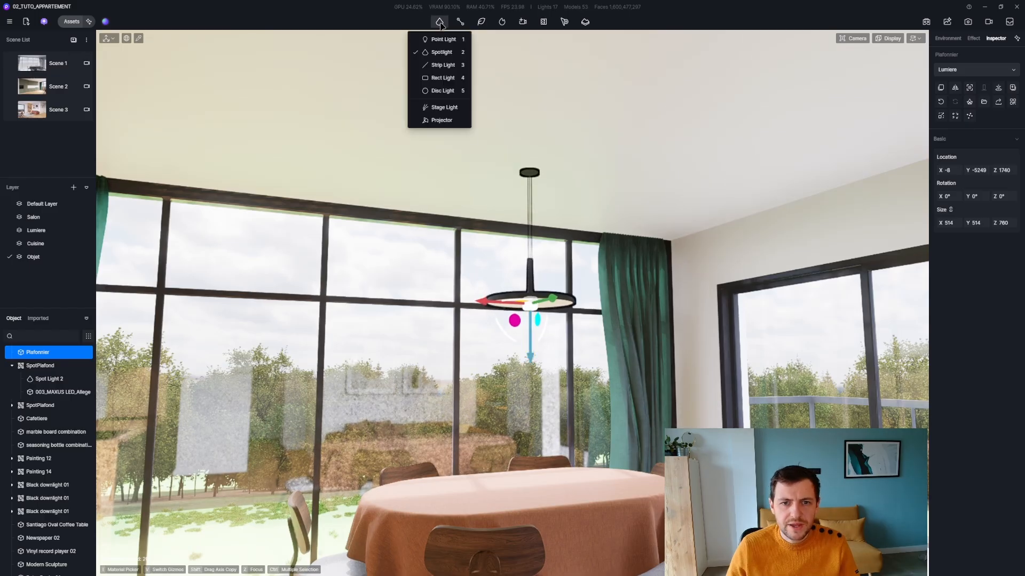
pyautogui.click(443, 91)
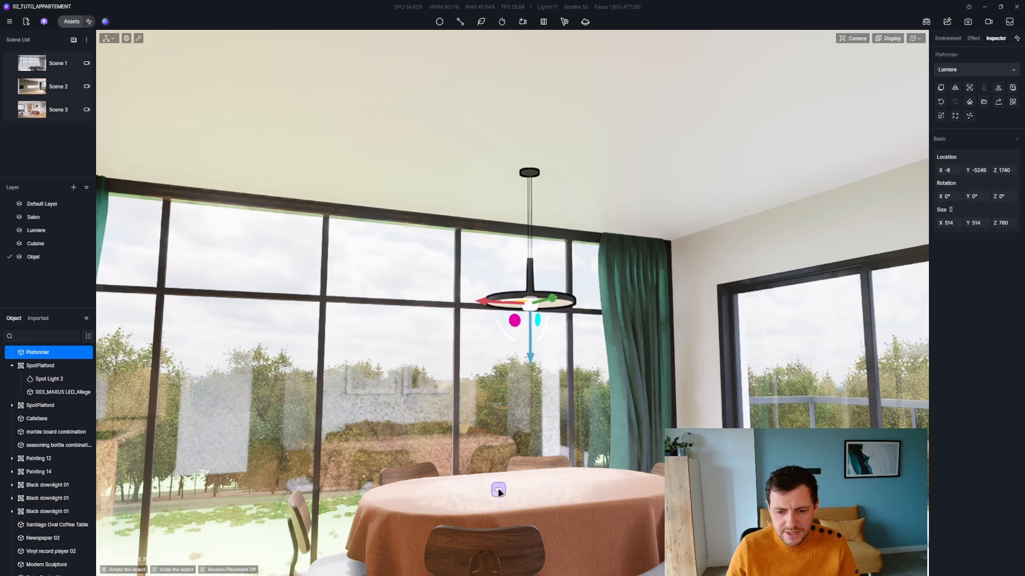
pyautogui.click(526, 480)
pyautogui.moveTo(526, 485); pyautogui.dragTo(532, 309)
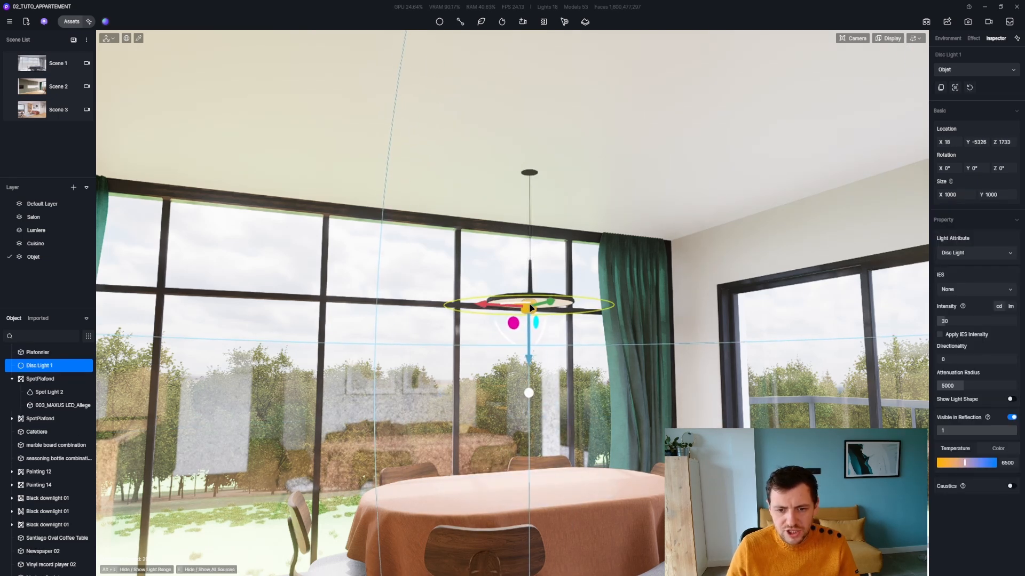
# Step: Lower the disc light slightly below the lamp shade and set its X location to -8, matching the Plafonnier lamp
pyautogui.click(531, 286)
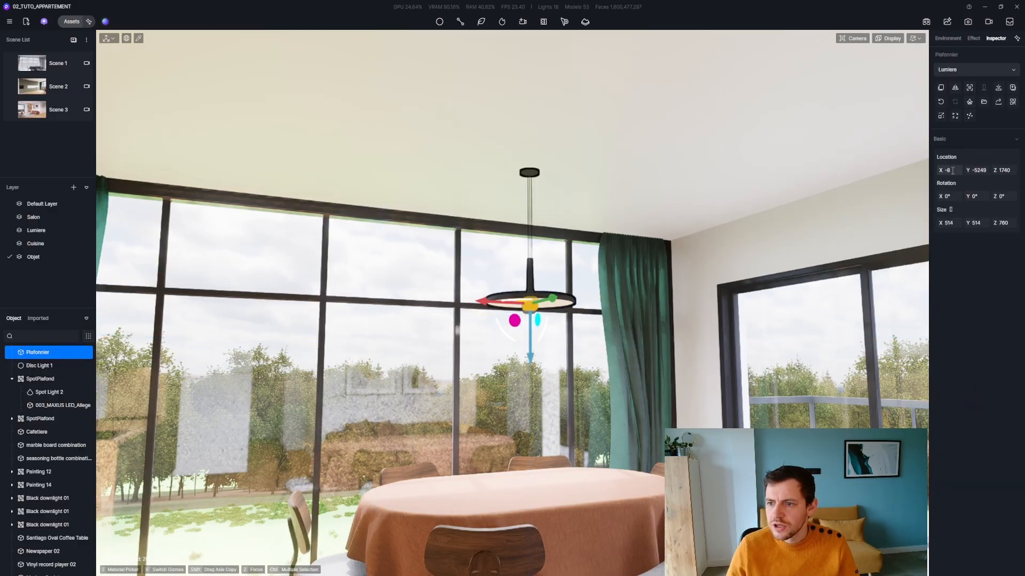
pyautogui.hotkey('ctrl', 'c')
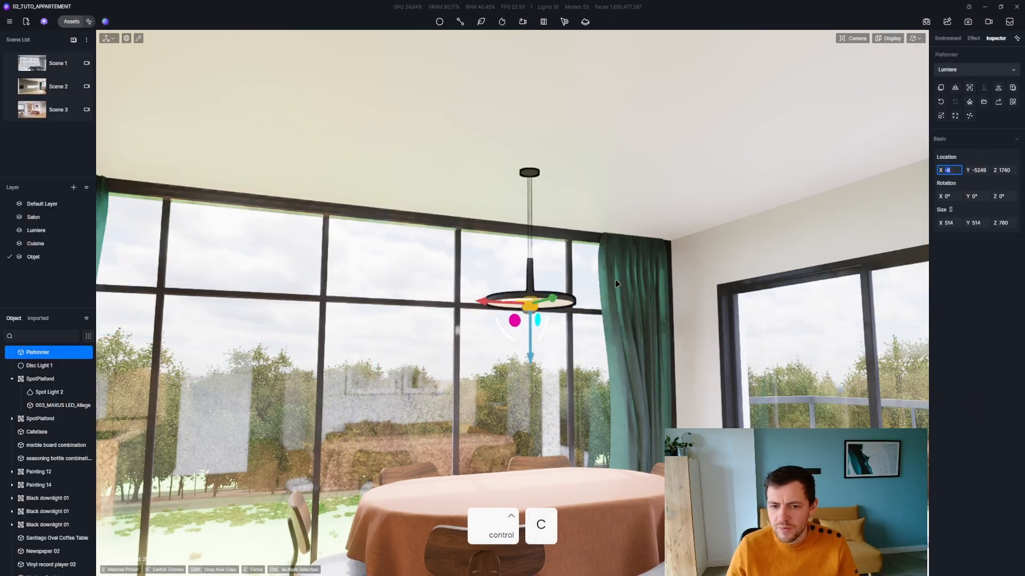
pyautogui.click(526, 310)
pyautogui.scroll(2, 529, 314)
pyautogui.scroll(1, 527, 316)
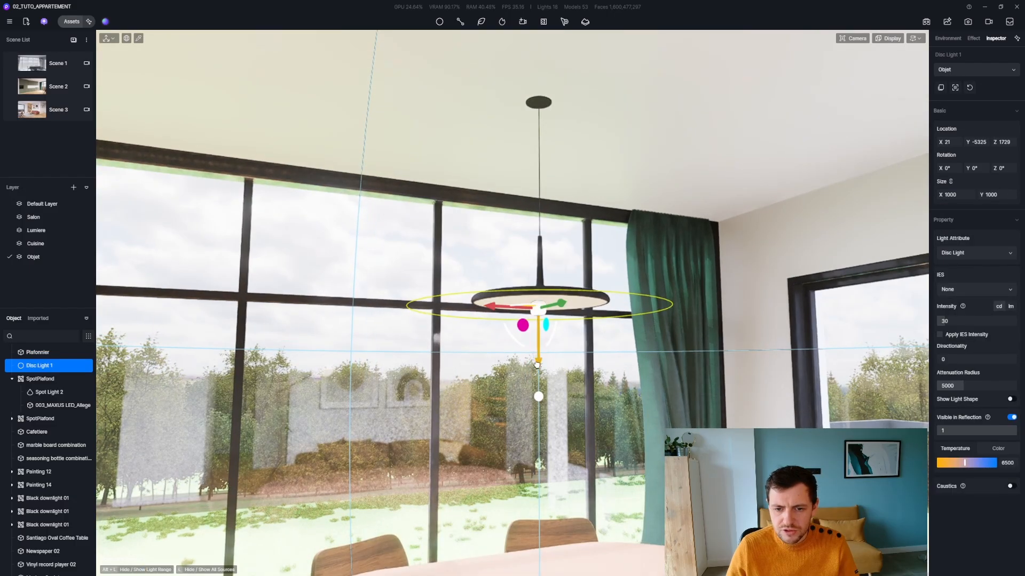
pyautogui.moveTo(537, 365); pyautogui.dragTo(537, 378)
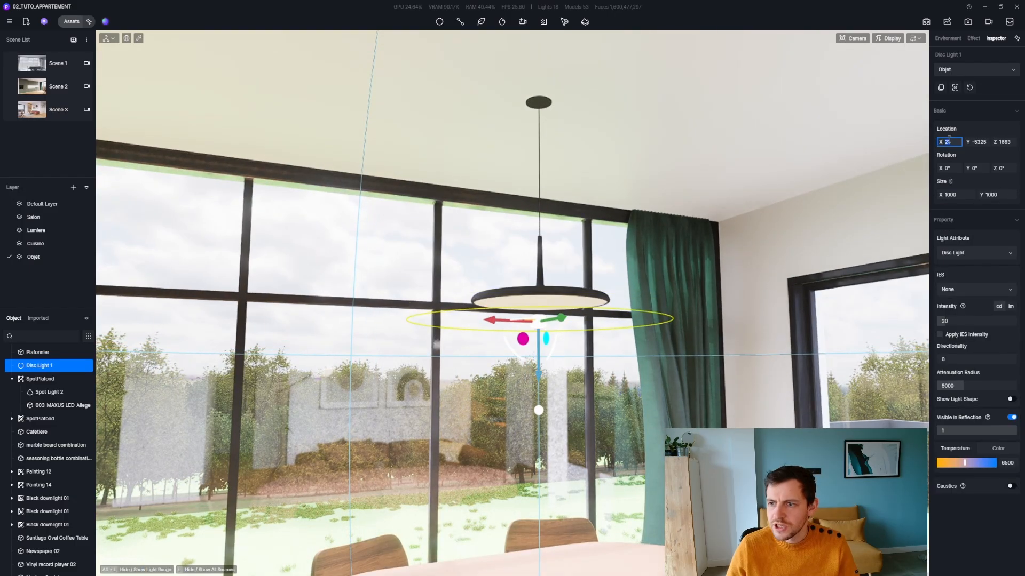
pyautogui.write('-8')
pyautogui.press('Return')
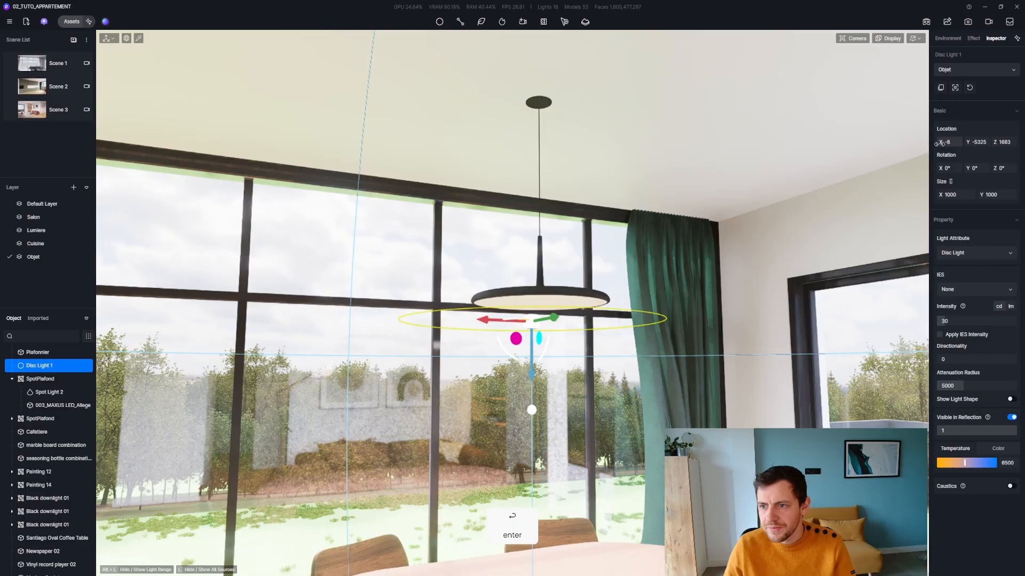
# Step: Copy the Plafonnier lamp's Y location of -5249 to the disc light
pyautogui.click(581, 291)
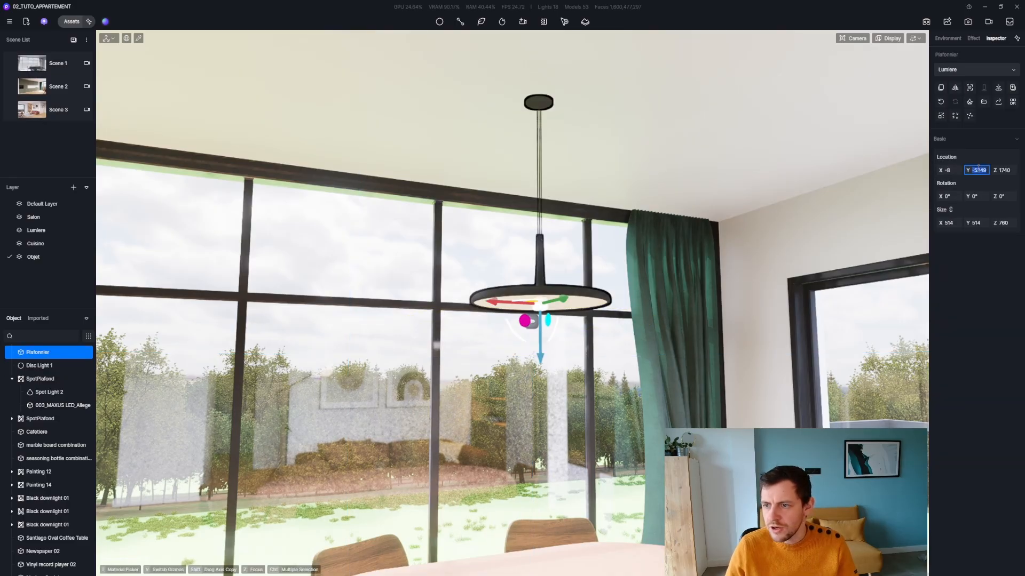
pyautogui.hotkey('ctrl', 'c')
pyautogui.click(536, 325)
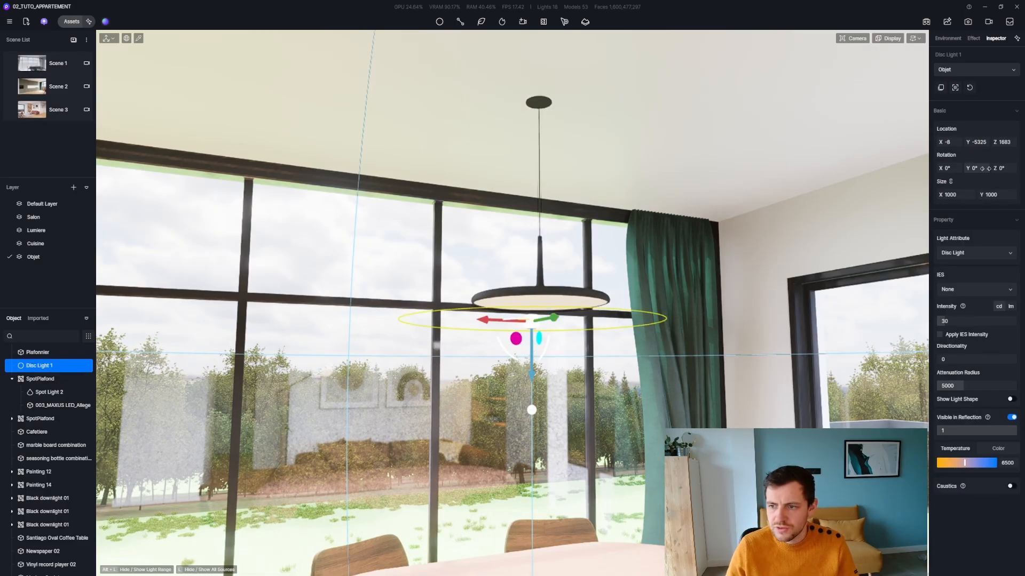
pyautogui.click(985, 142)
pyautogui.hotkey('ctrl', 'v')
pyautogui.press('Return')
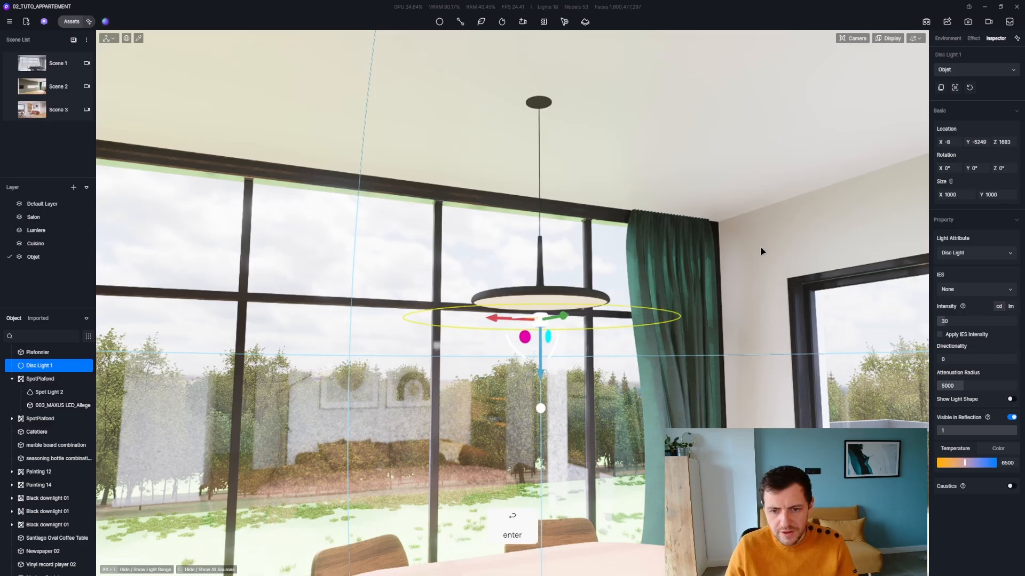
# Step: Copy the Plafonnier lamp's Z location of 1740 to the disc light
pyautogui.click(537, 292)
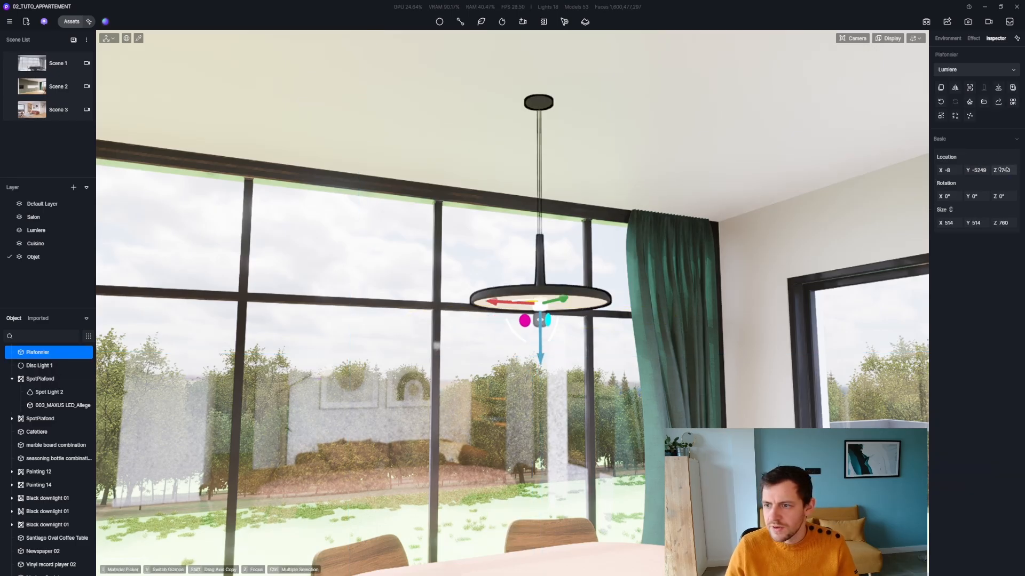
pyautogui.hotkey('ctrl', 'c')
pyautogui.click(543, 322)
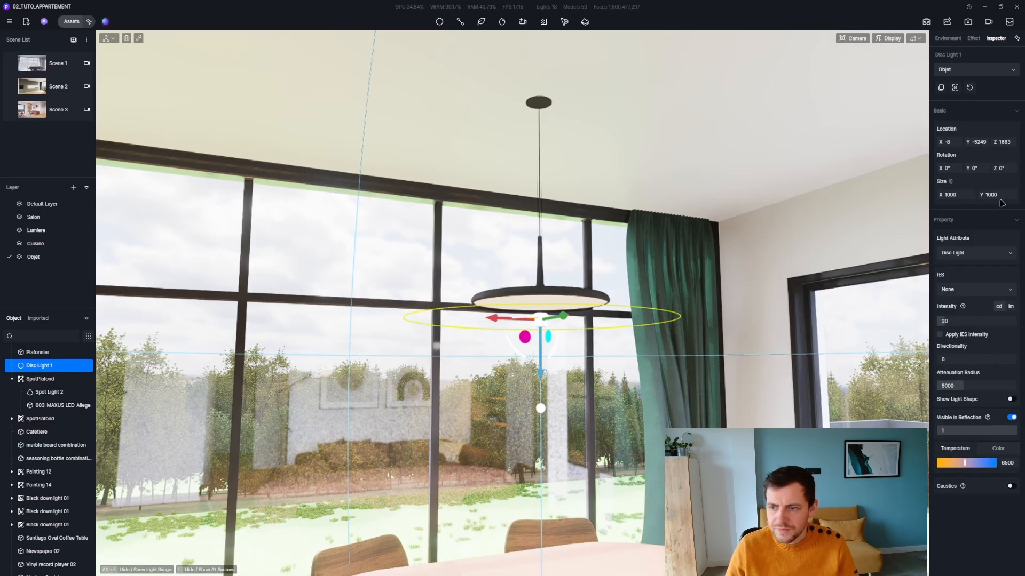
pyautogui.hotkey('ctrl', 'v')
pyautogui.press('Return')
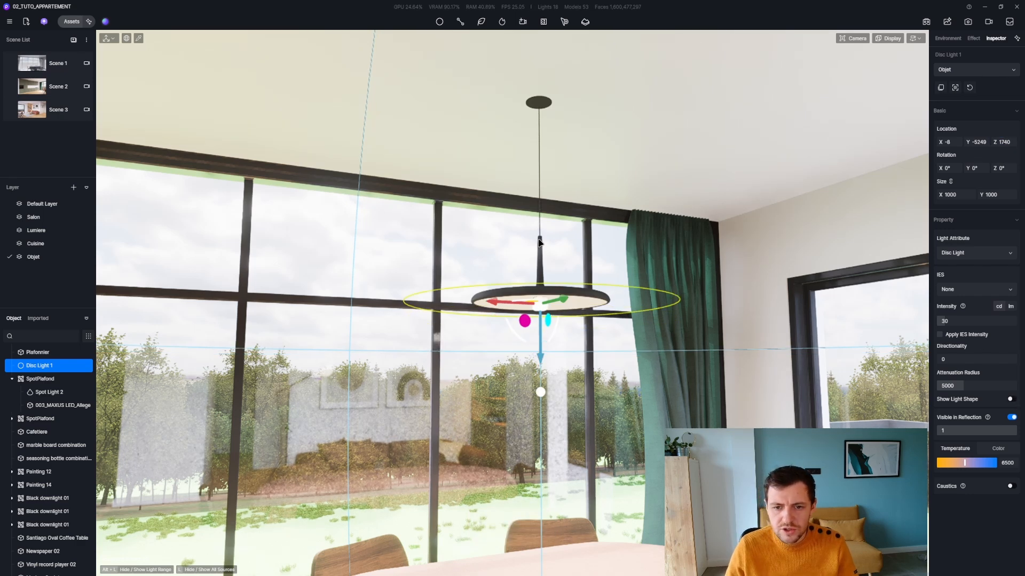
# Step: Show the disc light's shape and shrink it to about 496 x 496 so it fits inside the lamp shade
pyautogui.click(1011, 400)
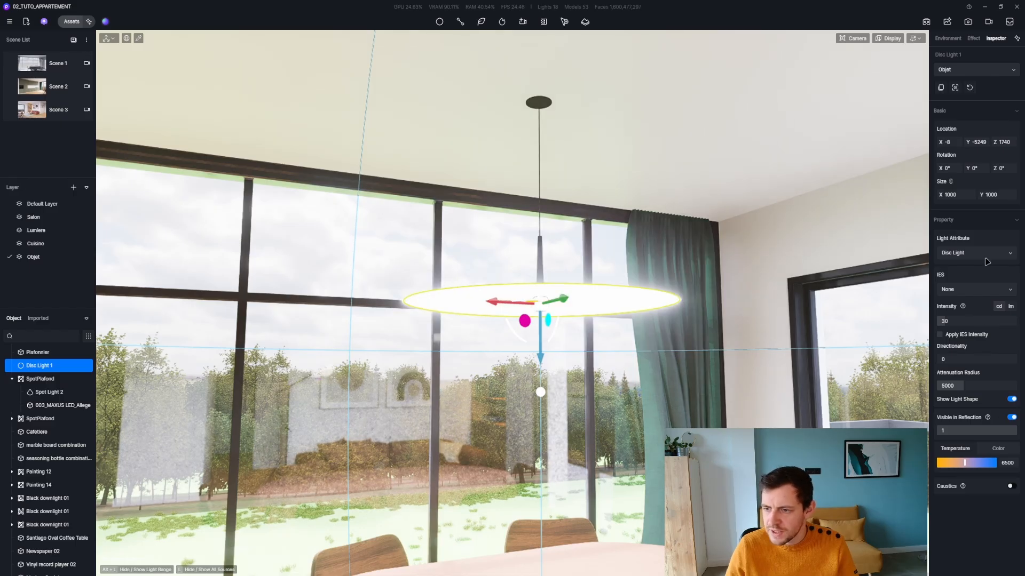
pyautogui.moveTo(958, 194); pyautogui.dragTo(902, 195)
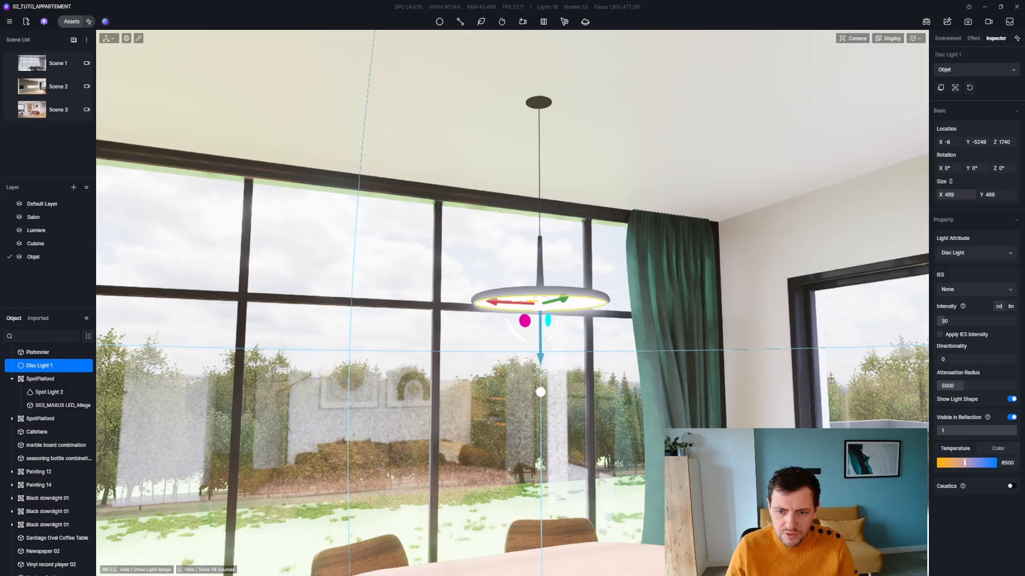
pyautogui.press('z')
pyautogui.moveTo(576, 287)
pyautogui.mouseDown(button='right')
pyautogui.moveTo(512, 325)
pyautogui.moveTo(502, 266)
pyautogui.moveTo(577, 286)
pyautogui.mouseUp(button='right')
pyautogui.press('s')
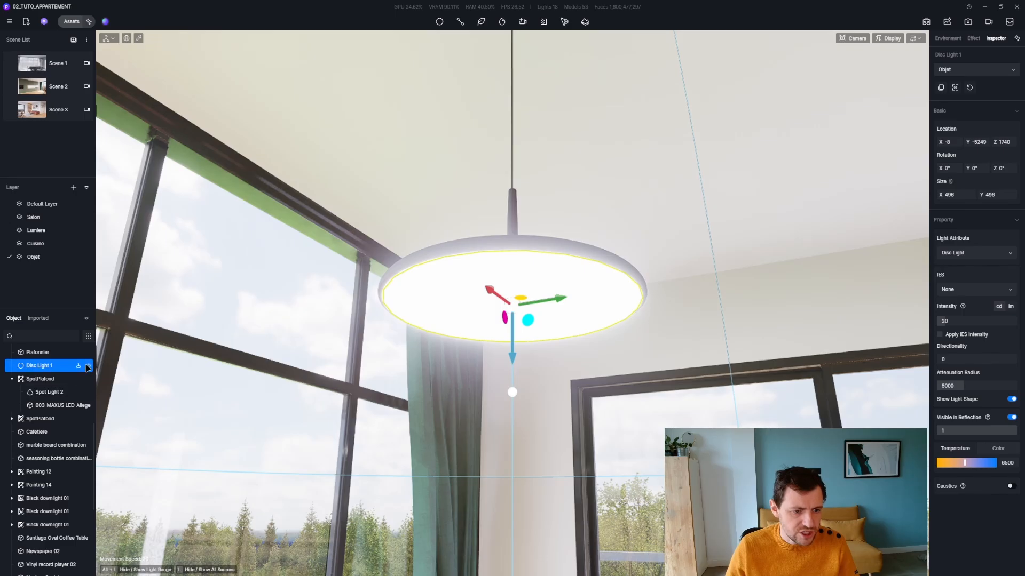
# Step: Group the disc light with the Plafonnier lamp, name the group Plafonnier, and collapse the expanded SpotPlafond group
pyautogui.click(88, 366)
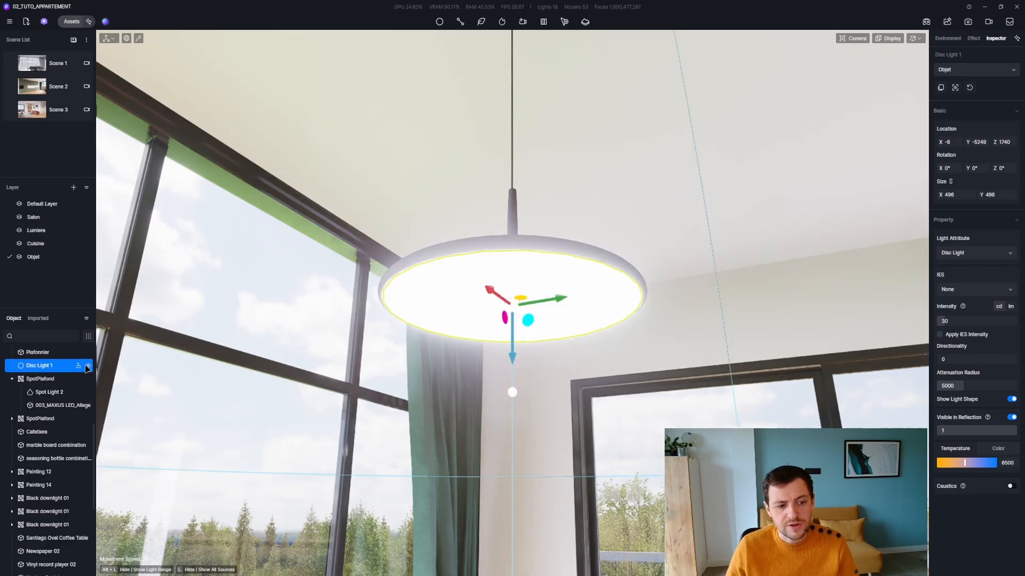
pyautogui.keyDown('ctrl'); pyautogui.click(38, 352); pyautogui.keyUp('ctrl')
pyautogui.hotkey('ctrl', 'g')
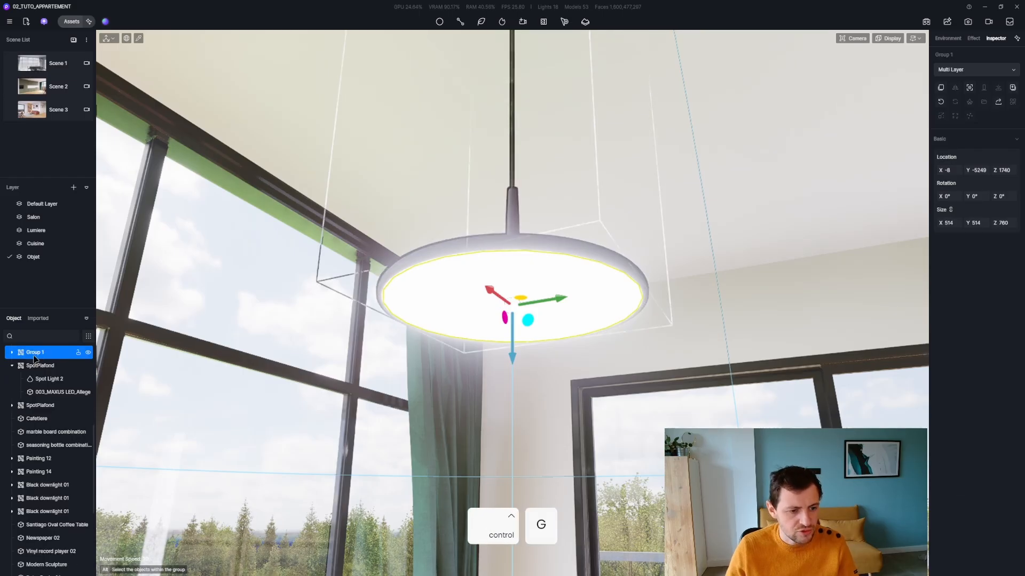
pyautogui.doubleClick(32, 353)
pyautogui.write('Plafo')
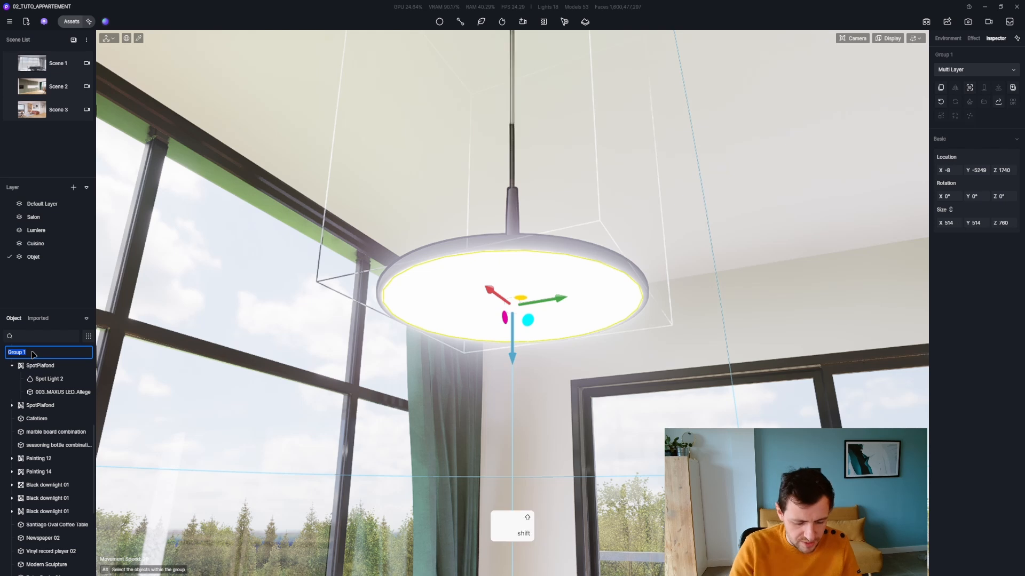
pyautogui.write('r')
pyautogui.press('Return')
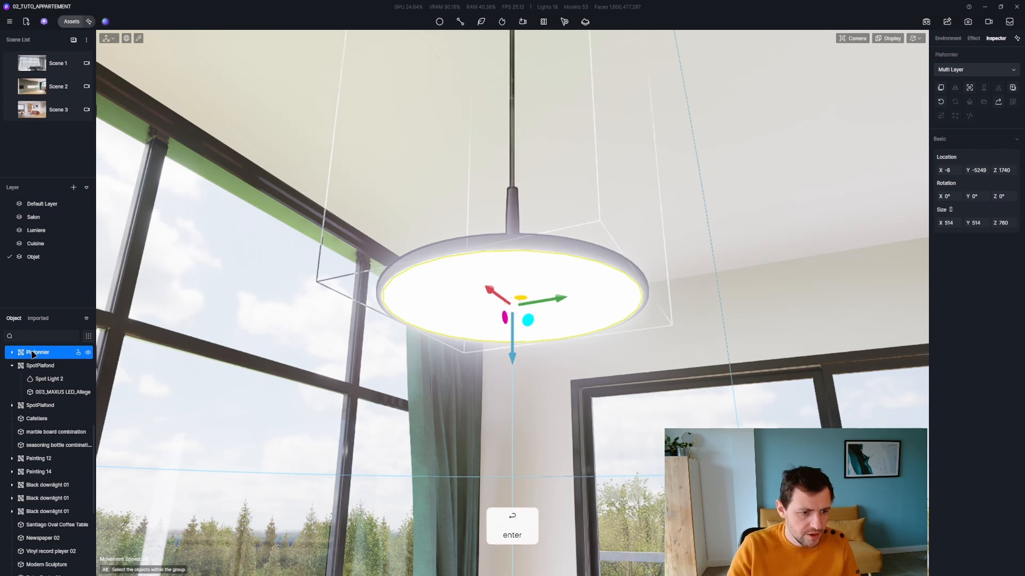
pyautogui.click(12, 352)
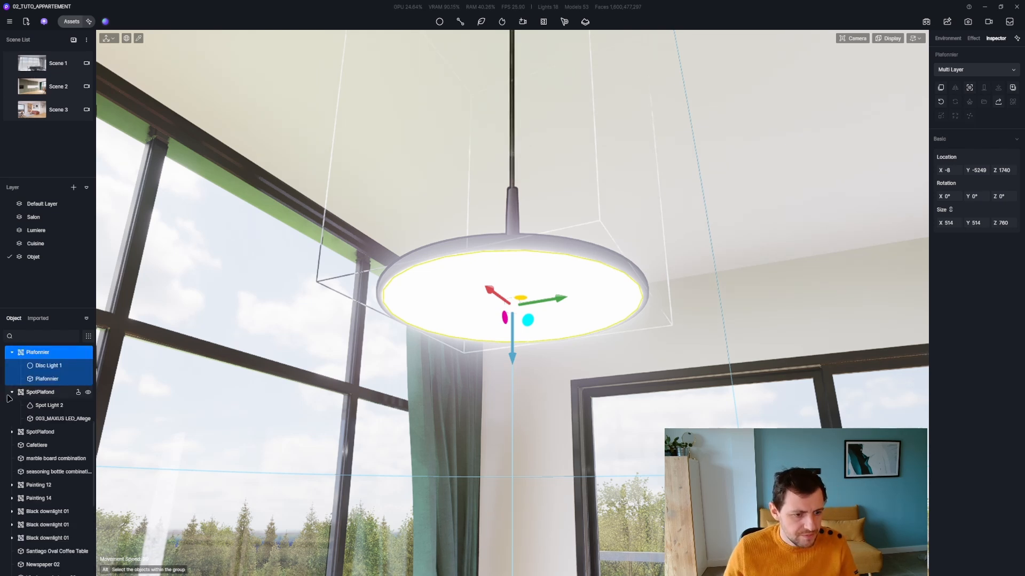
pyautogui.click(11, 392)
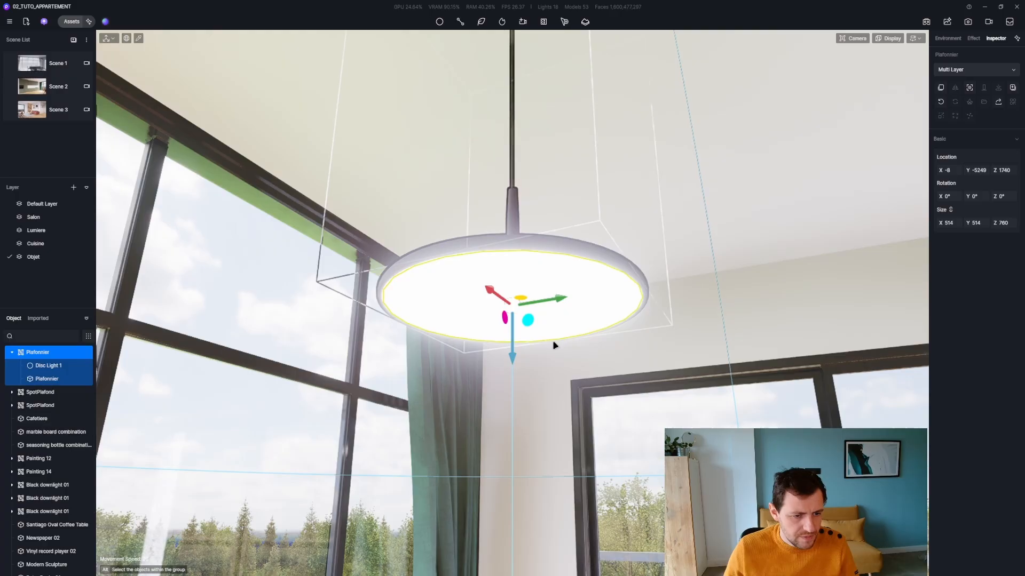
# Step: Search the indoor accessory ornaments in the online model library for "vase"
pyautogui.moveTo(554, 346); pyautogui.dragTo(466, 410, button='right')
pyautogui.press('a')
pyautogui.press('q')
pyautogui.press('z')
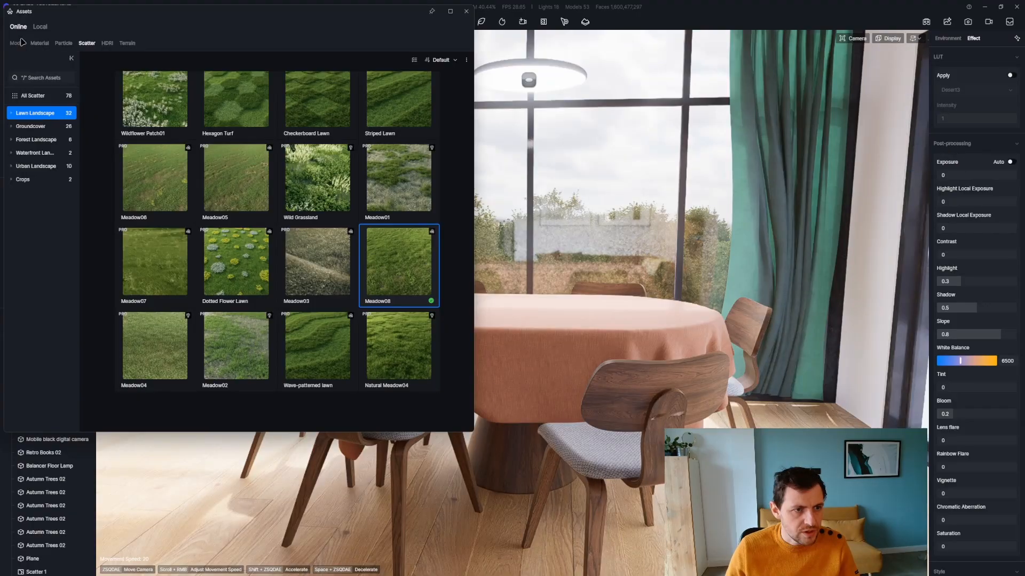
pyautogui.click(16, 43)
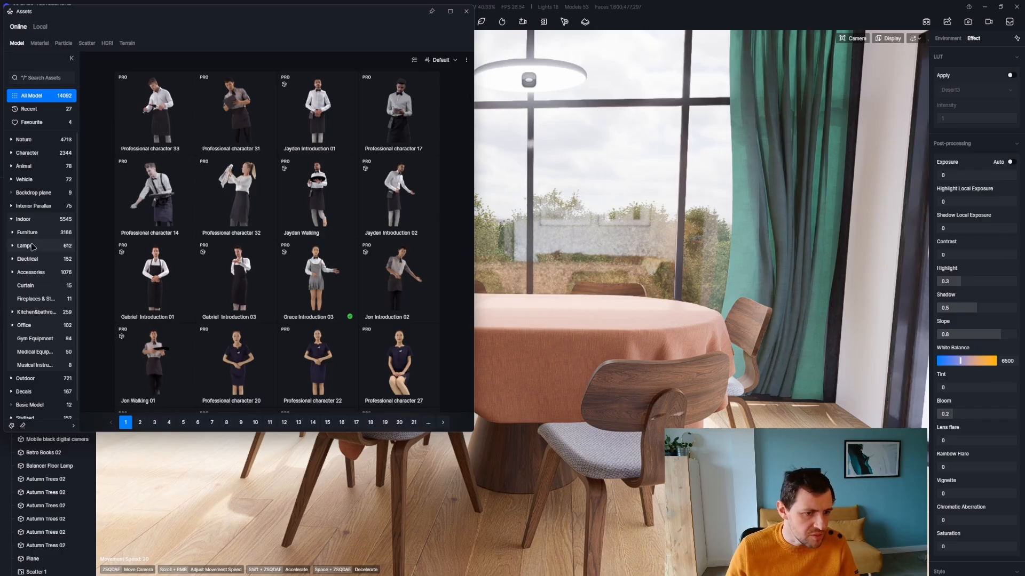
pyautogui.click(38, 273)
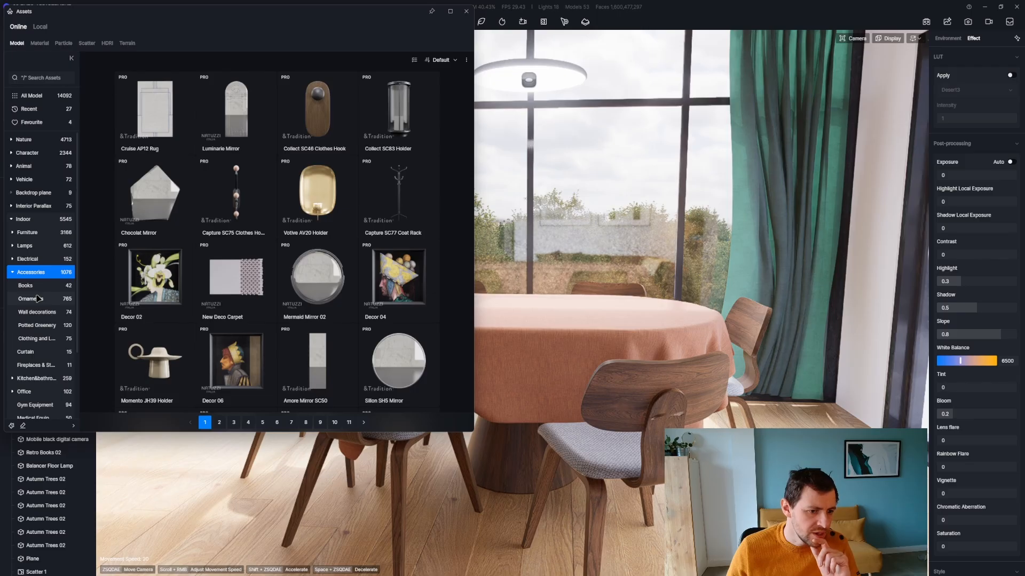
pyautogui.click(38, 299)
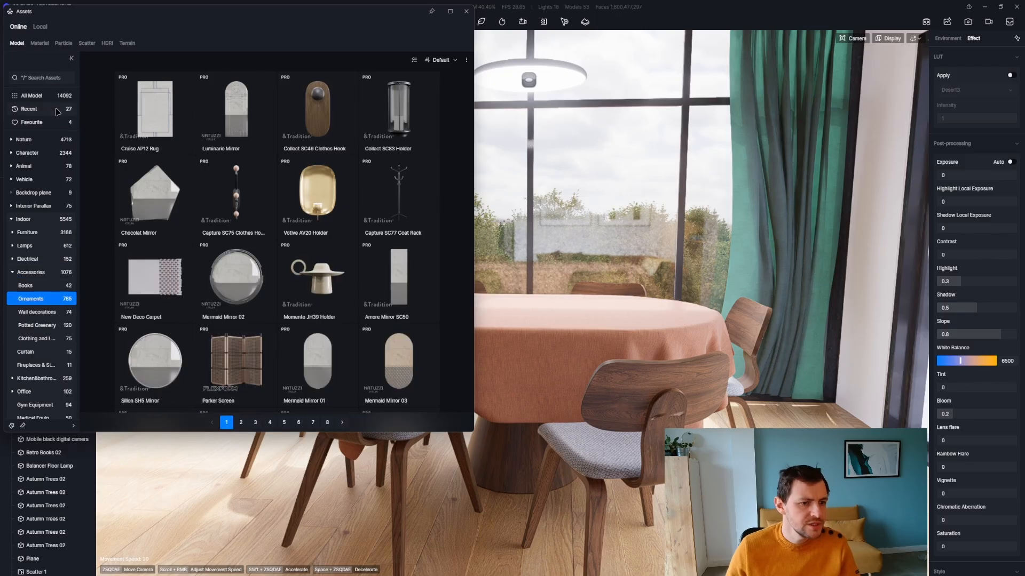
pyautogui.click(47, 79)
pyautogui.write('vase')
pyautogui.press('Return')
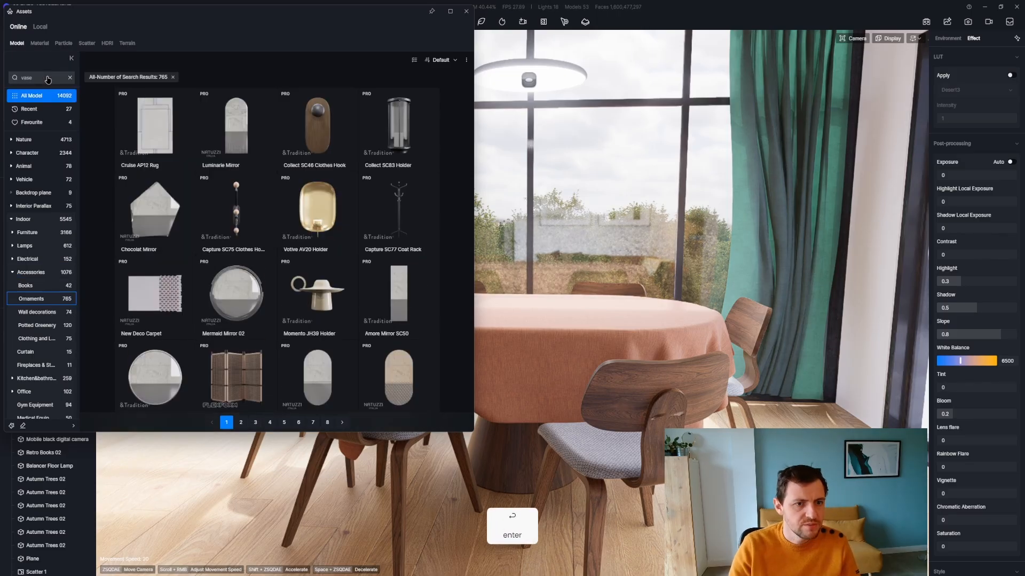
# Step: Browse the vase models and place the clear glass Modern transparent vase with brown dried plumes on the dining table
pyautogui.scroll(-5, 240, 224)
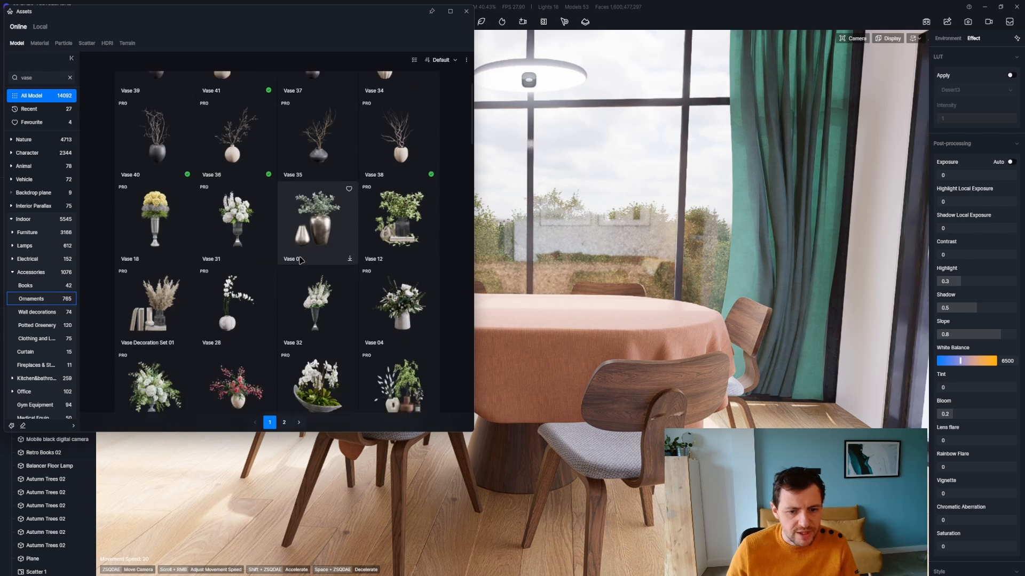
pyautogui.scroll(-5, 240, 237)
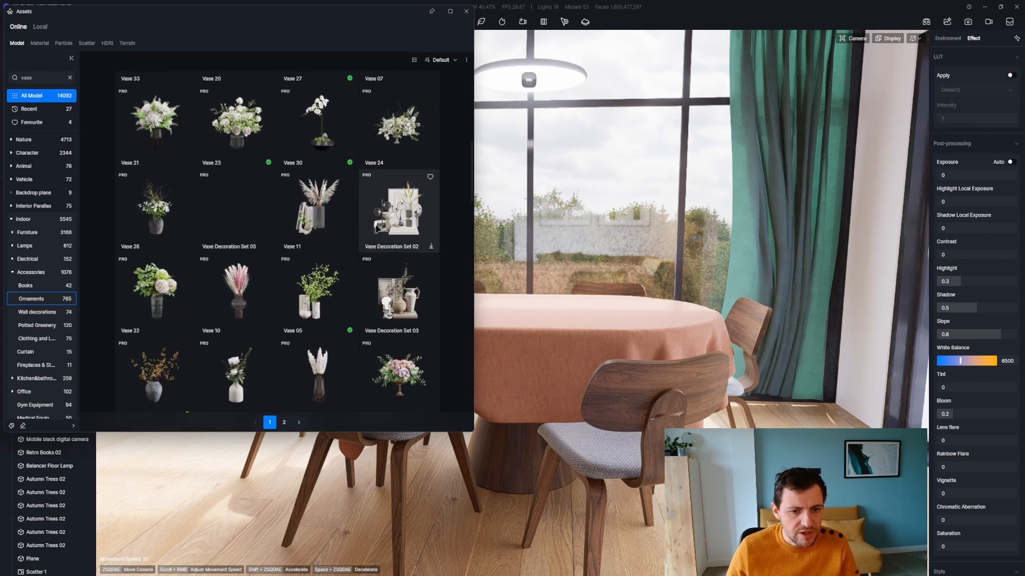
pyautogui.scroll(-2, 212, 253)
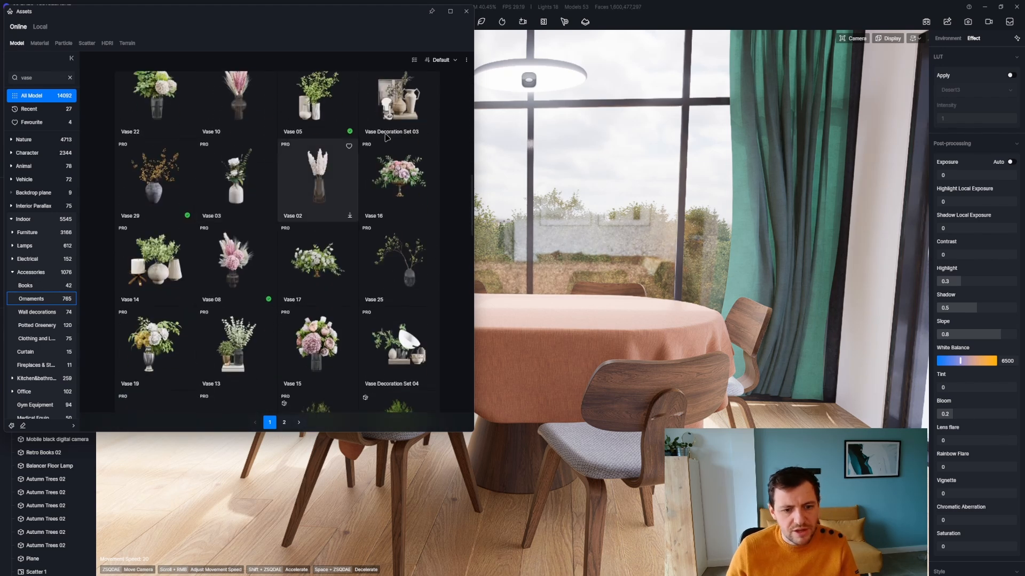
pyautogui.click(415, 61)
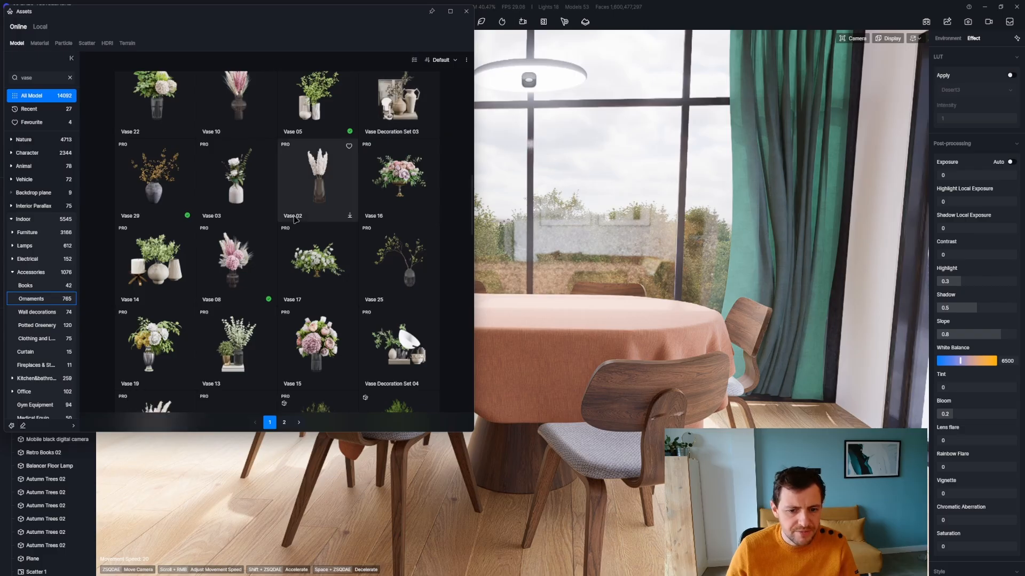
pyautogui.scroll(-4, 266, 225)
pyautogui.scroll(-10, 266, 224)
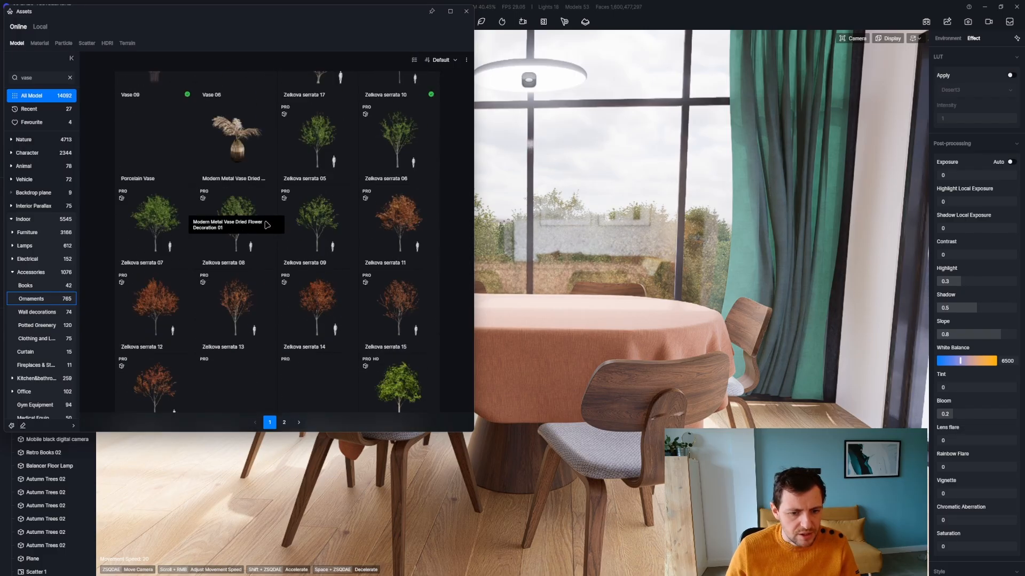
pyautogui.scroll(-4, 264, 206)
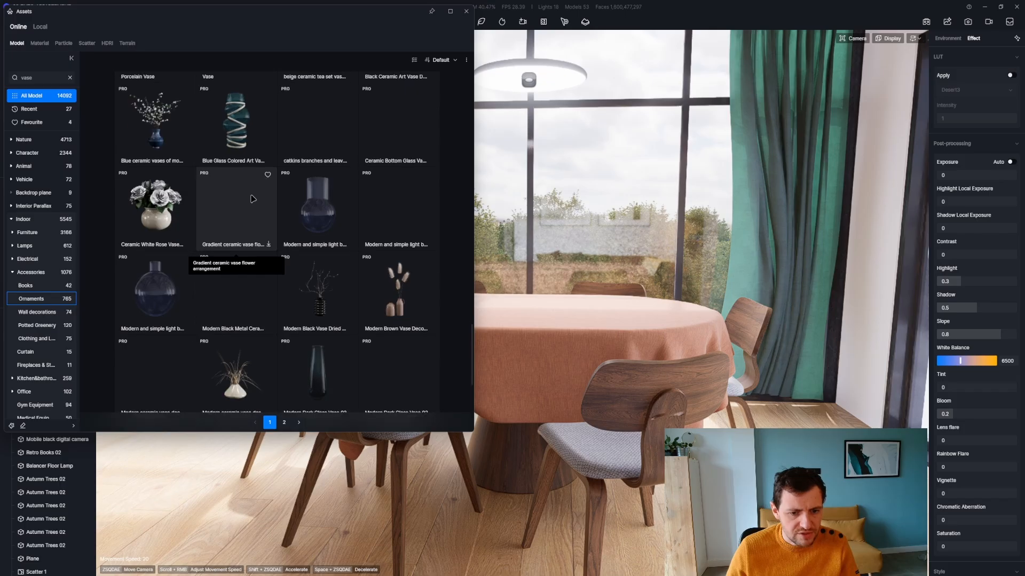
pyautogui.scroll(-5, 254, 193)
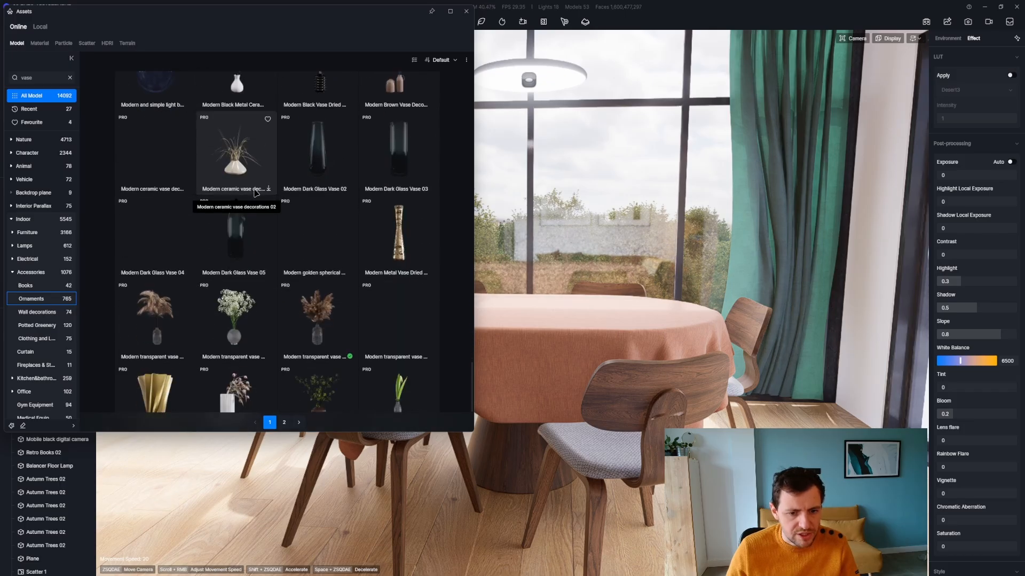
pyautogui.click(317, 294)
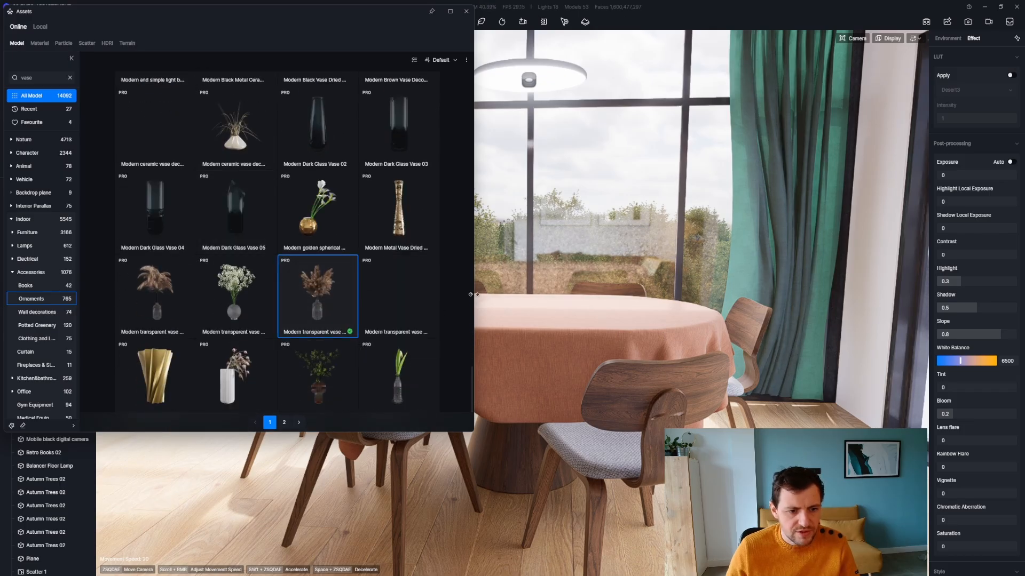
pyautogui.click(532, 313)
pyautogui.press('Escape')
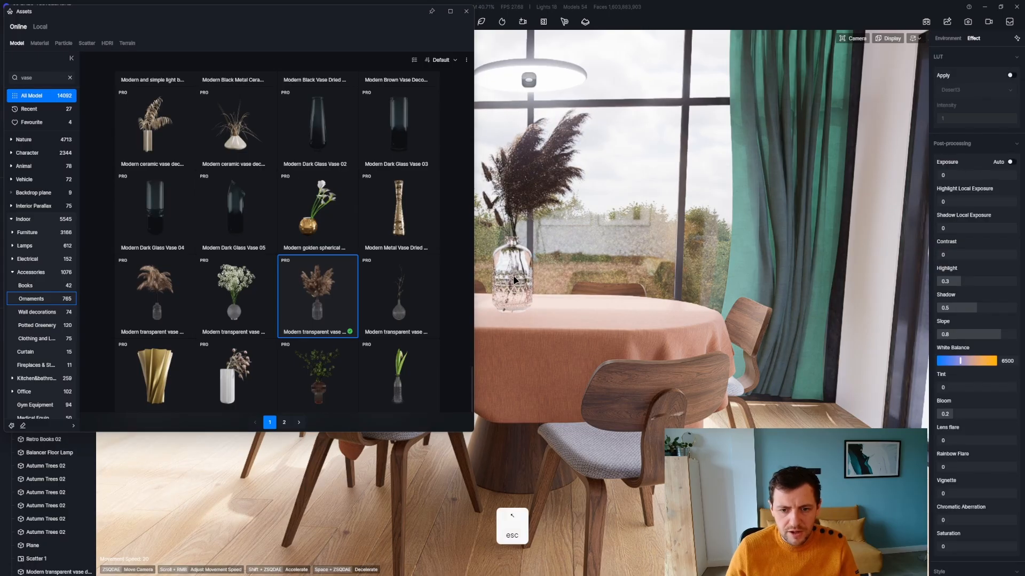
# Step: Scale the vase down to about 347 x 402 x 586 and close the model library
pyautogui.press('v')
pyautogui.moveTo(532, 272); pyautogui.dragTo(527, 339)
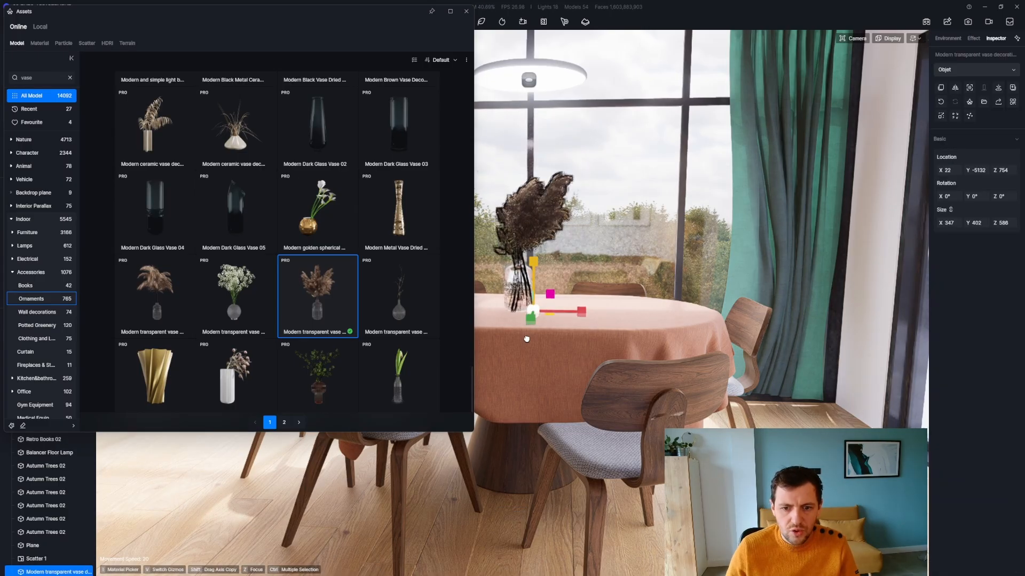
pyautogui.click(466, 12)
# Step: Rotate the vase horizontally on the dining table to turn its plumes in another direction
pyautogui.press('q')
pyautogui.press('z')
pyautogui.press('a')
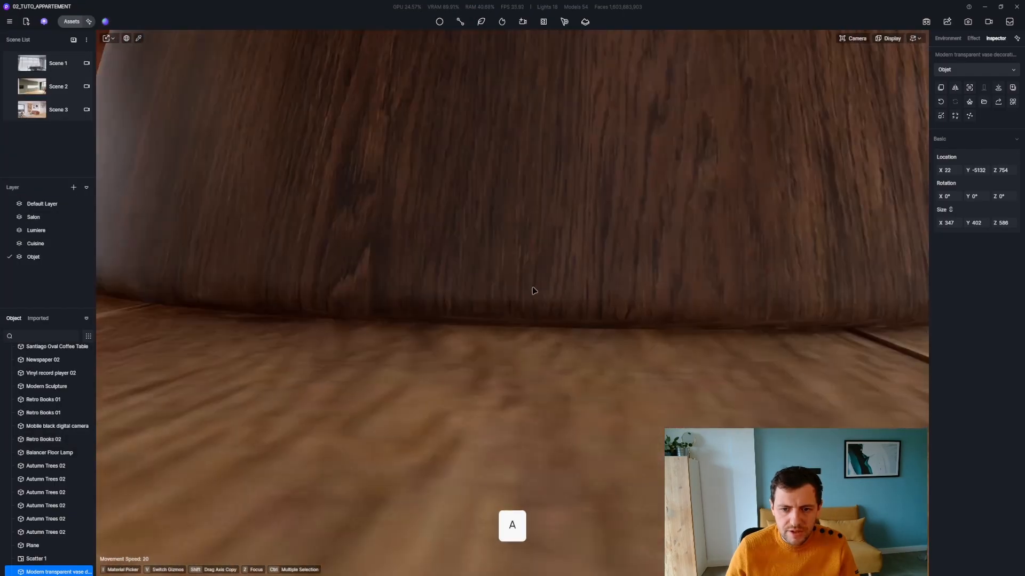
pyautogui.press('s')
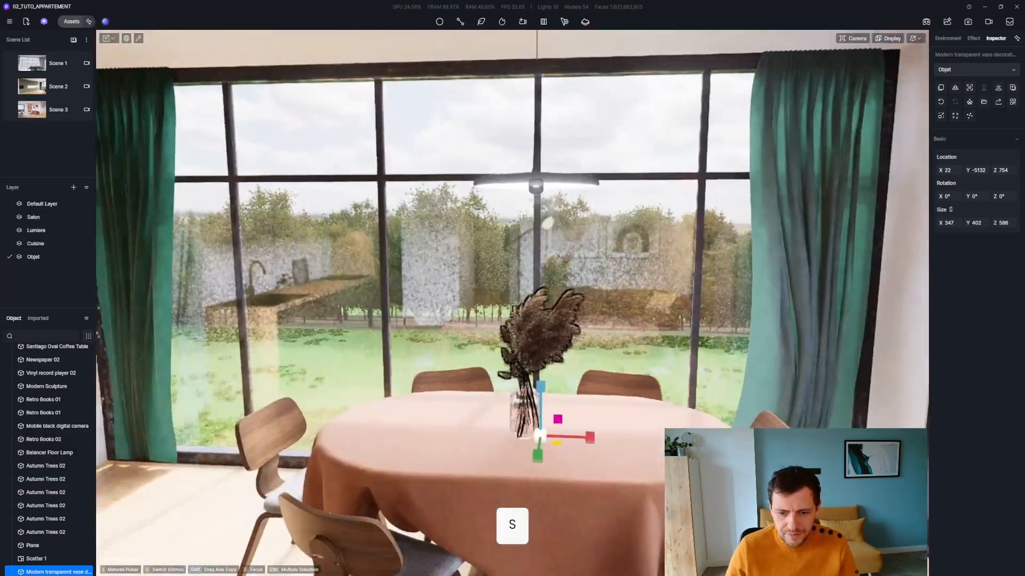
pyautogui.press('z')
pyautogui.press('s')
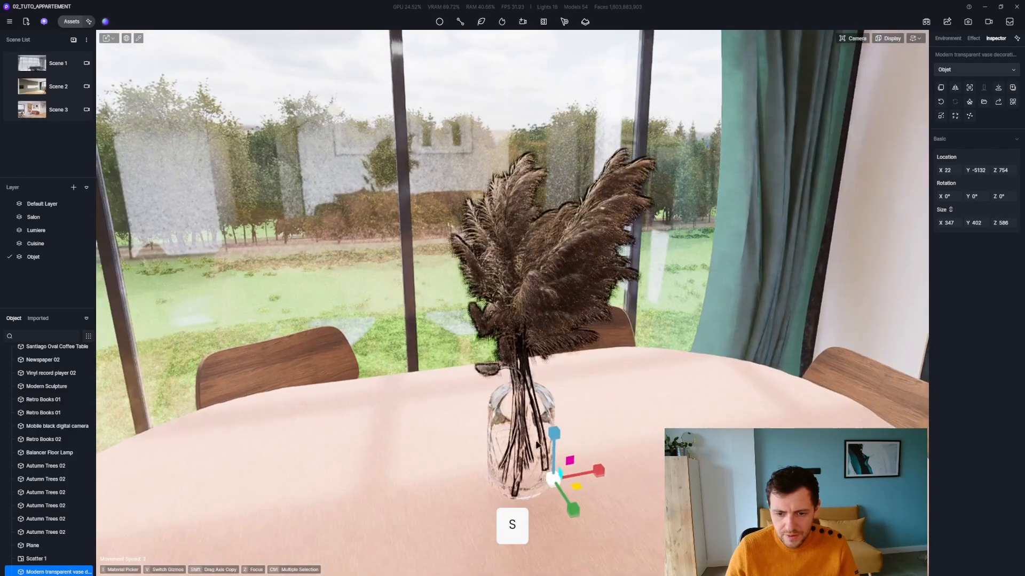
pyautogui.press('Escape')
pyautogui.click(534, 440)
pyautogui.press('e')
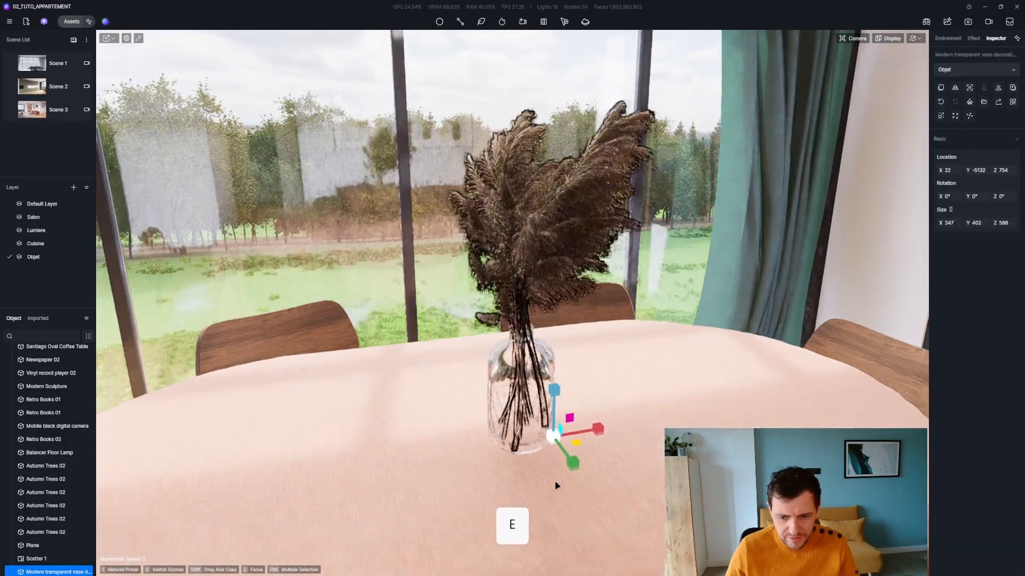
pyautogui.press('v')
pyautogui.moveTo(533, 459); pyautogui.dragTo(435, 425)
# Step: Pick the vase's glass material and change its material template to Custom
pyautogui.press('i')
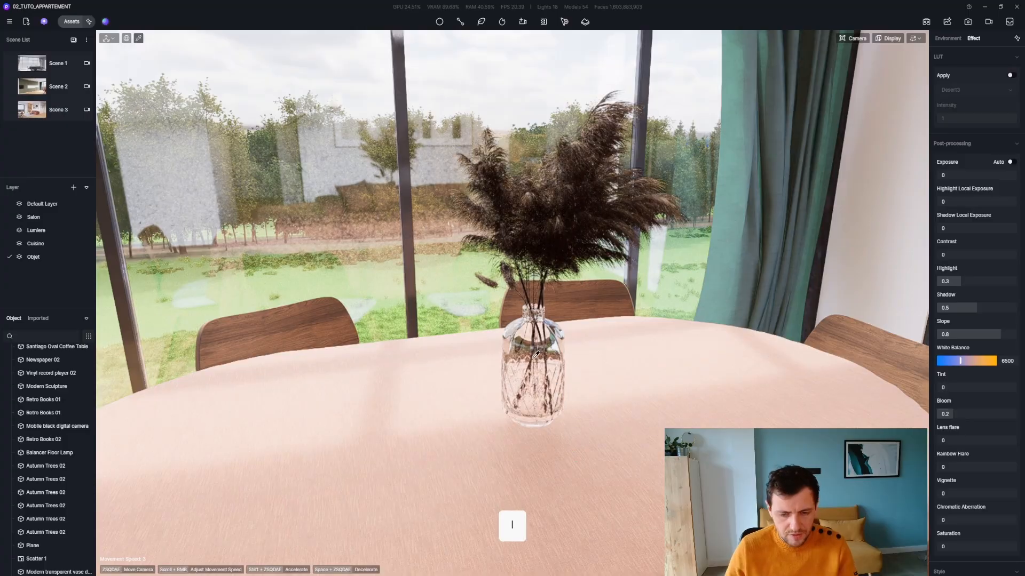
pyautogui.click(530, 335)
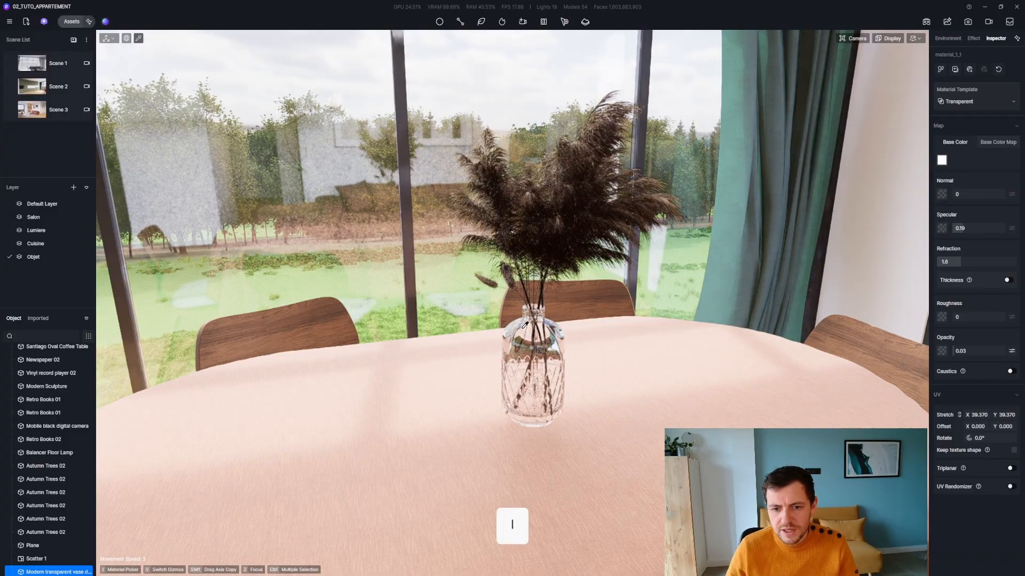
pyautogui.click(966, 102)
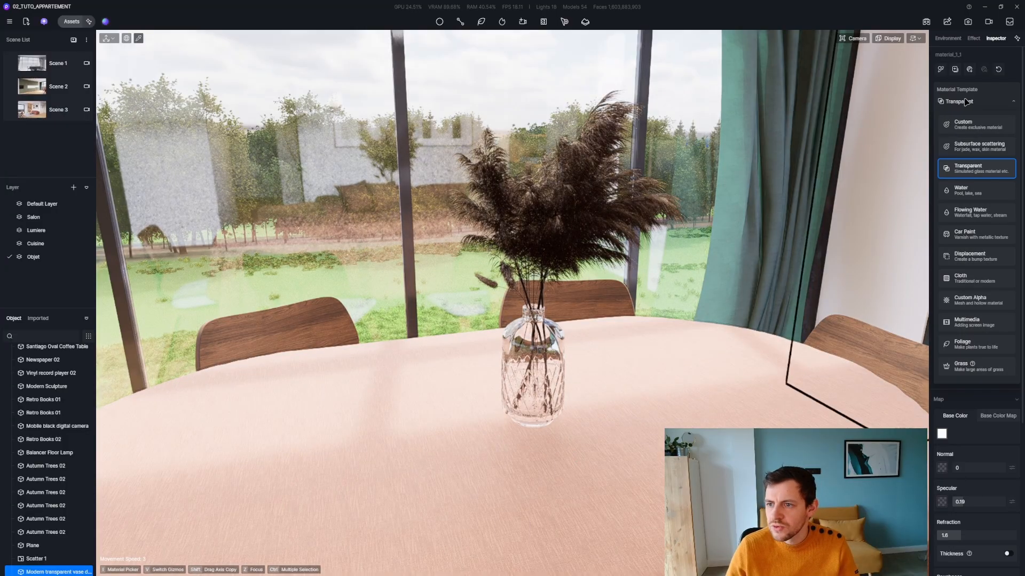
pyautogui.click(961, 128)
# Step: Sample the tablecloth as the vase's base color and deepen it to a terracotta brown, about HSV 21, 81, 33
pyautogui.click(942, 177)
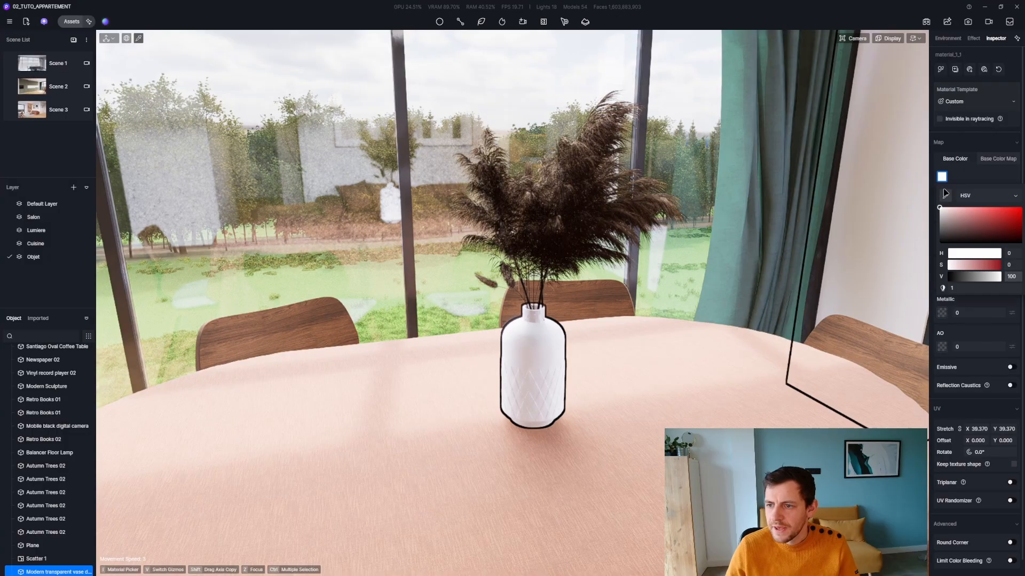
pyautogui.click(947, 196)
pyautogui.click(739, 336)
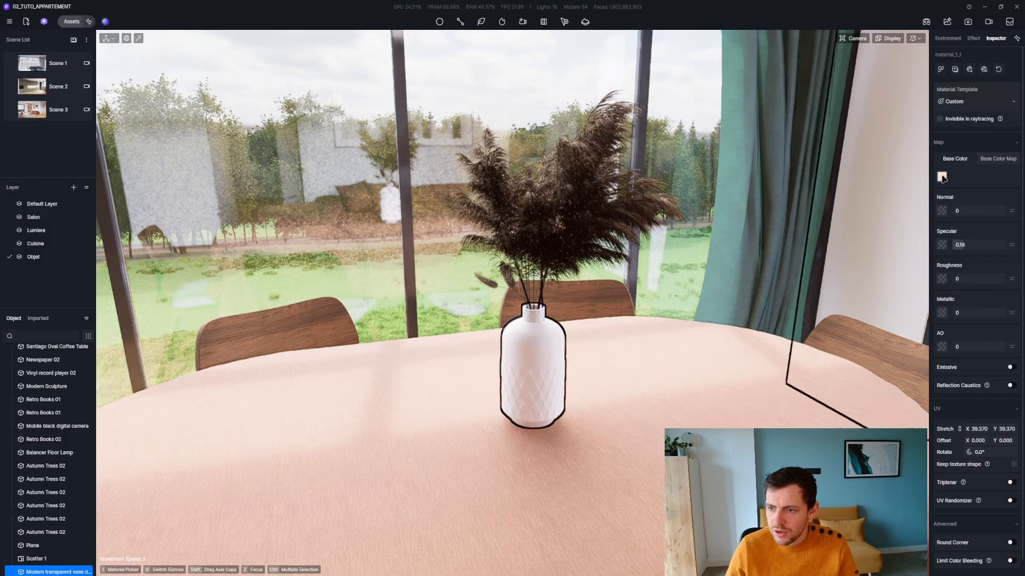
pyautogui.click(942, 176)
pyautogui.moveTo(985, 222); pyautogui.dragTo(1003, 233)
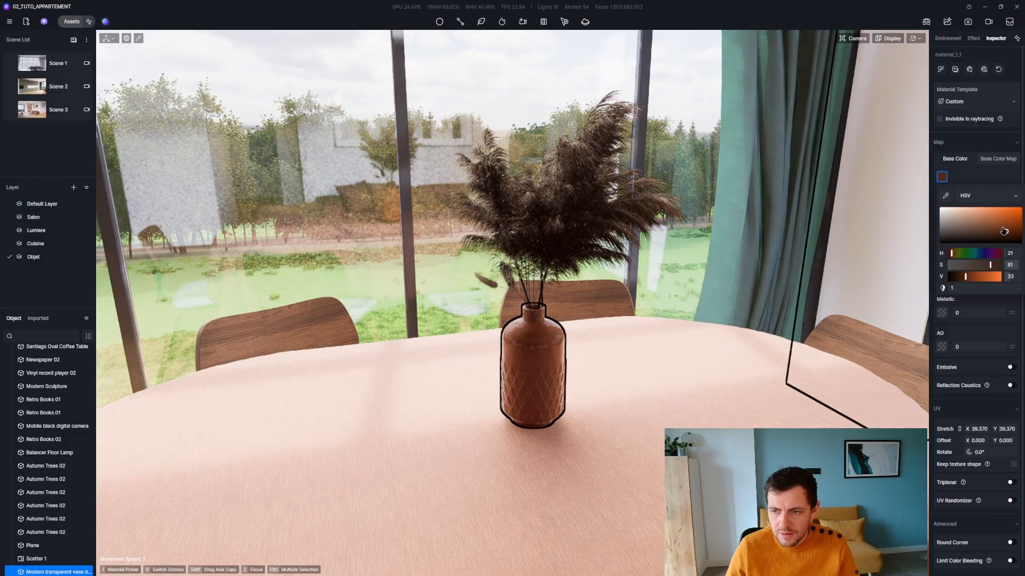
pyautogui.click(980, 178)
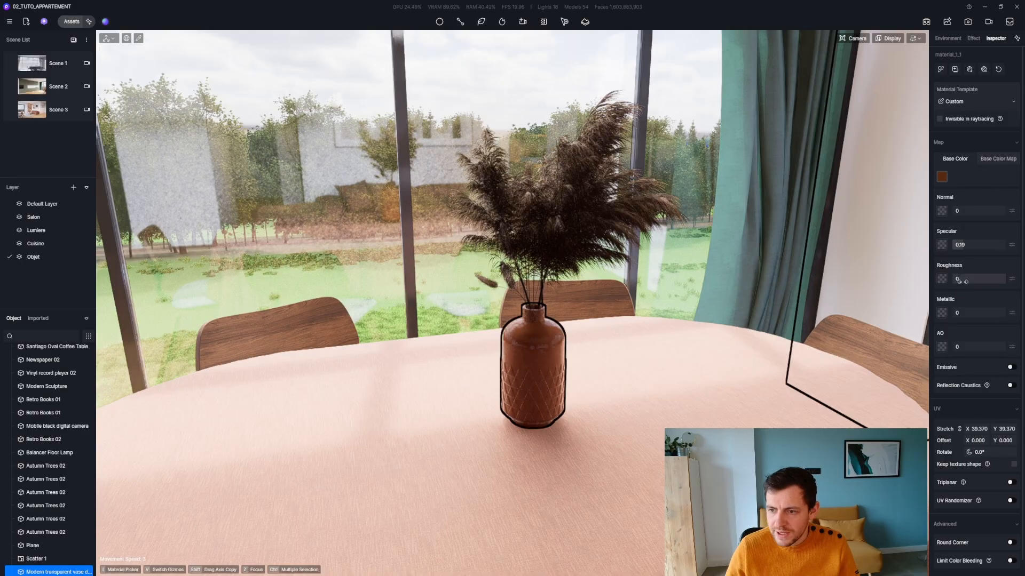
# Step: Set the vase material's roughness to 0.26 and specular to 0.05, and deselect the vase
pyautogui.moveTo(974, 278)
pyautogui.mouseDown()
pyautogui.moveTo(999, 274)
pyautogui.moveTo(979, 276)
pyautogui.mouseUp()
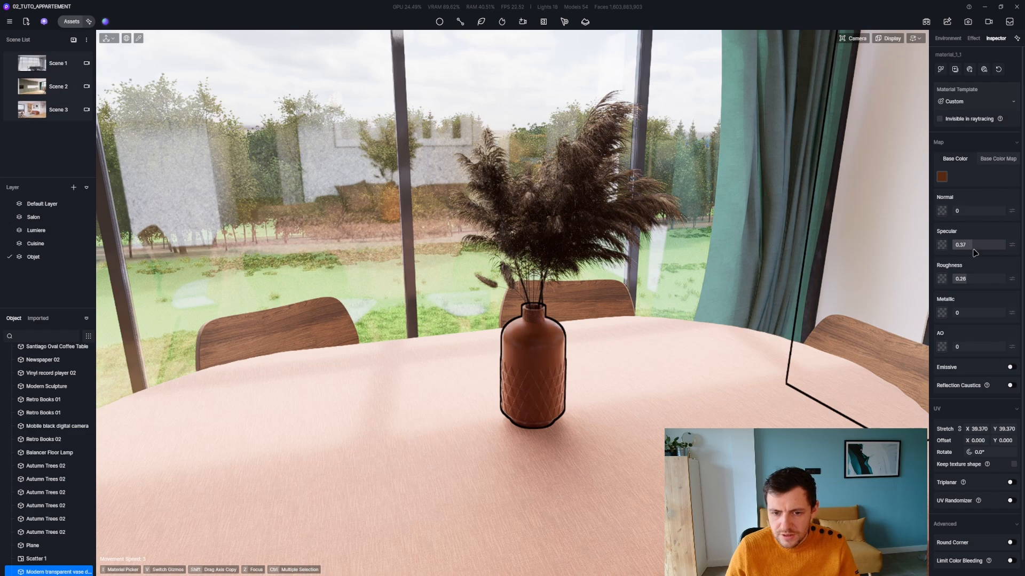
pyautogui.moveTo(945, 254); pyautogui.dragTo(944, 254)
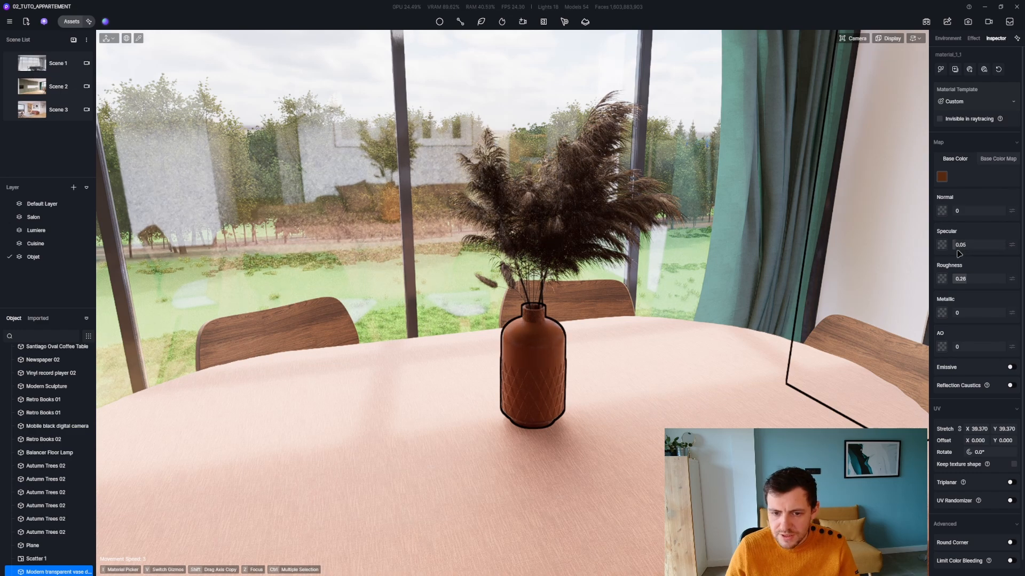
pyautogui.press('Escape')
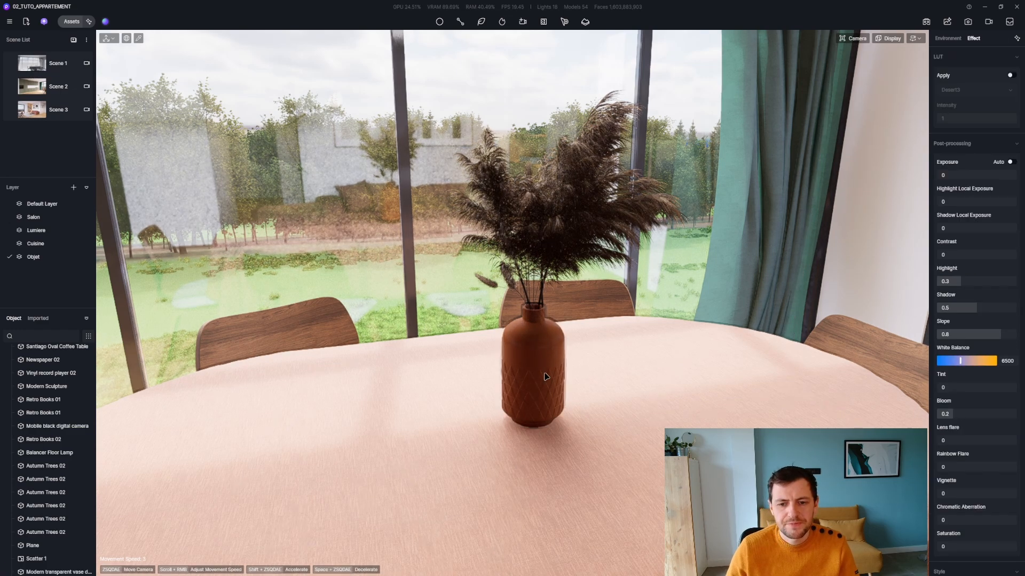
pyautogui.press('q')
pyautogui.press('s')
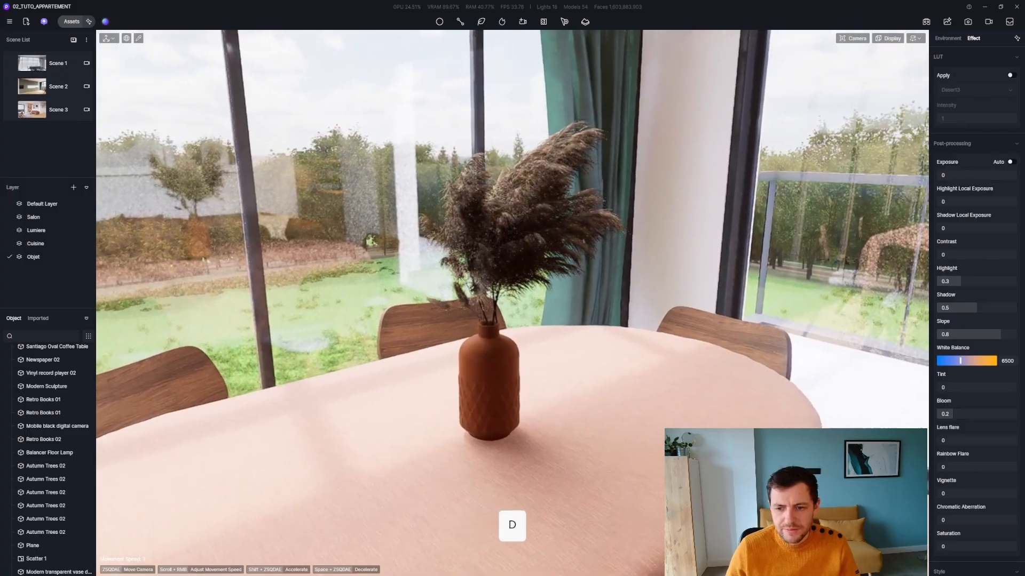
pyautogui.press('d')
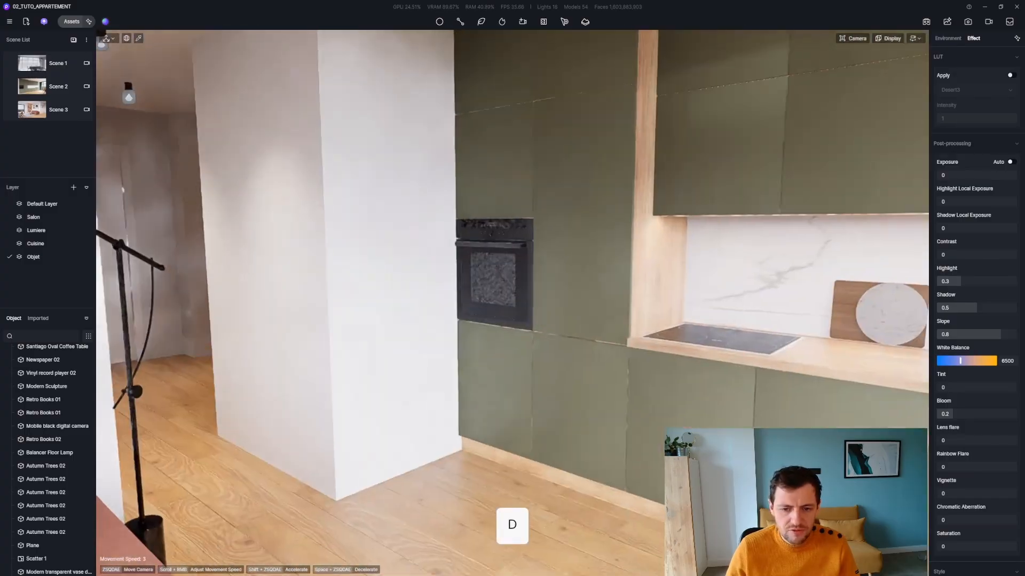
pyautogui.press('q')
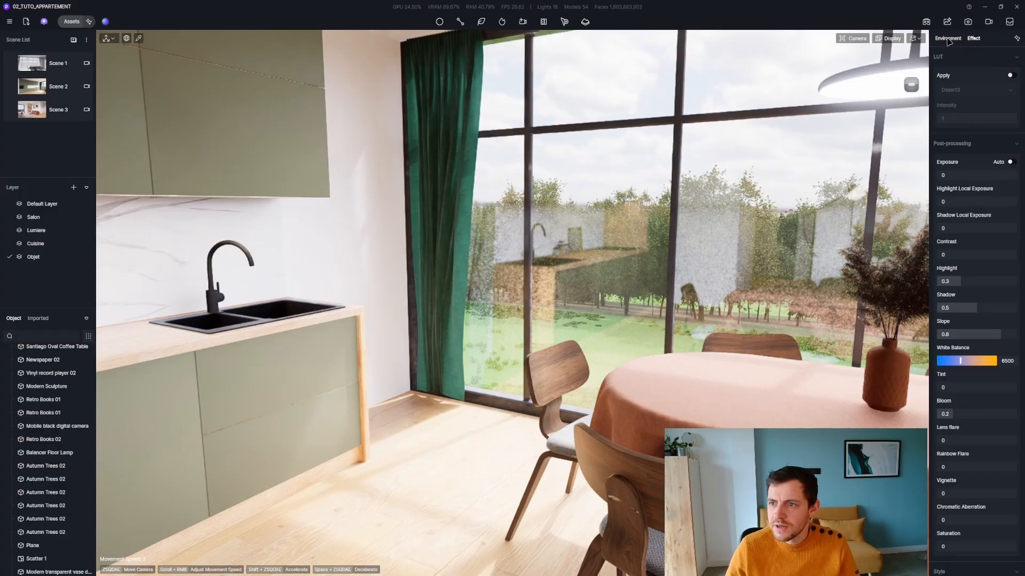
# Step: In Scene 2, separate the HDRI's skylight and background brightness, setting Skylight to 0.300 and Background to 0.040
pyautogui.click(948, 38)
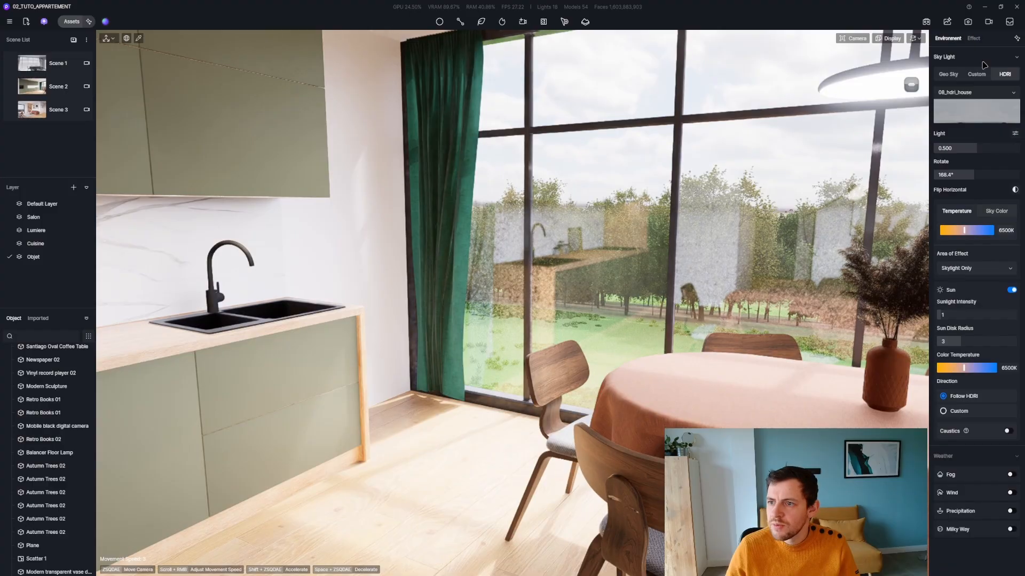
pyautogui.click(56, 86)
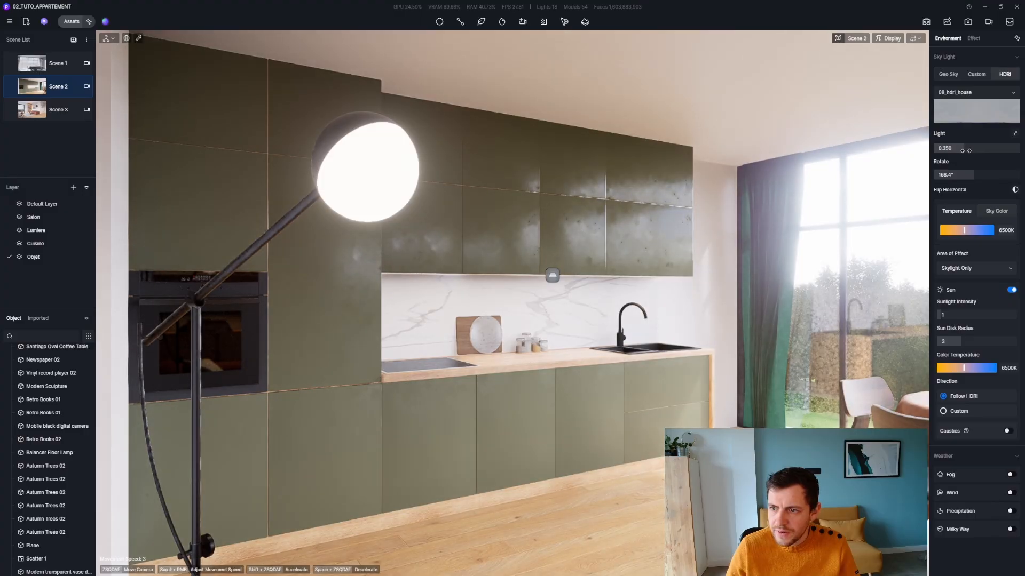
pyautogui.moveTo(966, 151); pyautogui.dragTo(955, 151)
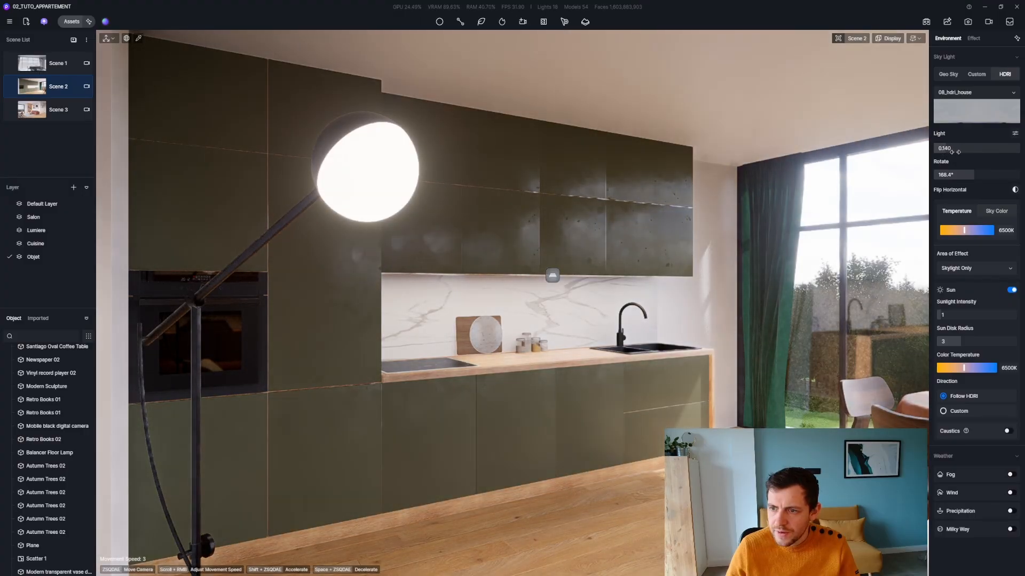
pyautogui.click(1015, 134)
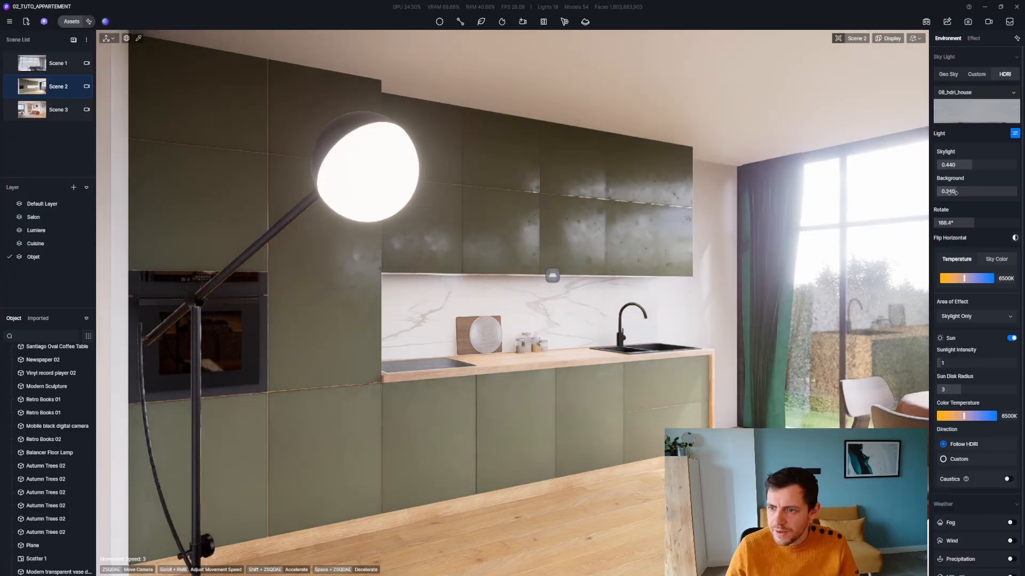
pyautogui.moveTo(955, 192)
pyautogui.mouseDown()
pyautogui.moveTo(939, 193)
pyautogui.moveTo(943, 176)
pyautogui.moveTo(958, 176)
pyautogui.mouseUp()
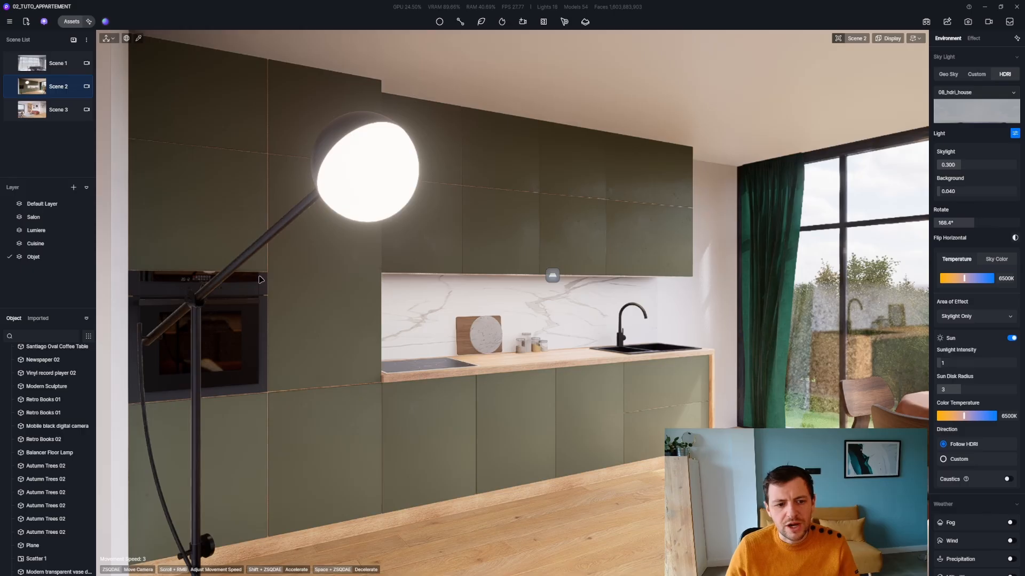
# Step: Hide the Balancer Floor Lamp that stands in front of the kitchen in Scene 2
pyautogui.click(373, 165)
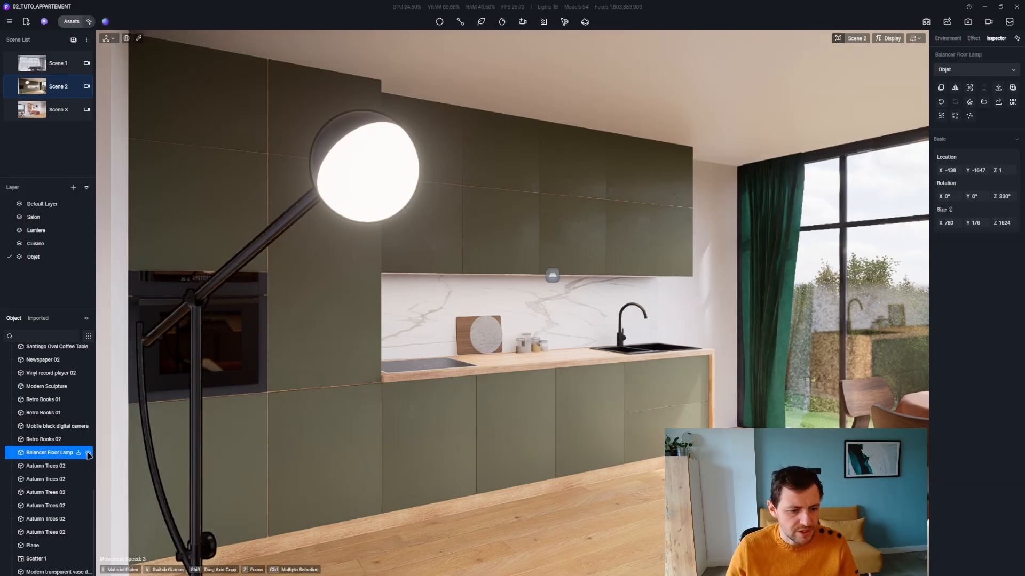
pyautogui.click(88, 453)
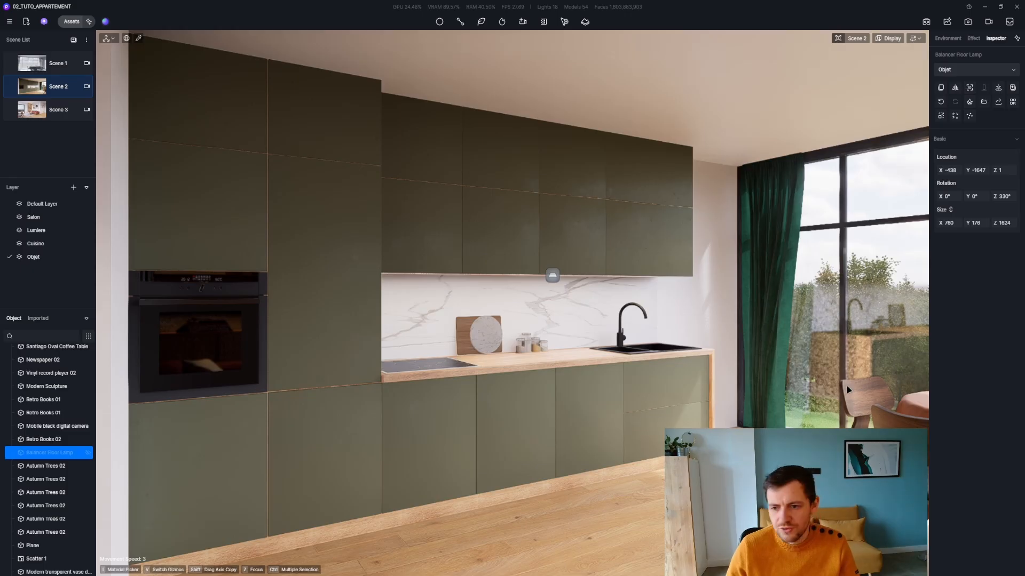
# Step: Frame the empty corner between the kitchen and the green curtain, and show the library's full Potted Greenery category without the vase search
pyautogui.moveTo(558, 404); pyautogui.dragTo(605, 404, button='right')
pyautogui.press('q')
pyautogui.press('z')
pyautogui.press('d')
pyautogui.press('p')
pyautogui.press('z')
pyautogui.press('d')
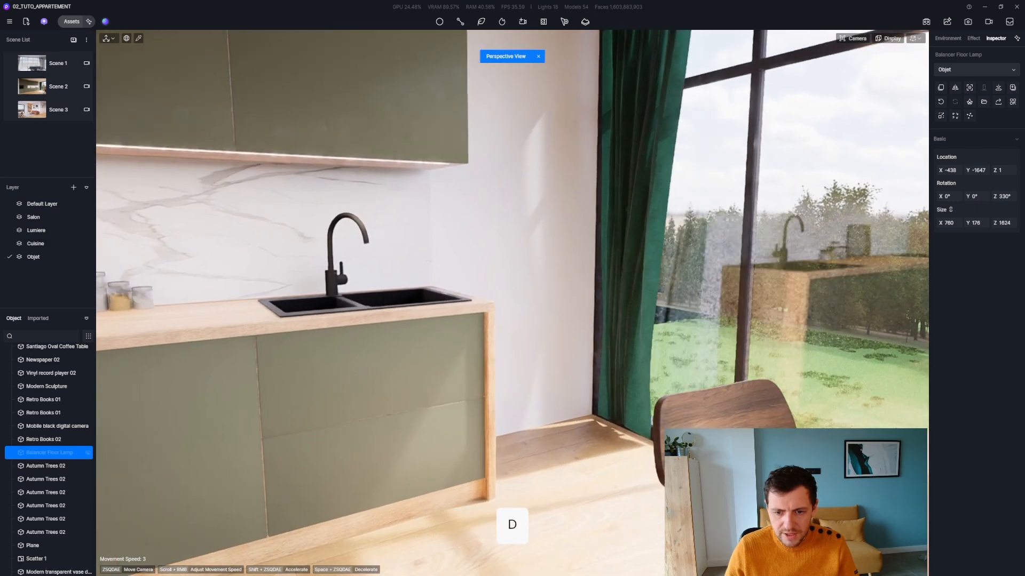
pyautogui.click(59, 22)
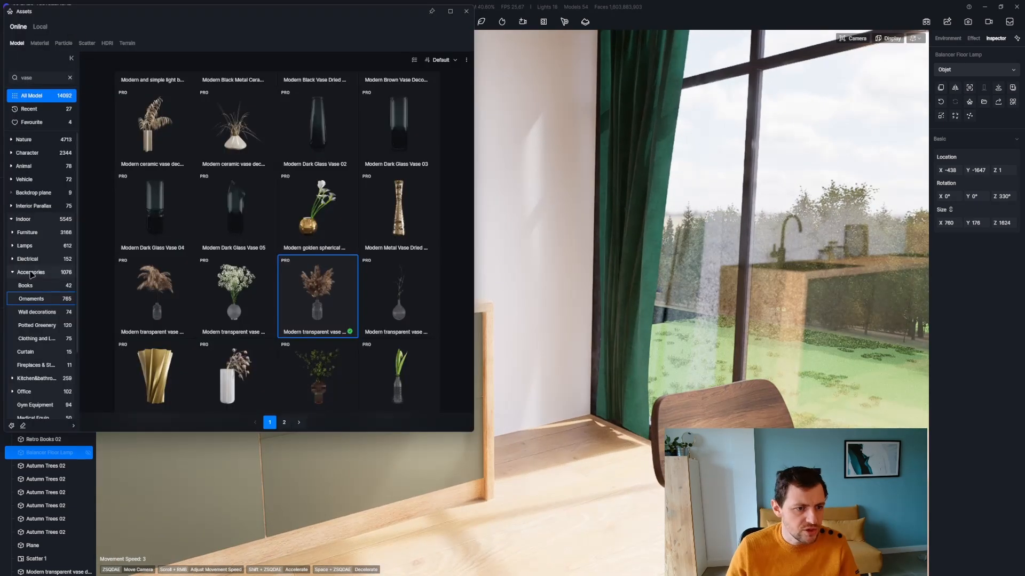
pyautogui.click(32, 325)
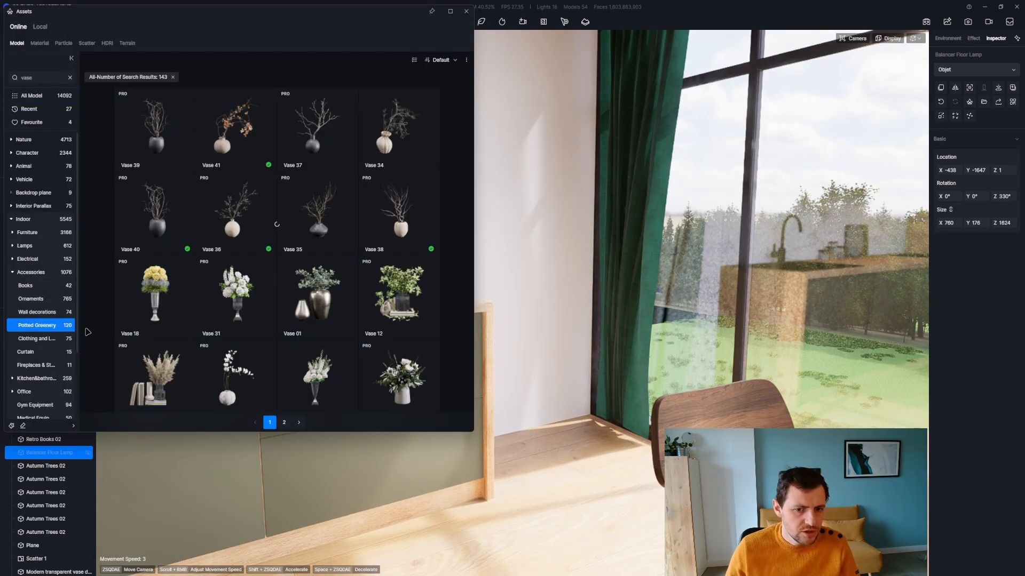
pyautogui.click(70, 77)
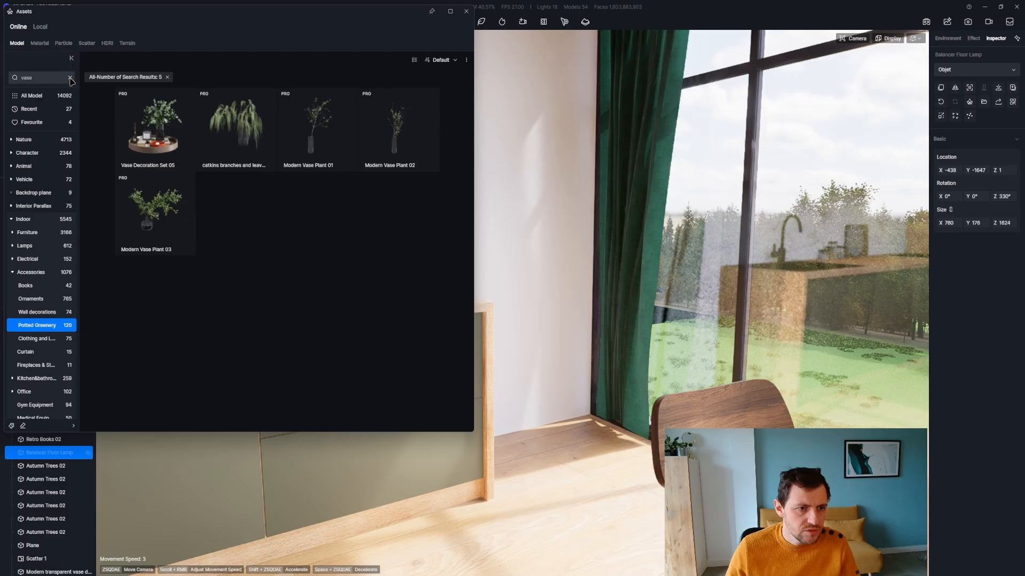
# Step: Examine the Potted Greenery models for a floor plant that suits the corner beside the kitchen
pyautogui.scroll(-3, 310, 253)
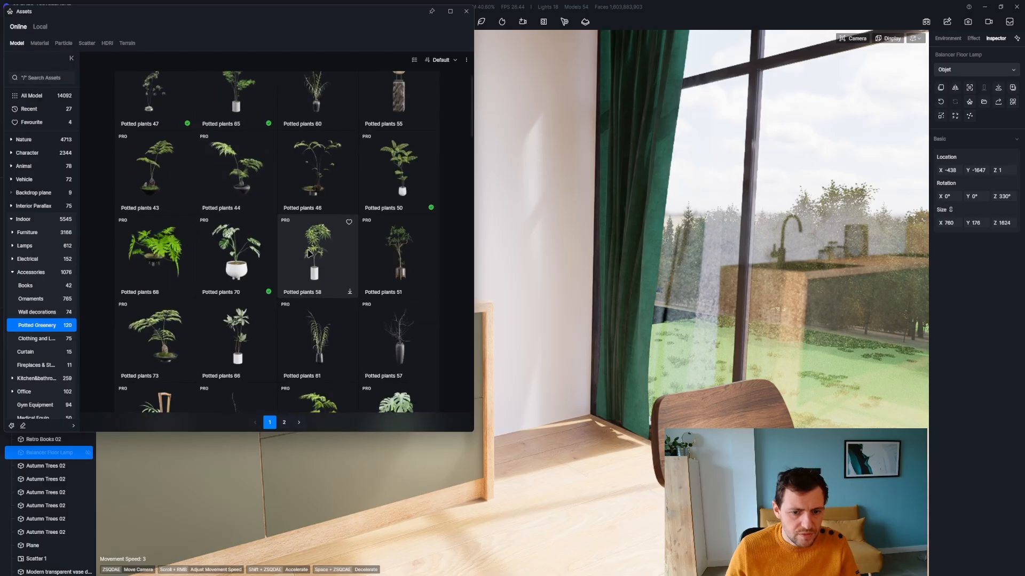
pyautogui.scroll(-4, 276, 260)
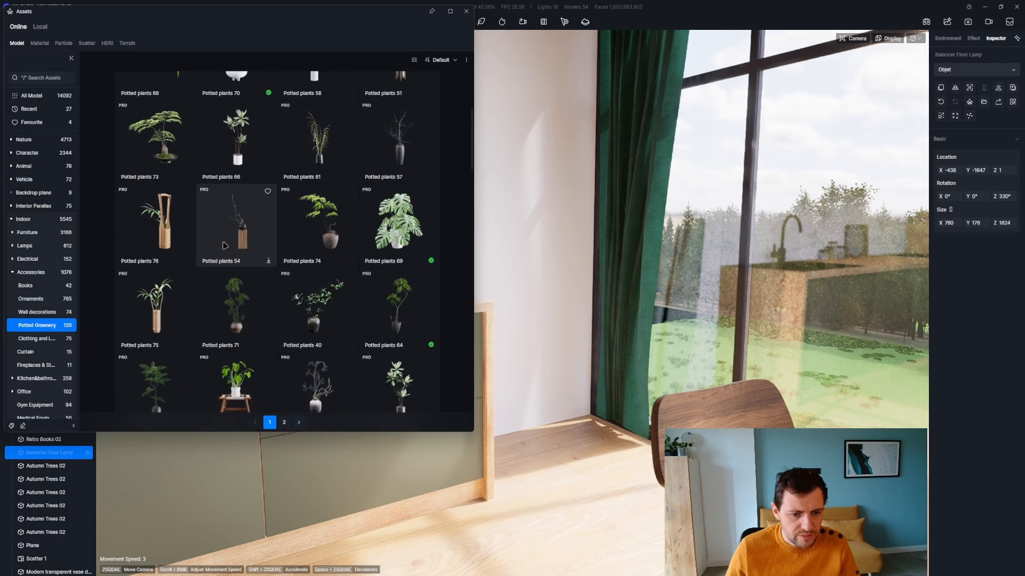
pyautogui.scroll(-5, 229, 213)
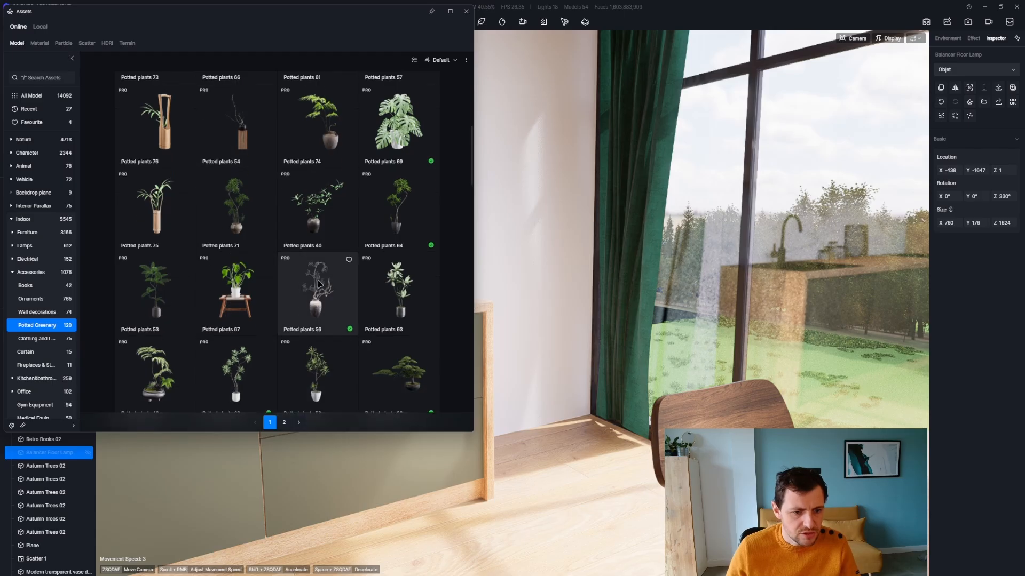
pyautogui.scroll(-1, 168, 240)
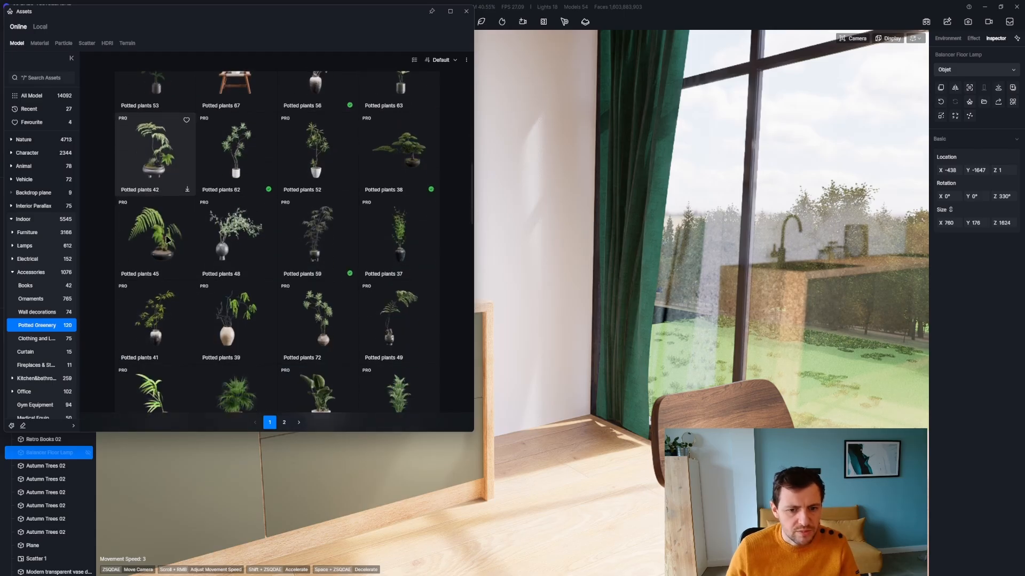
pyautogui.scroll(-3, 238, 238)
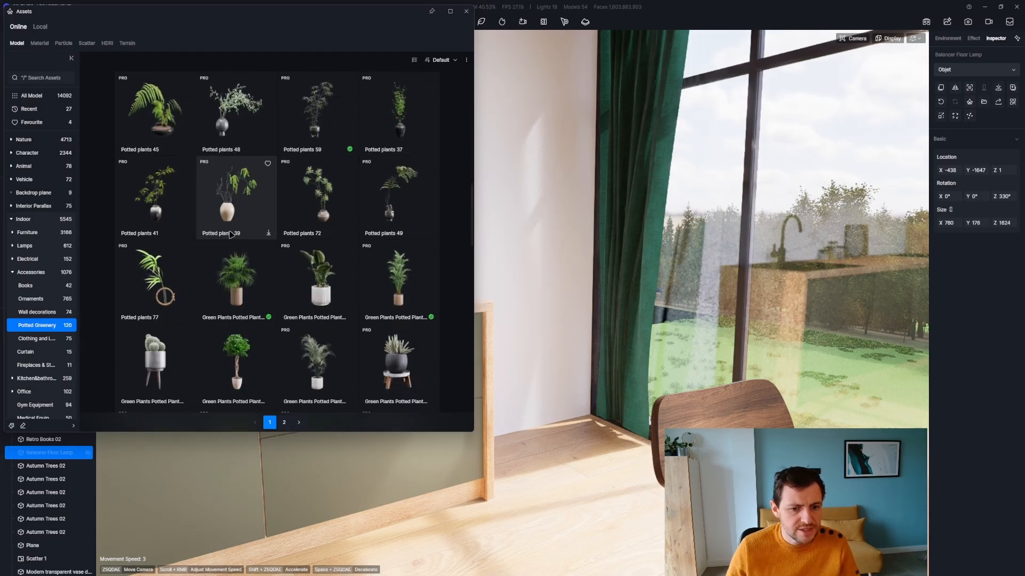
pyautogui.scroll(-3, 239, 238)
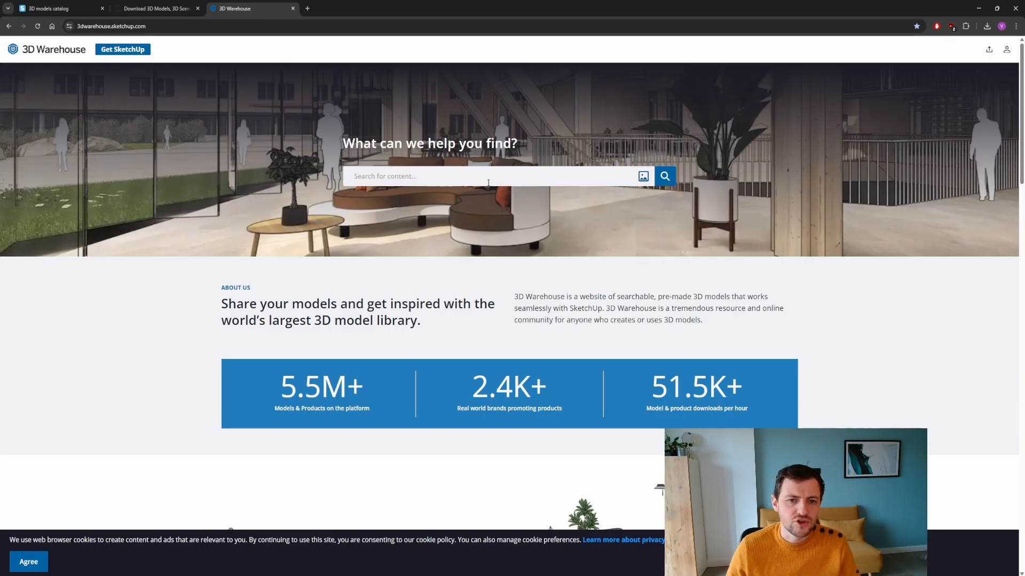
# Step: In the browser, show the Zeel Project site with prices in EUR and look through its new models
pyautogui.click(155, 9)
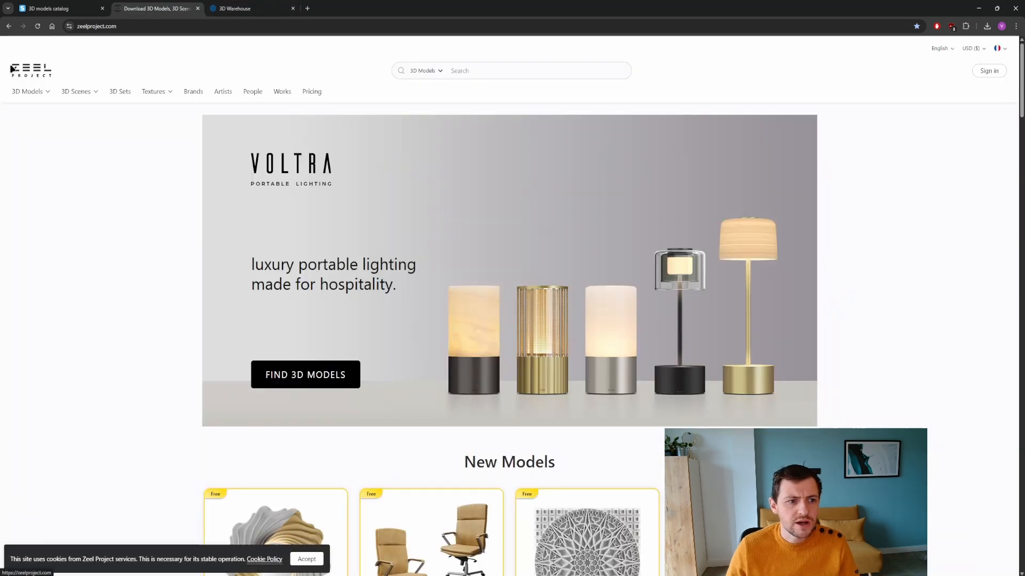
pyautogui.click(967, 49)
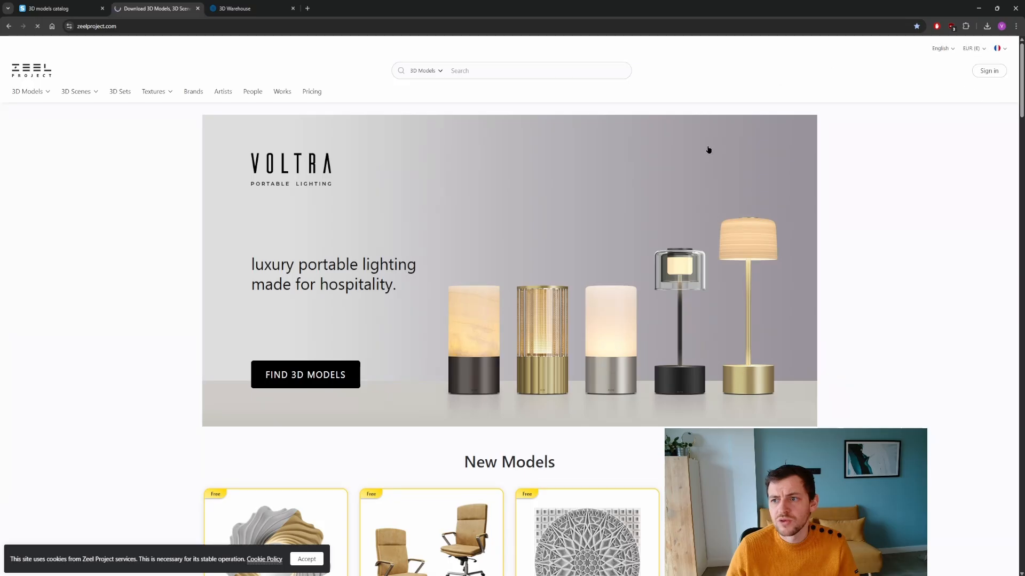
pyautogui.scroll(-2, 438, 321)
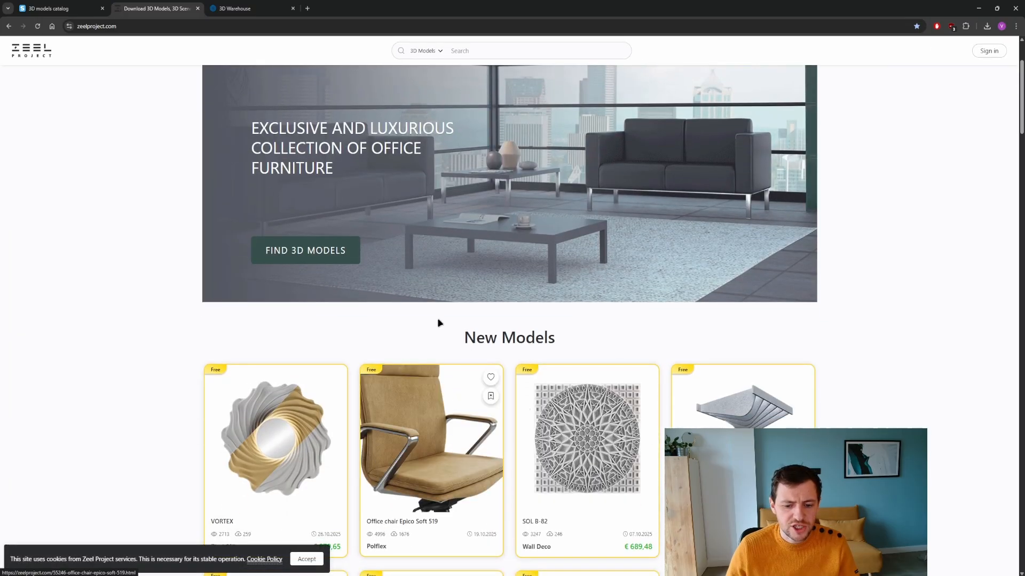
pyautogui.scroll(-4, 437, 323)
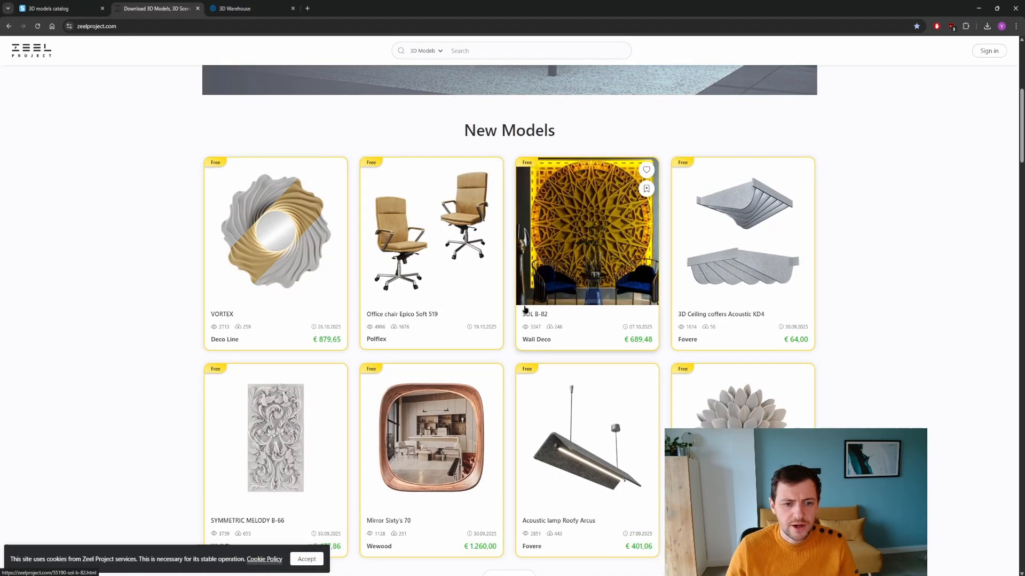
pyautogui.scroll(6, 524, 308)
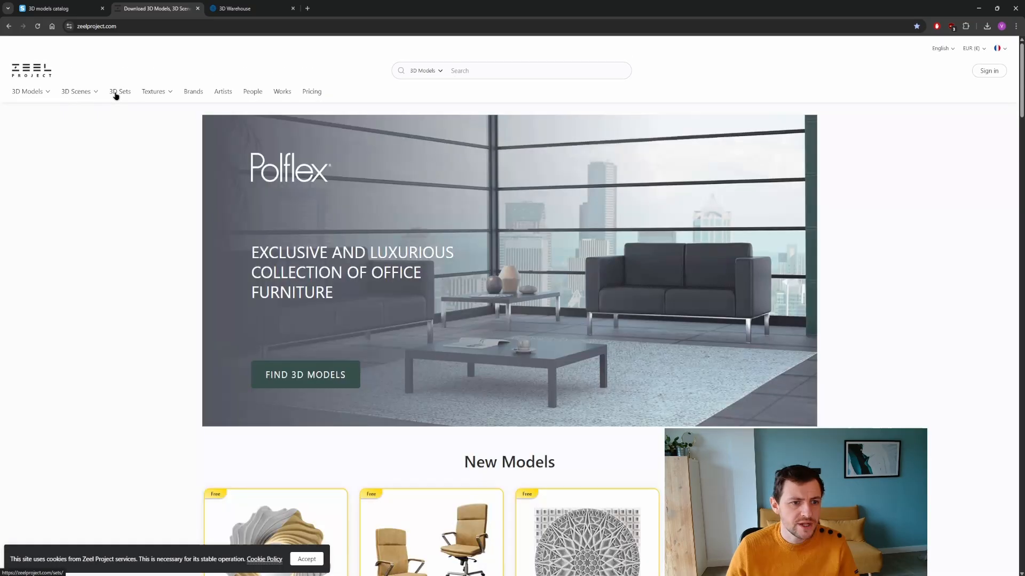
# Step: Search Zeel Project's 3D models for "plant" and inspect the results, including the Chandelier Plant page
pyautogui.click(471, 71)
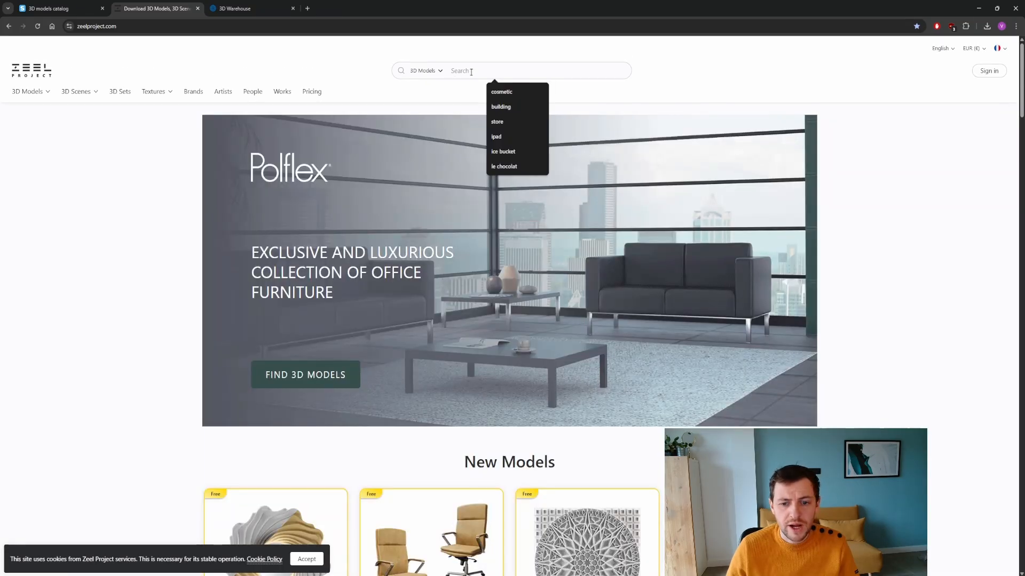
pyautogui.write('plant')
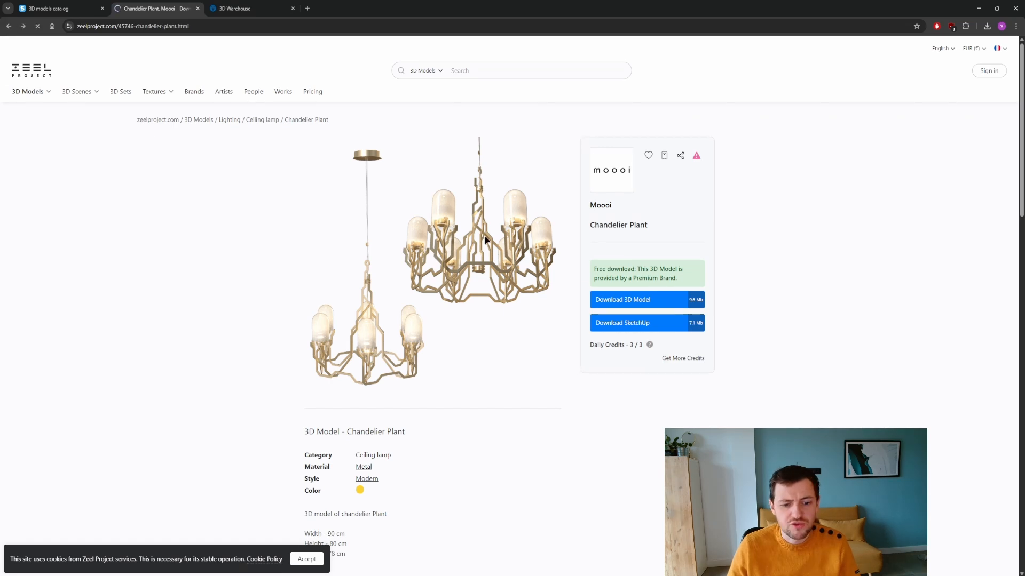
pyautogui.click(368, 252)
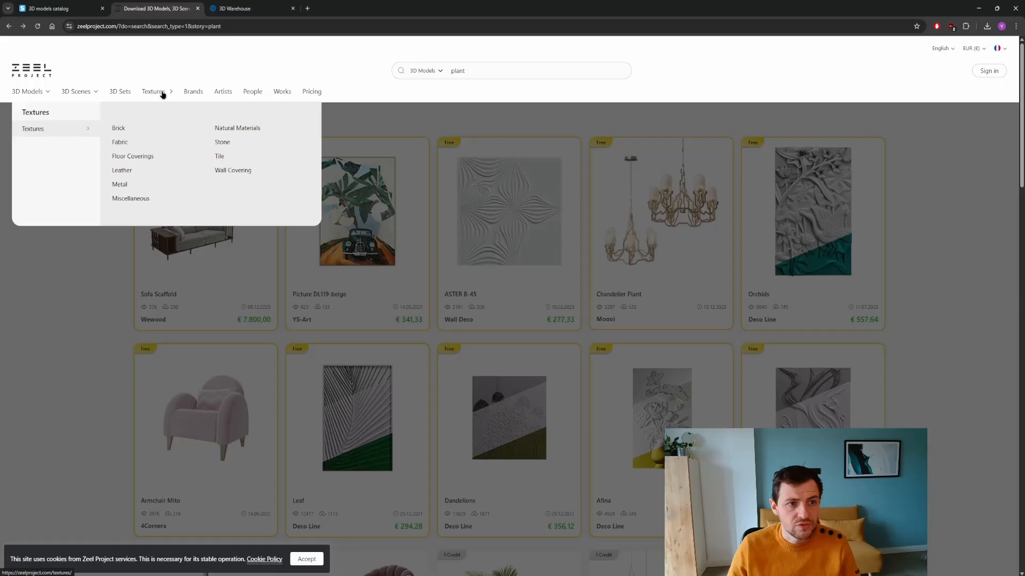
# Step: Search the 3dsky catalogue for "plant" and limit the results to free models
pyautogui.click(66, 9)
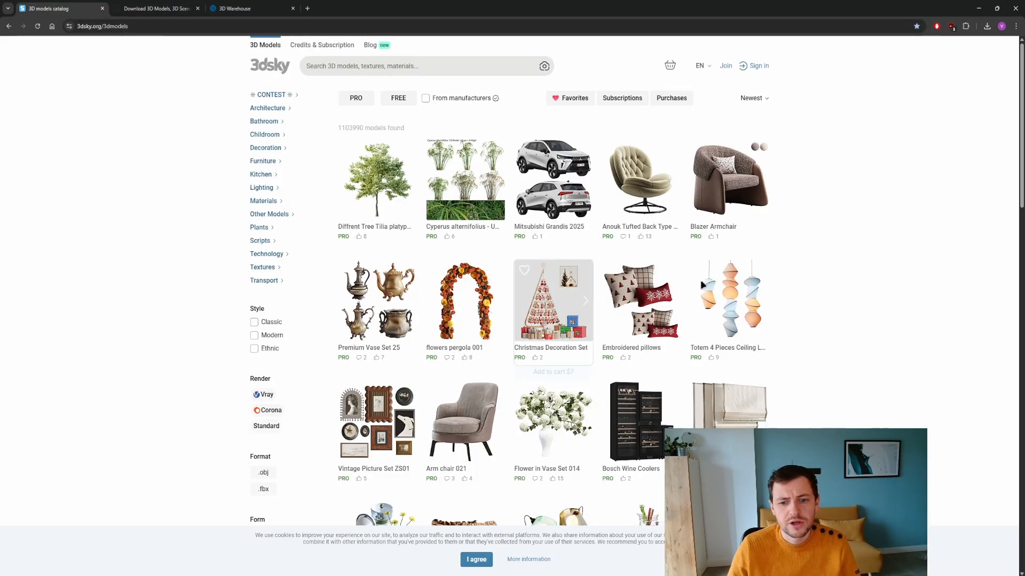
pyautogui.click(397, 98)
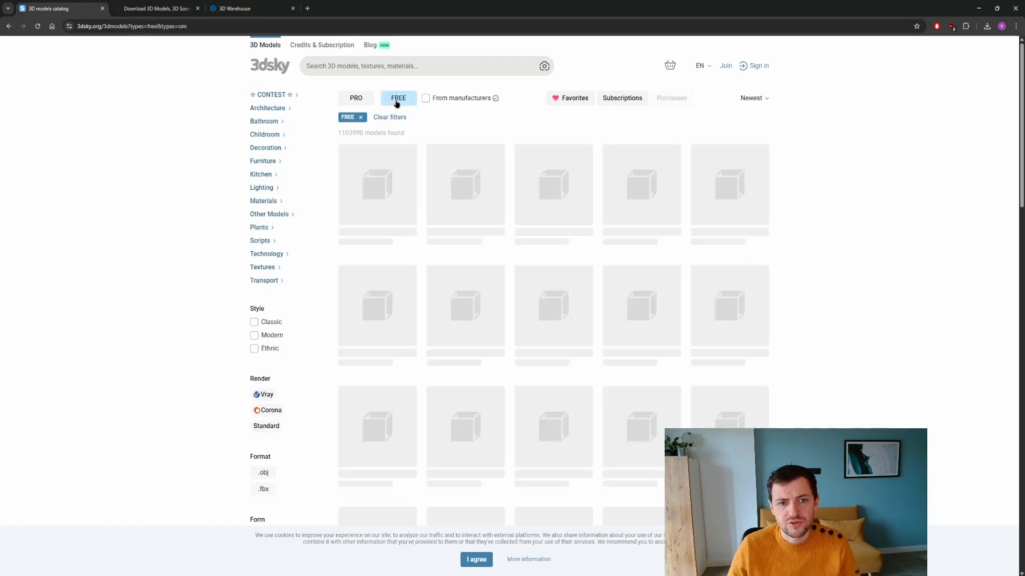
pyautogui.click(355, 98)
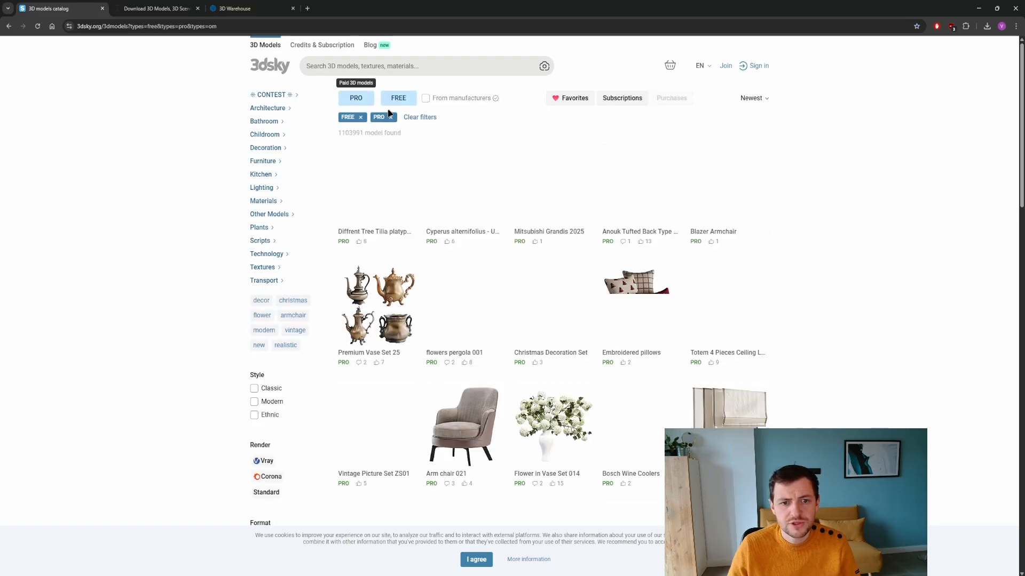
pyautogui.click(356, 98)
pyautogui.click(340, 68)
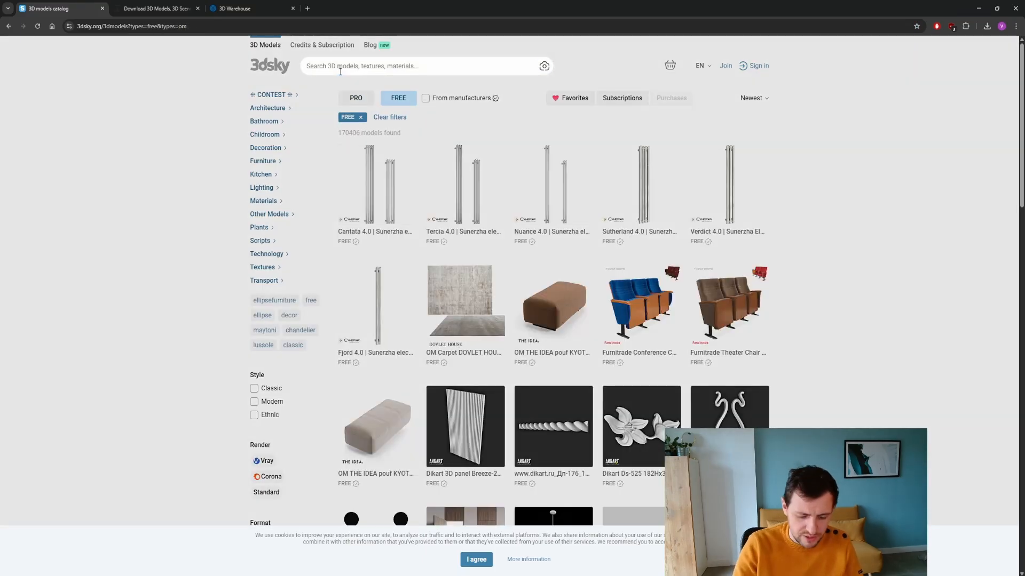
pyautogui.write('plant')
pyautogui.press('Return')
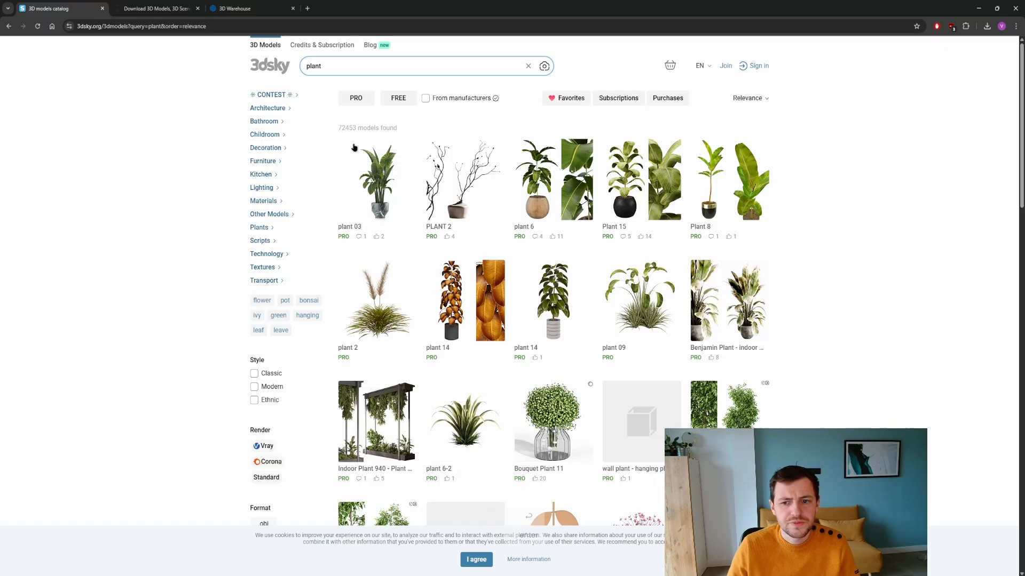
pyautogui.click(399, 99)
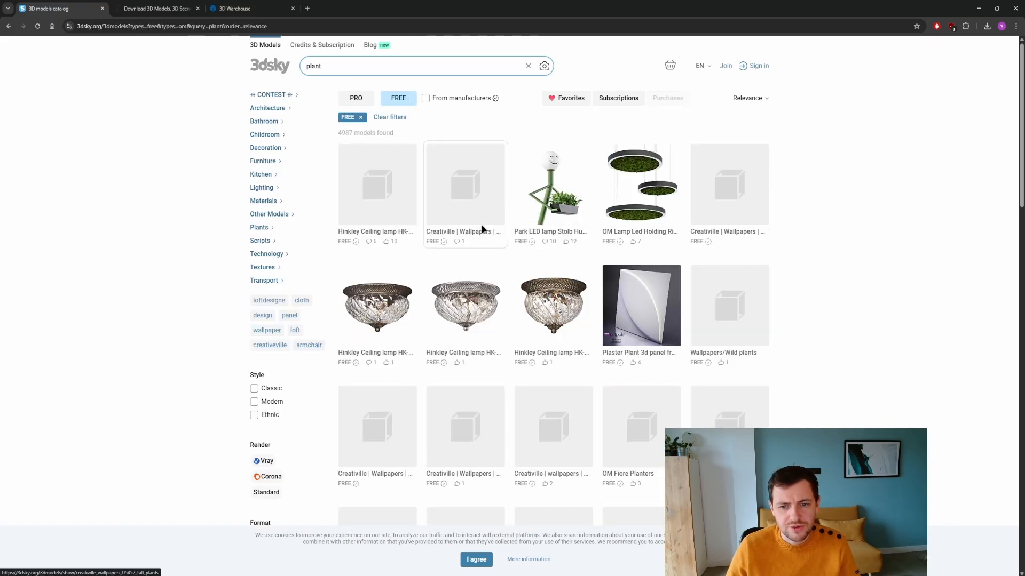
# Step: Examine the first two pages of free plant results on 3dsky
pyautogui.scroll(-3, 513, 250)
pyautogui.scroll(-15, 513, 250)
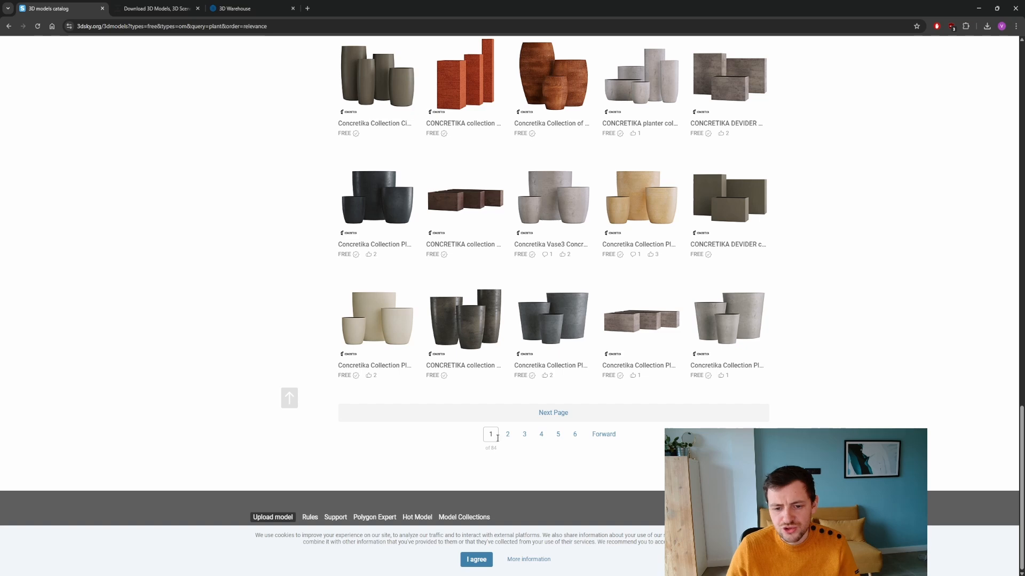
pyautogui.click(507, 434)
pyautogui.scroll(-7, 466, 263)
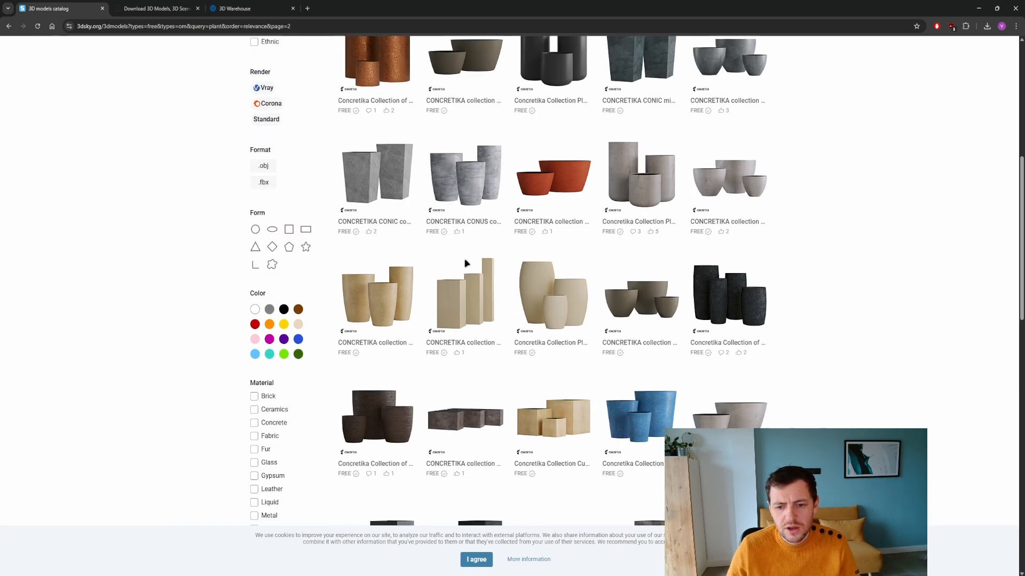
pyautogui.scroll(-10, 466, 263)
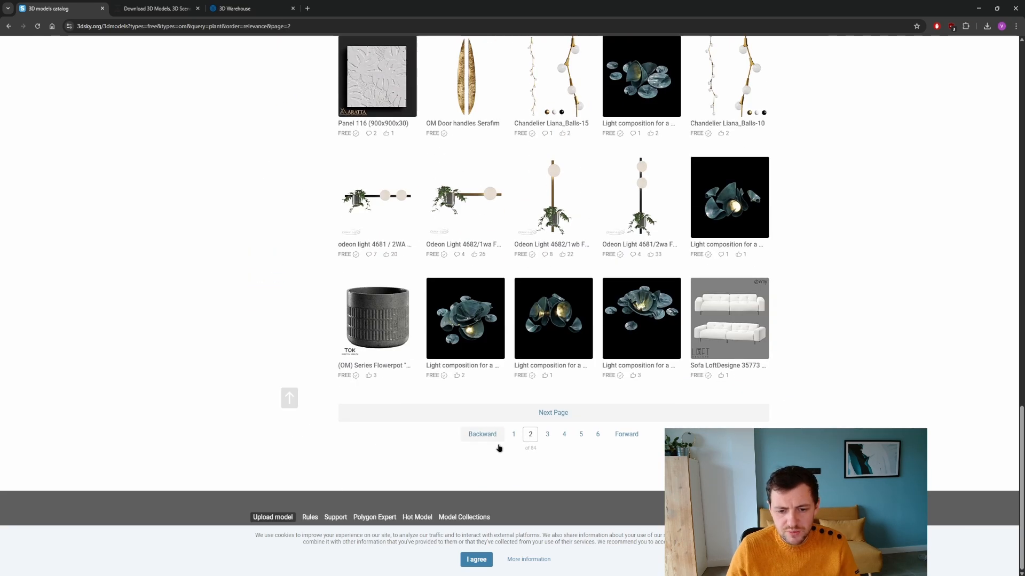
pyautogui.scroll(17, 481, 267)
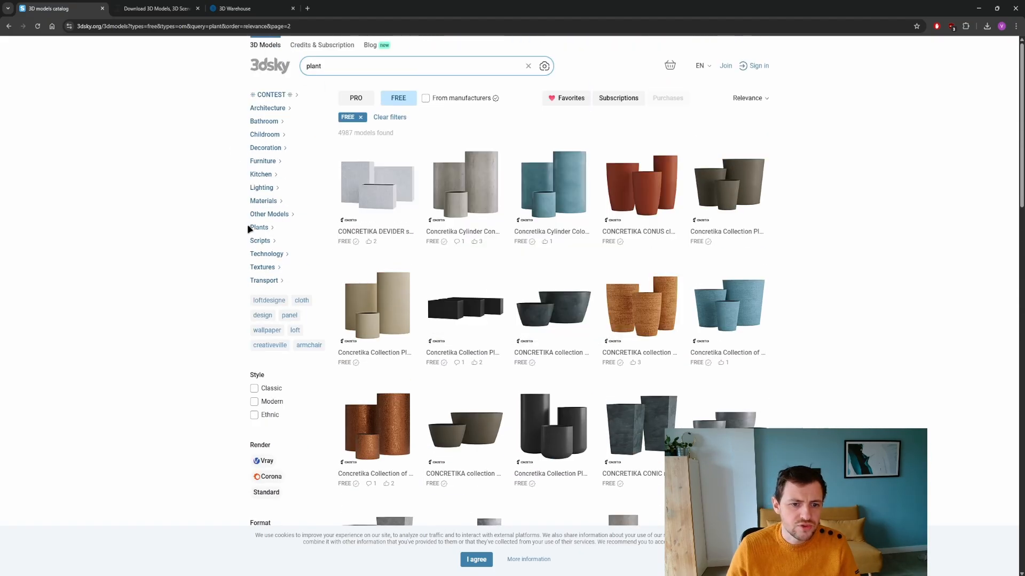
# Step: Narrow the free 3dsky results to the Indoor subcategory of Plants and look through the models
pyautogui.click(254, 229)
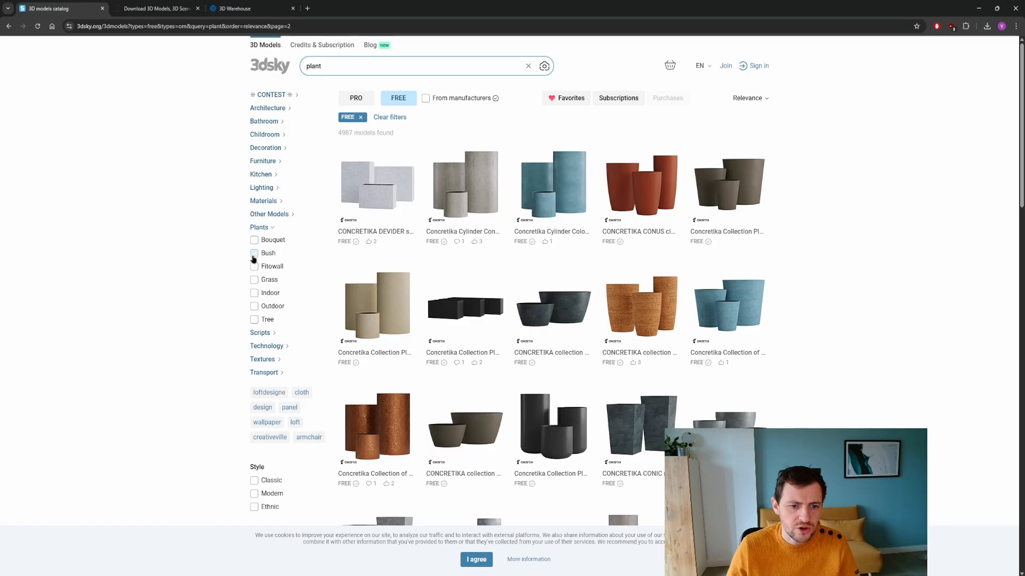
pyautogui.click(254, 294)
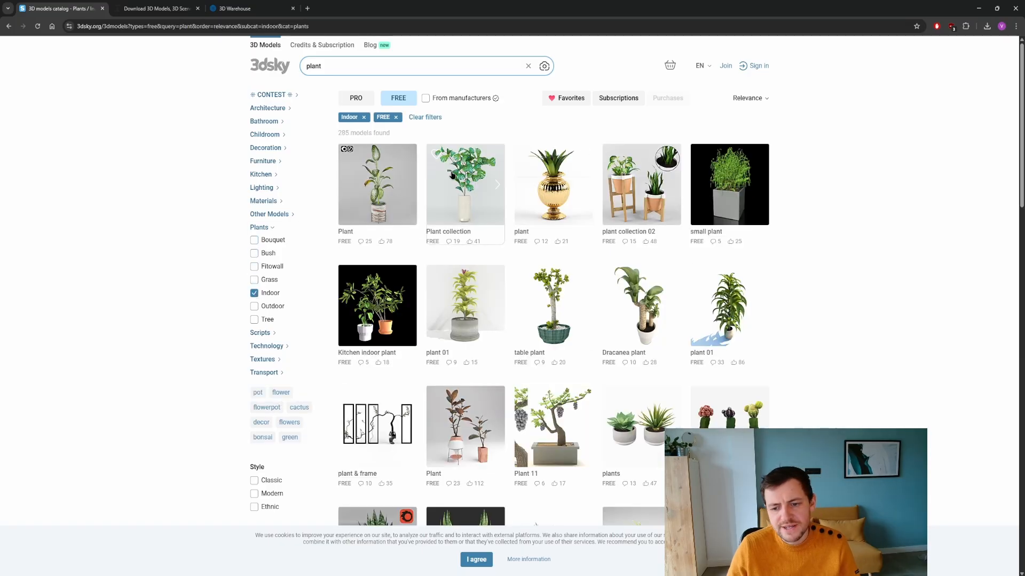
pyautogui.scroll(-4, 647, 397)
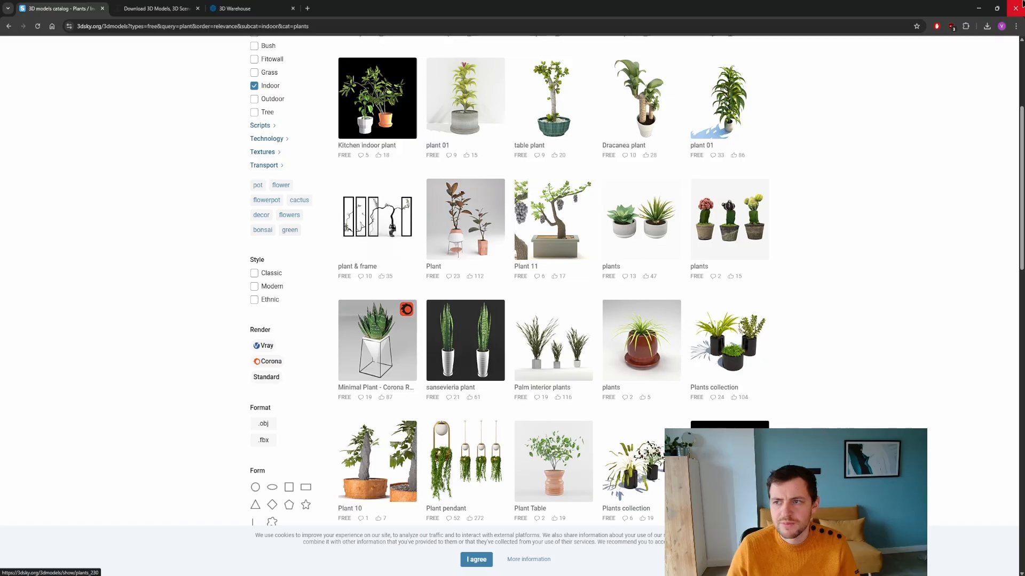
# Step: Back in D5 Render, place Green Plants Potted Plants 34 on the floor between the kitchen end and the curtain, with Z rotation 261°
pyautogui.click(981, 10)
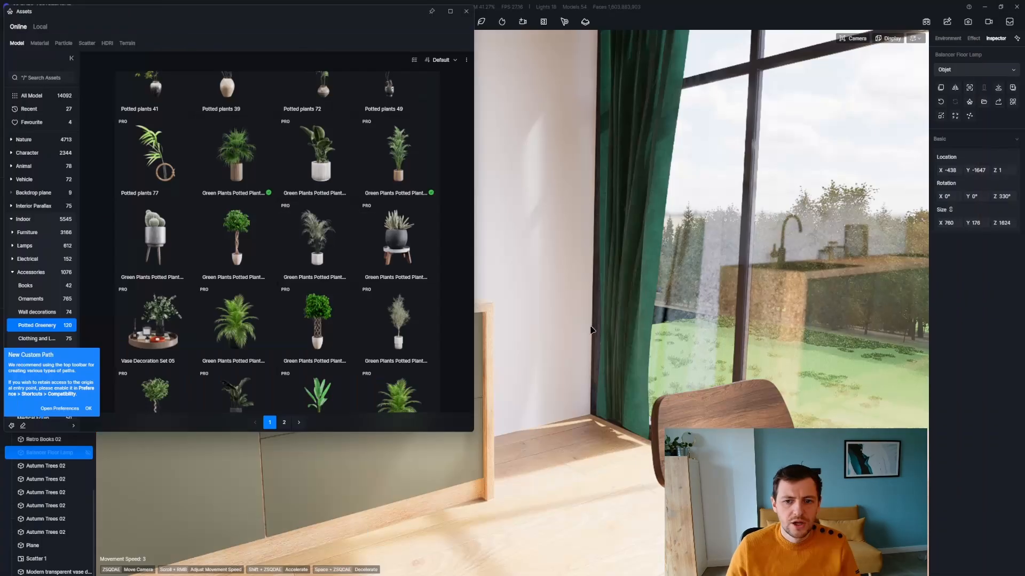
pyautogui.scroll(-1, 299, 206)
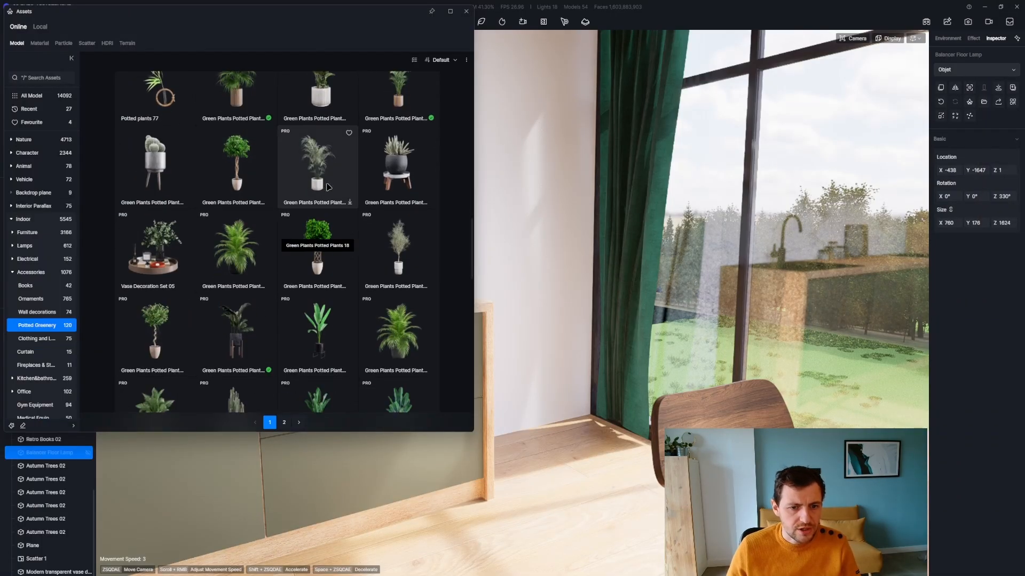
pyautogui.click(240, 315)
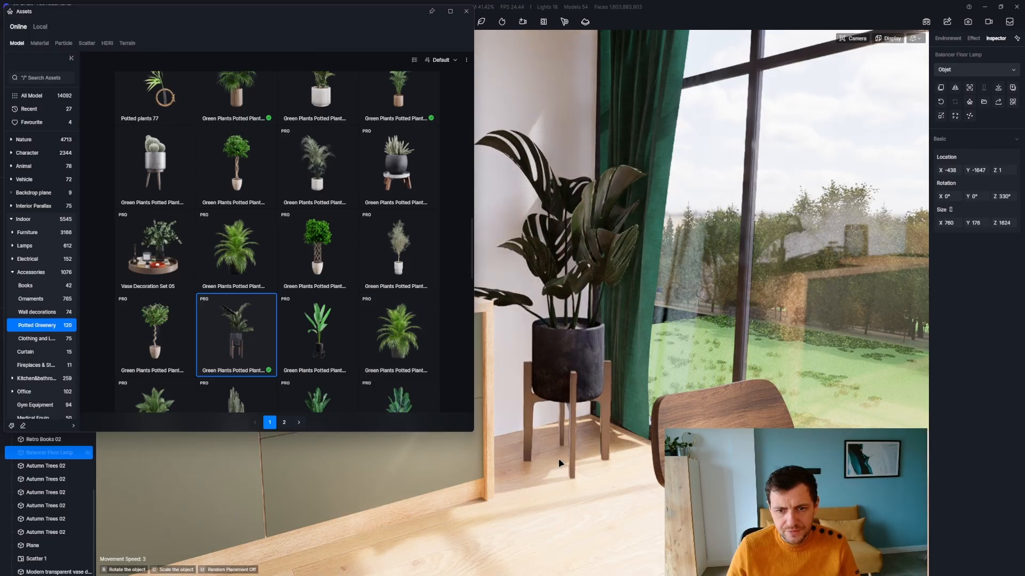
pyautogui.click(534, 425)
pyautogui.moveTo(545, 474); pyautogui.dragTo(583, 462)
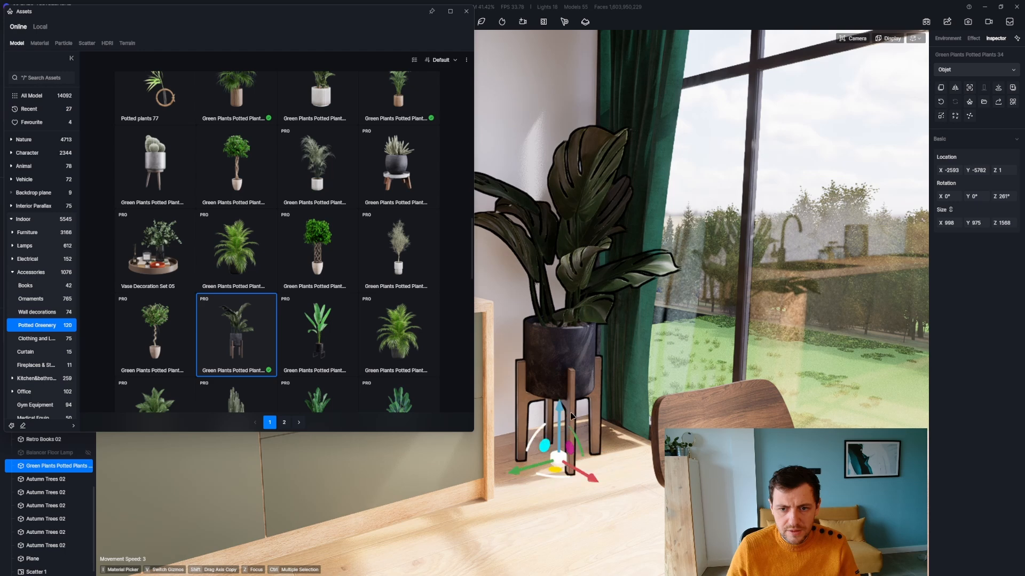
# Step: Tint the base colour of the large potted plant's leaf material green with H 134, S 70, V 57
pyautogui.press('Escape')
pyautogui.click(582, 198)
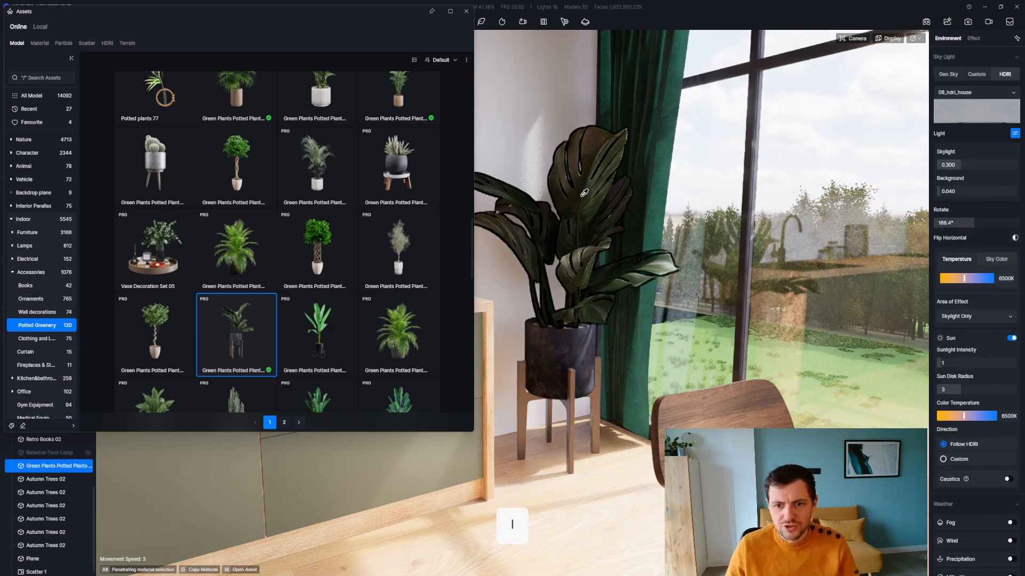
pyautogui.click(466, 11)
pyautogui.press('q')
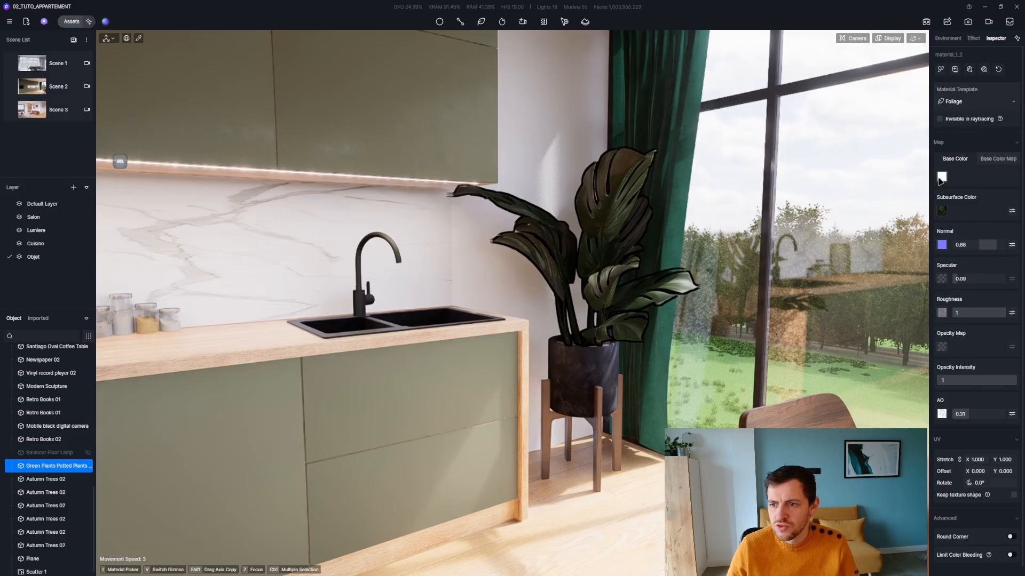
pyautogui.click(942, 176)
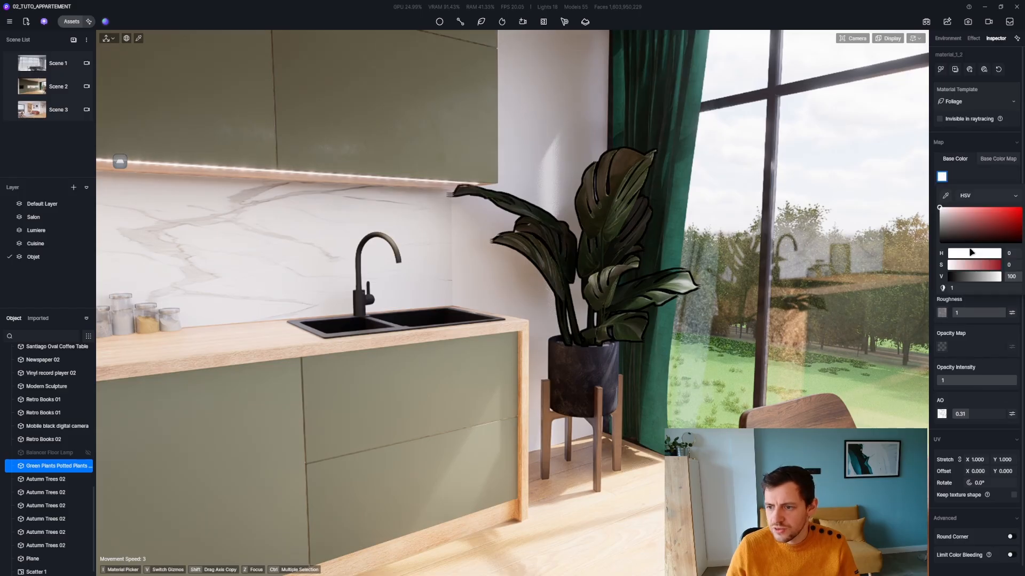
pyautogui.moveTo(972, 253); pyautogui.dragTo(968, 255)
pyautogui.moveTo(944, 221); pyautogui.dragTo(990, 227)
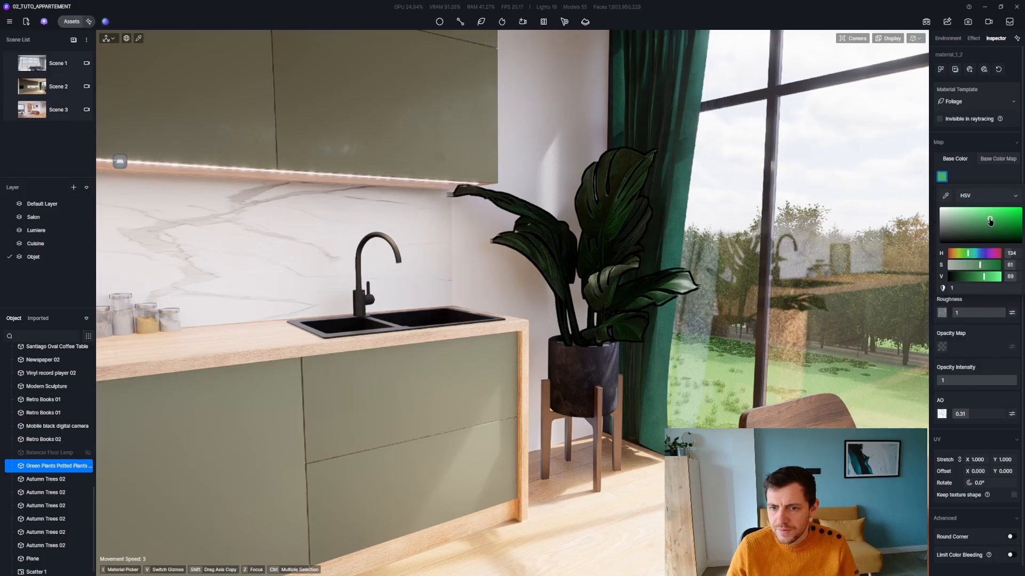
pyautogui.click(945, 195)
pyautogui.click(989, 220)
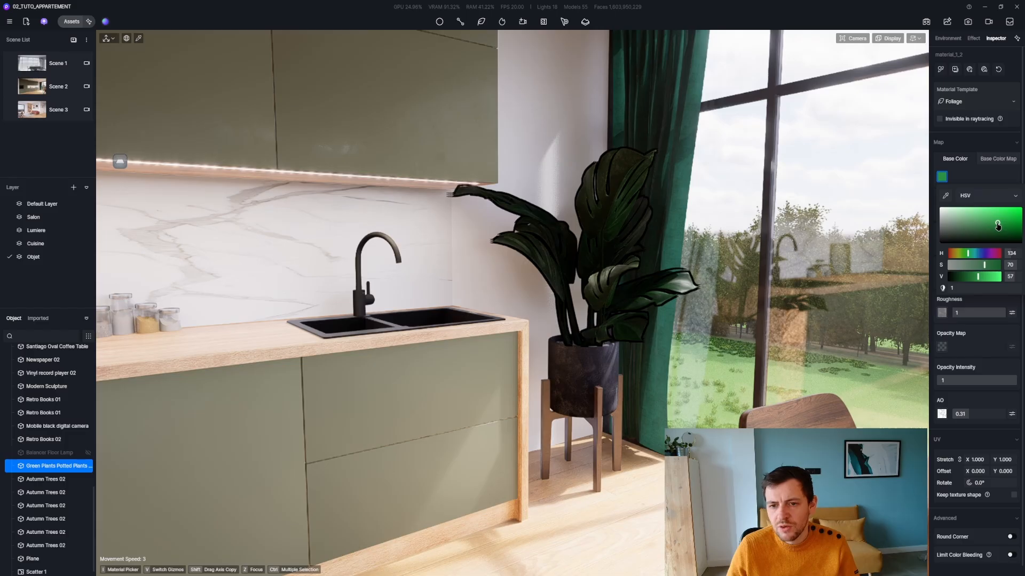
pyautogui.click(992, 178)
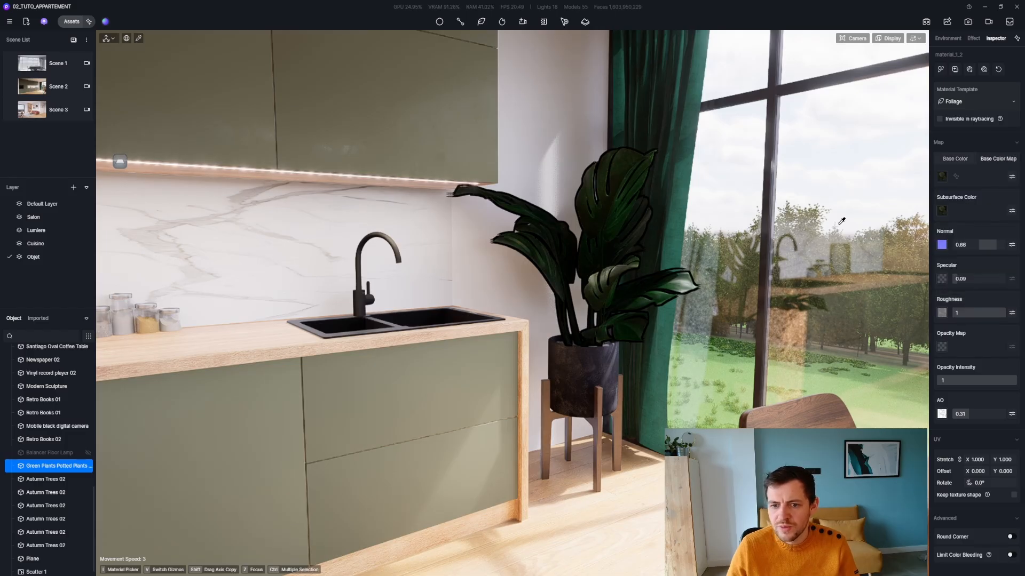
pyautogui.press('Escape')
# Step: With the living-room bookshelf in view, search the online model library for "plant"
pyautogui.press('d')
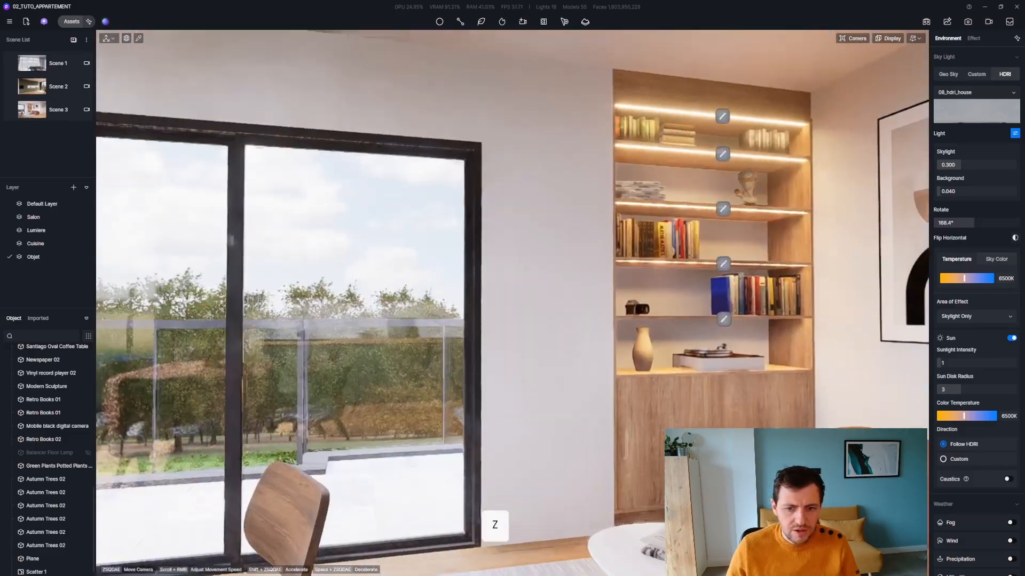
pyautogui.press('z')
pyautogui.press('a')
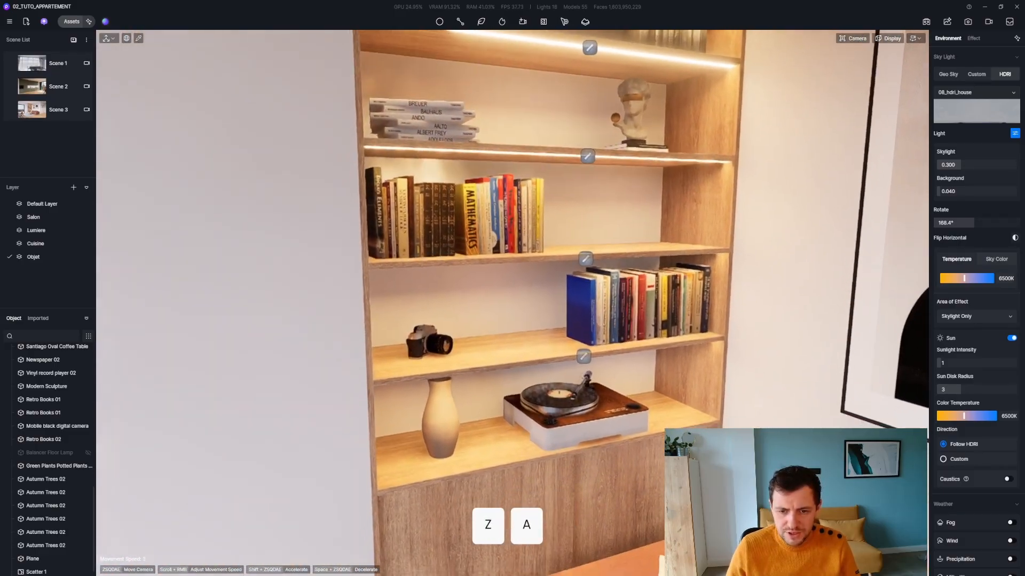
pyautogui.click(71, 22)
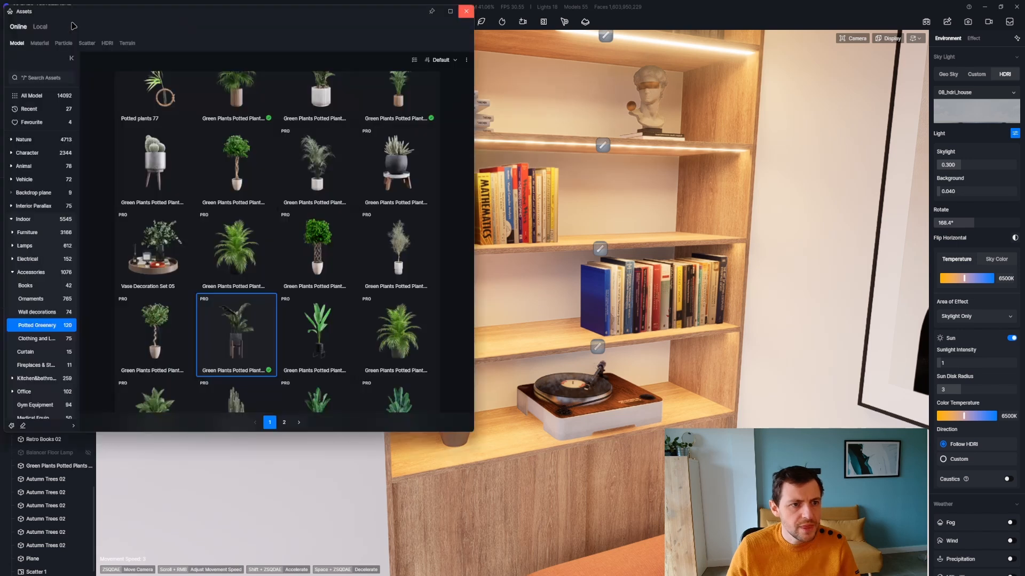
pyautogui.click(36, 300)
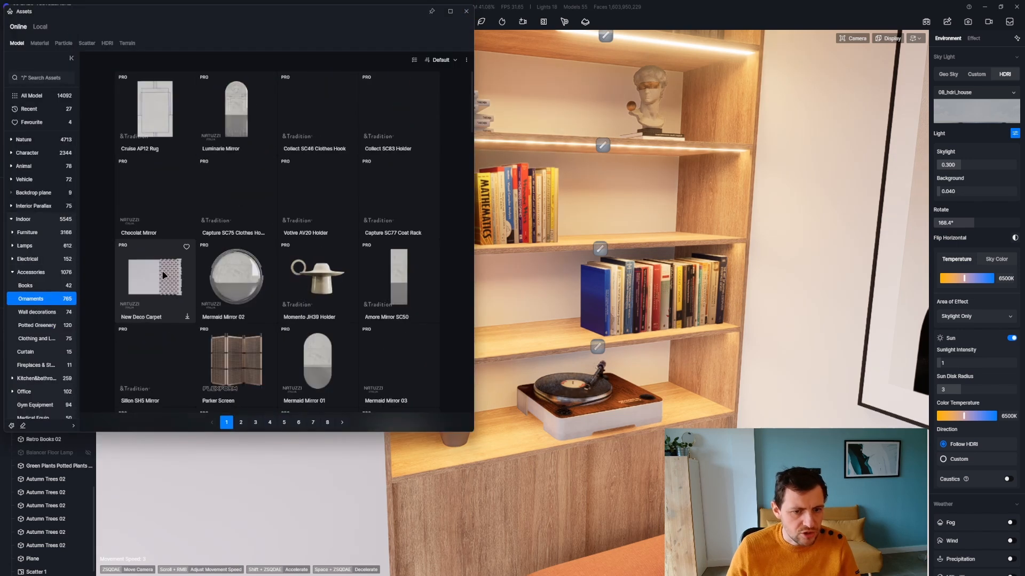
pyautogui.click(40, 78)
pyautogui.write('plant')
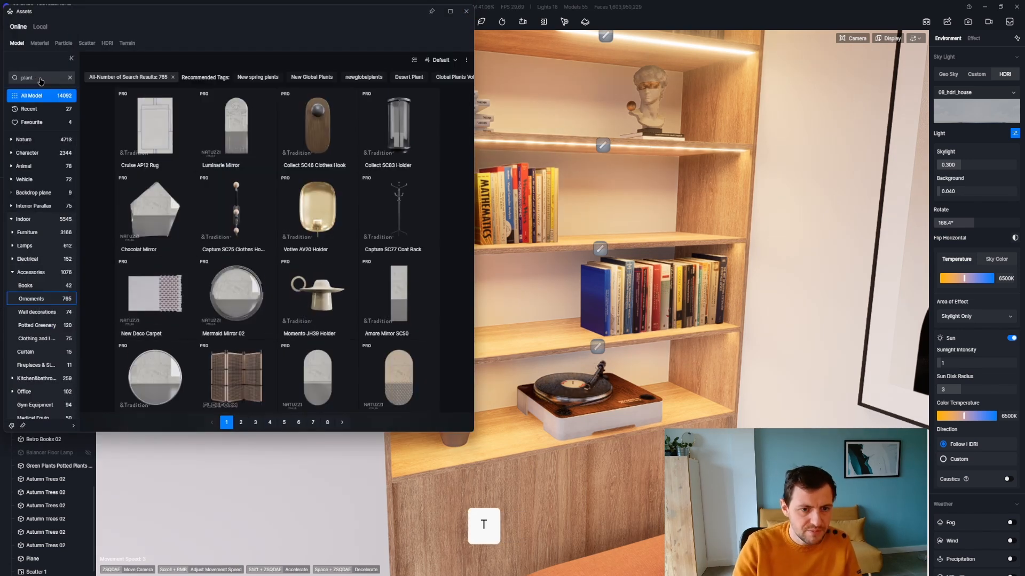
pyautogui.press('Return')
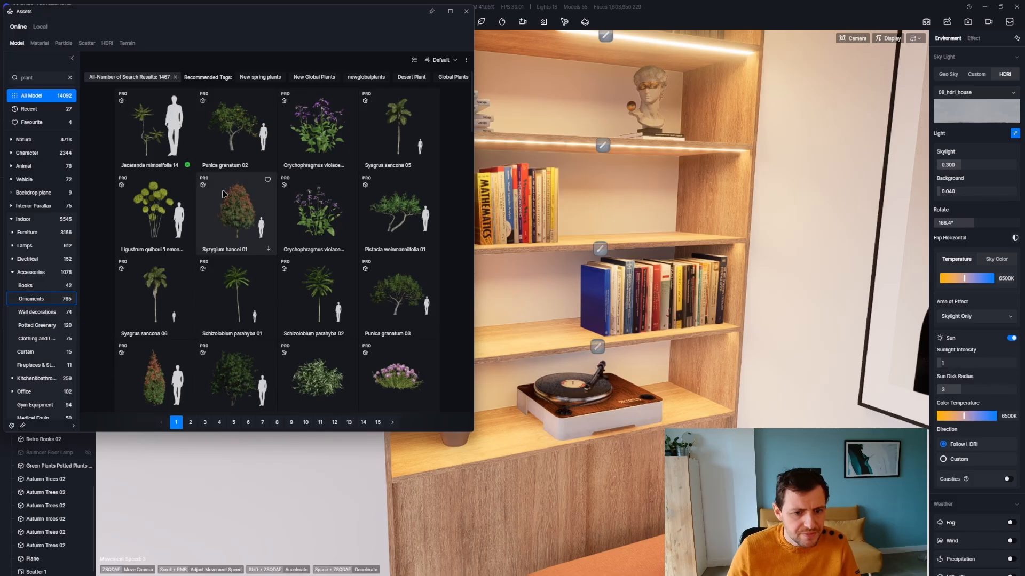
pyautogui.scroll(-5, 207, 193)
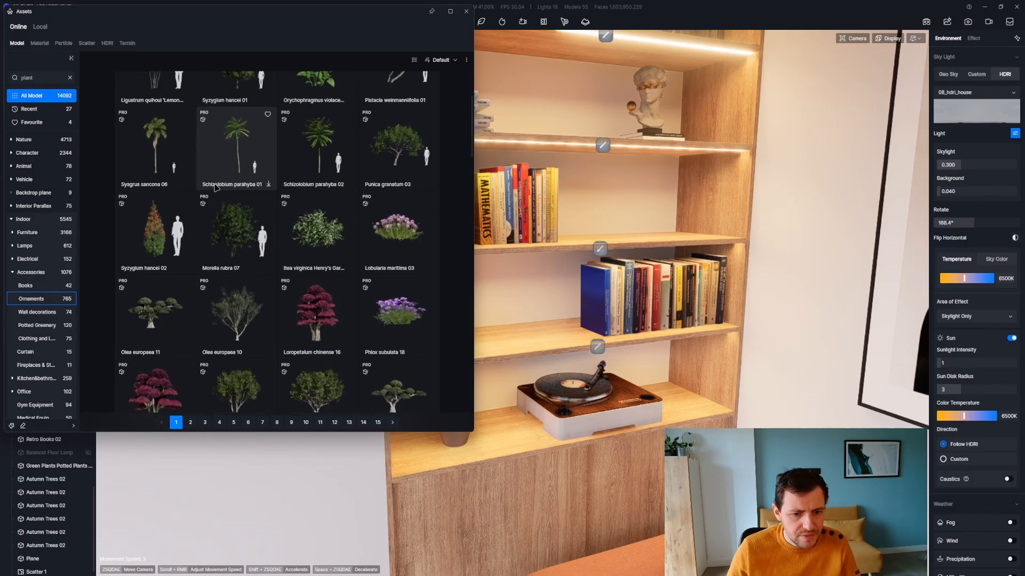
# Step: Limit the plant results to the Ornaments category and look through the decorative plants for one suited to the shelves
pyautogui.click(32, 299)
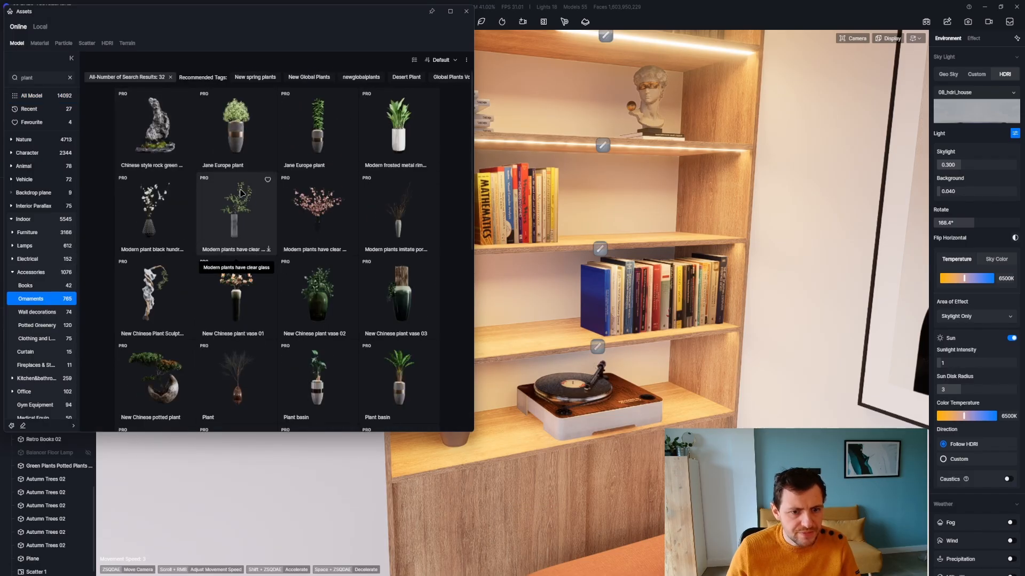
pyautogui.scroll(-3, 246, 164)
pyautogui.scroll(-4, 247, 164)
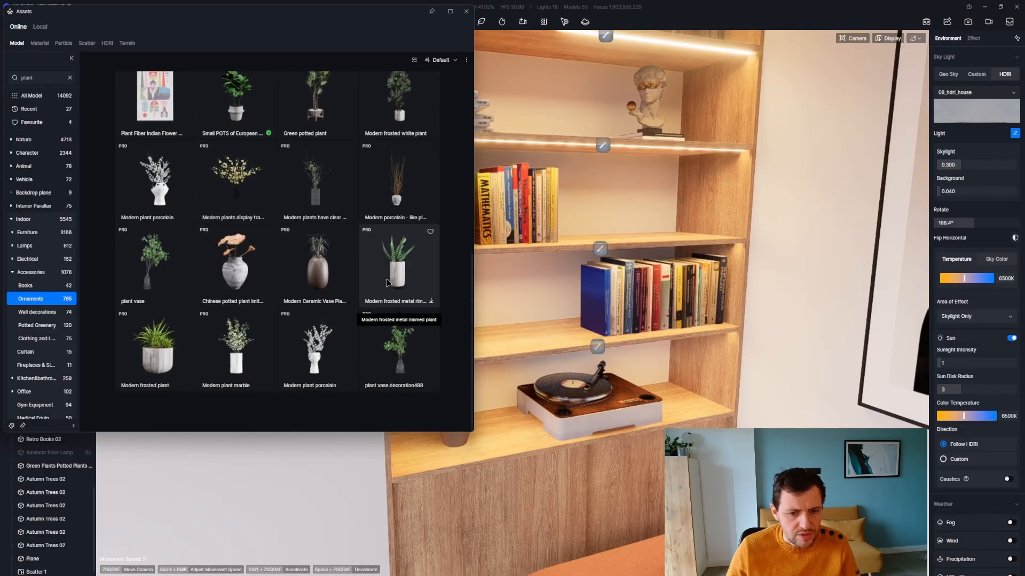
pyautogui.scroll(6, 363, 256)
pyautogui.scroll(1, 328, 228)
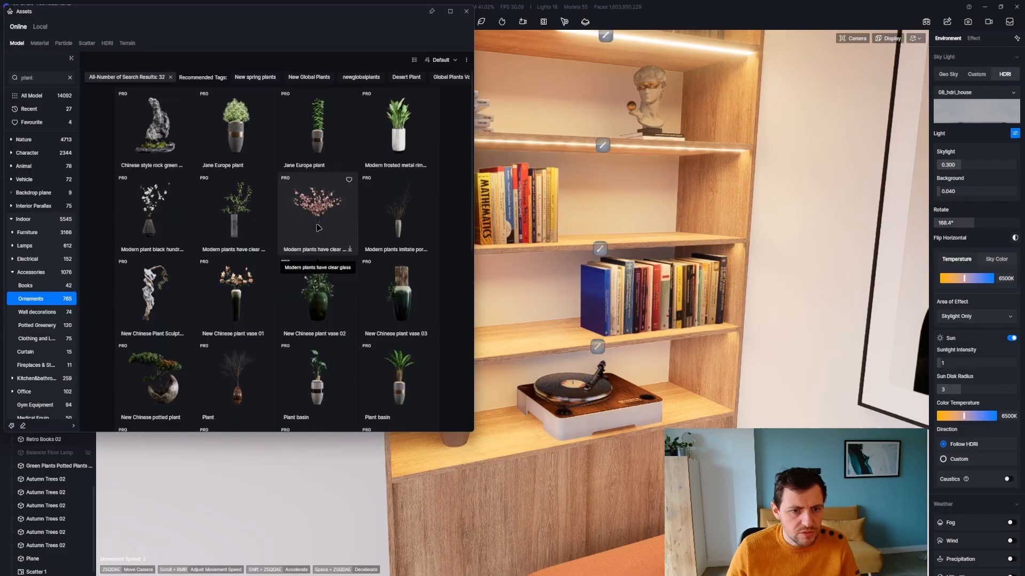
# Step: Limit the plant results to Potted Greenery and download Green Plants Potted Plants 35, the dark pot on a low stand
pyautogui.click(40, 326)
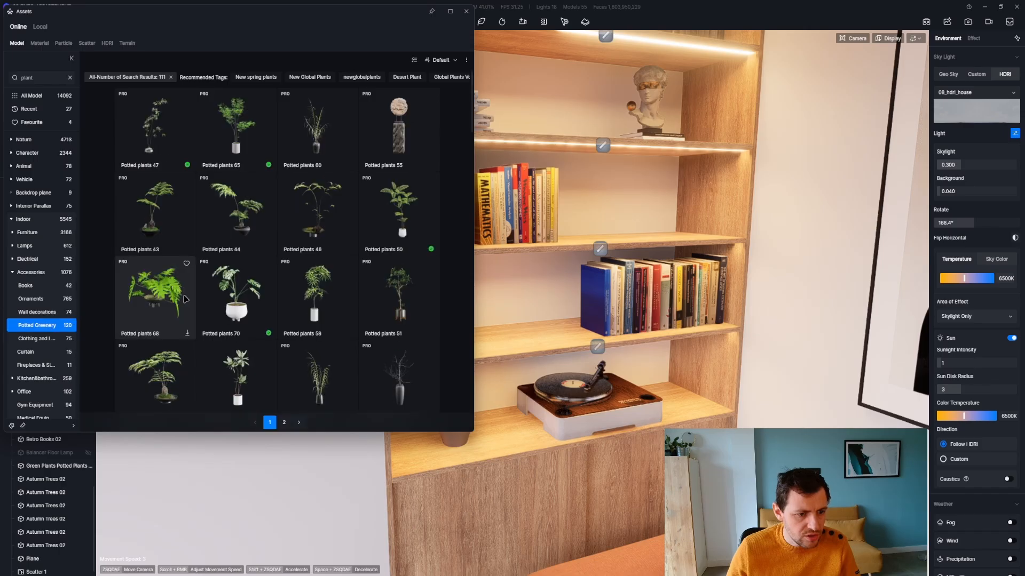
pyautogui.scroll(-5, 275, 229)
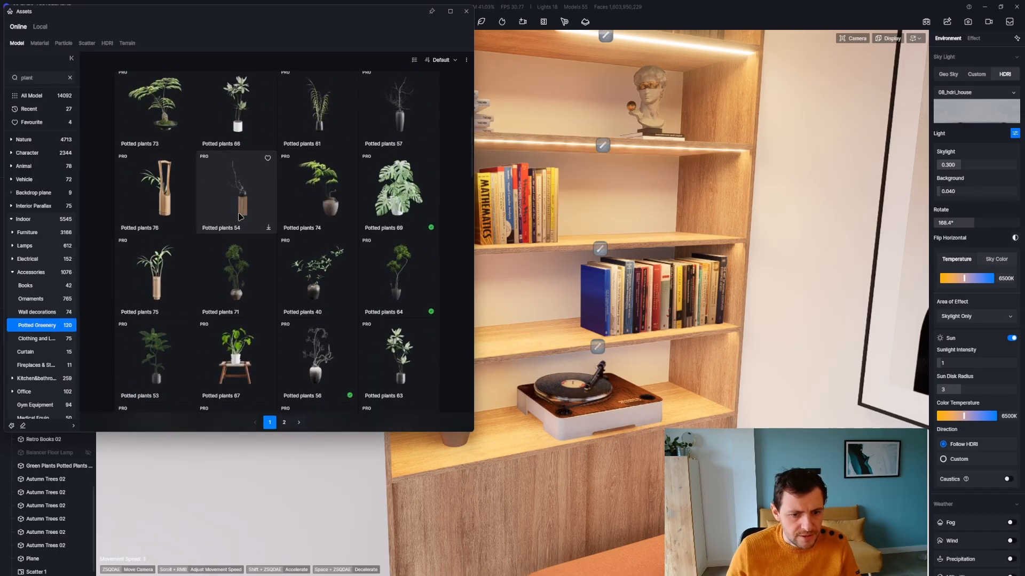
pyautogui.scroll(-2, 240, 216)
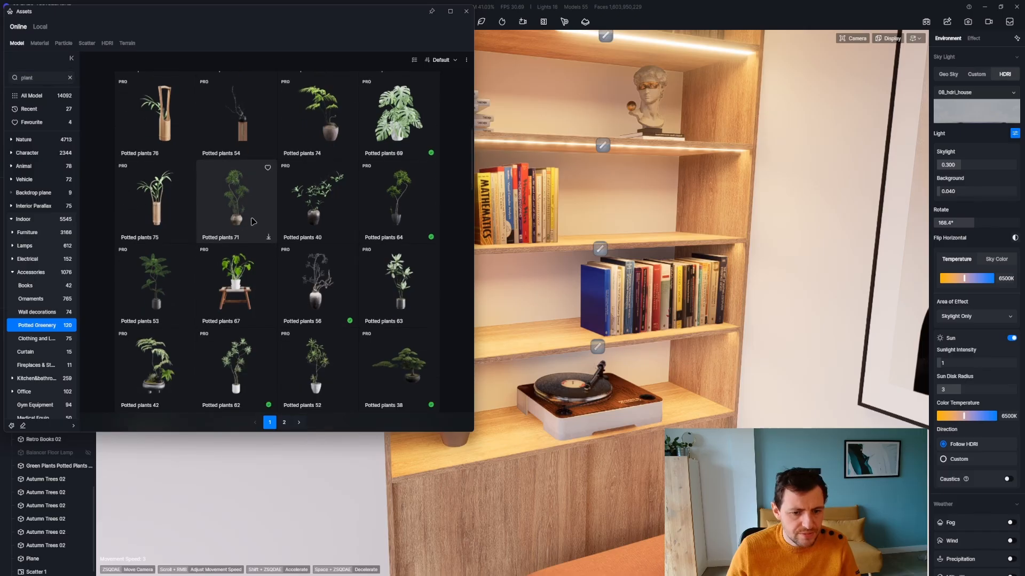
pyautogui.scroll(-6, 253, 221)
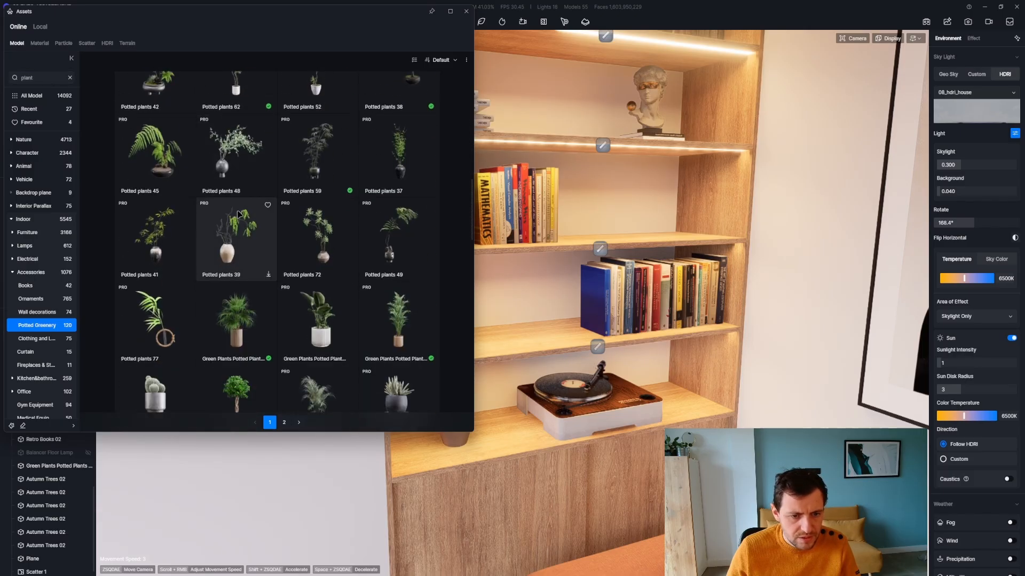
pyautogui.scroll(-2, 239, 213)
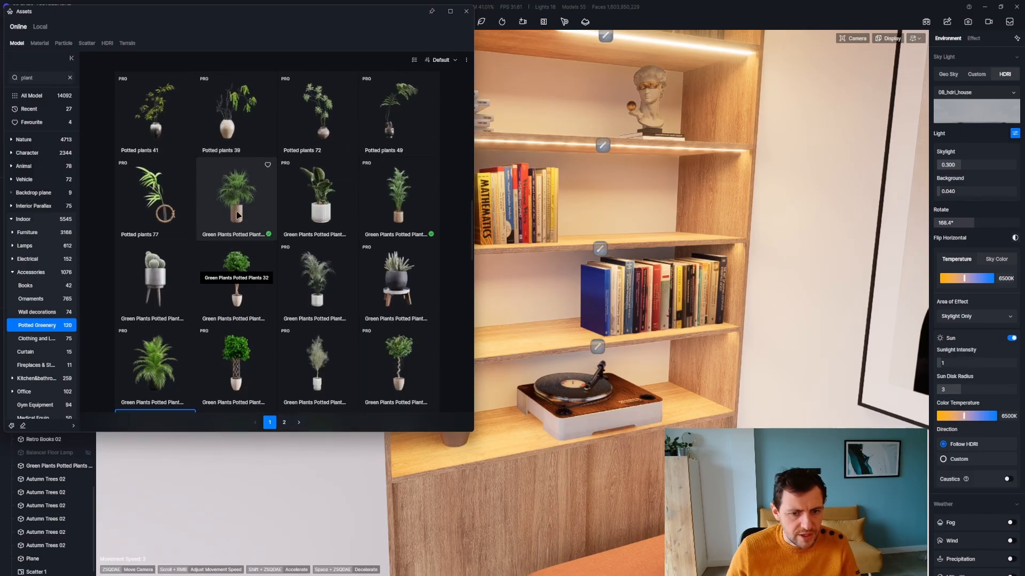
pyautogui.scroll(-2, 238, 225)
pyautogui.click(401, 233)
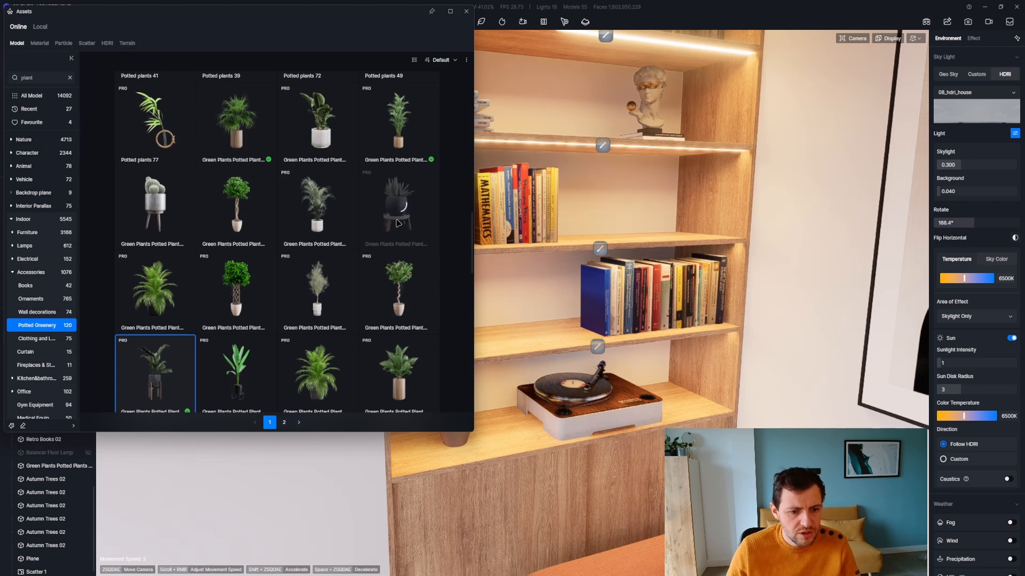
# Step: Examine the remaining Potted Greenery results on both pages for other small plants
pyautogui.scroll(-6, 344, 251)
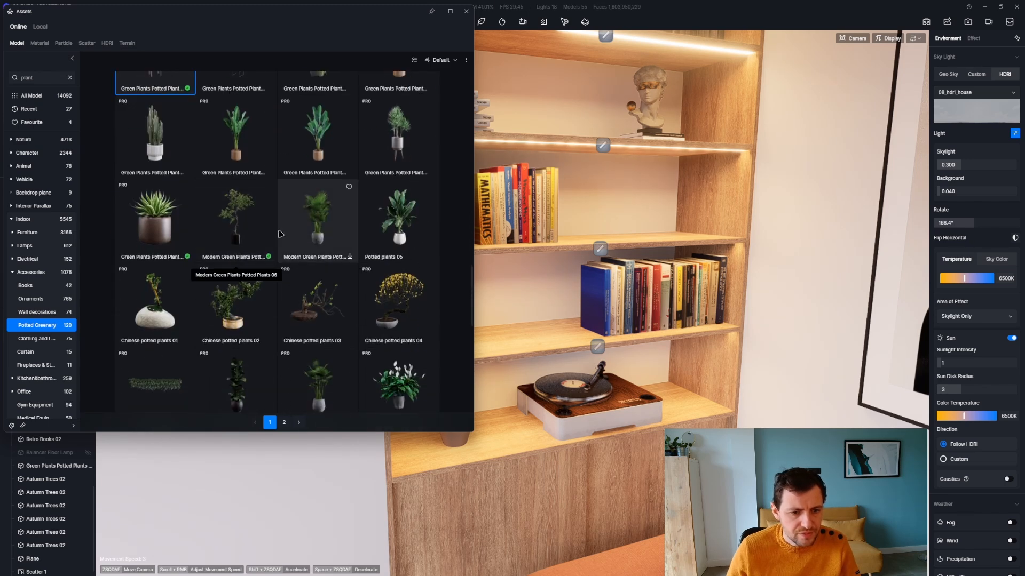
pyautogui.scroll(-2, 220, 232)
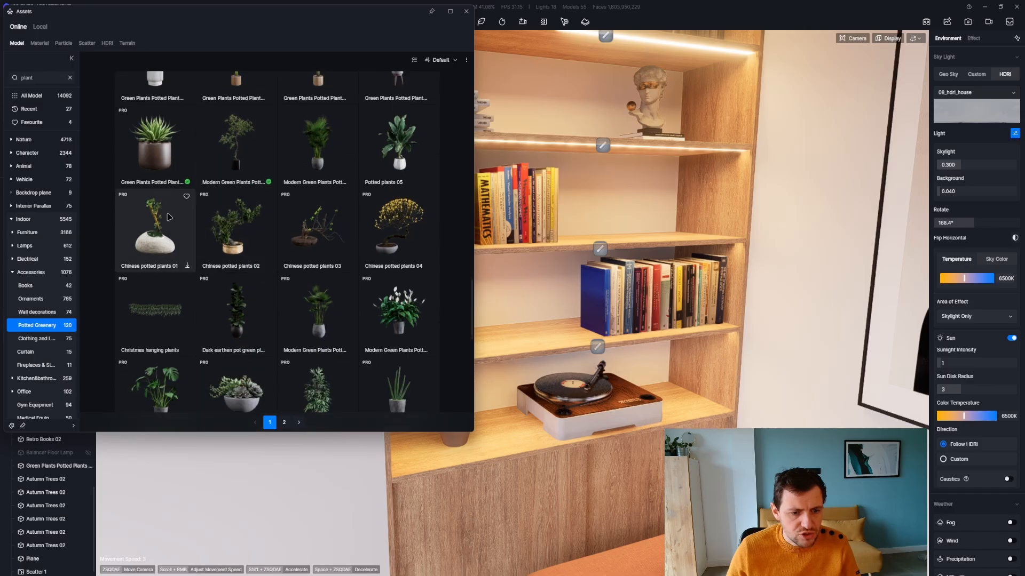
pyautogui.scroll(-5, 257, 226)
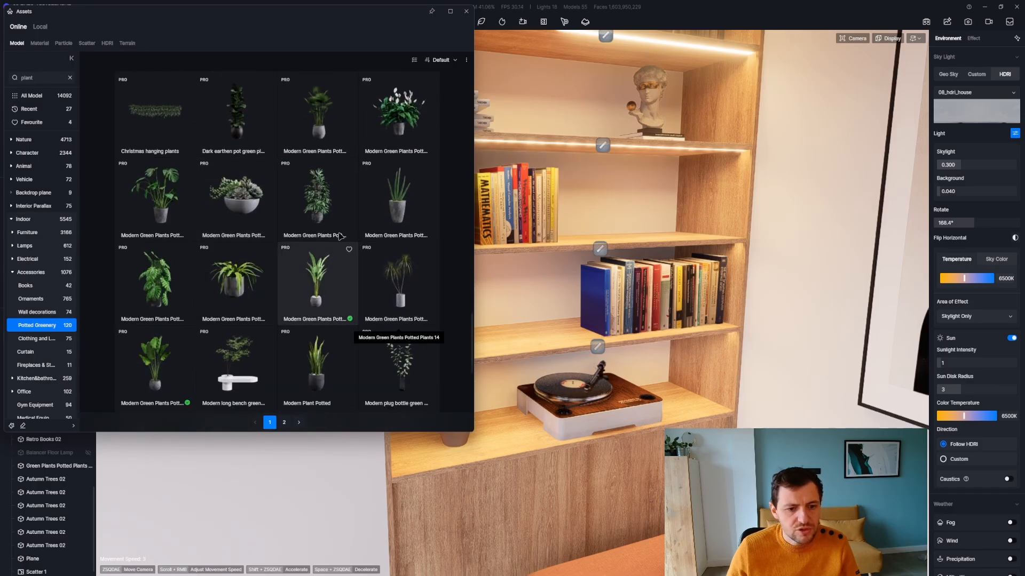
pyautogui.scroll(-3, 299, 259)
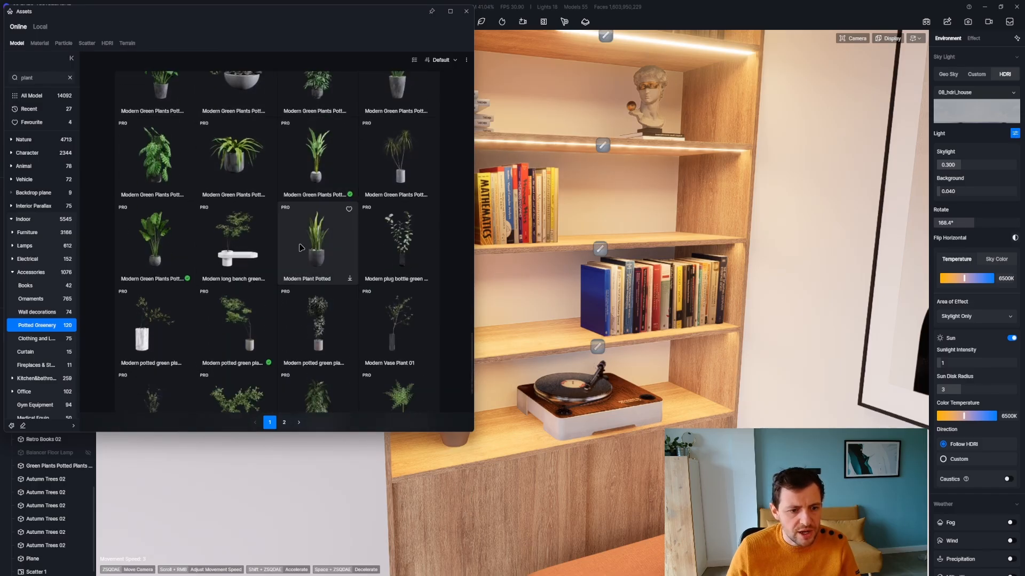
pyautogui.scroll(-2, 284, 258)
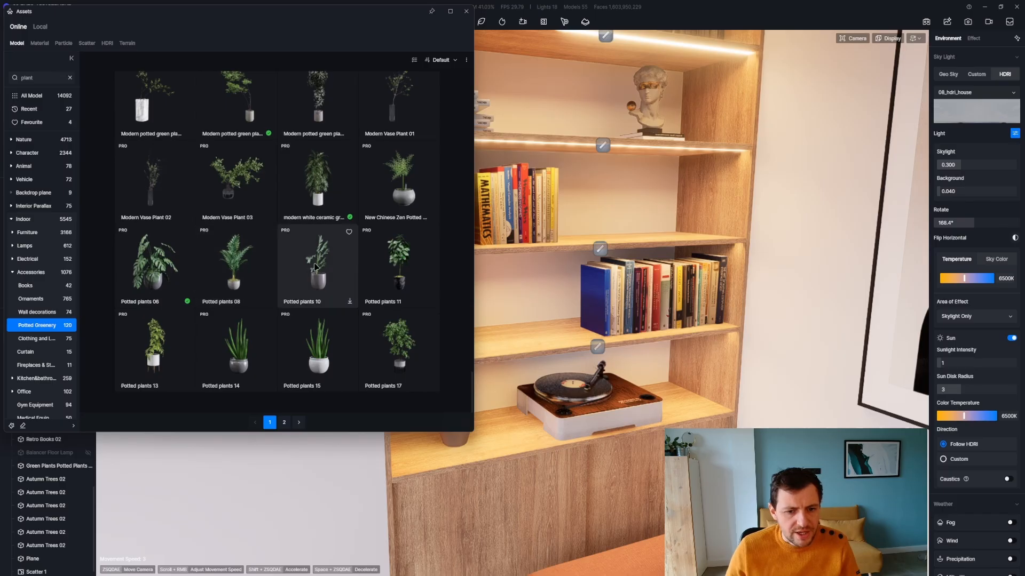
pyautogui.click(284, 422)
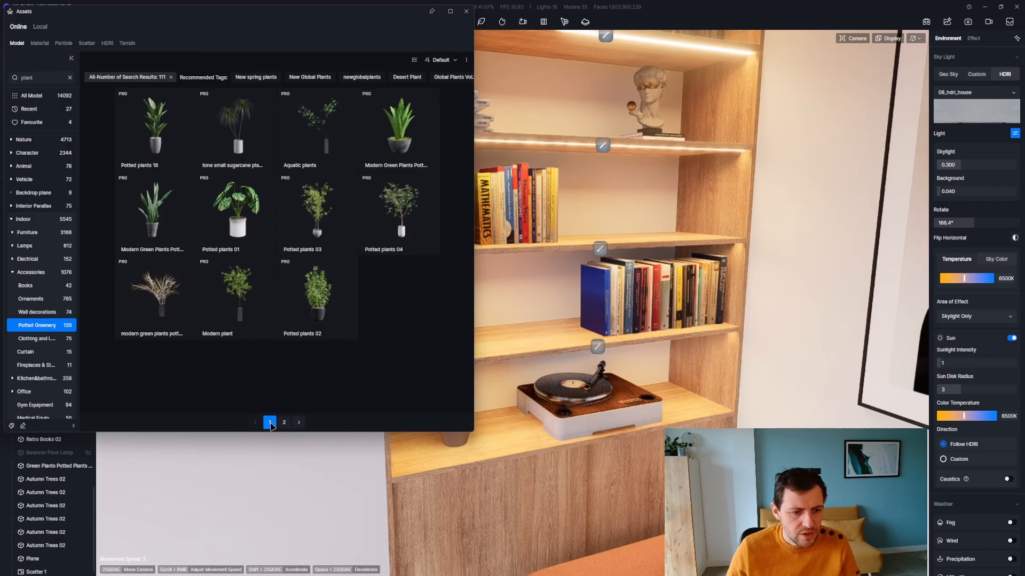
pyautogui.scroll(-5, 320, 299)
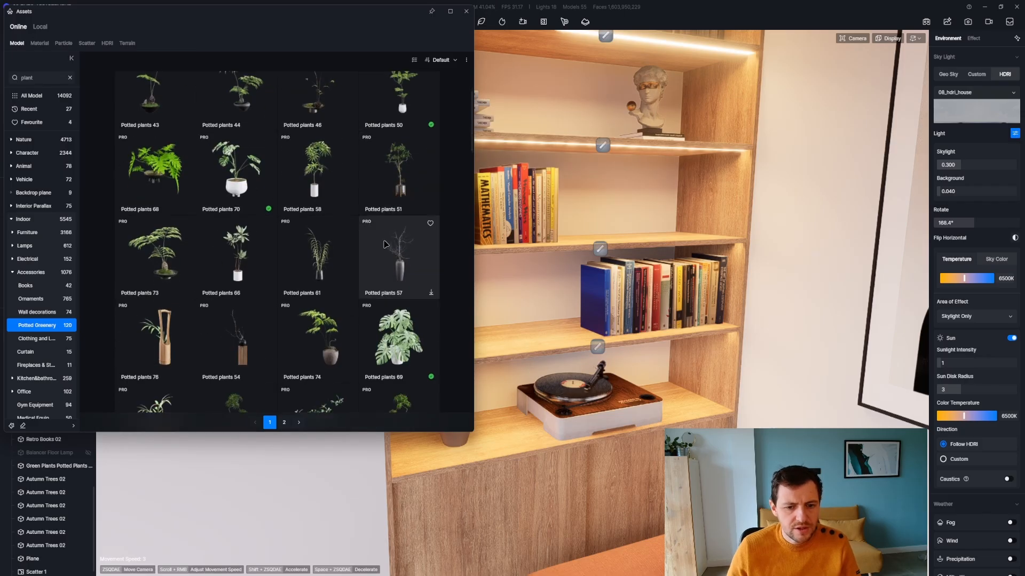
pyautogui.scroll(-6, 356, 272)
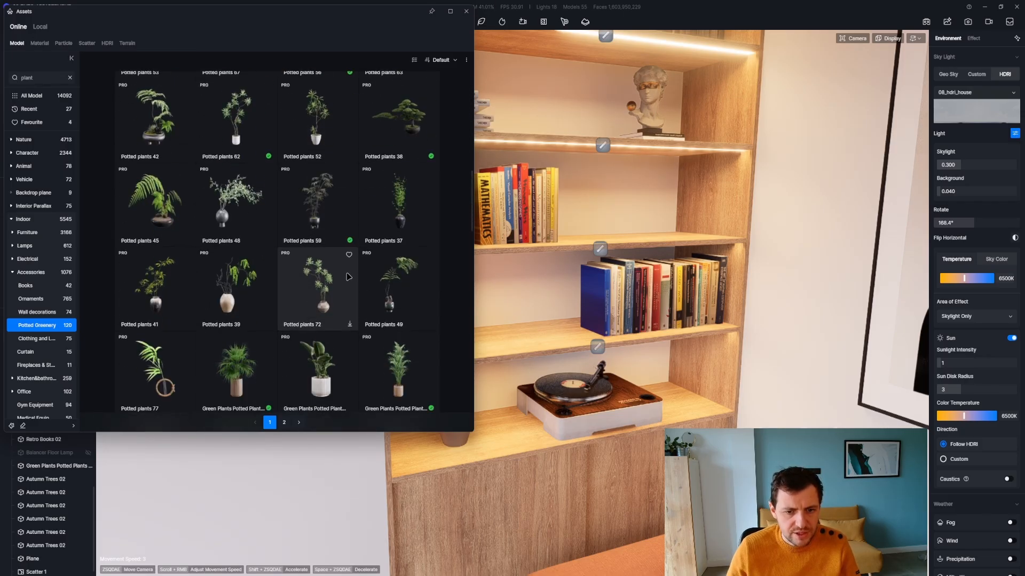
# Step: Place Green Plants Potted Plants 35 on the bookshelf between the camera and the blue book, scaled down to about 153 × 169 × 261
pyautogui.click(399, 184)
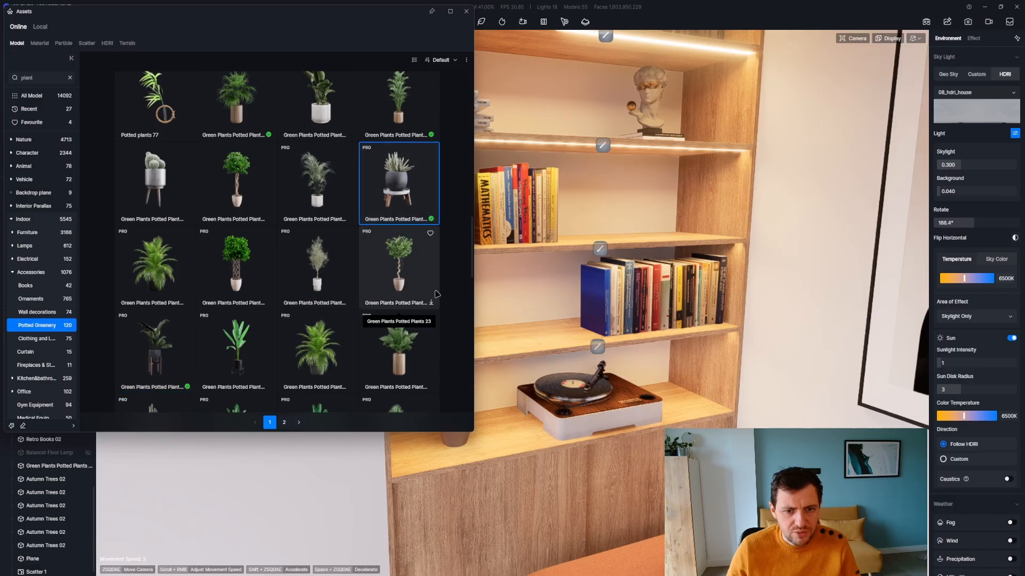
pyautogui.click(525, 325)
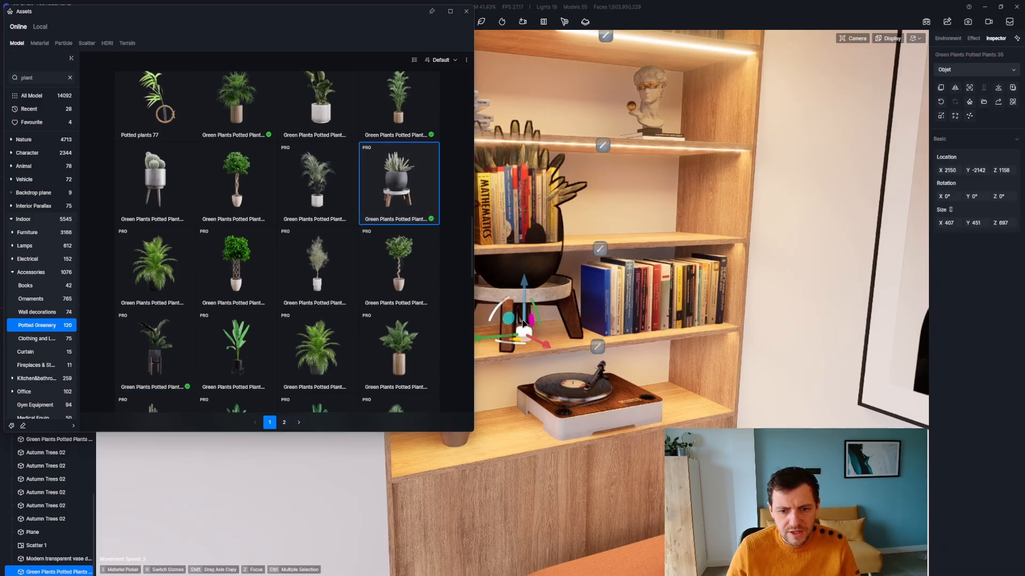
pyautogui.press('v')
pyautogui.moveTo(525, 287); pyautogui.dragTo(527, 482)
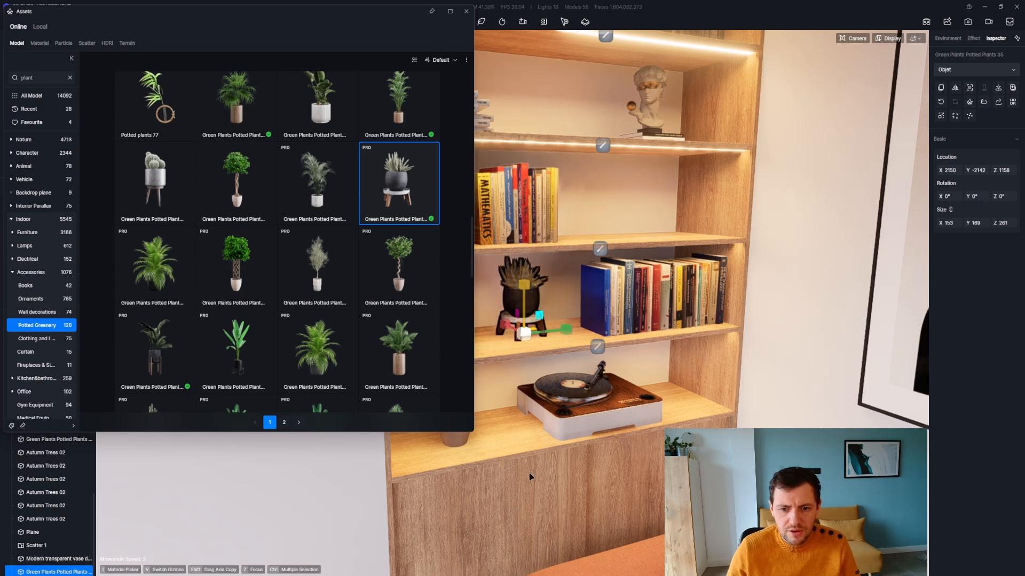
pyautogui.press('q')
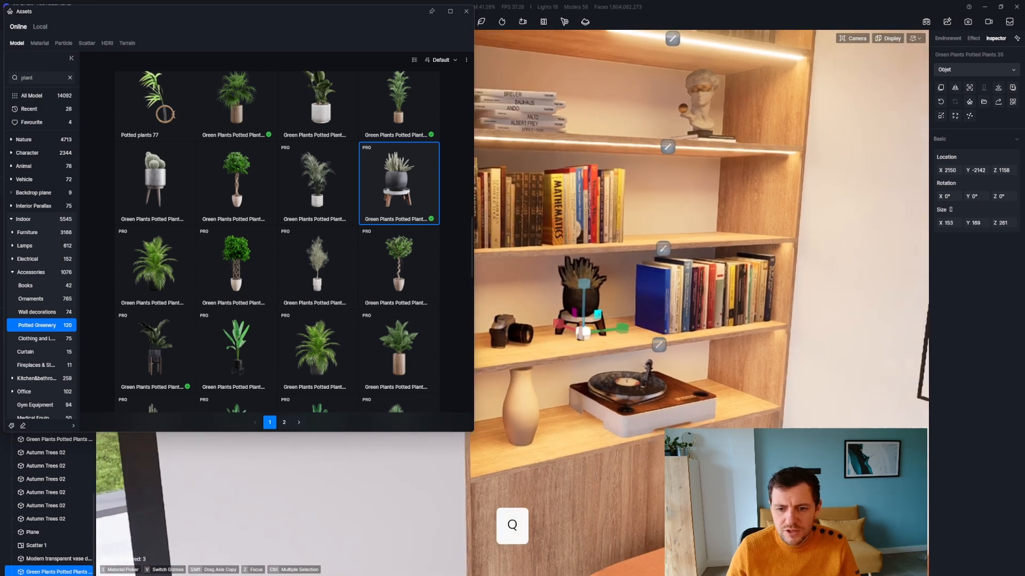
pyautogui.press('z')
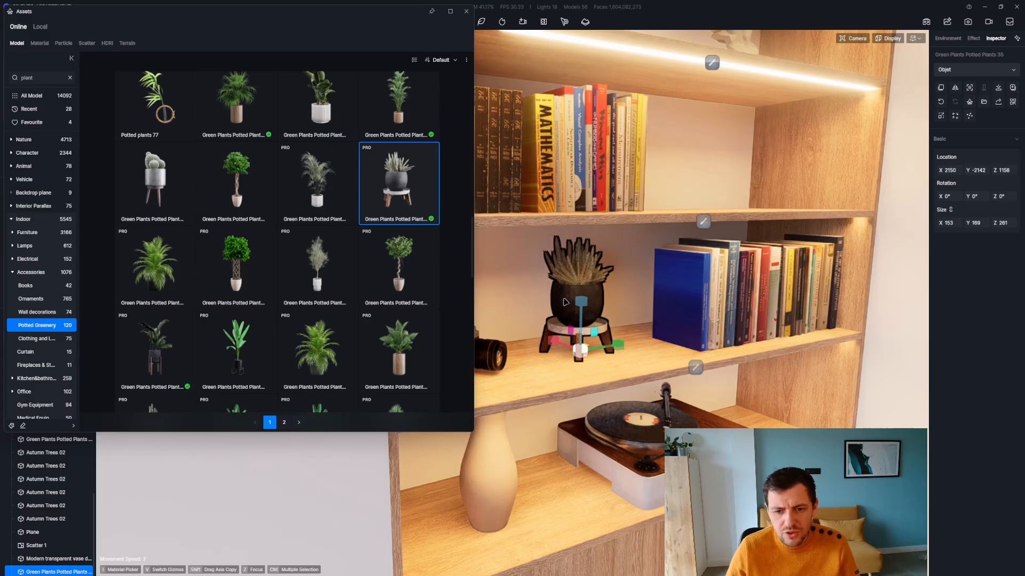
# Step: Delete Green Plants Potted Plants 35 from the bookshelf
pyautogui.press('Escape')
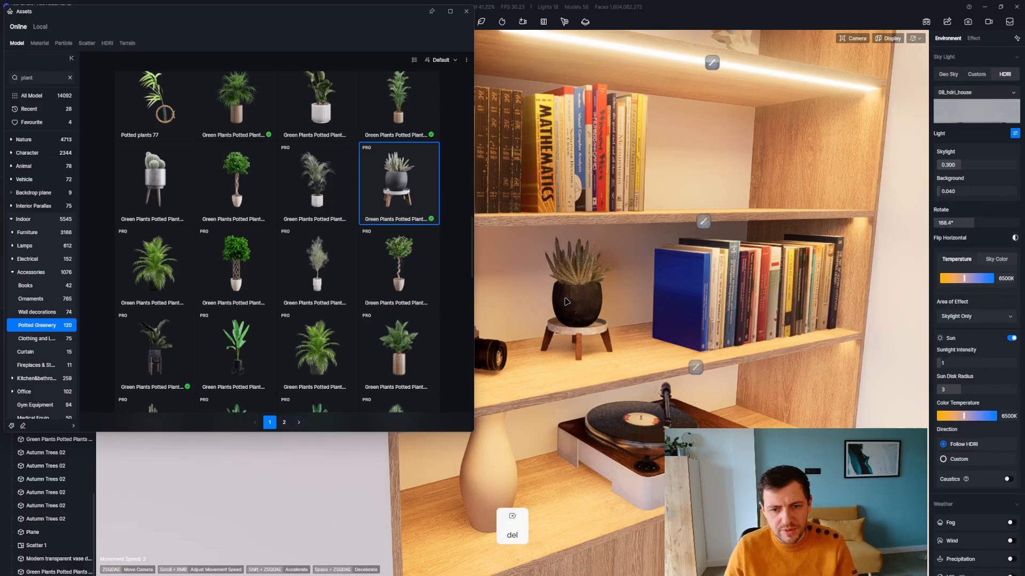
pyautogui.click(571, 301)
pyautogui.press('Delete')
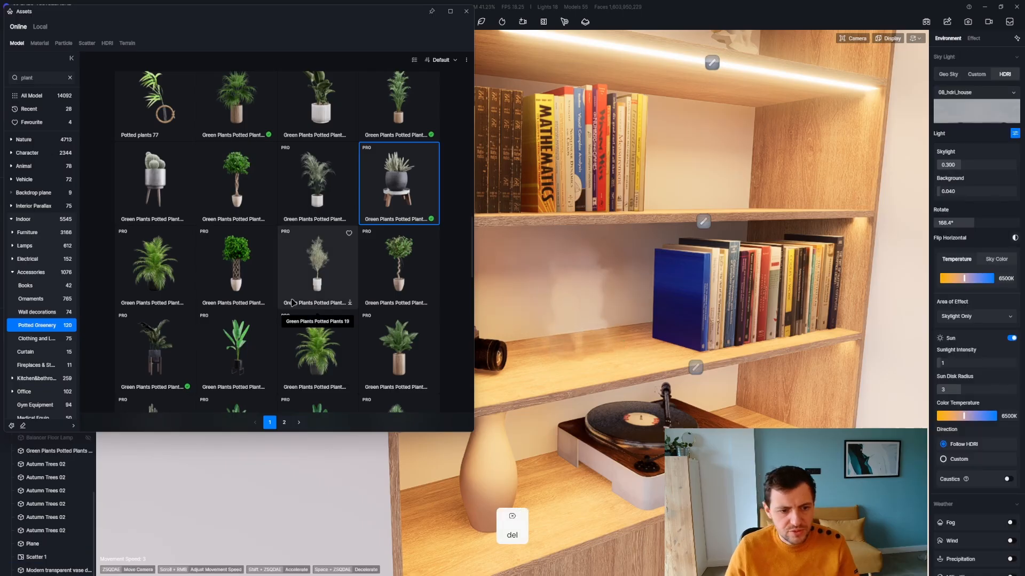
# Step: Find Potted plants 06 in the Potted Greenery results and place it on the shelf between the camera and the blue book
pyautogui.scroll(-5, 265, 280)
pyautogui.scroll(-4, 265, 280)
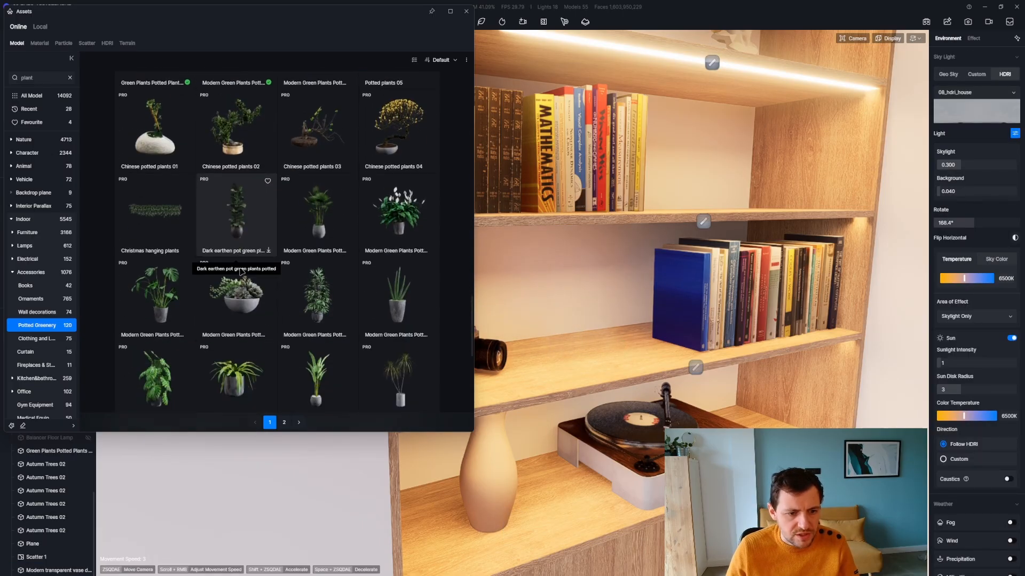
pyautogui.scroll(-4, 206, 267)
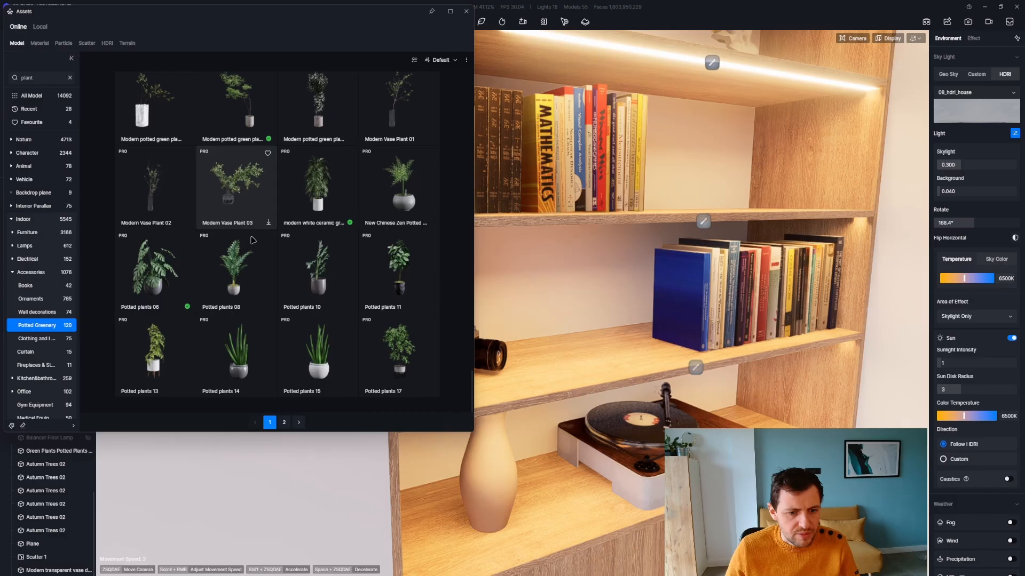
pyautogui.click(155, 272)
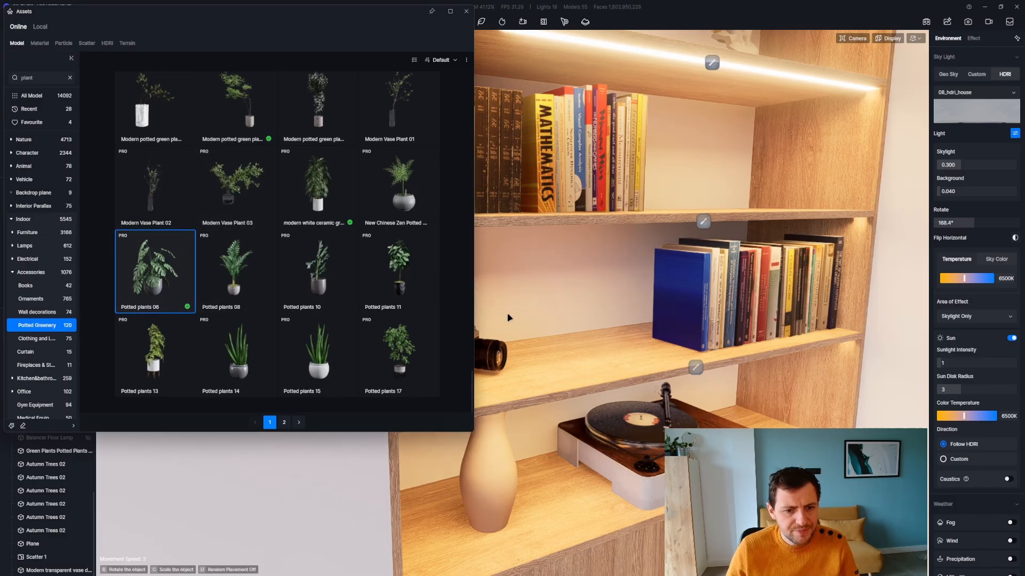
pyautogui.click(589, 380)
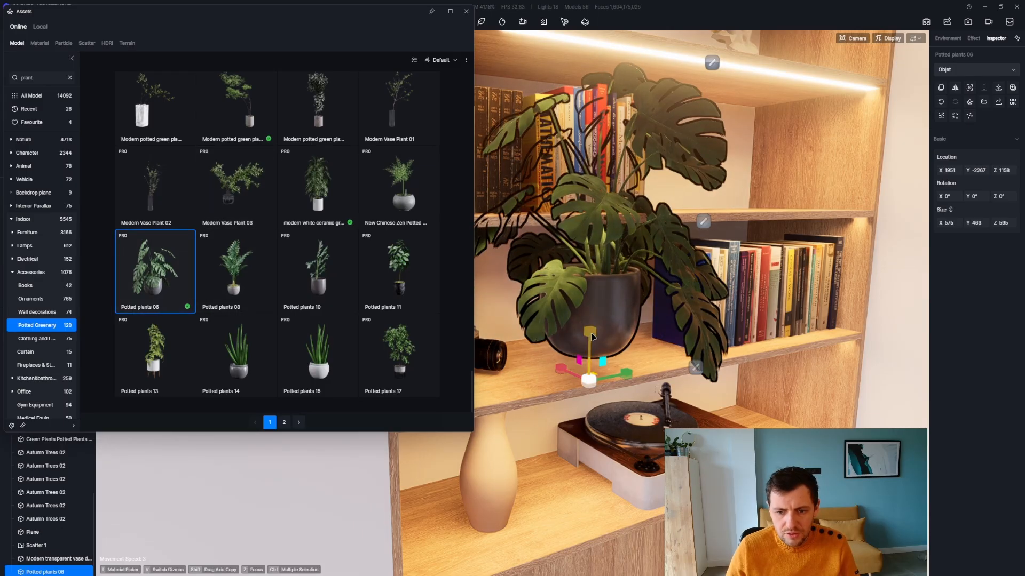
# Step: Scale Potted plants 06 down to fit under the shelf above and position it between the camera and the blue book
pyautogui.moveTo(591, 335); pyautogui.dragTo(585, 416)
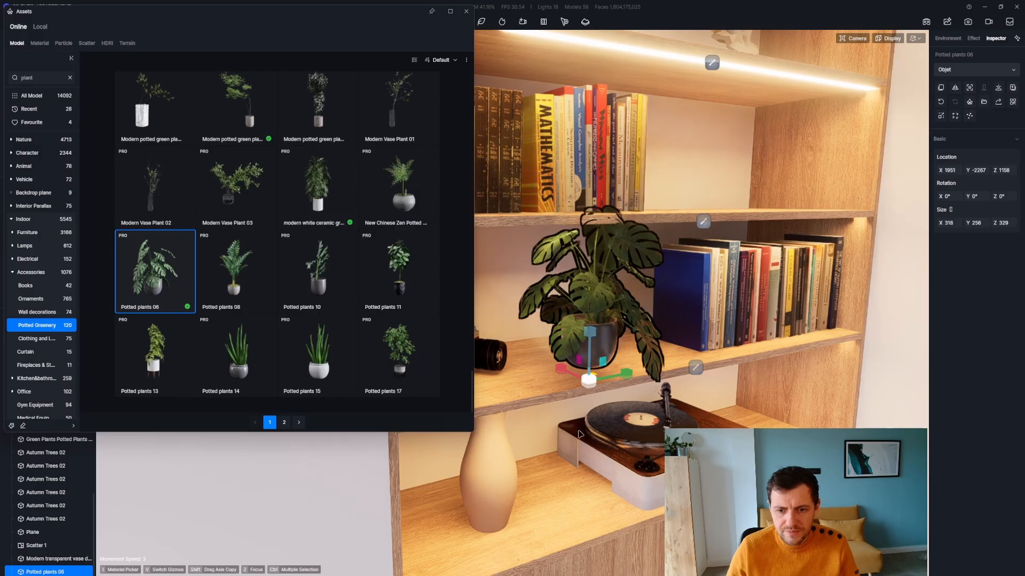
pyautogui.moveTo(592, 332); pyautogui.dragTo(456, 393)
pyautogui.press('v')
# Step: Replace the leaf material's base color map on Potted plants 06 with a plain green of H 106, S 54, V 53
pyautogui.press('i')
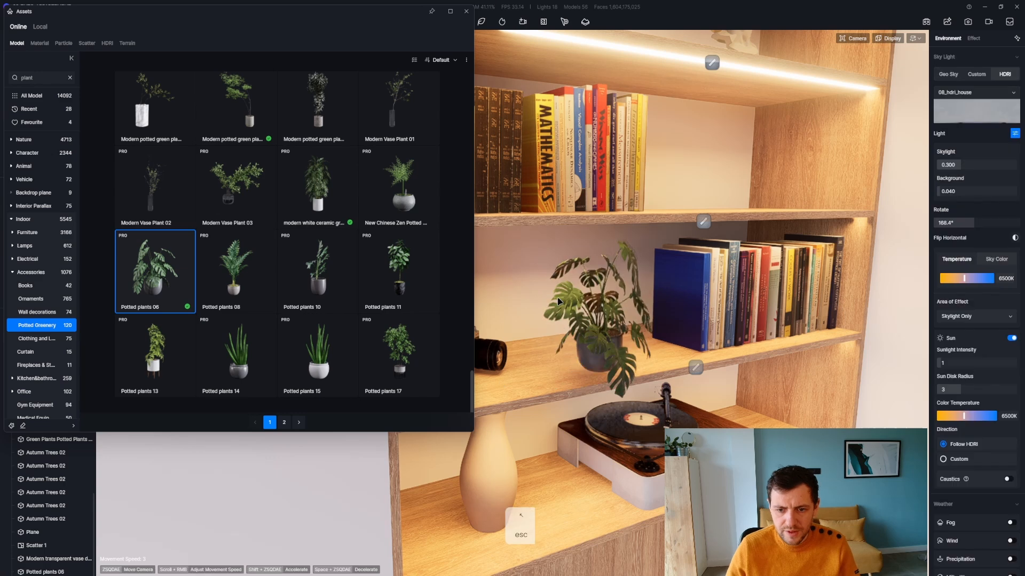
pyautogui.click(572, 298)
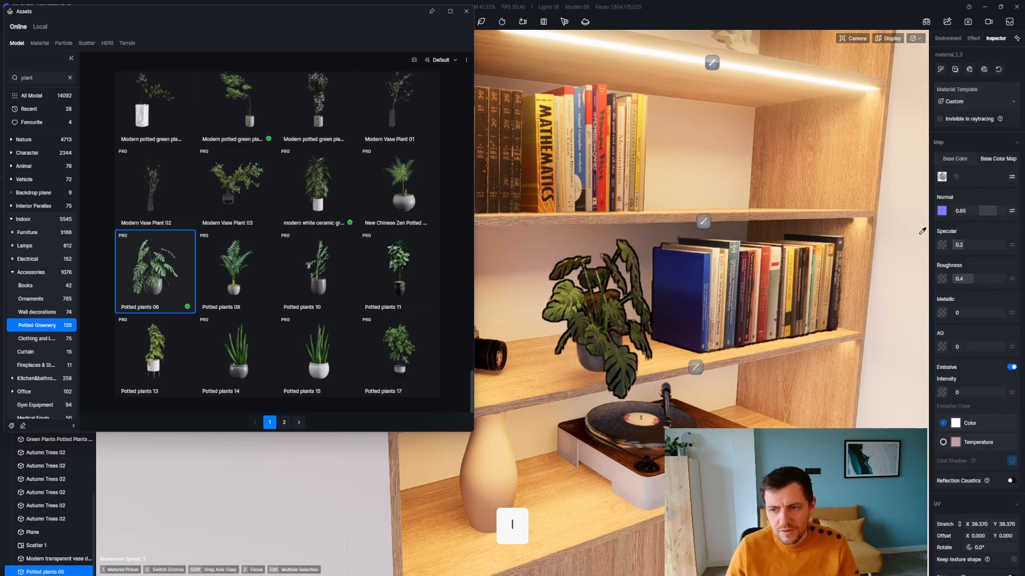
pyautogui.click(942, 178)
pyautogui.moveTo(975, 223); pyautogui.dragTo(975, 231)
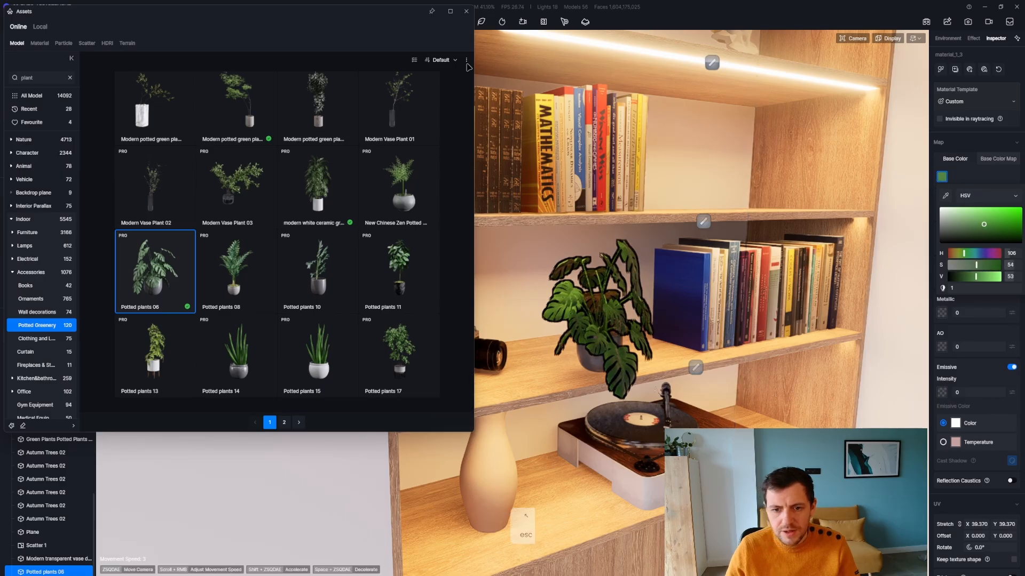
pyautogui.press('Escape')
# Step: Close the asset library, check the bookshelf from farther away and restore the Scene 3 view
pyautogui.click(466, 10)
pyautogui.press('z')
pyautogui.press('s')
pyautogui.press('d')
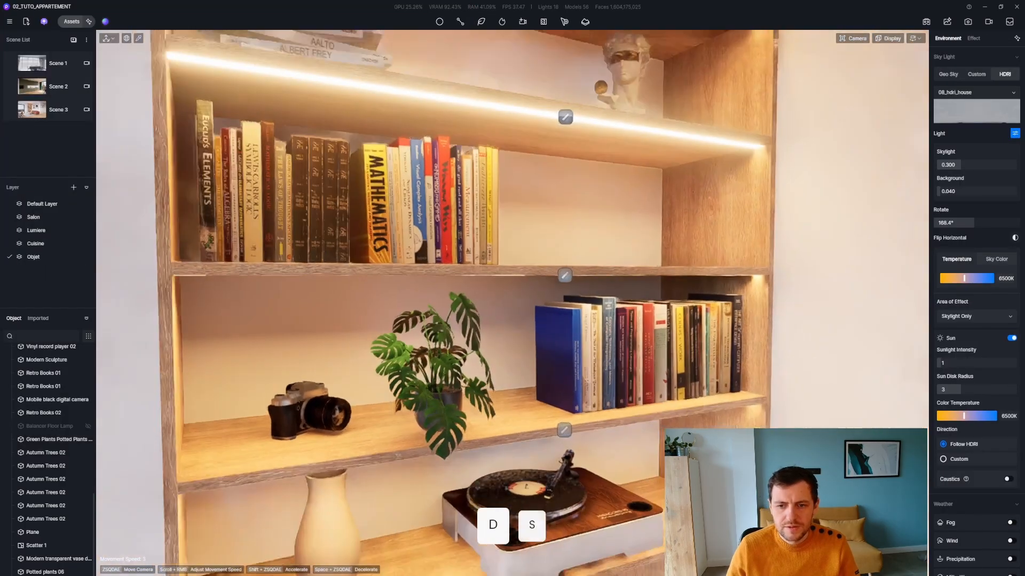
pyautogui.press('e')
pyautogui.press('s')
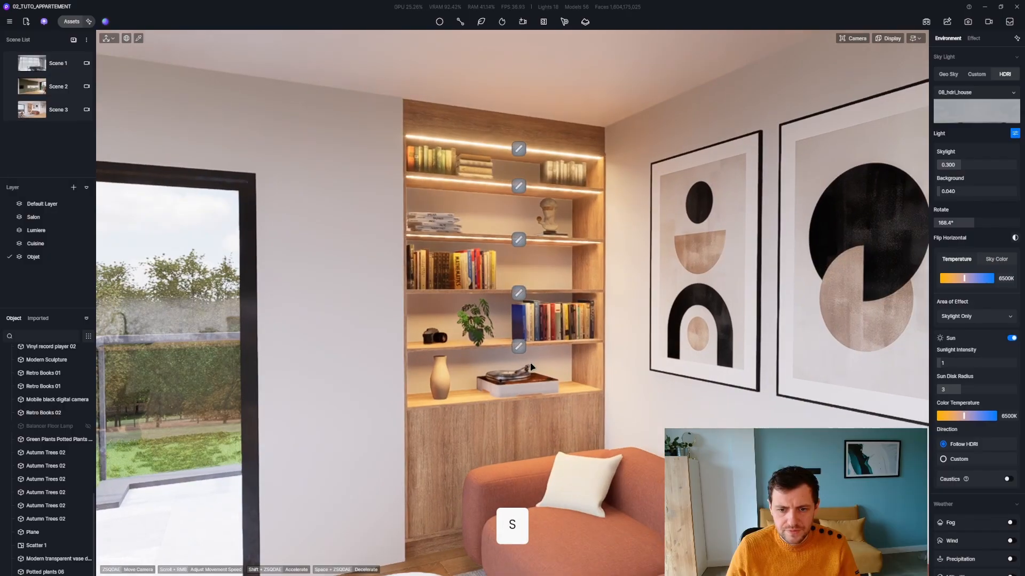
pyautogui.press('q')
pyautogui.press('s')
pyautogui.click(62, 109)
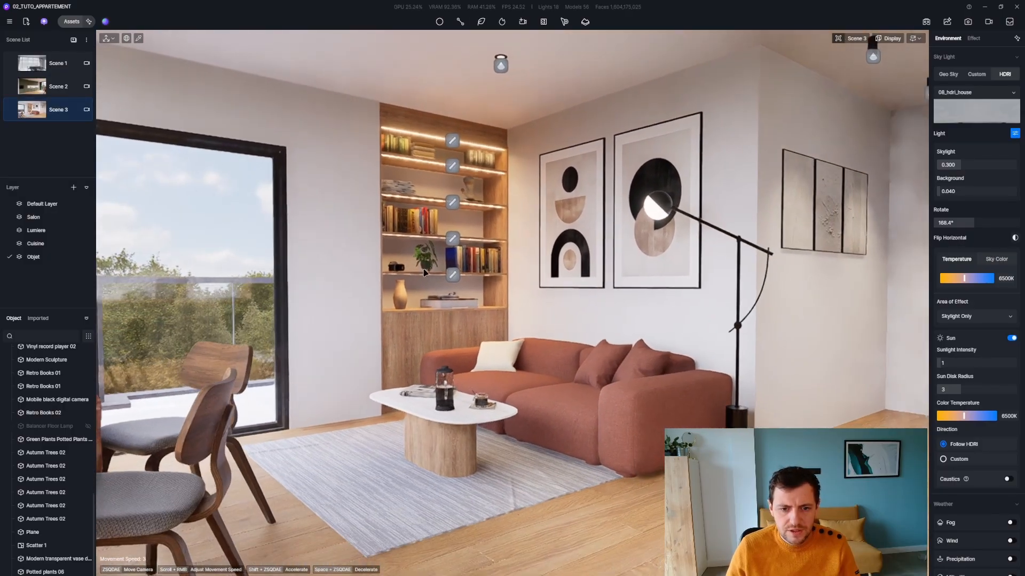
# Step: Make the leaf base color of Potted plants 06 slightly lighter and less saturated, and deselect the plant
pyautogui.click(420, 248)
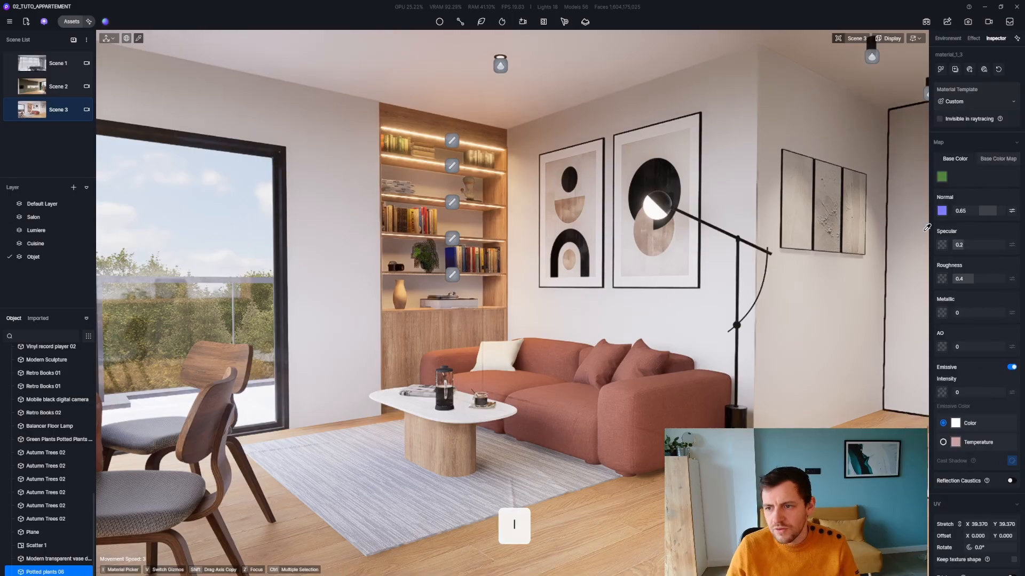
pyautogui.click(941, 177)
pyautogui.click(971, 223)
pyautogui.moveTo(971, 224); pyautogui.dragTo(970, 217)
pyautogui.press('Escape')
pyautogui.press('Escape')
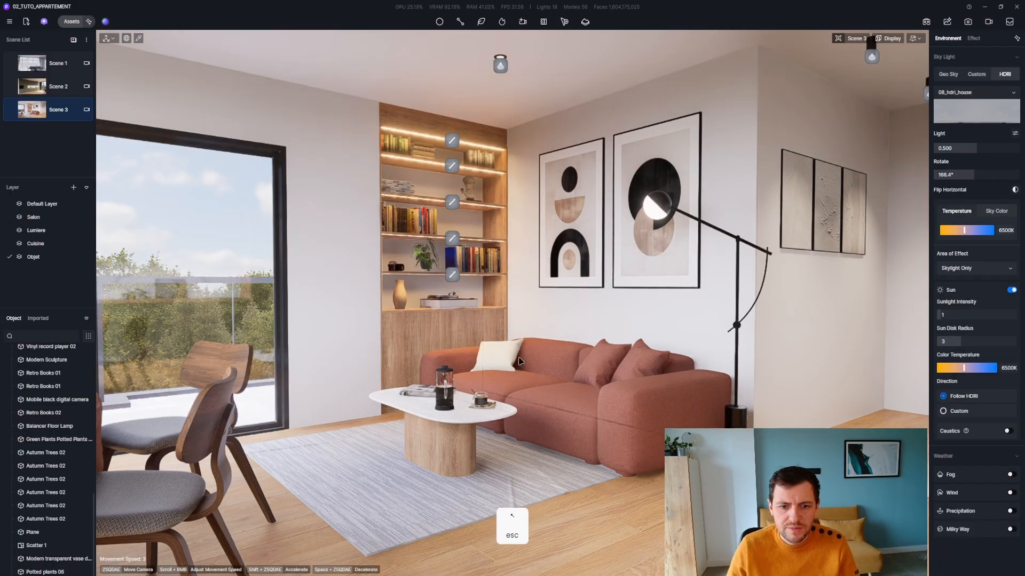